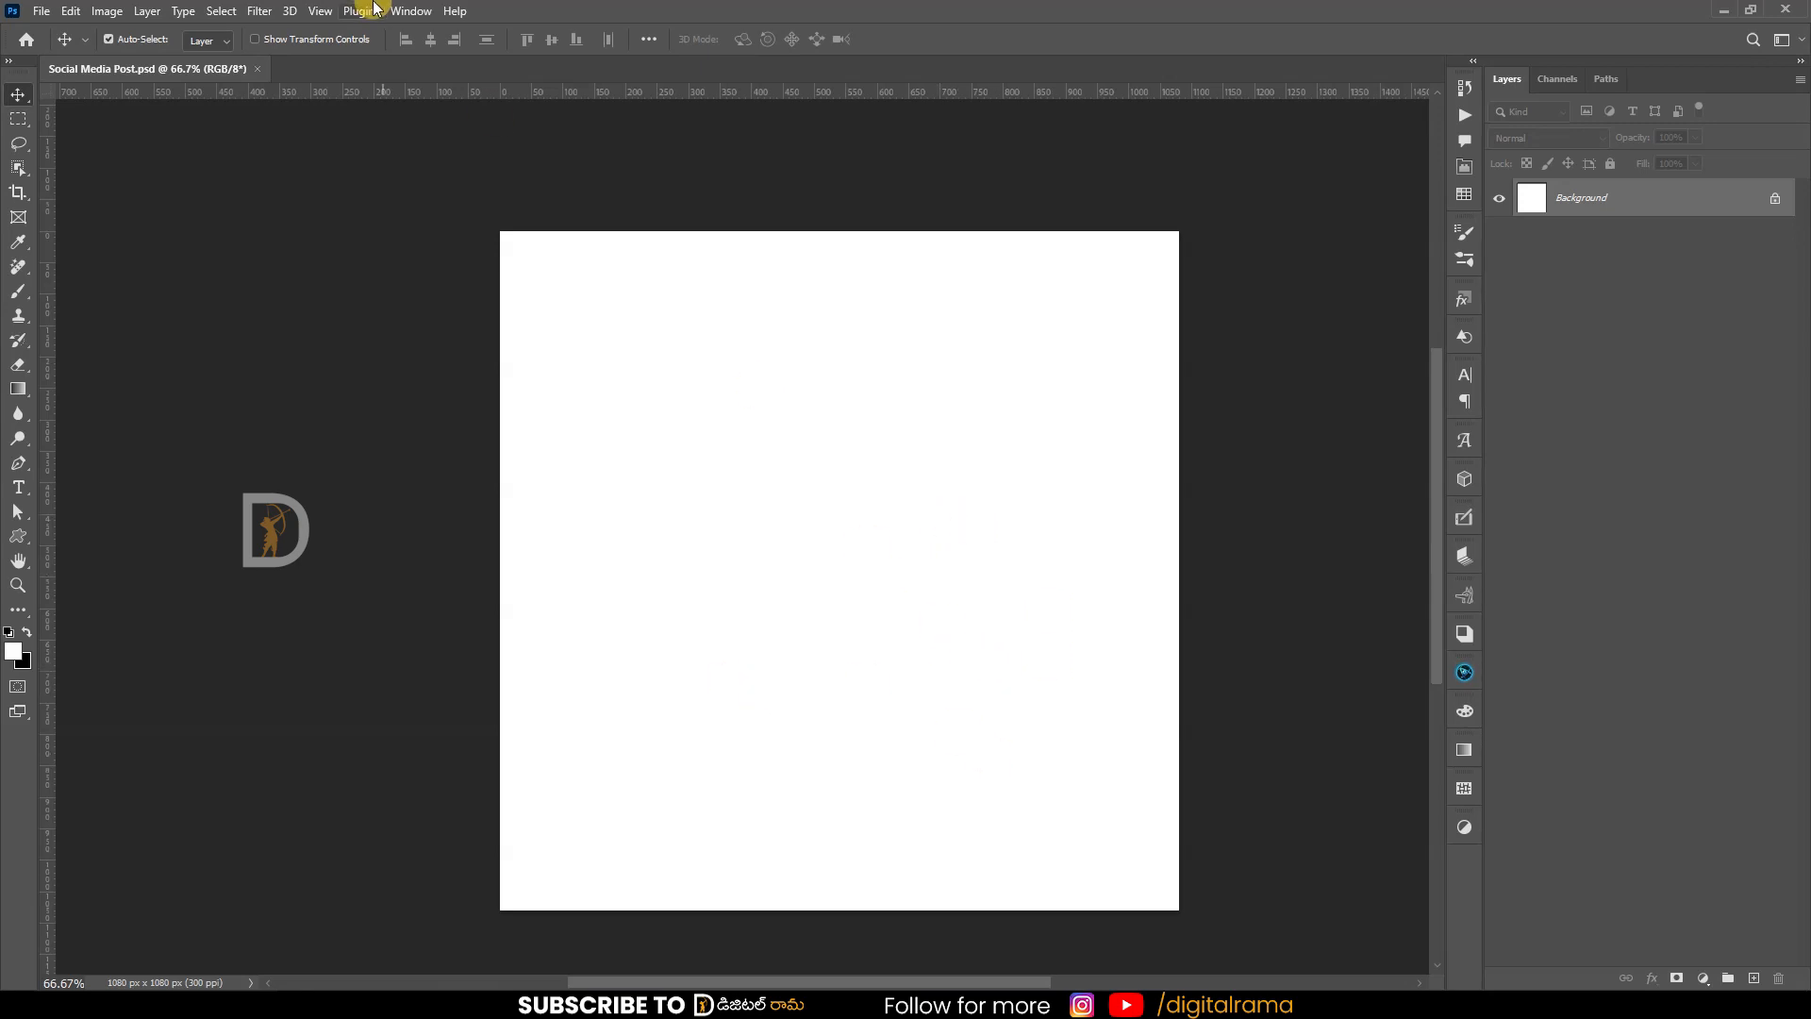
- Show the color swatches and collapse the RGB and Grayscale swatch groups
click(410, 10)
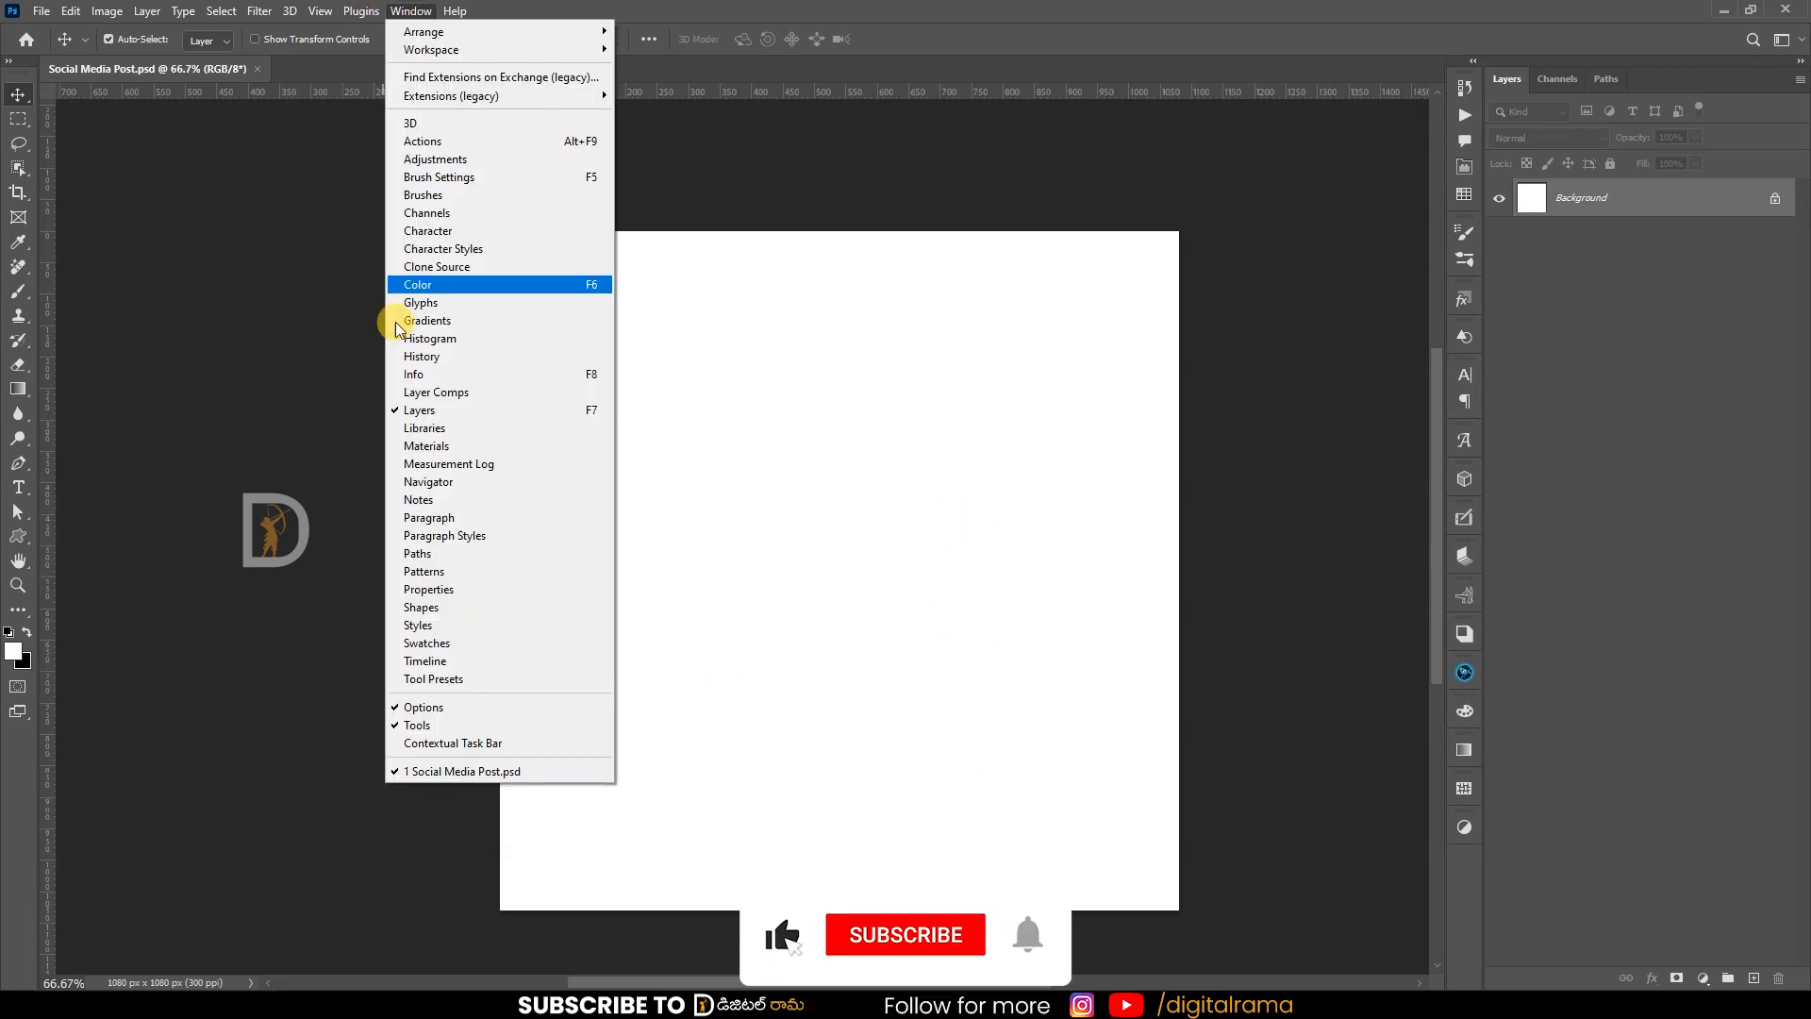
click(1464, 193)
click(1464, 193)
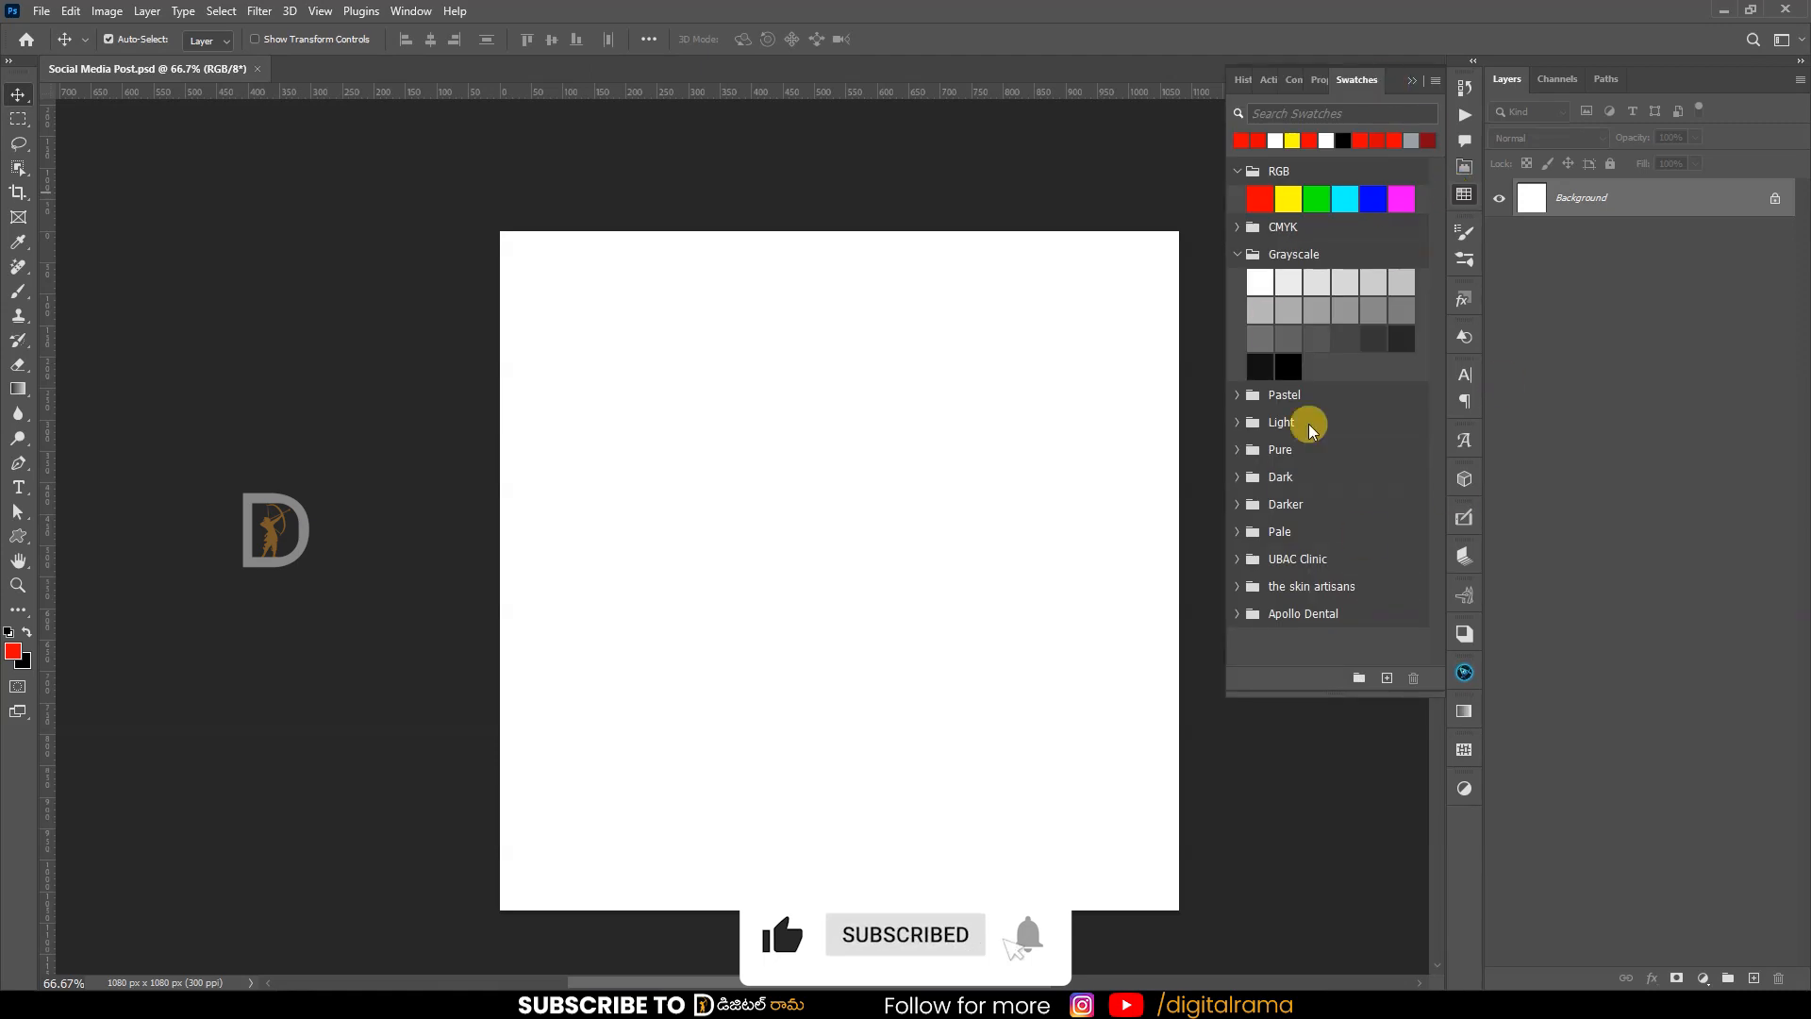
click(1237, 170)
click(1237, 227)
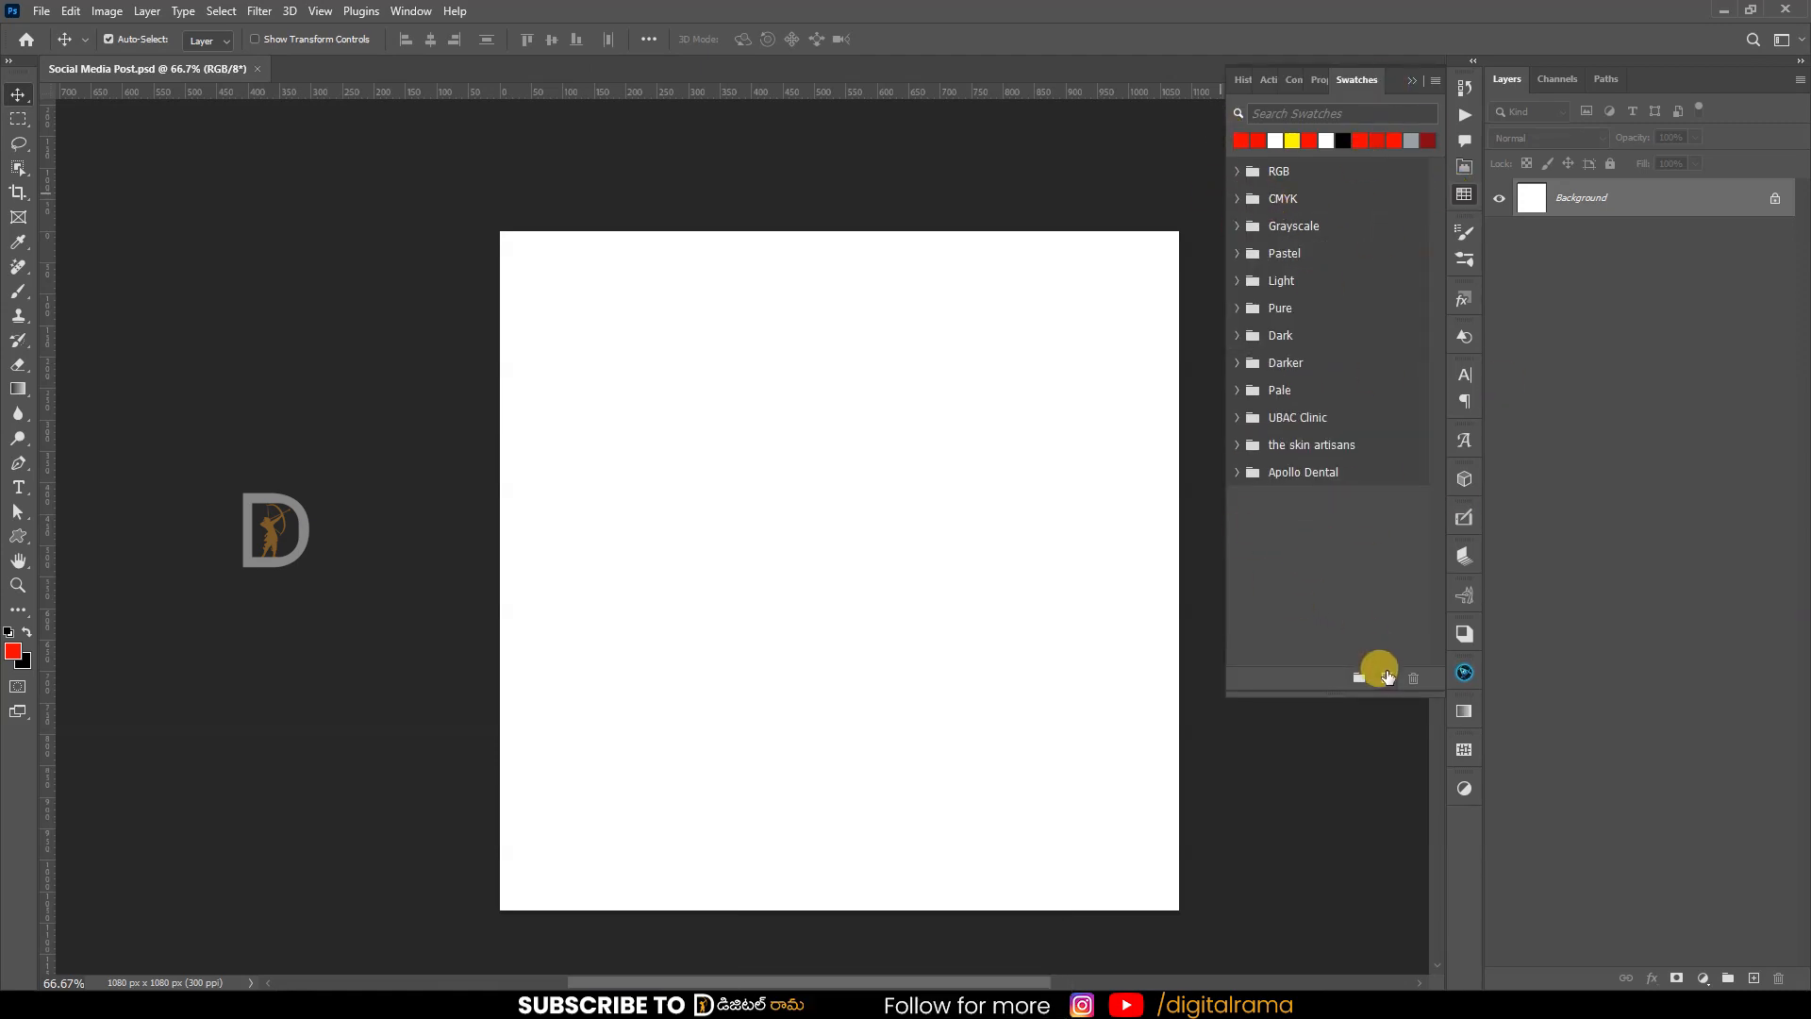
- Save the red foreground color as a new swatch under the default name, also adding it to the current library
click(1387, 676)
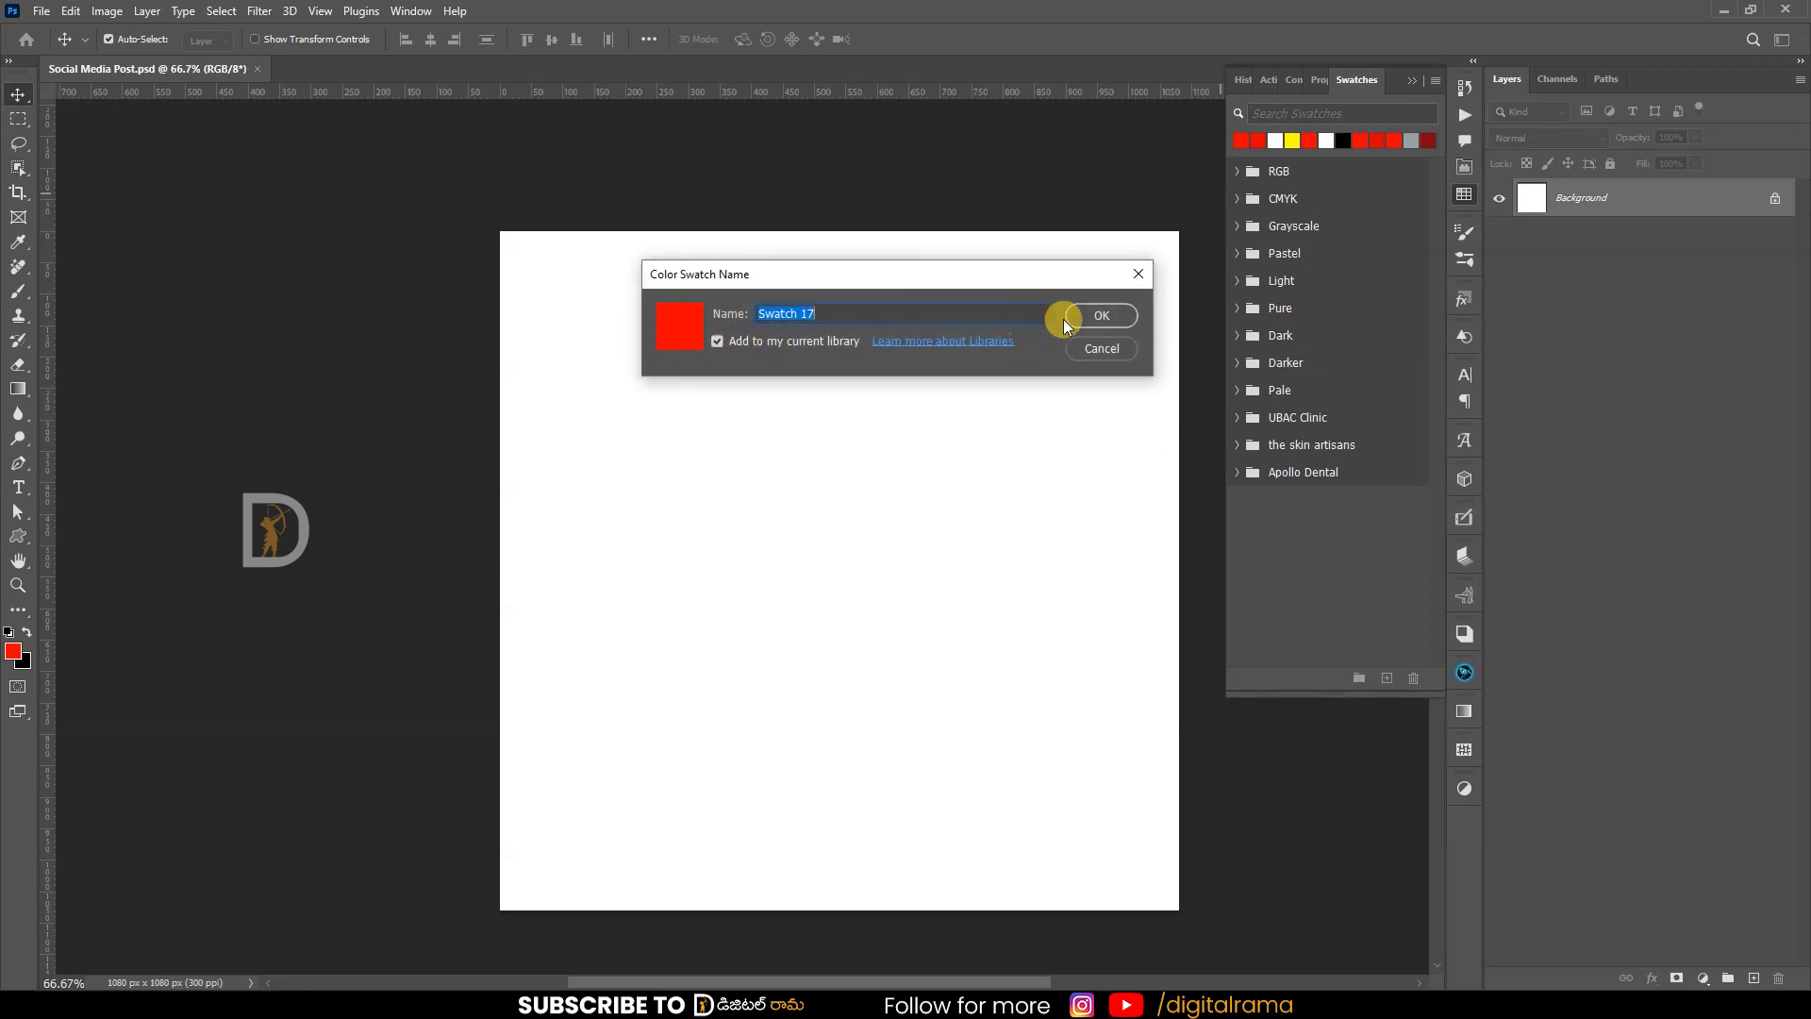
click(1100, 316)
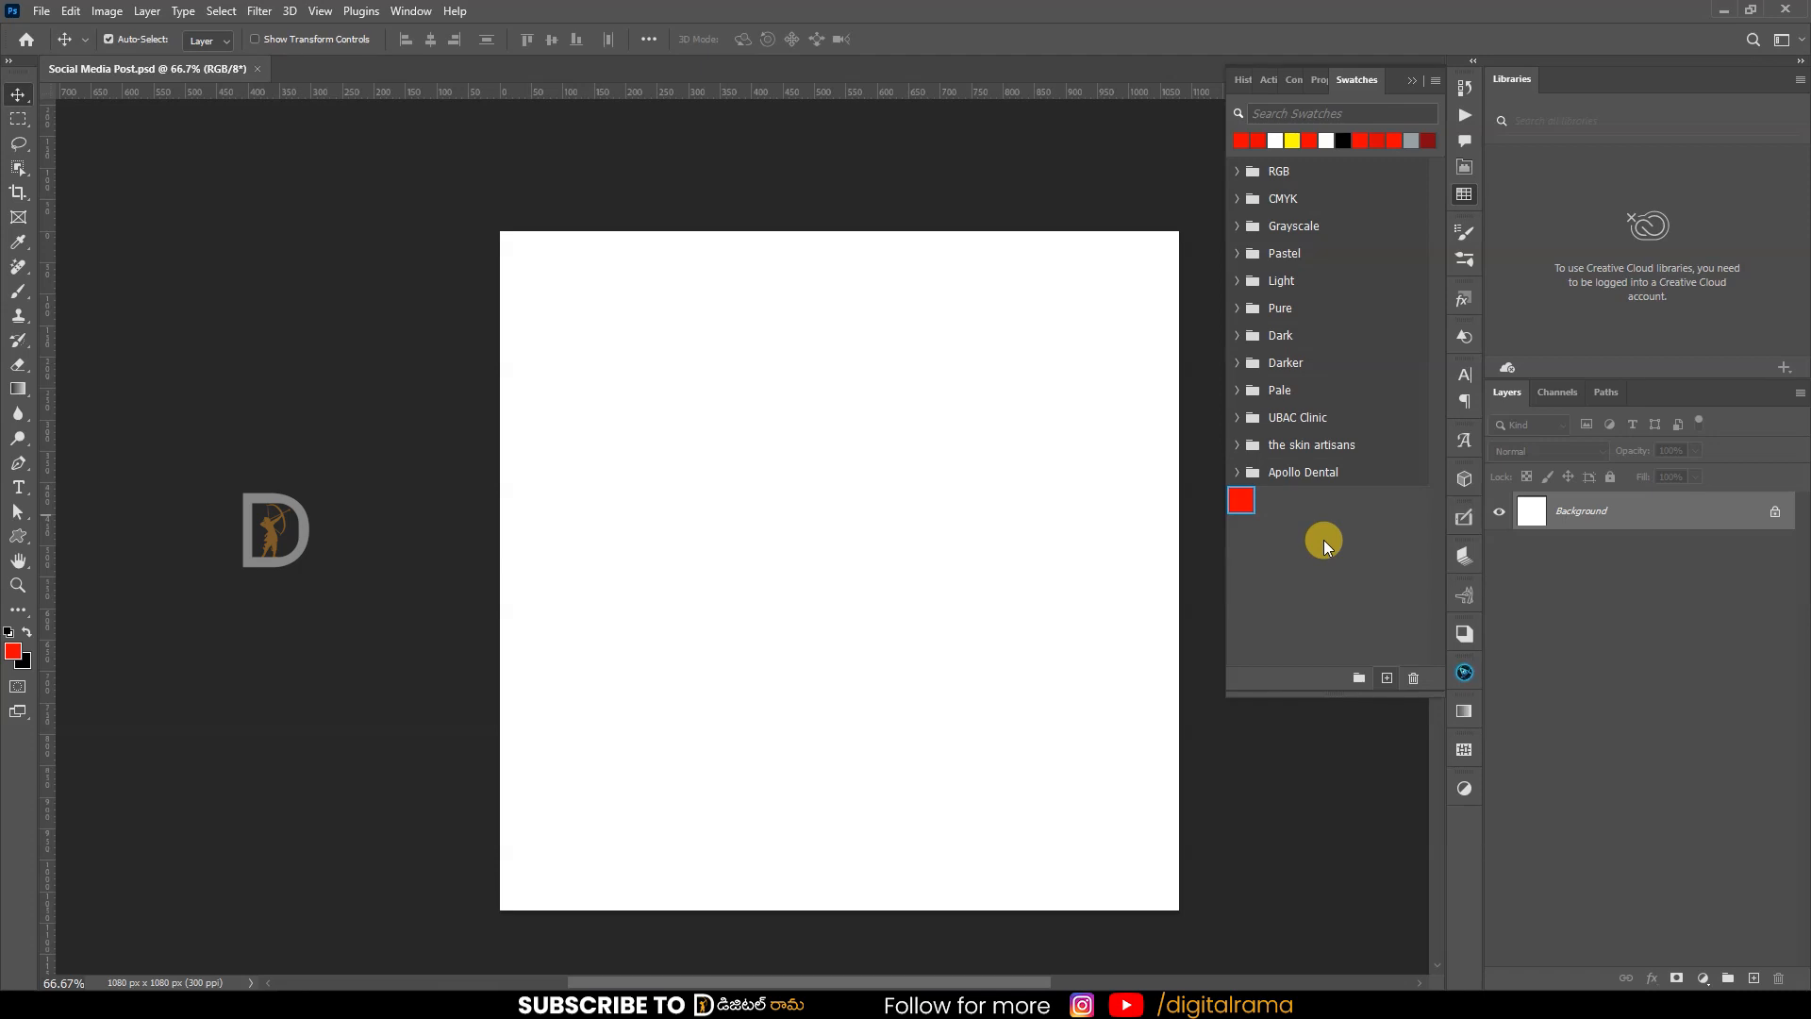
- Switch to the Adobe Color wheel in the browser and rotate the Analogous harmony through greens to a blue base color
click(424, 984)
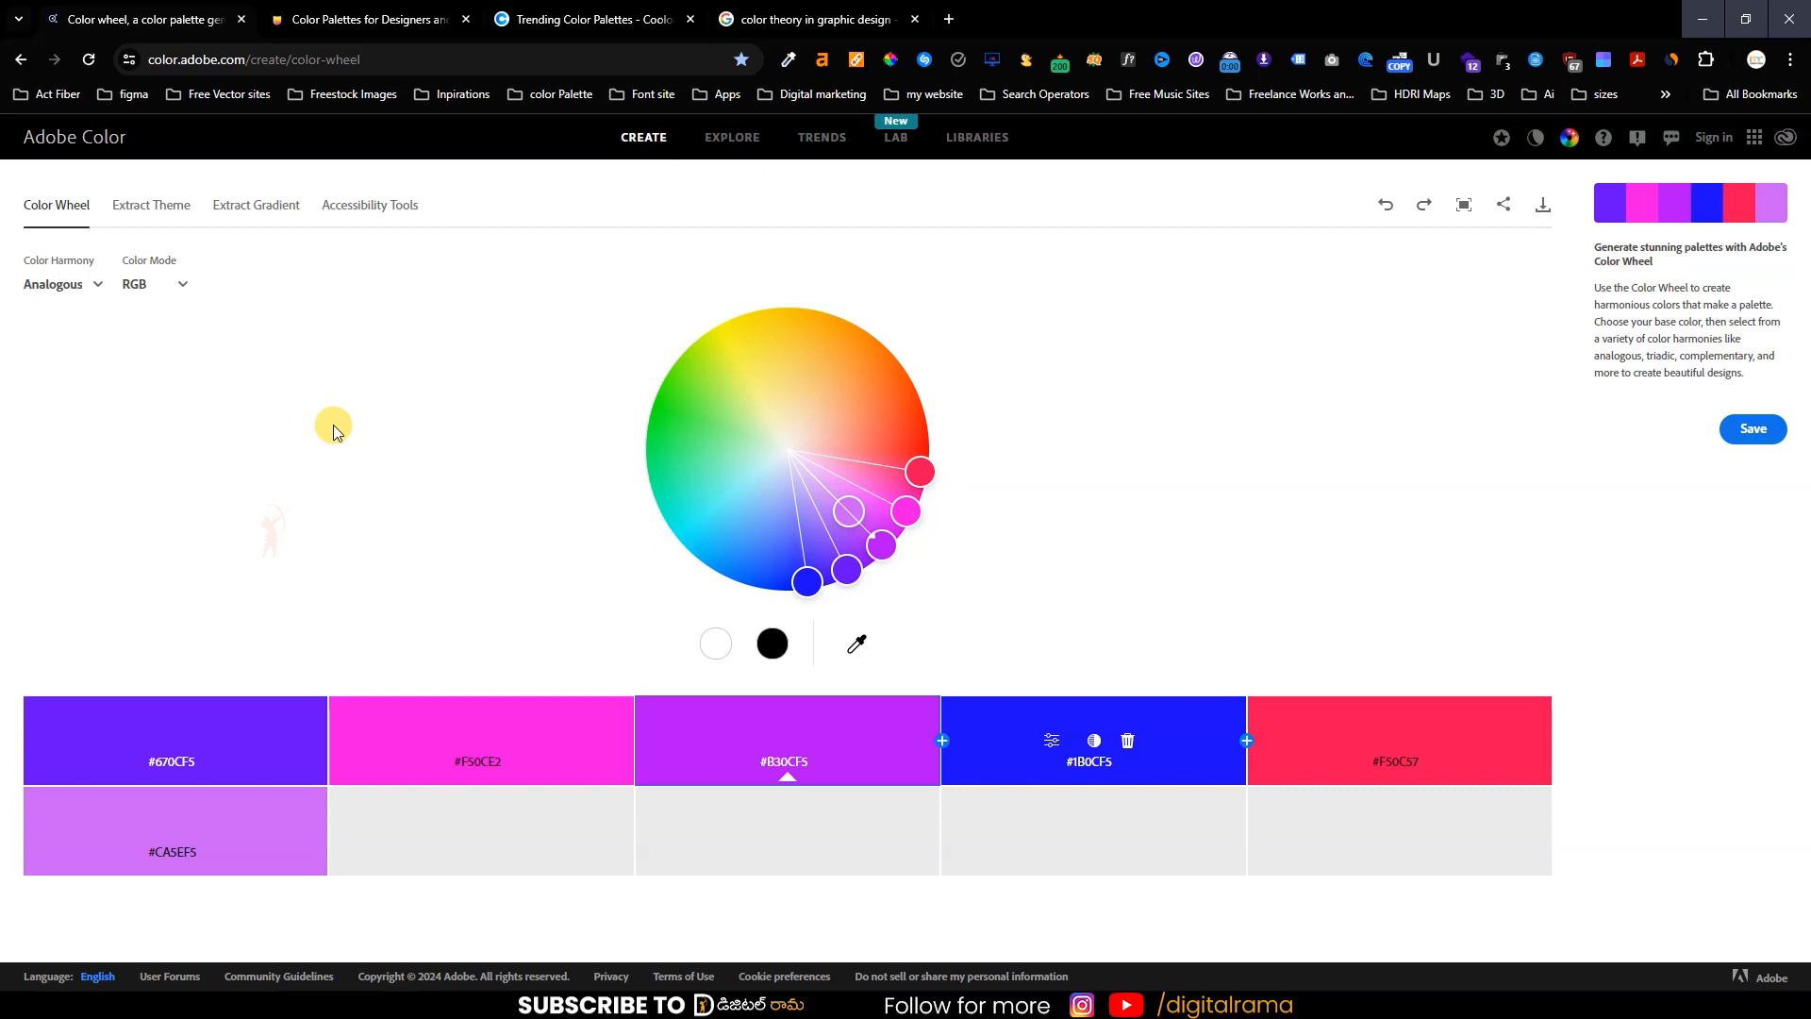
click(81, 284)
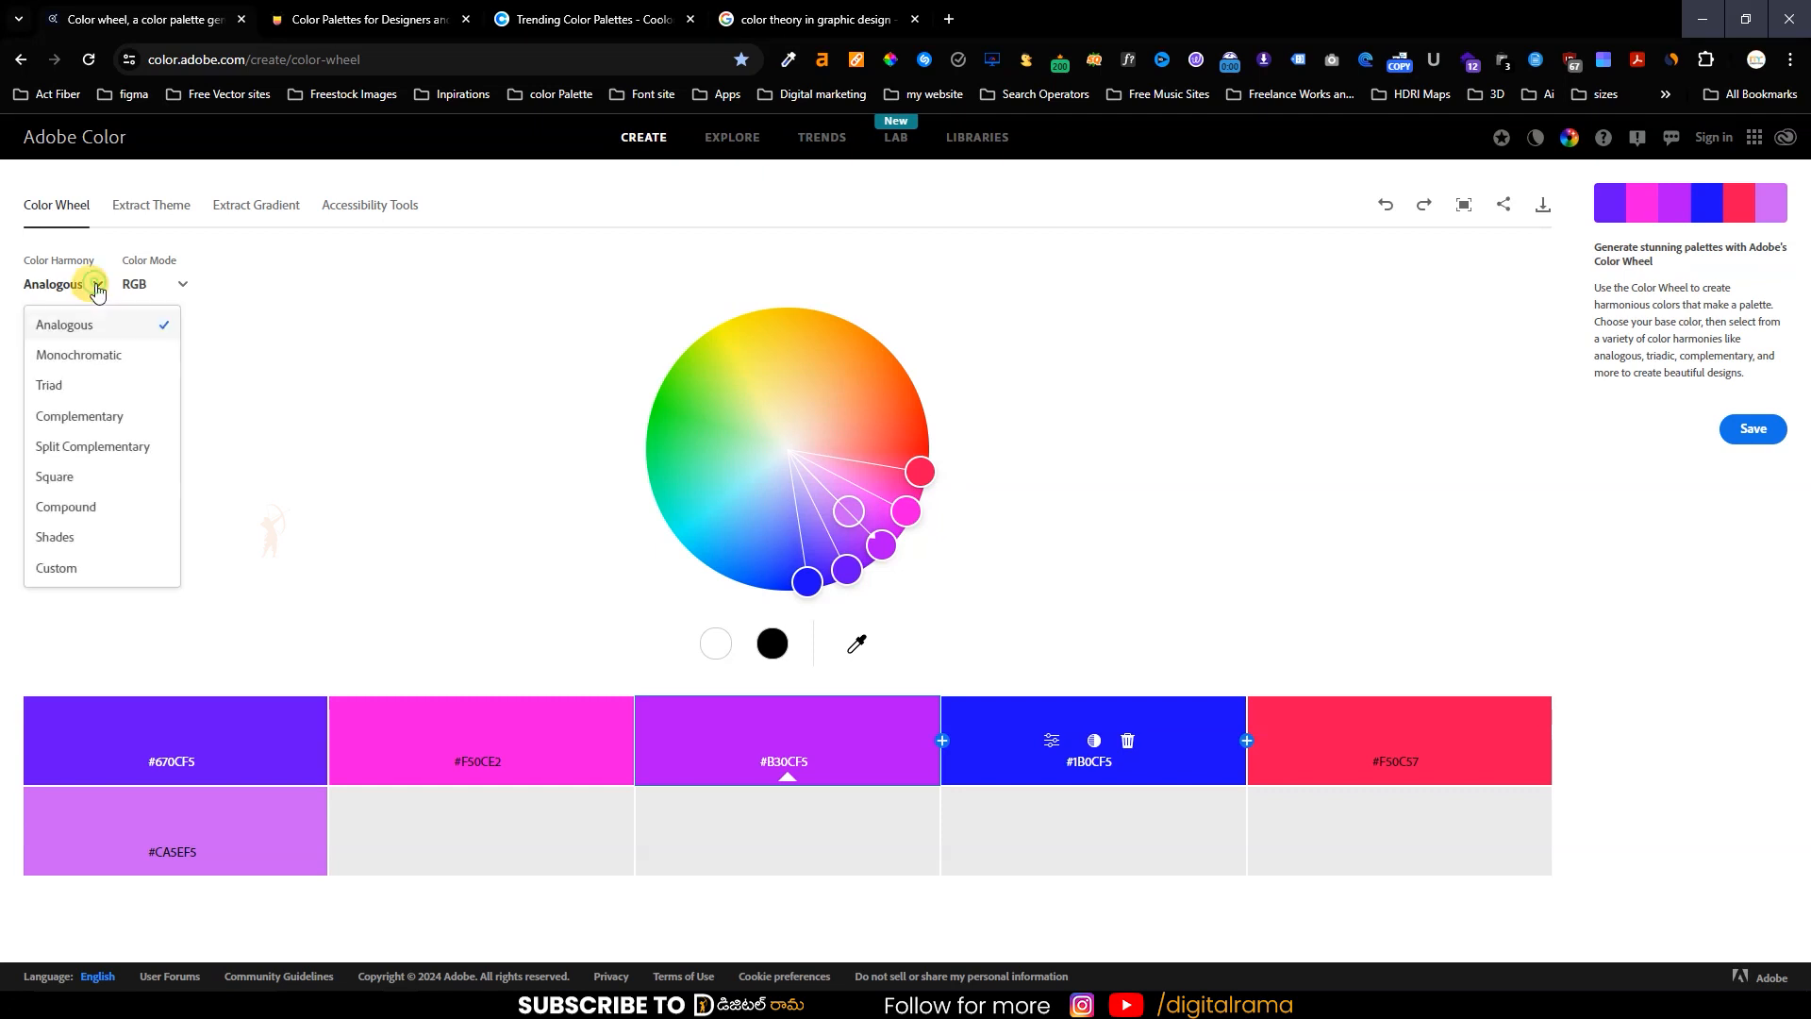
click(127, 328)
mouse_move(860, 569)
mouse_down()
mouse_move(922, 463)
mouse_move(920, 406)
mouse_move(679, 368)
mouse_up()
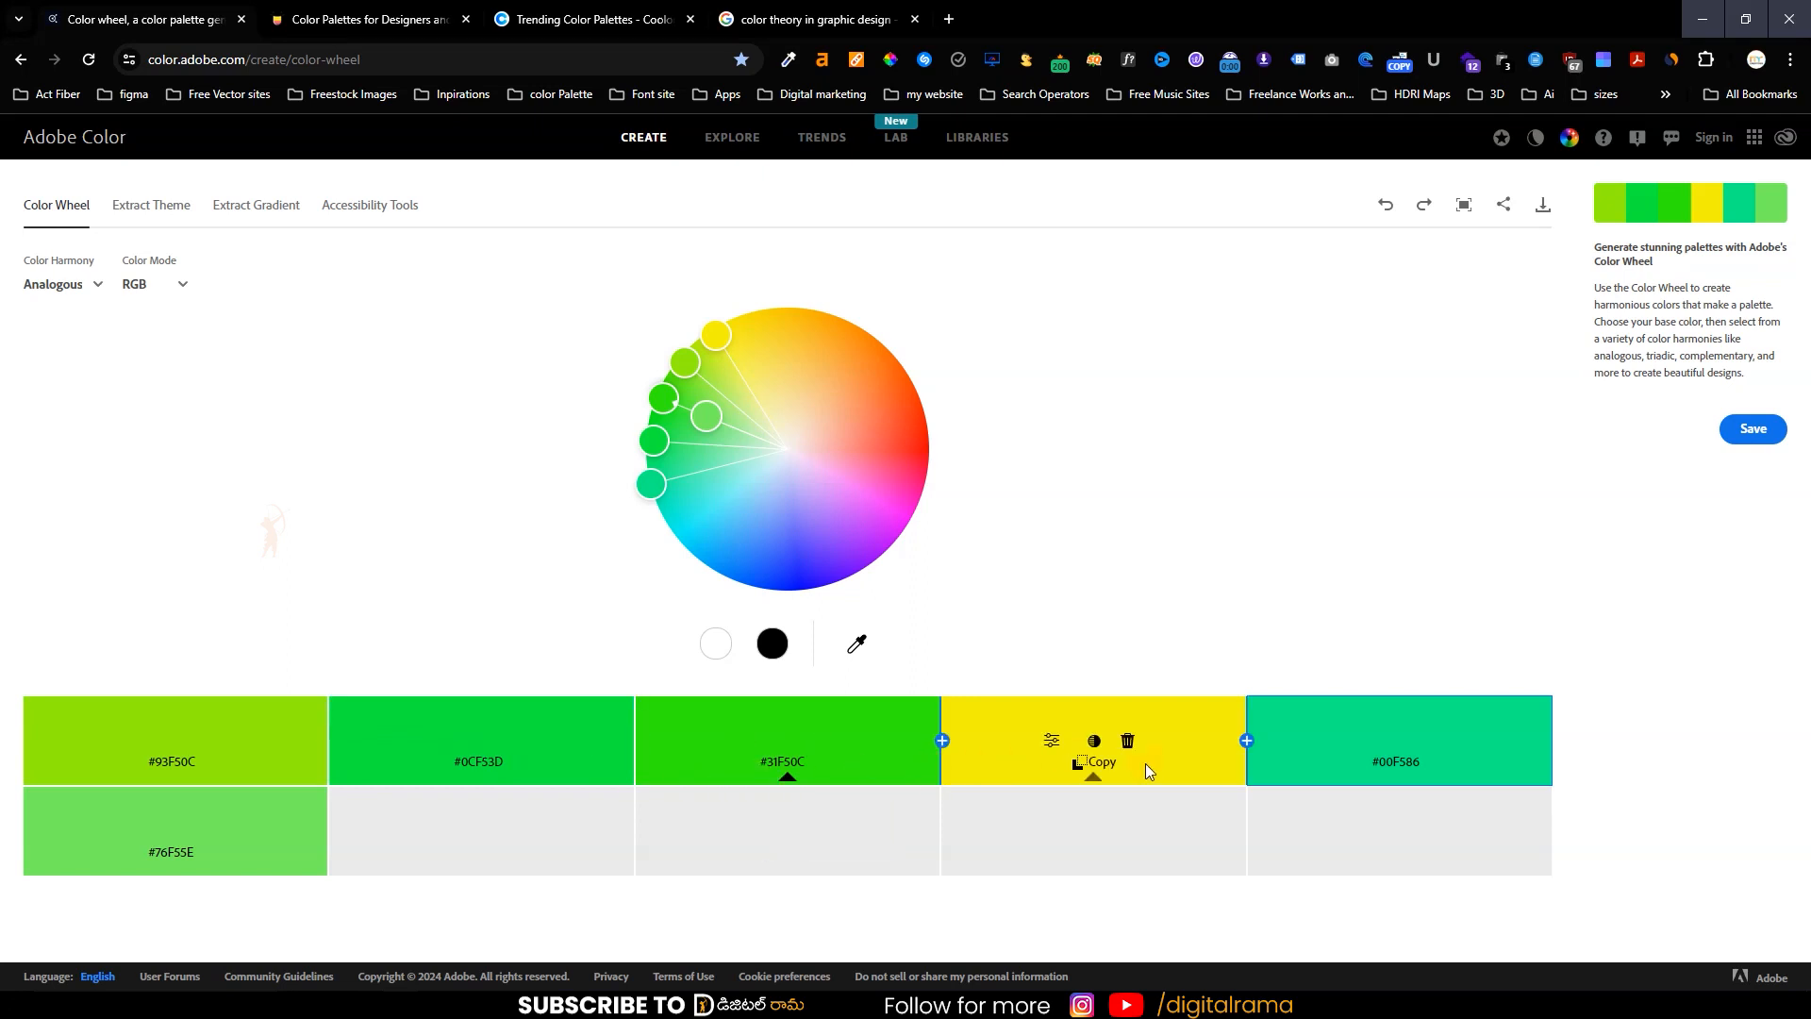
drag(671, 507, 702, 580)
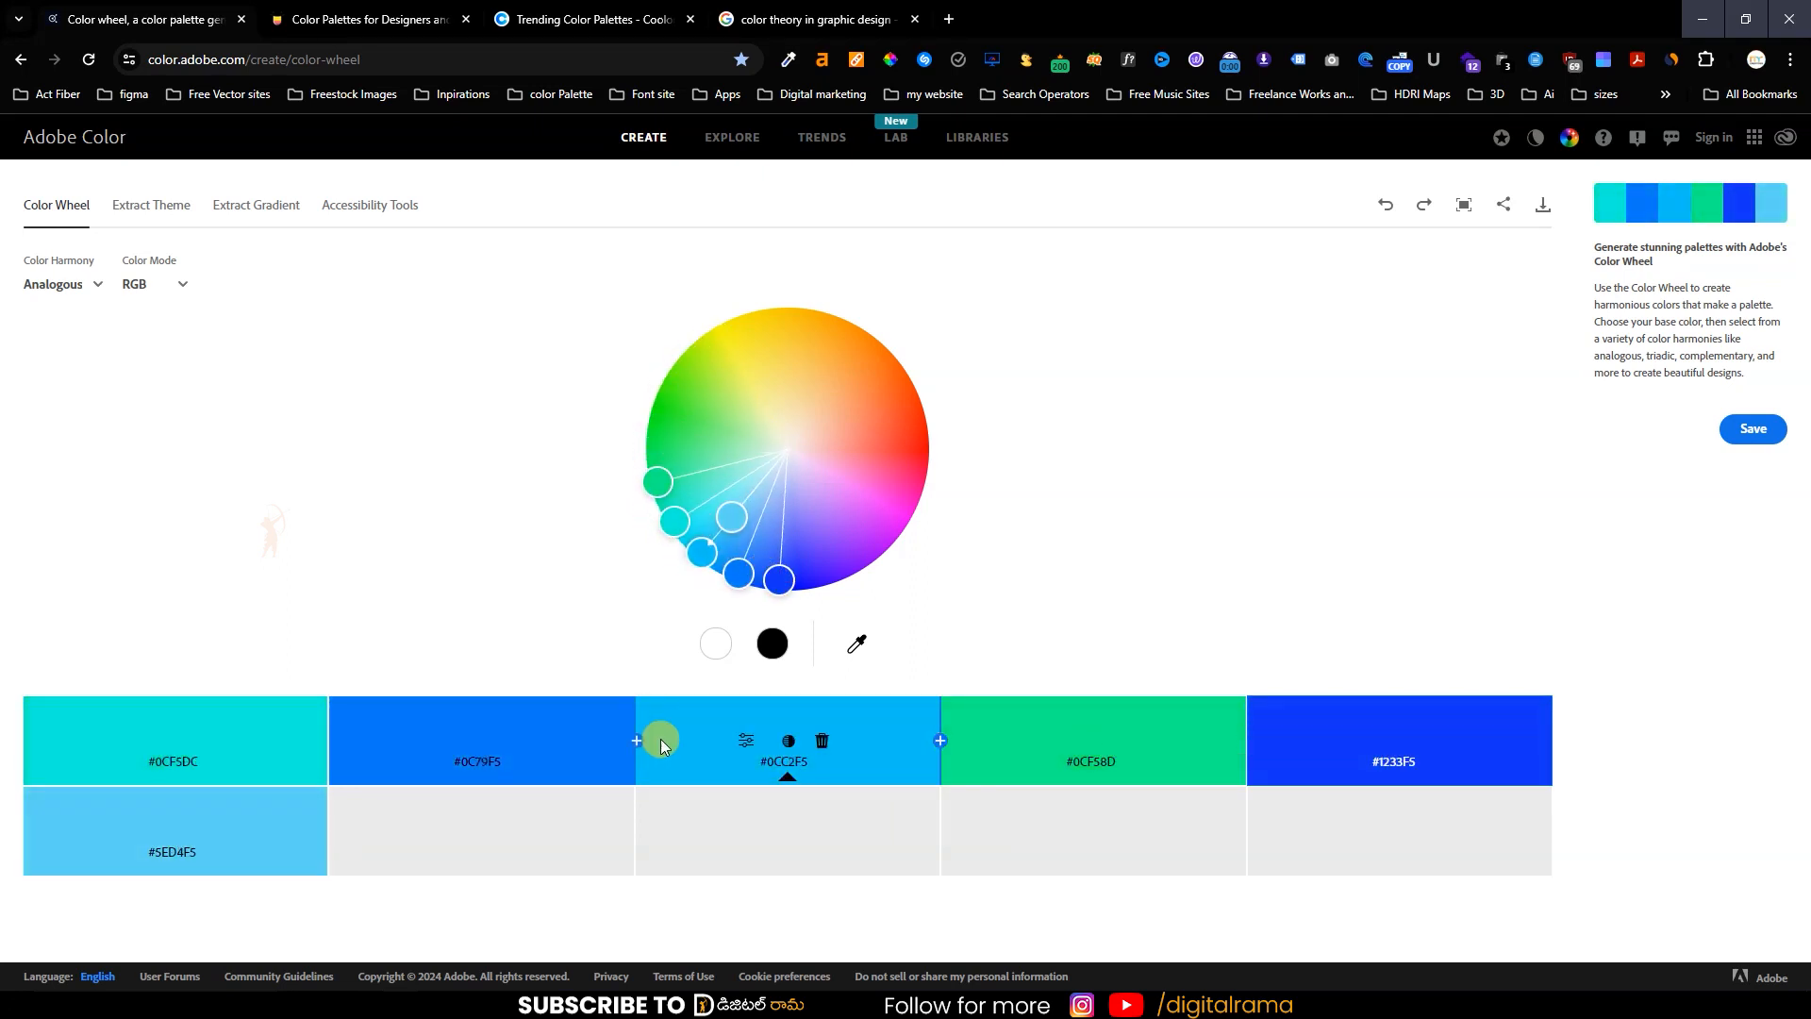
- Try the Triad color harmony and rotate its colors around the wheel
click(58, 284)
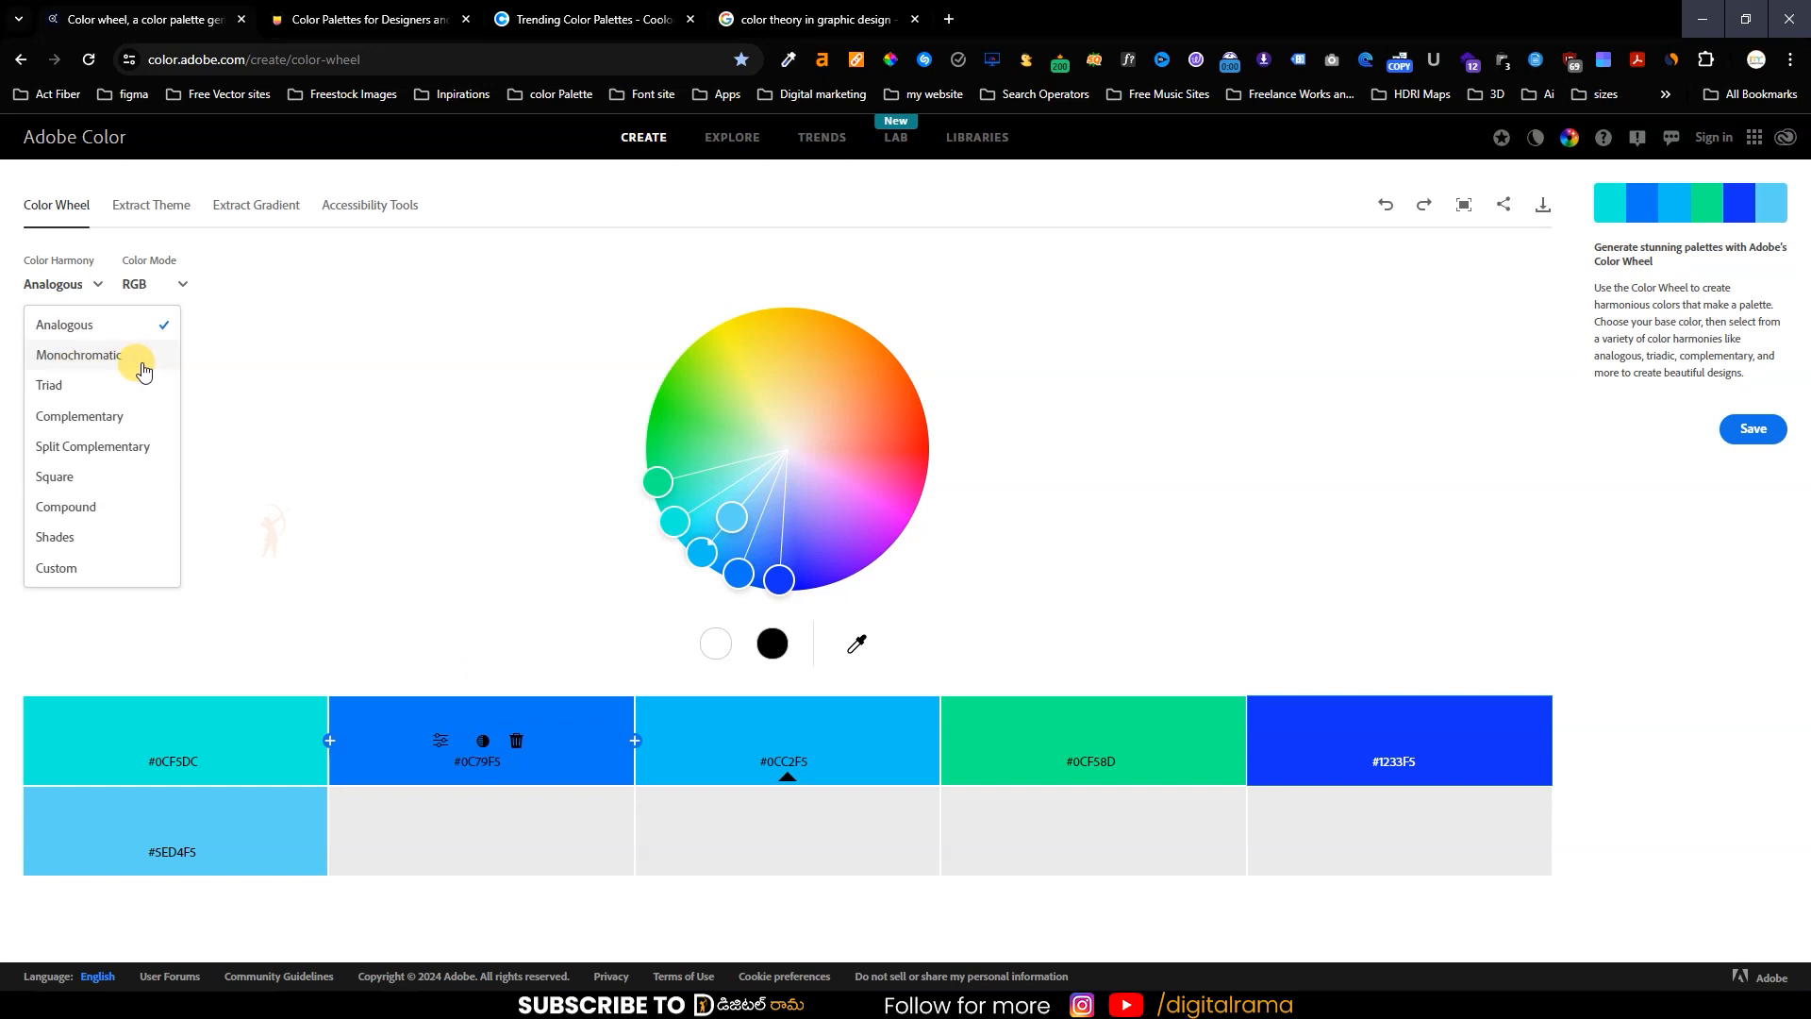
click(141, 366)
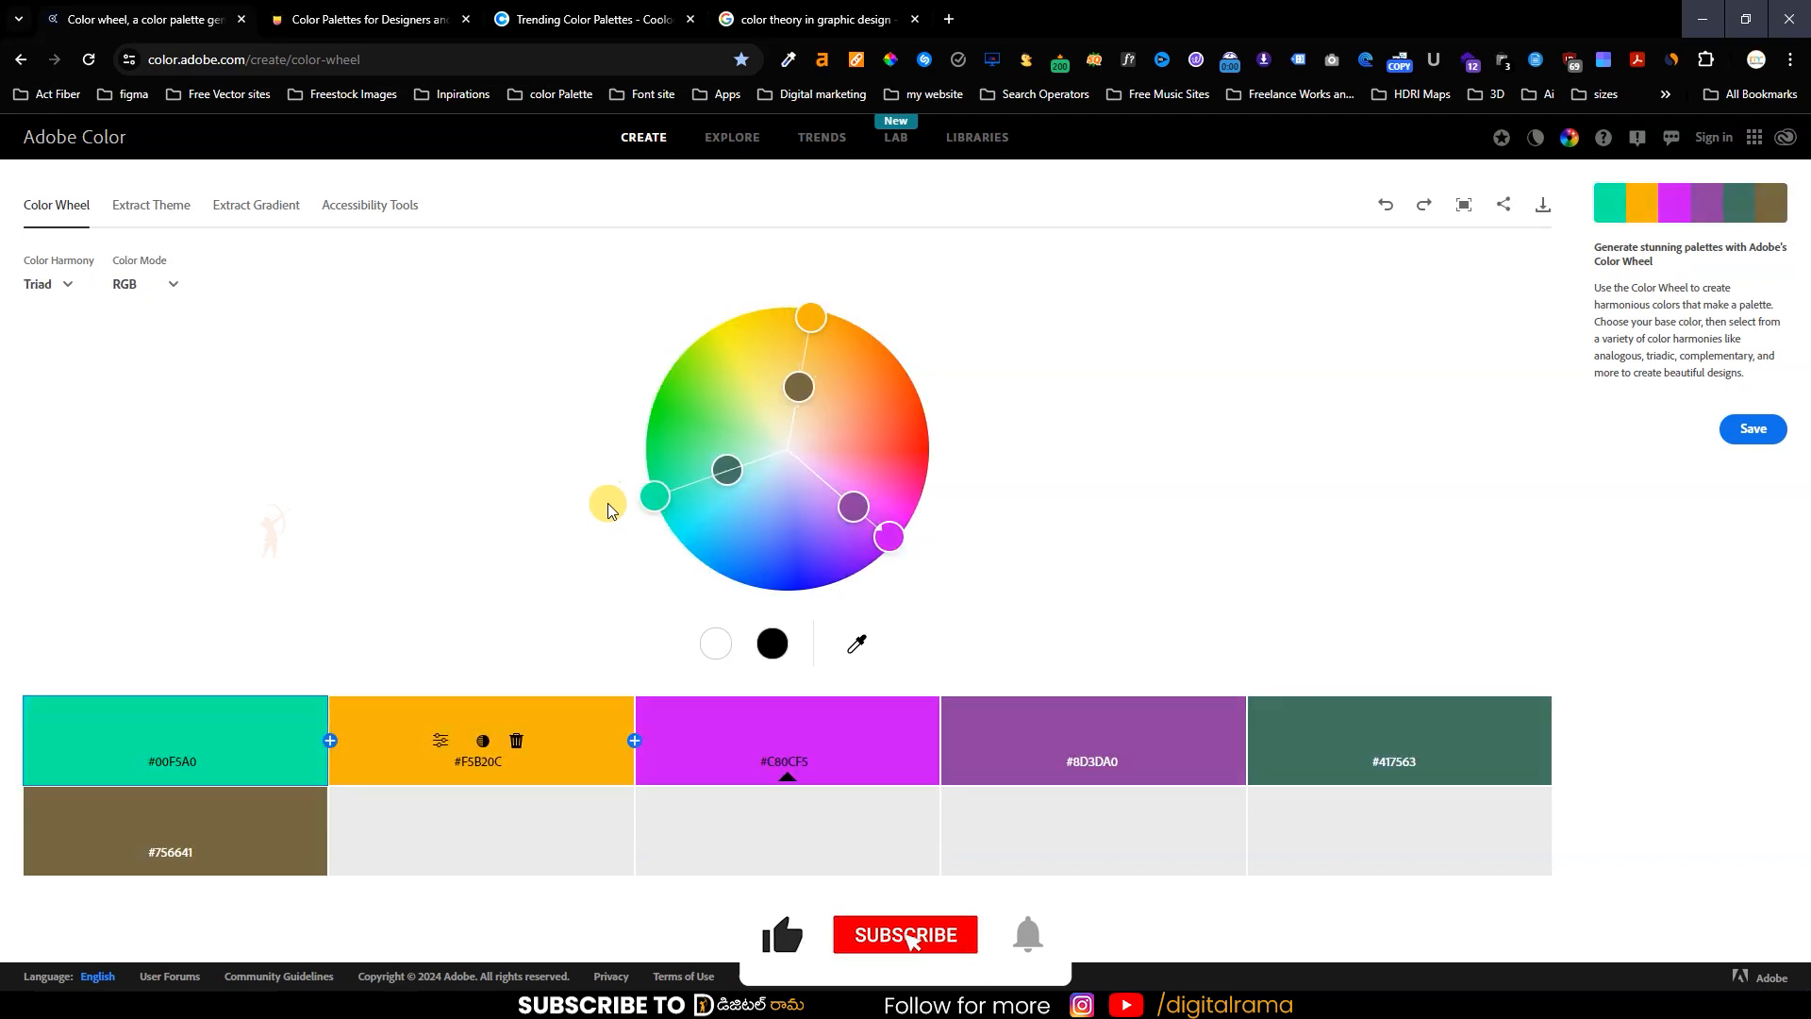
drag(607, 509, 683, 621)
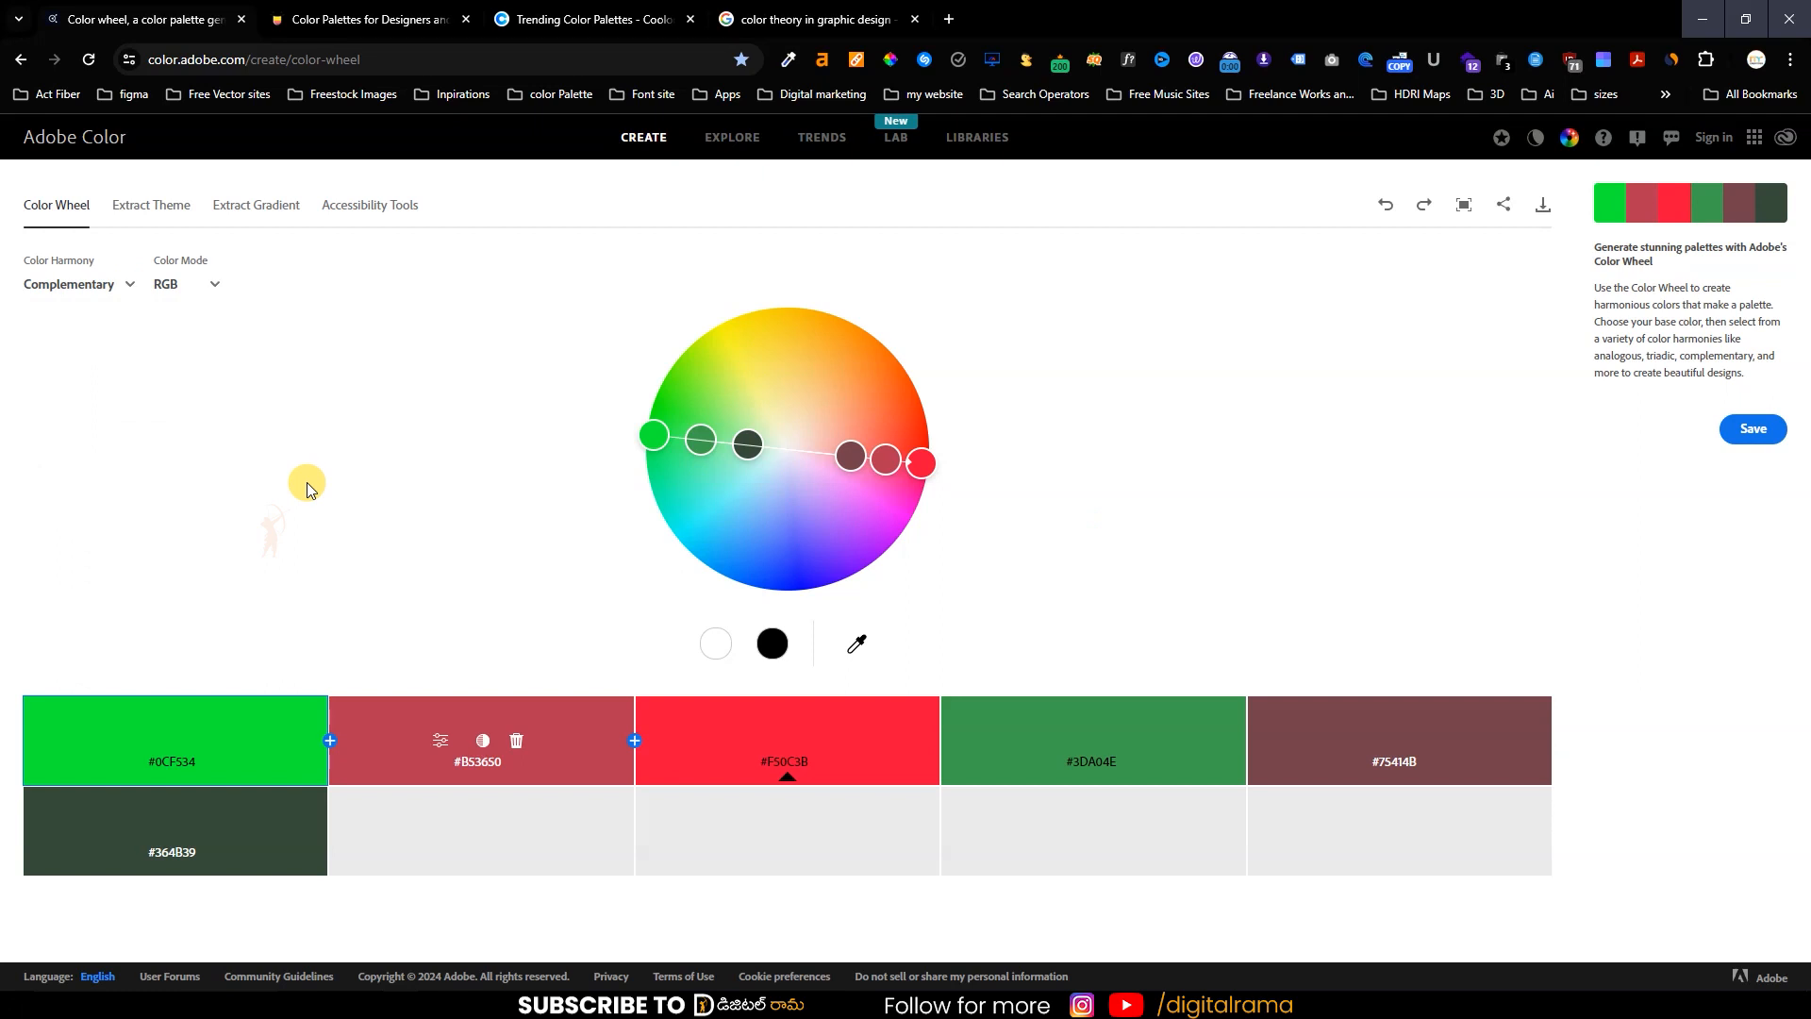
- Try the Square color harmony and rotate it to a cyan base color with orange, purple and lime
click(80, 284)
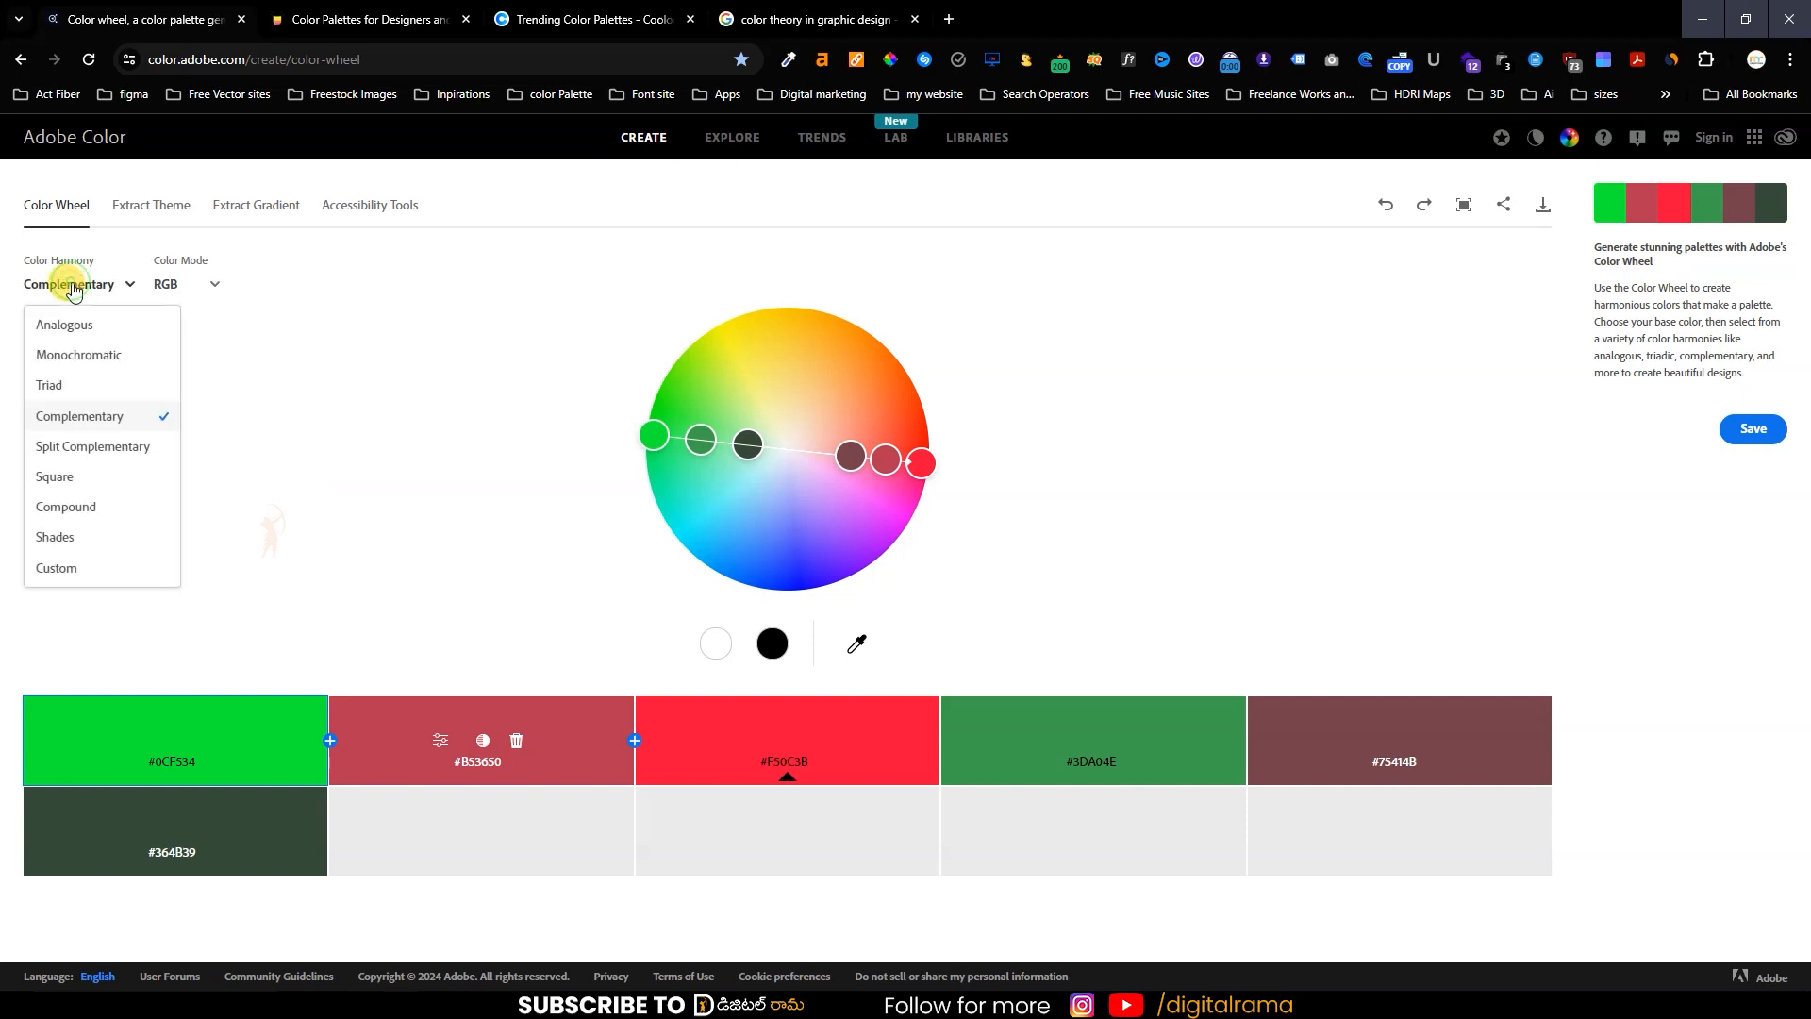
click(92, 444)
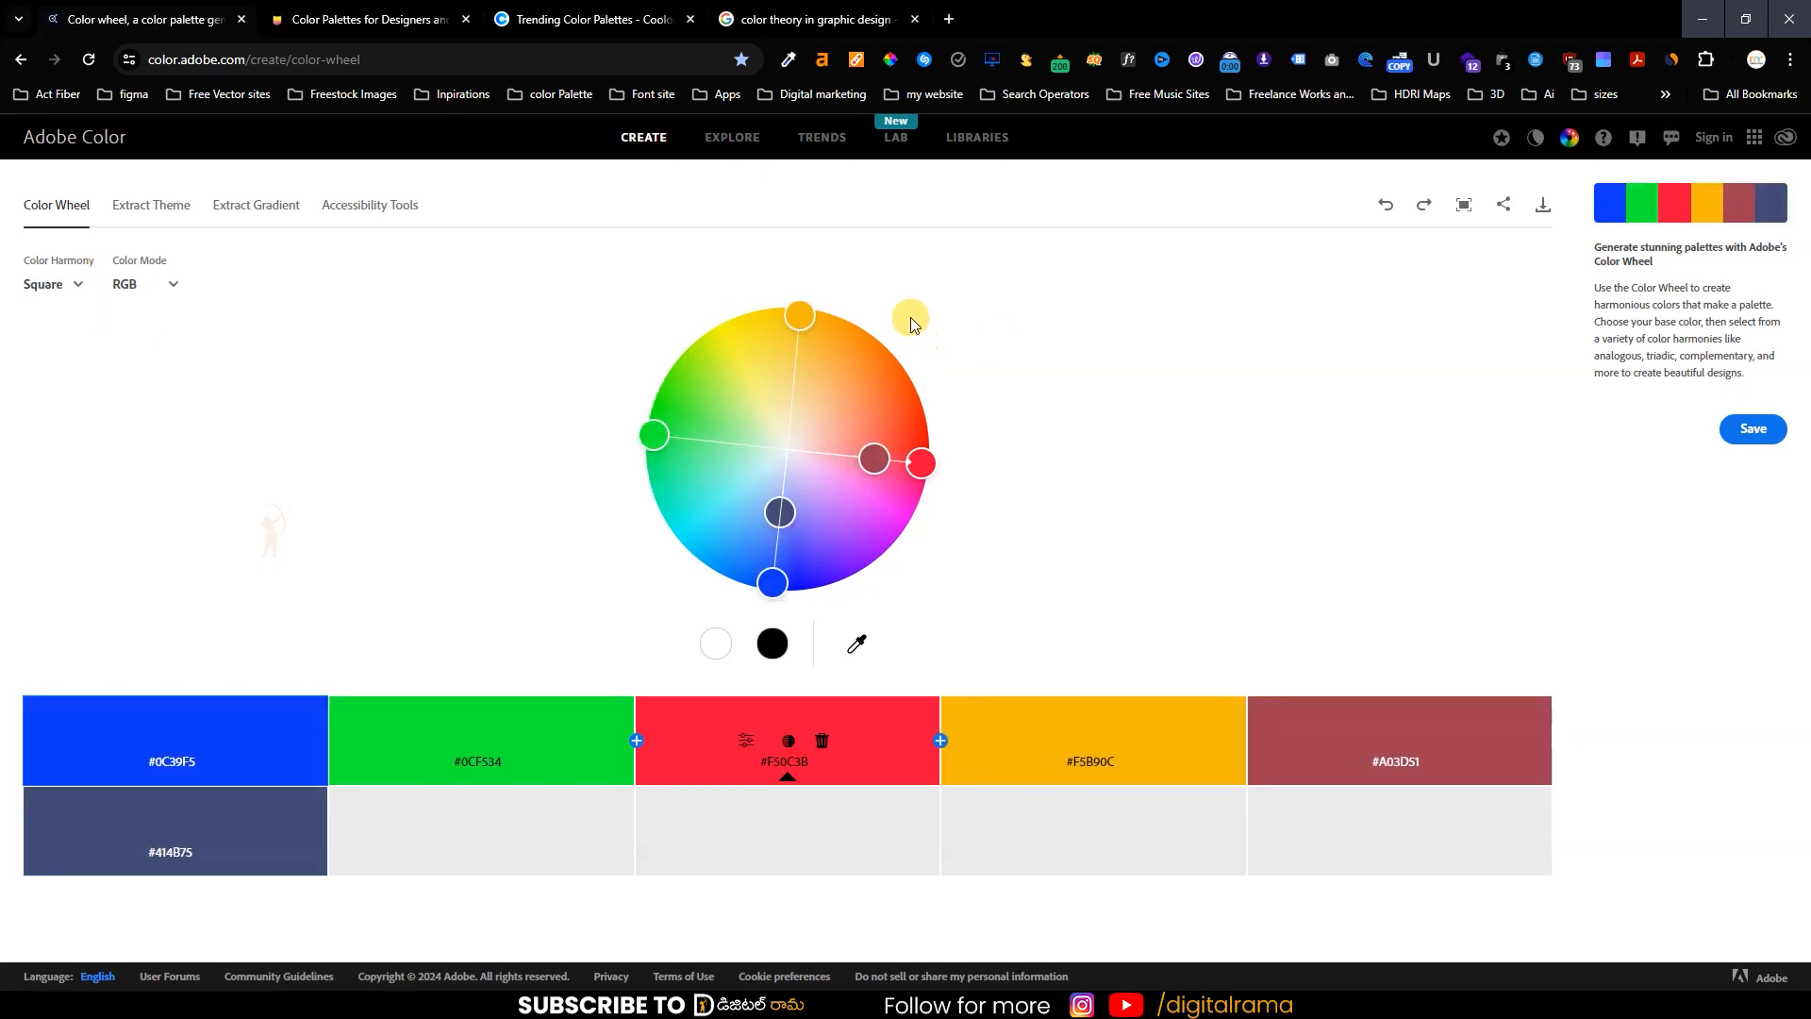
mouse_move(799, 314)
mouse_down()
mouse_move(750, 300)
mouse_move(605, 396)
mouse_move(692, 469)
mouse_move(614, 558)
mouse_move(732, 614)
mouse_move(978, 619)
mouse_up()
- Compare the Shades and Monochromatic harmonies and rearrange individual colors freely under the Custom harmony
click(59, 283)
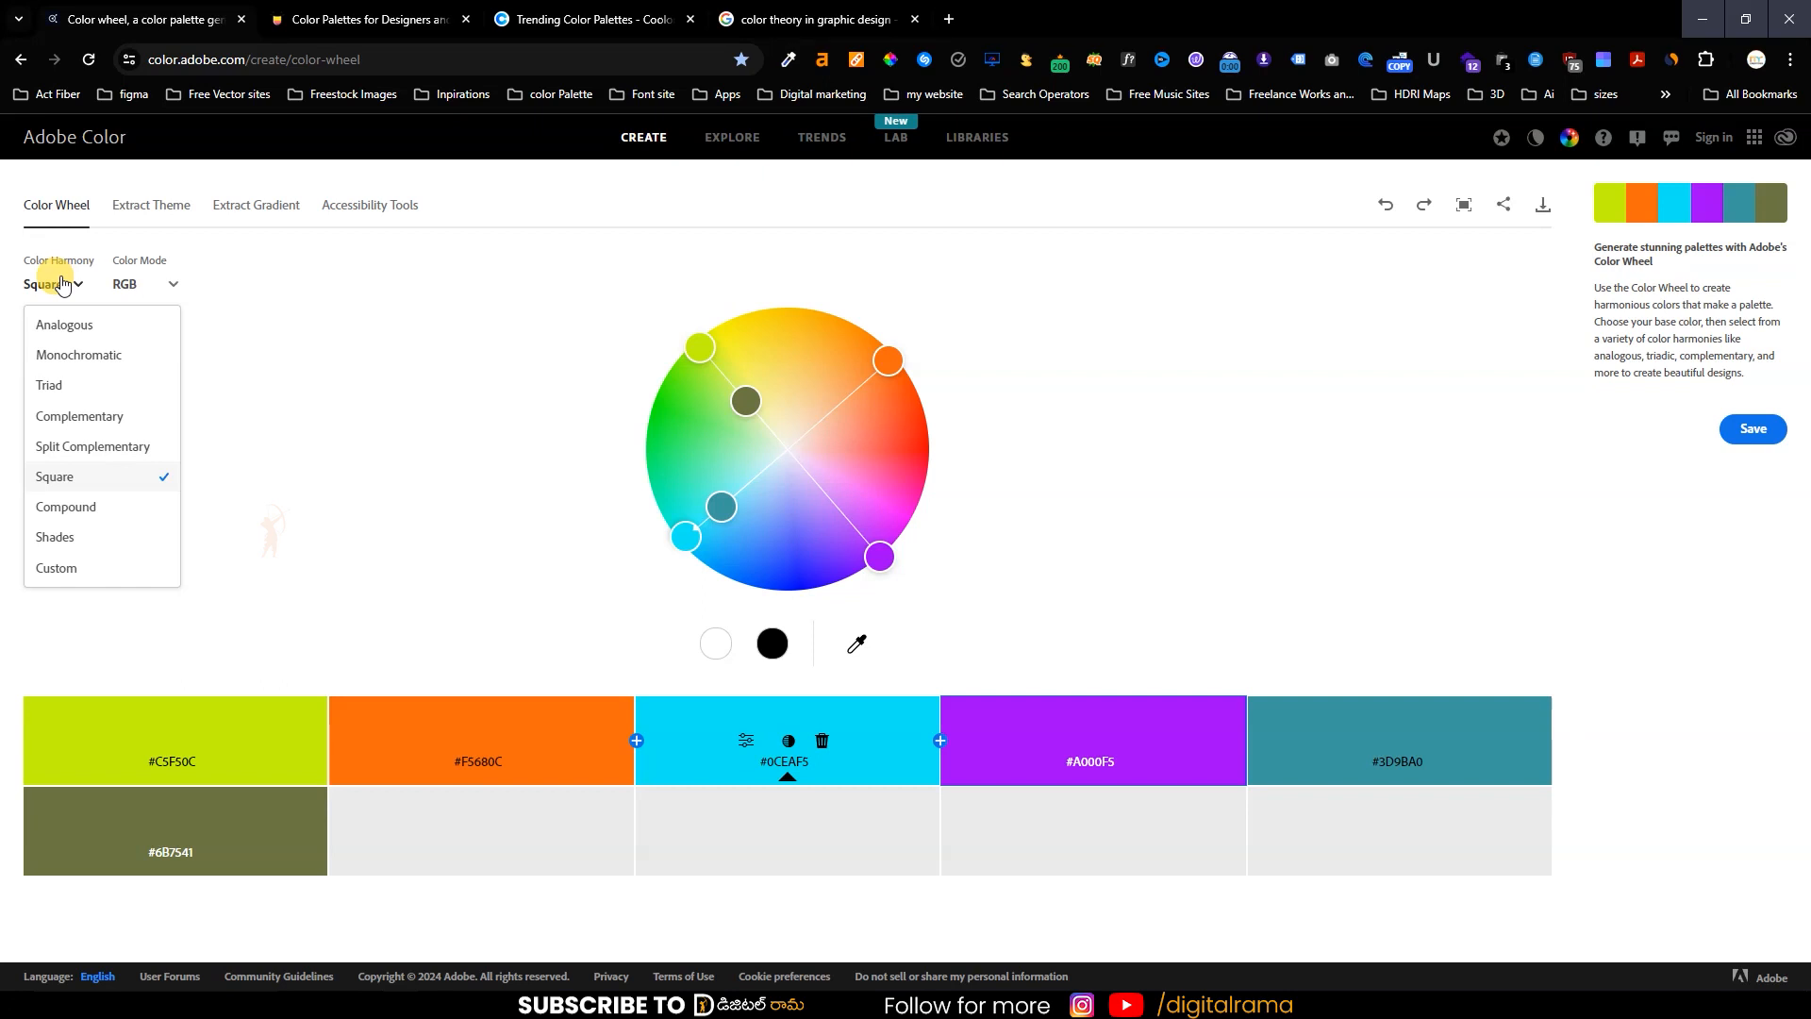
click(56, 537)
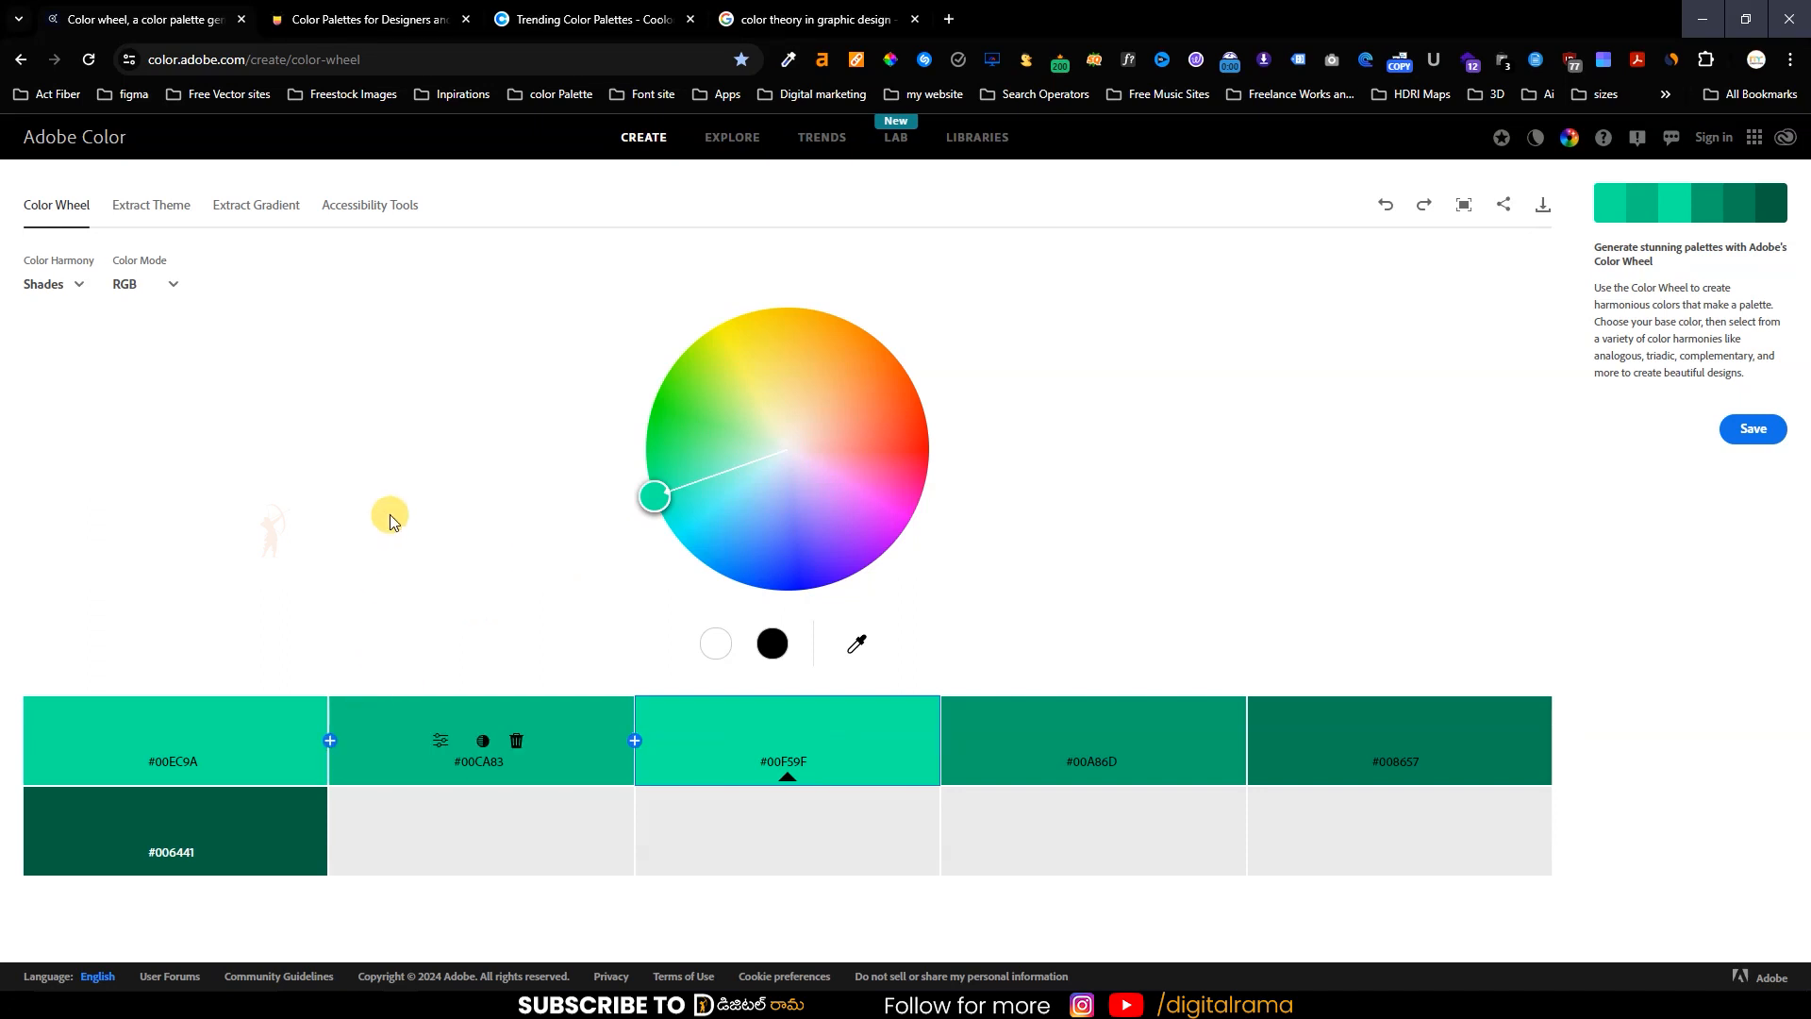
click(72, 288)
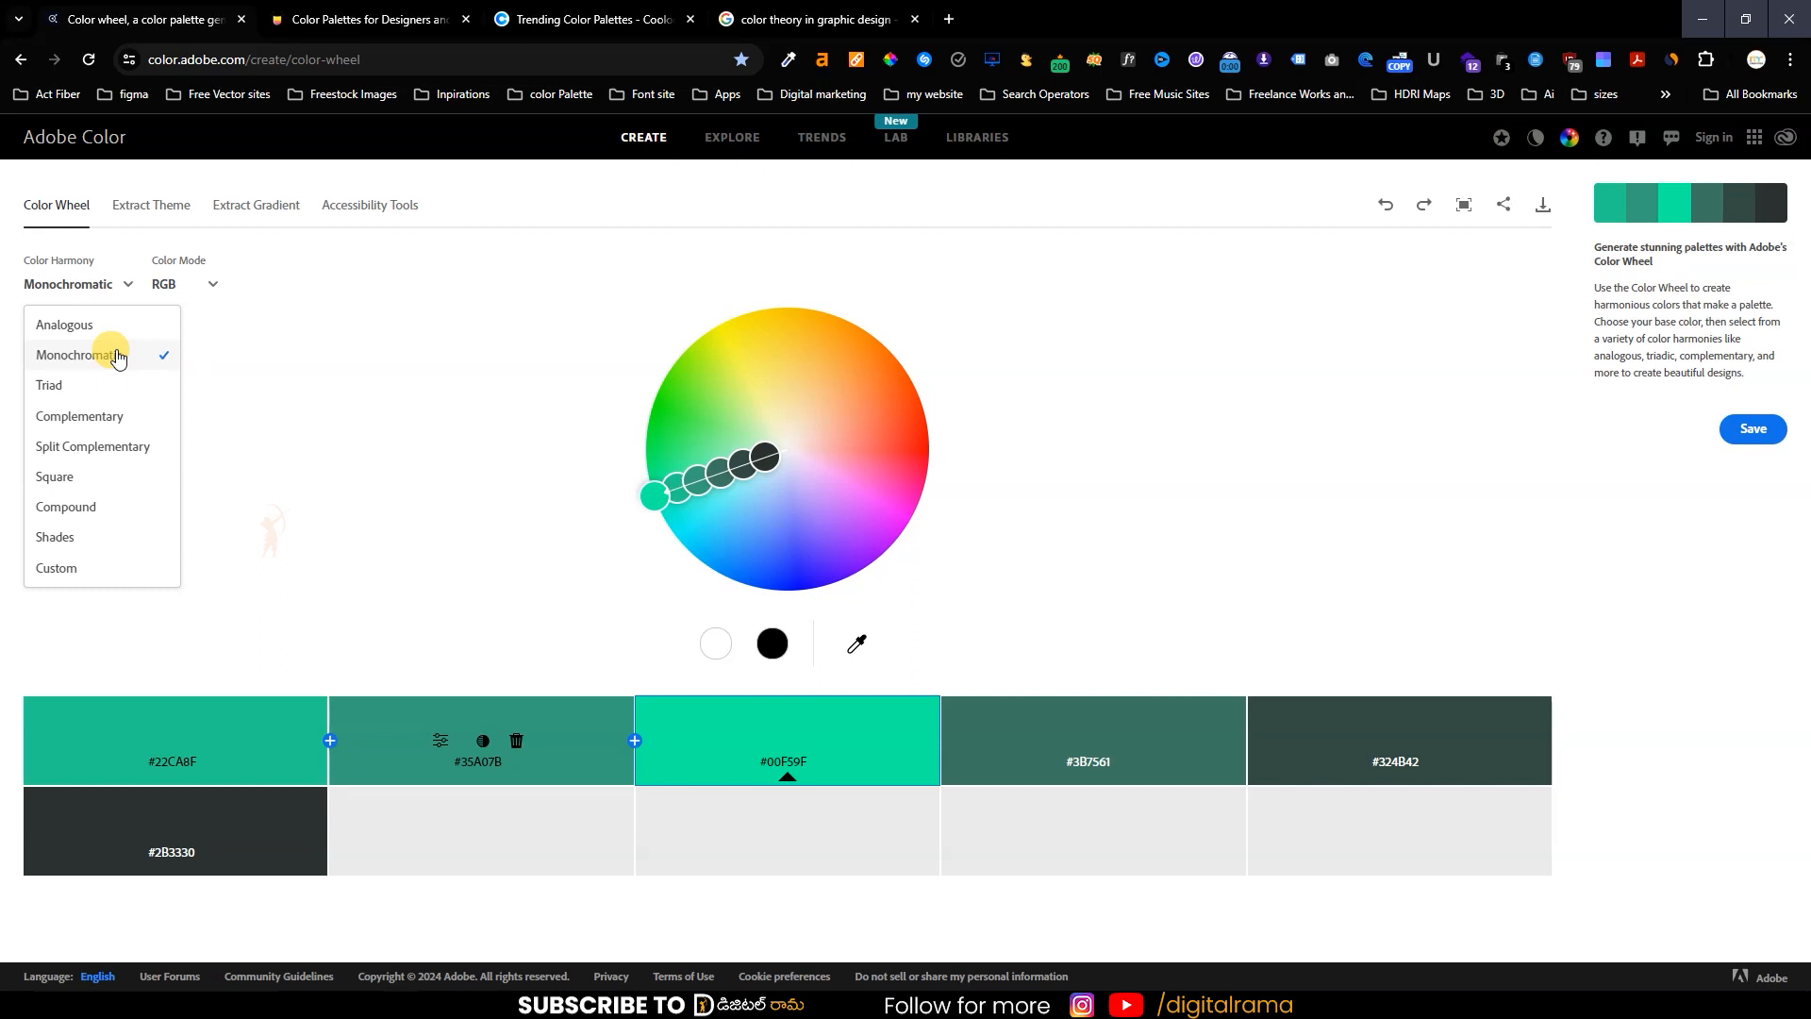
click(59, 534)
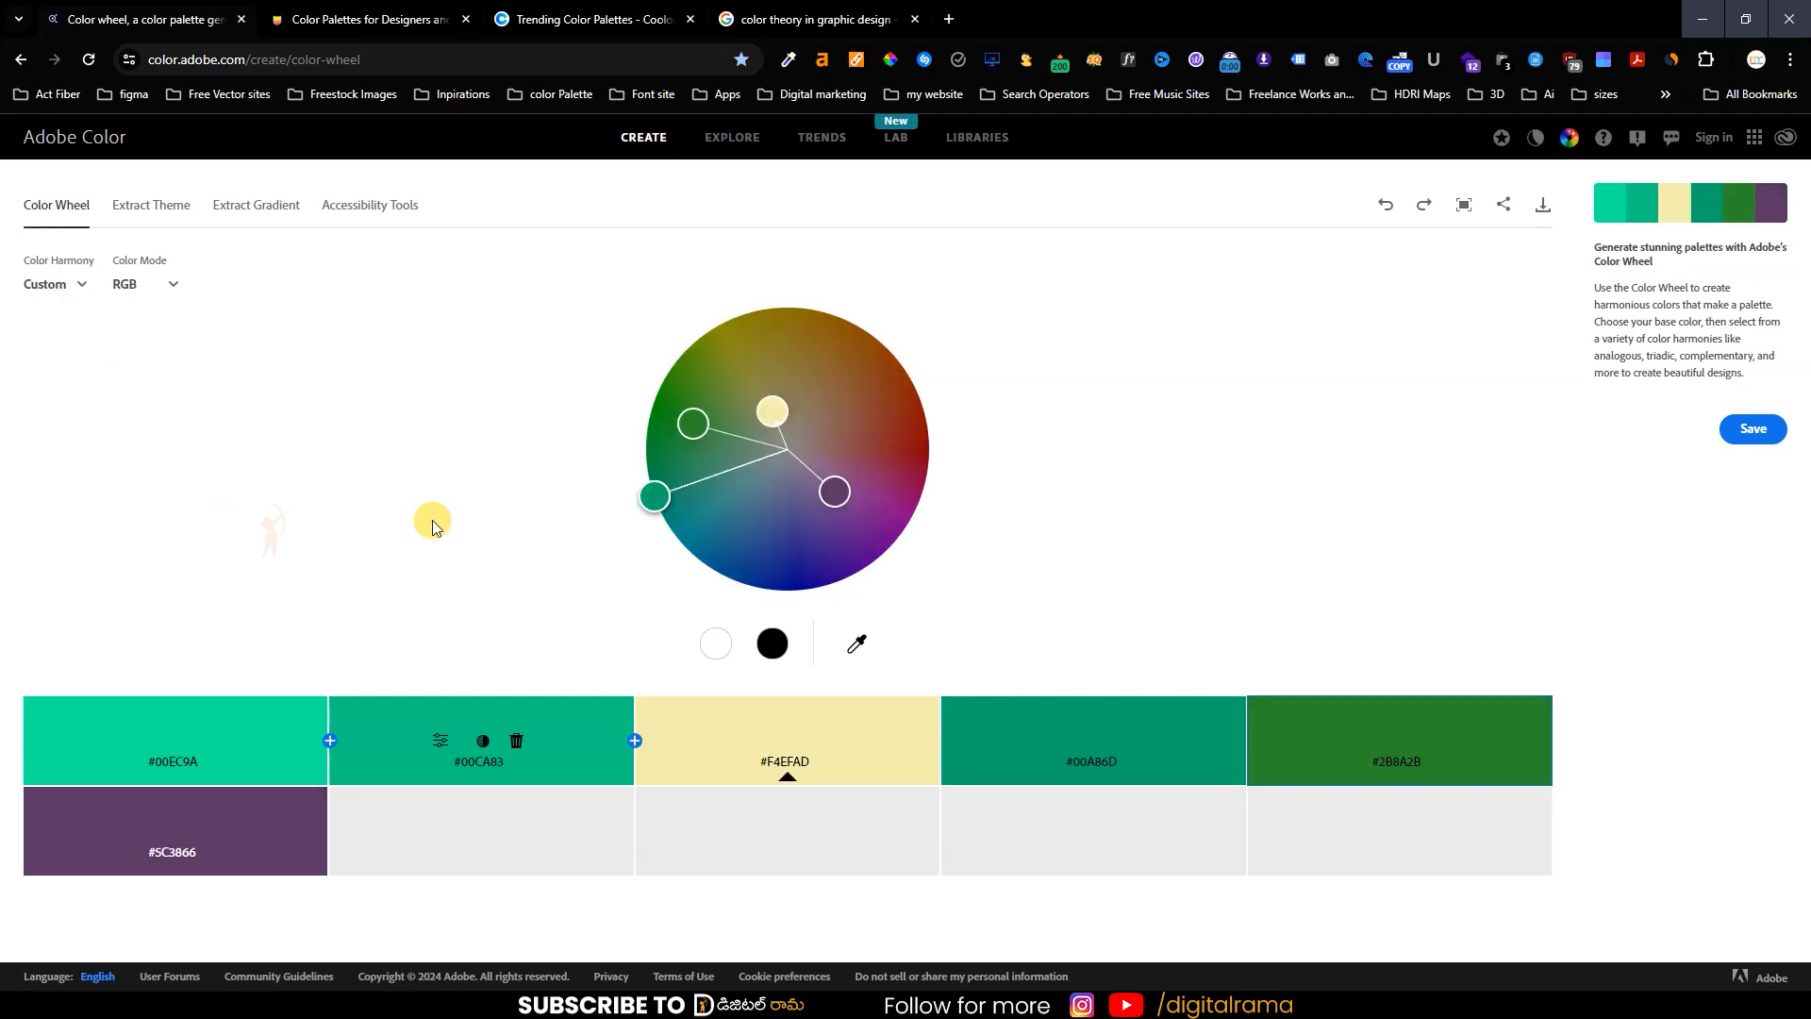
- Switch to the trending palettes on Coolors and copy the cream color FEFAE0
click(411, 11)
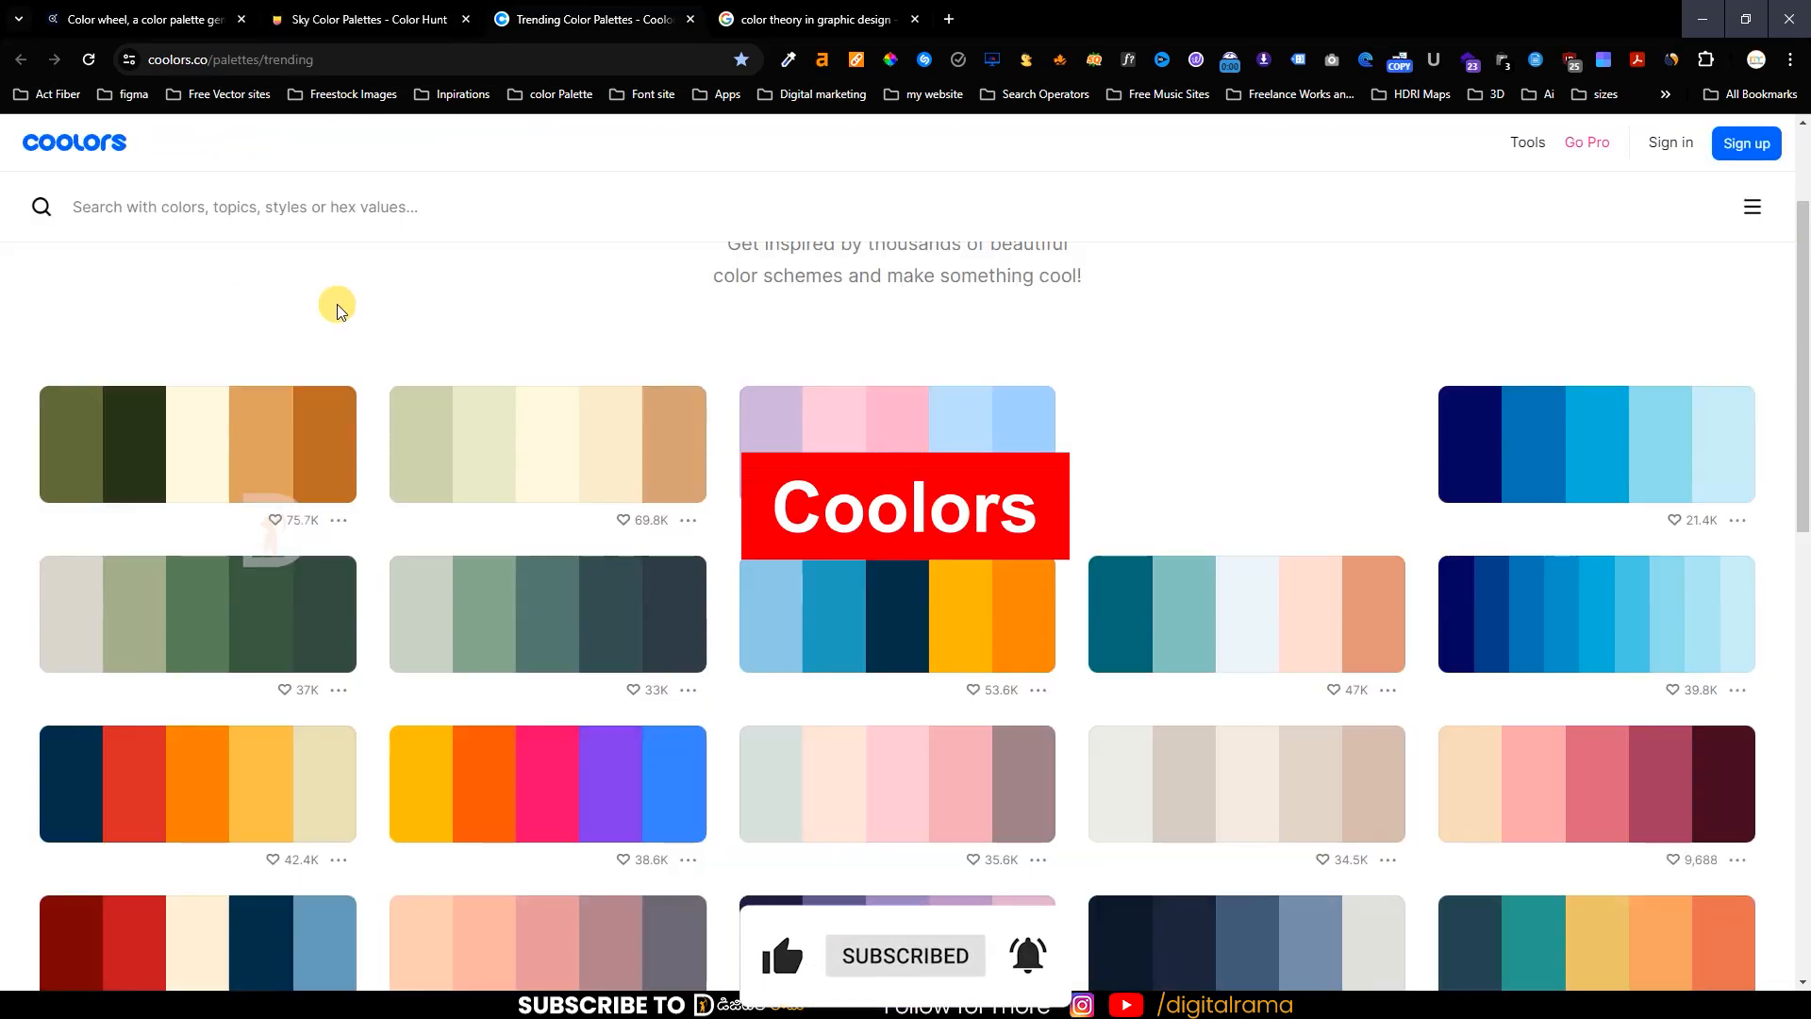
mouse_move(552, 472)
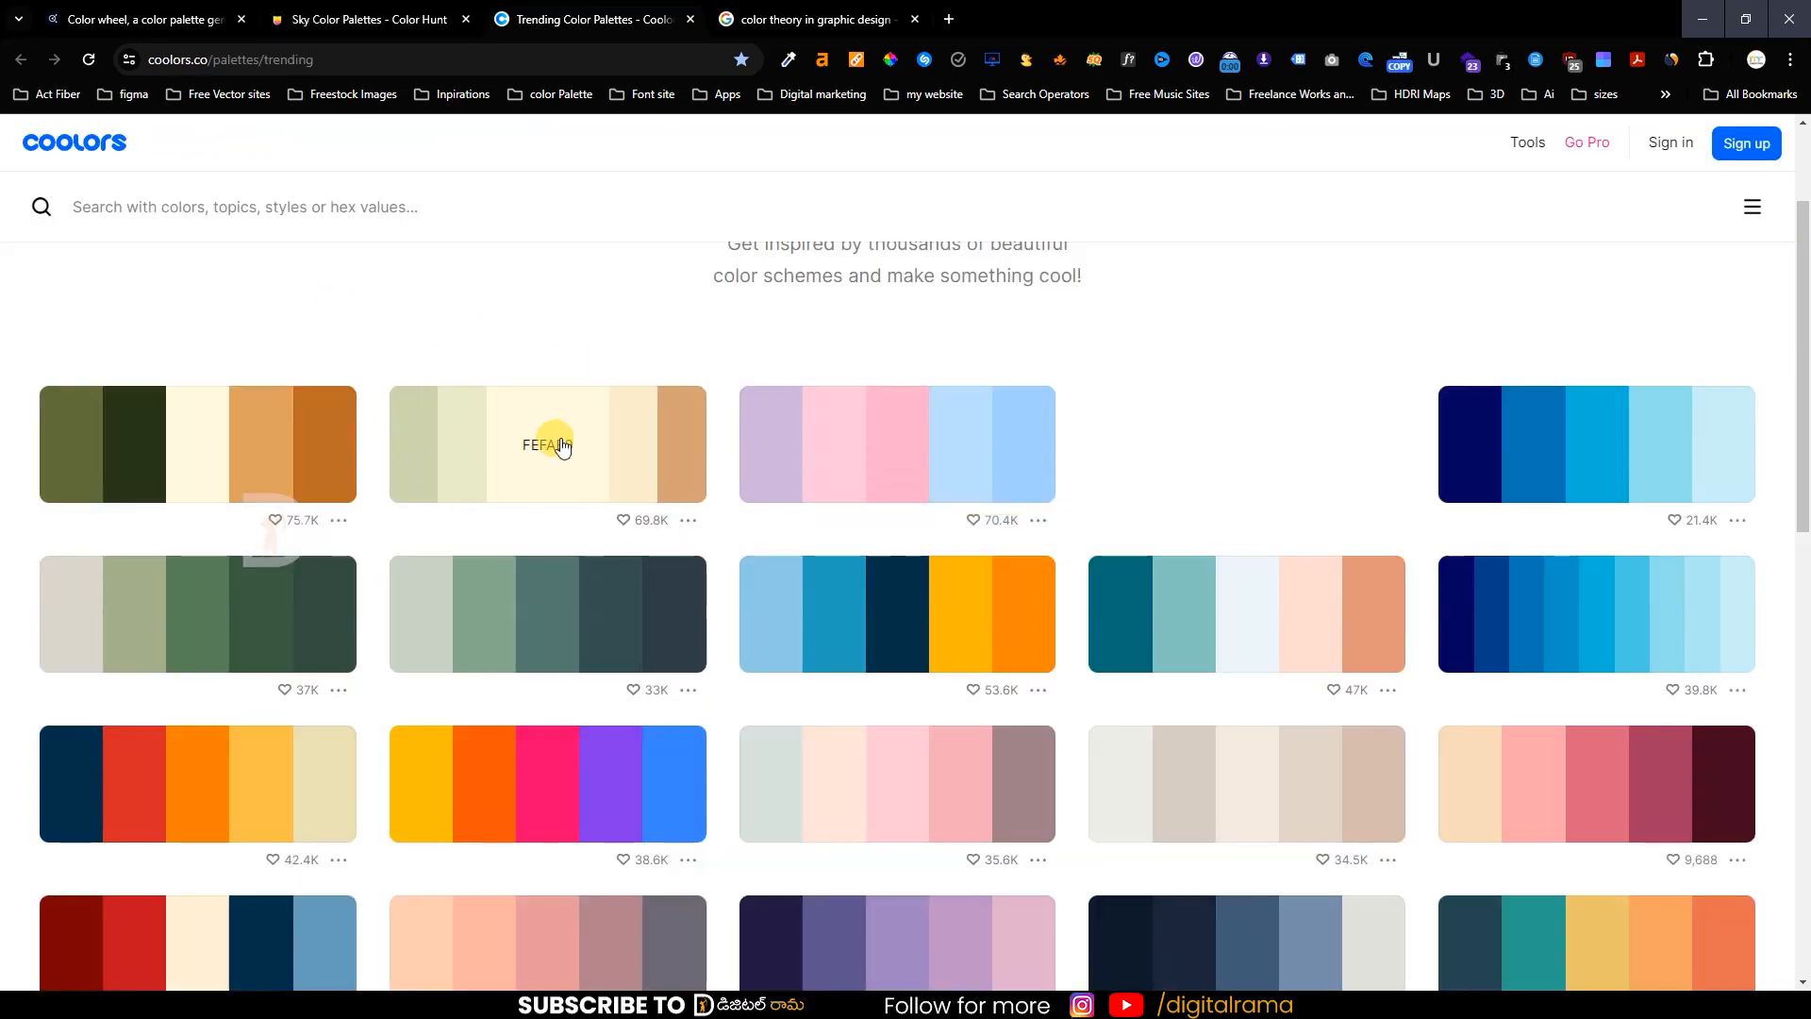
click(540, 455)
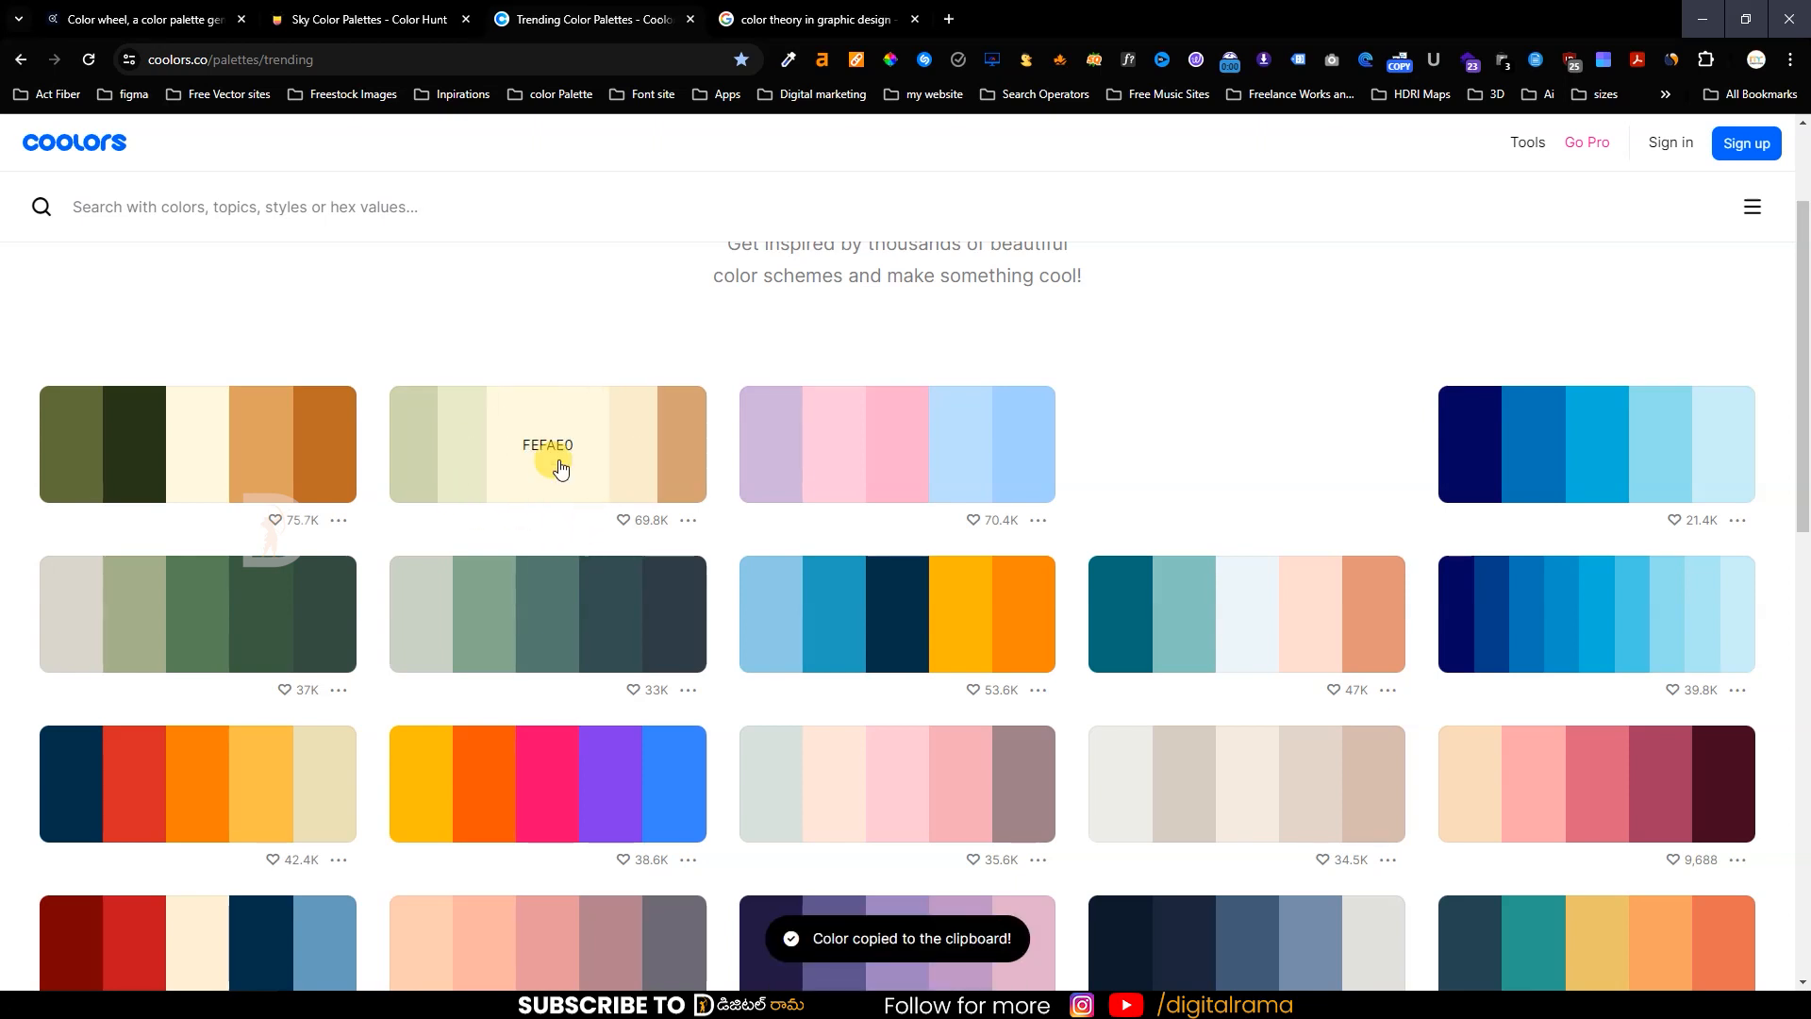
key(alt+Tab)
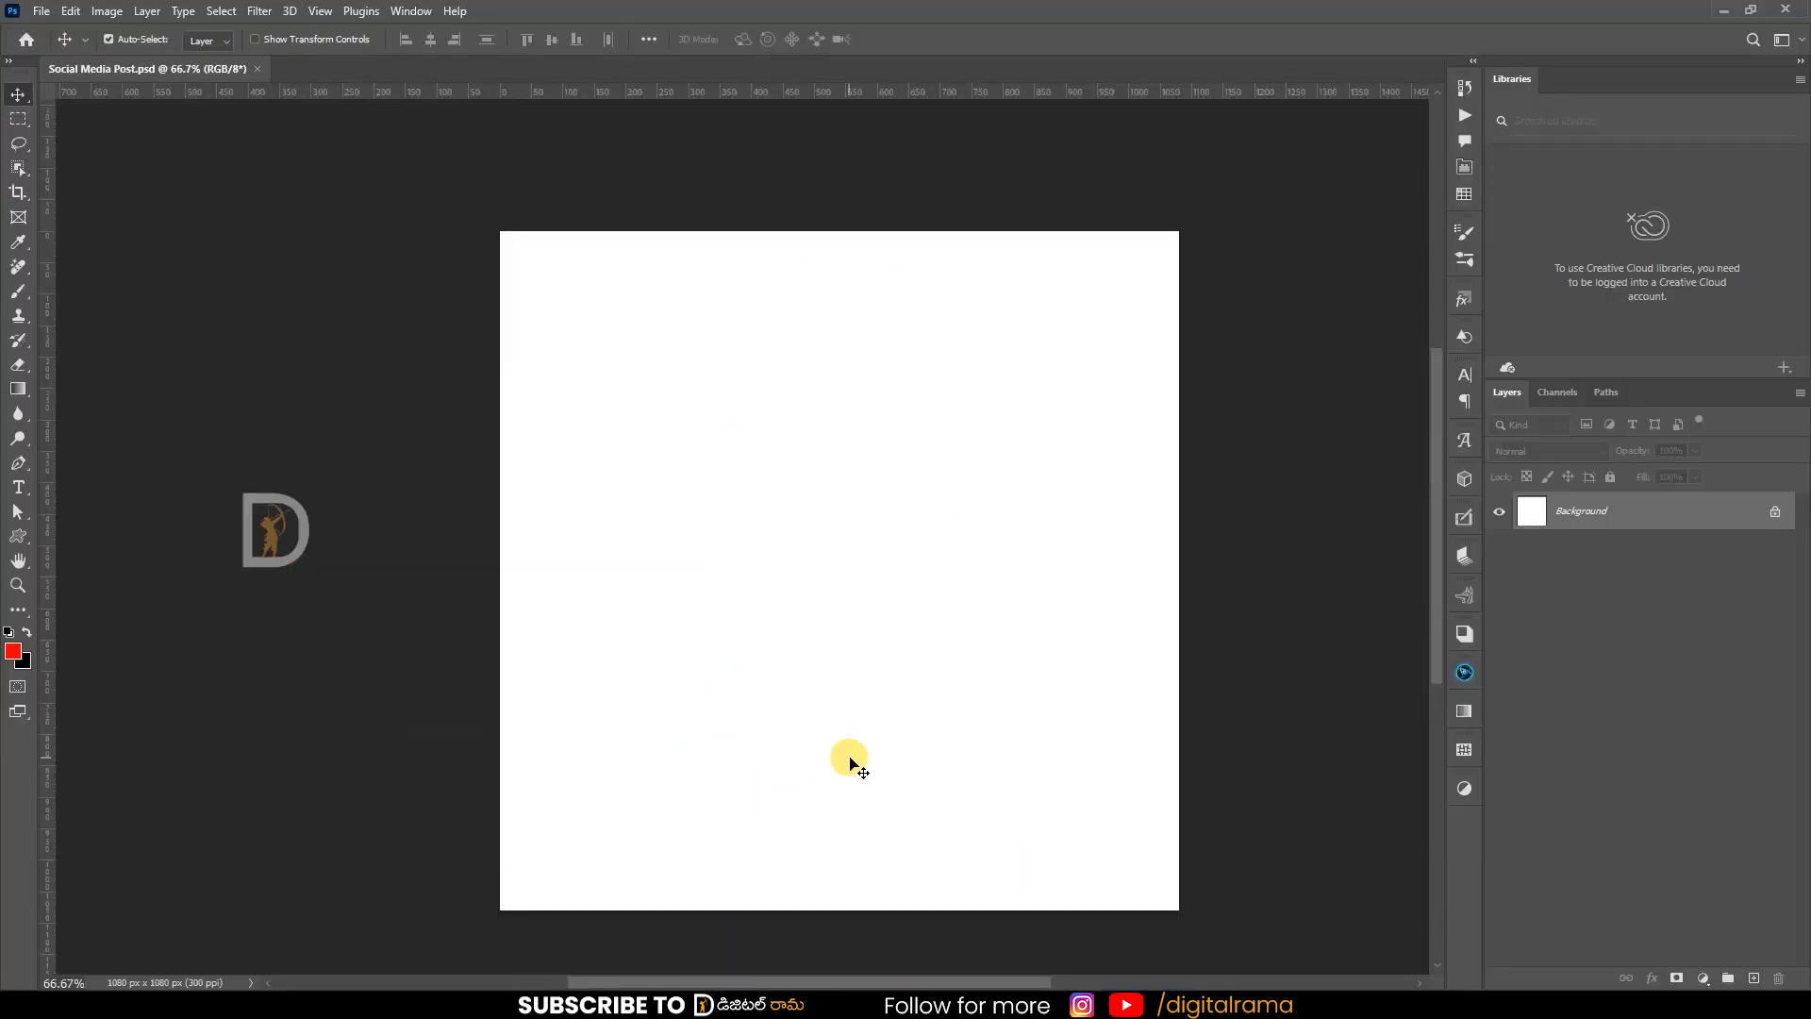
key(d)
key(space)
drag(962, 796, 981, 700)
- Return to the Coolors trending palettes and copy the middle color of the dark-purple-to-pink palette
key(alt+Tab)
scroll(922, 586, down, 1)
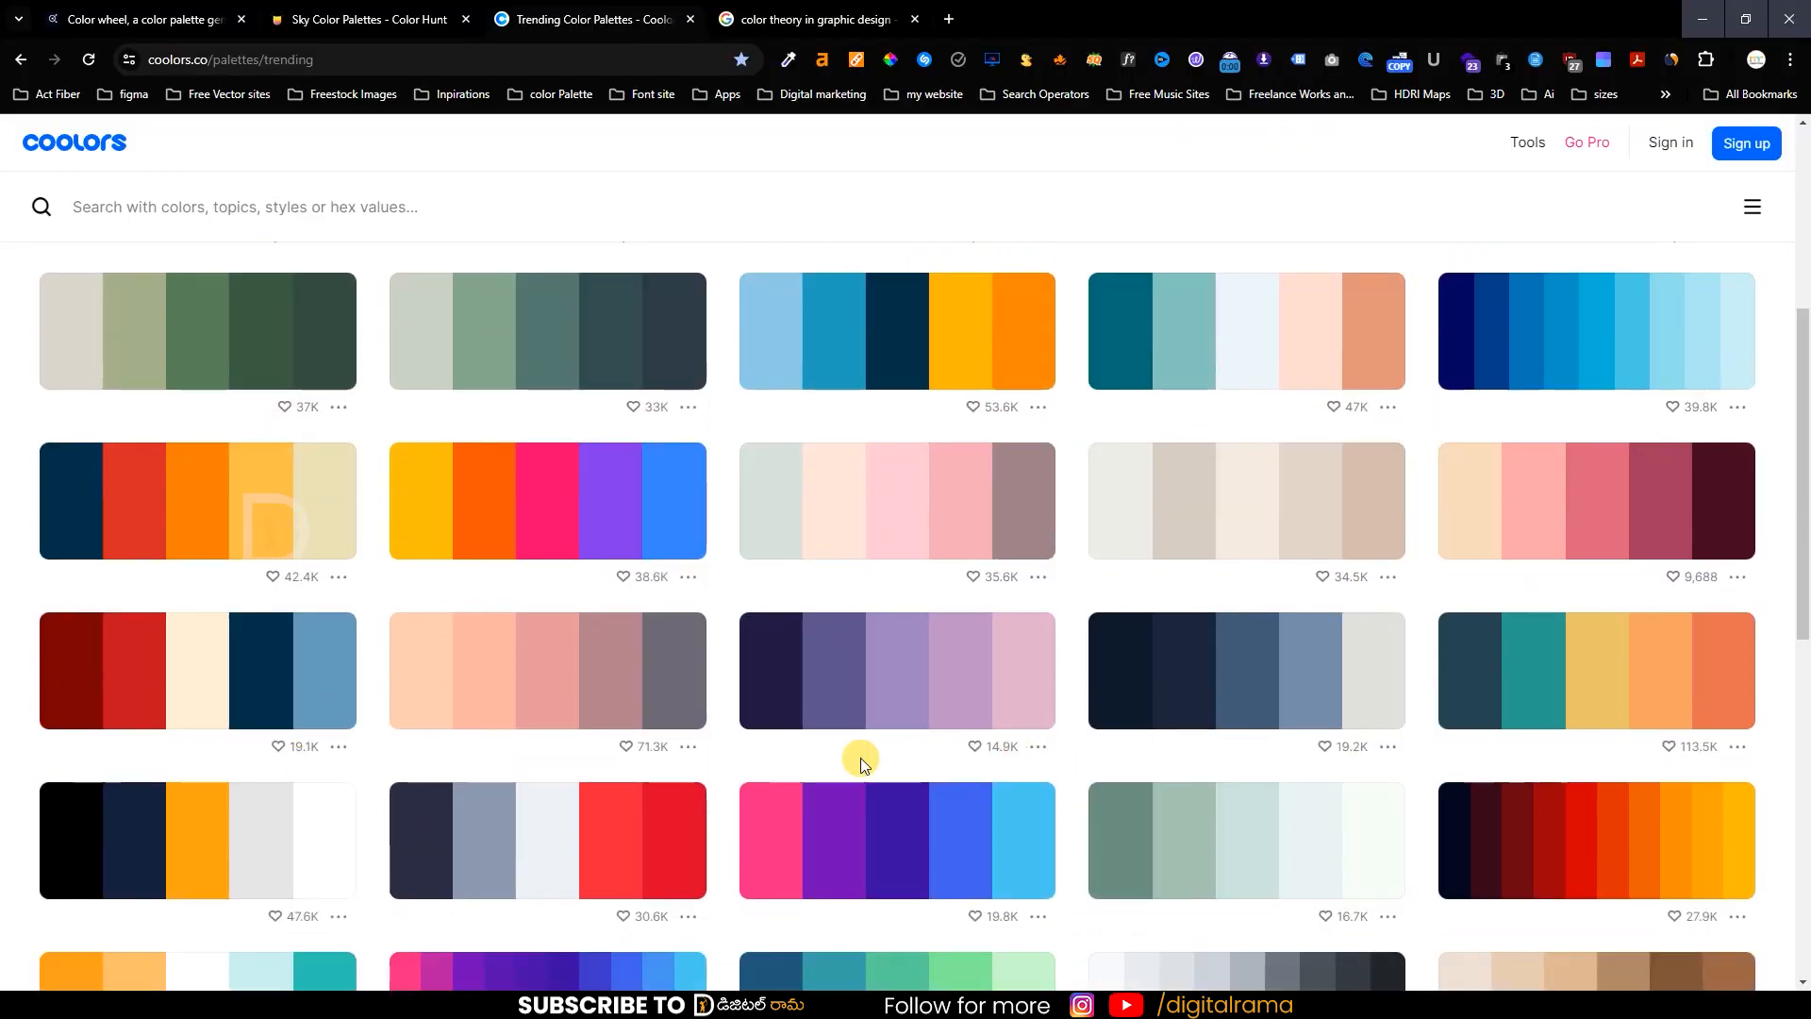
click(898, 665)
- Open the navy, teal, cream, orange and brown palette on its own page and look through that page
scroll(717, 660, down, 5)
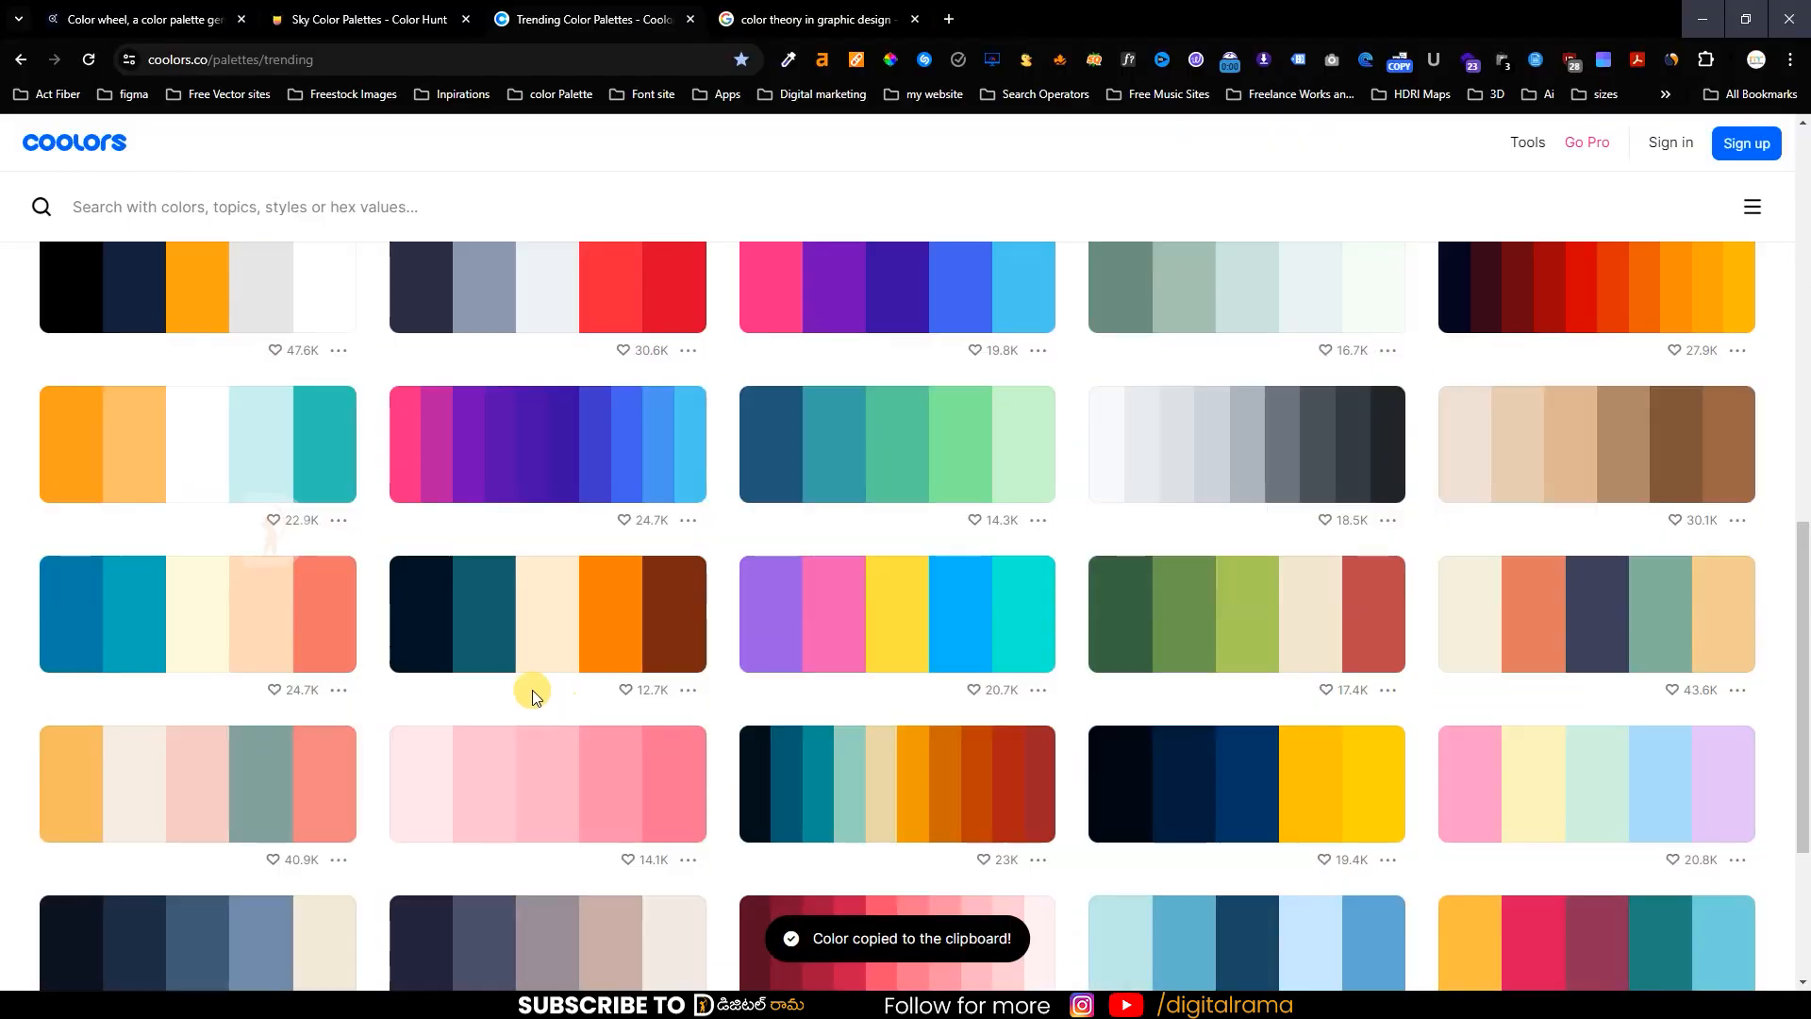
click(687, 692)
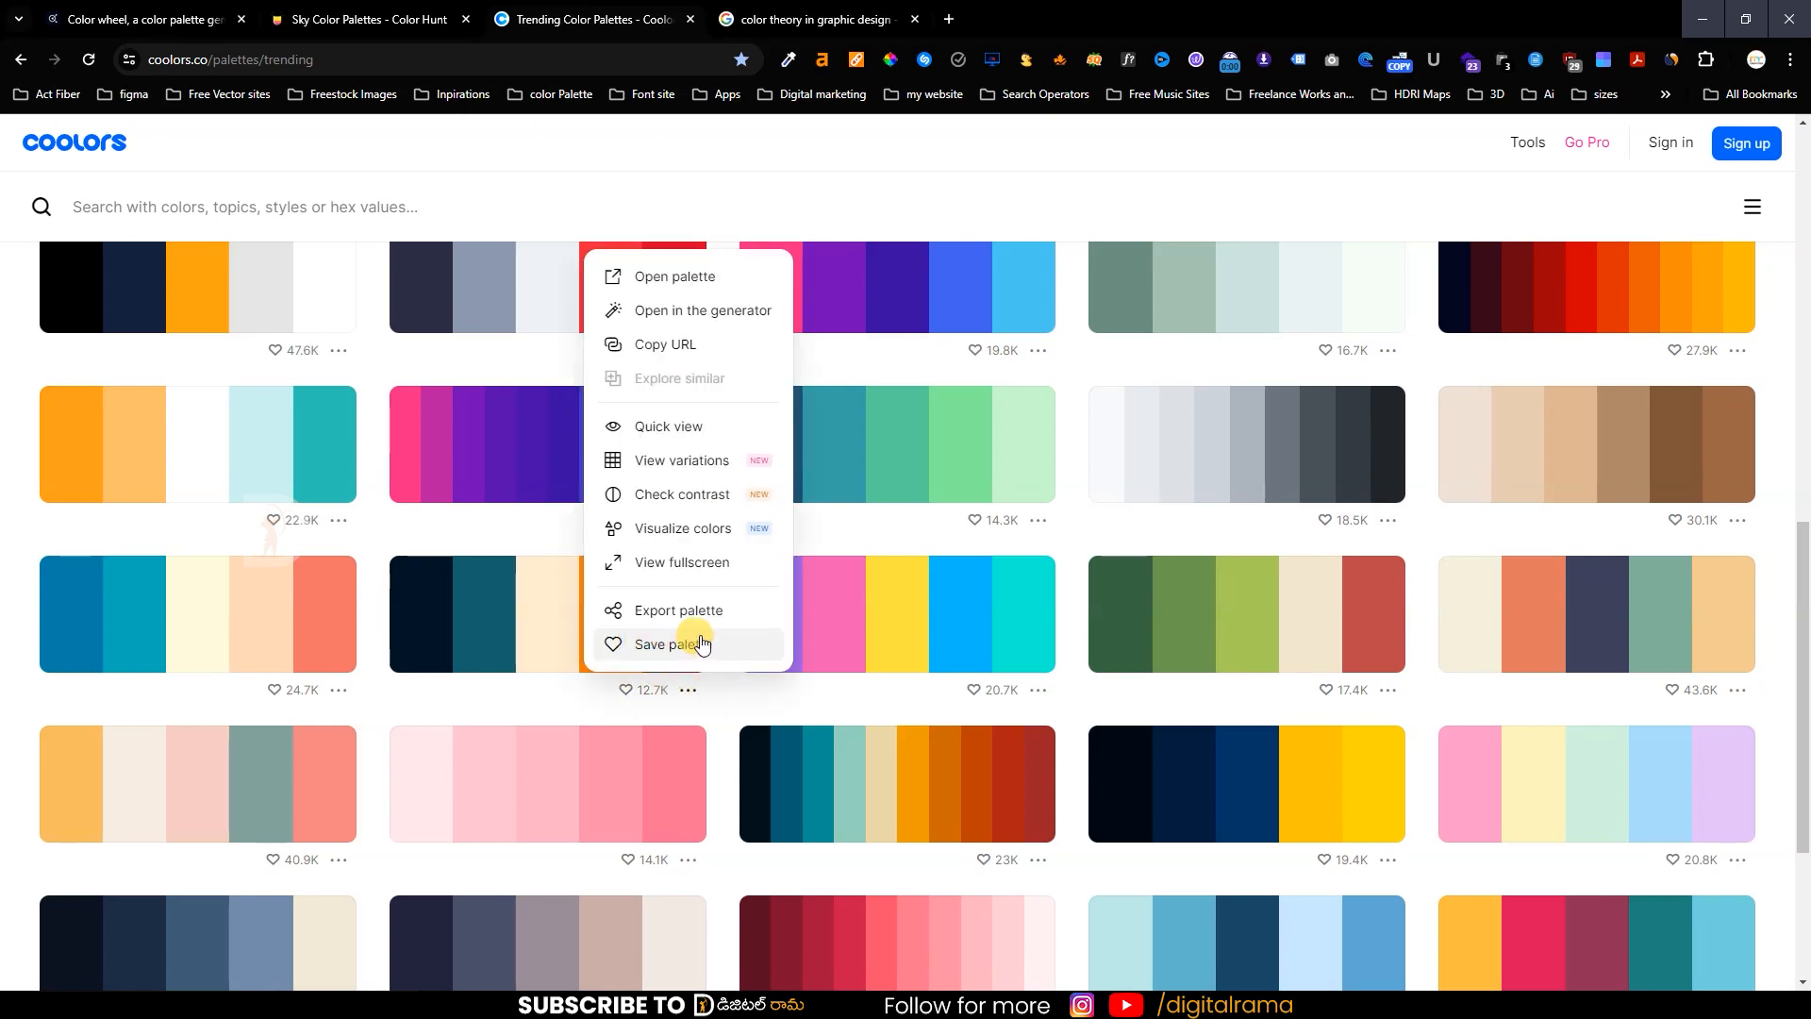
click(649, 276)
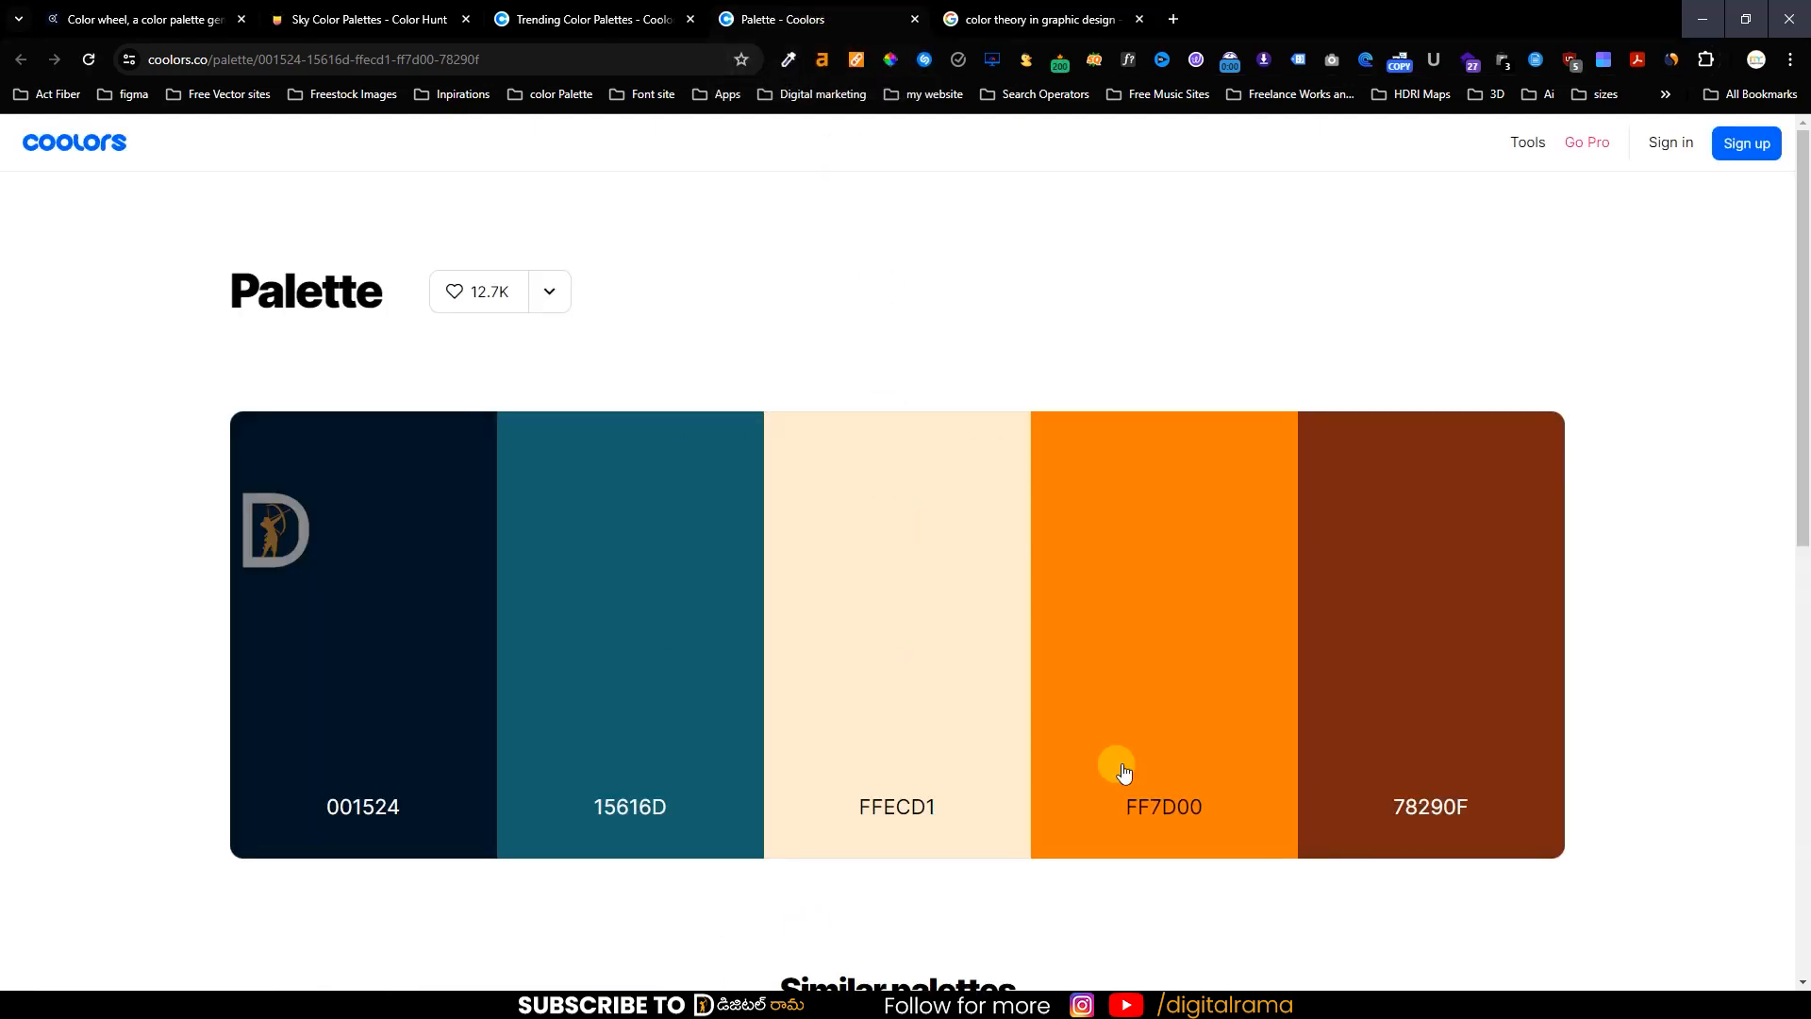
scroll(1066, 714, down, 1)
scroll(1063, 708, down, 7)
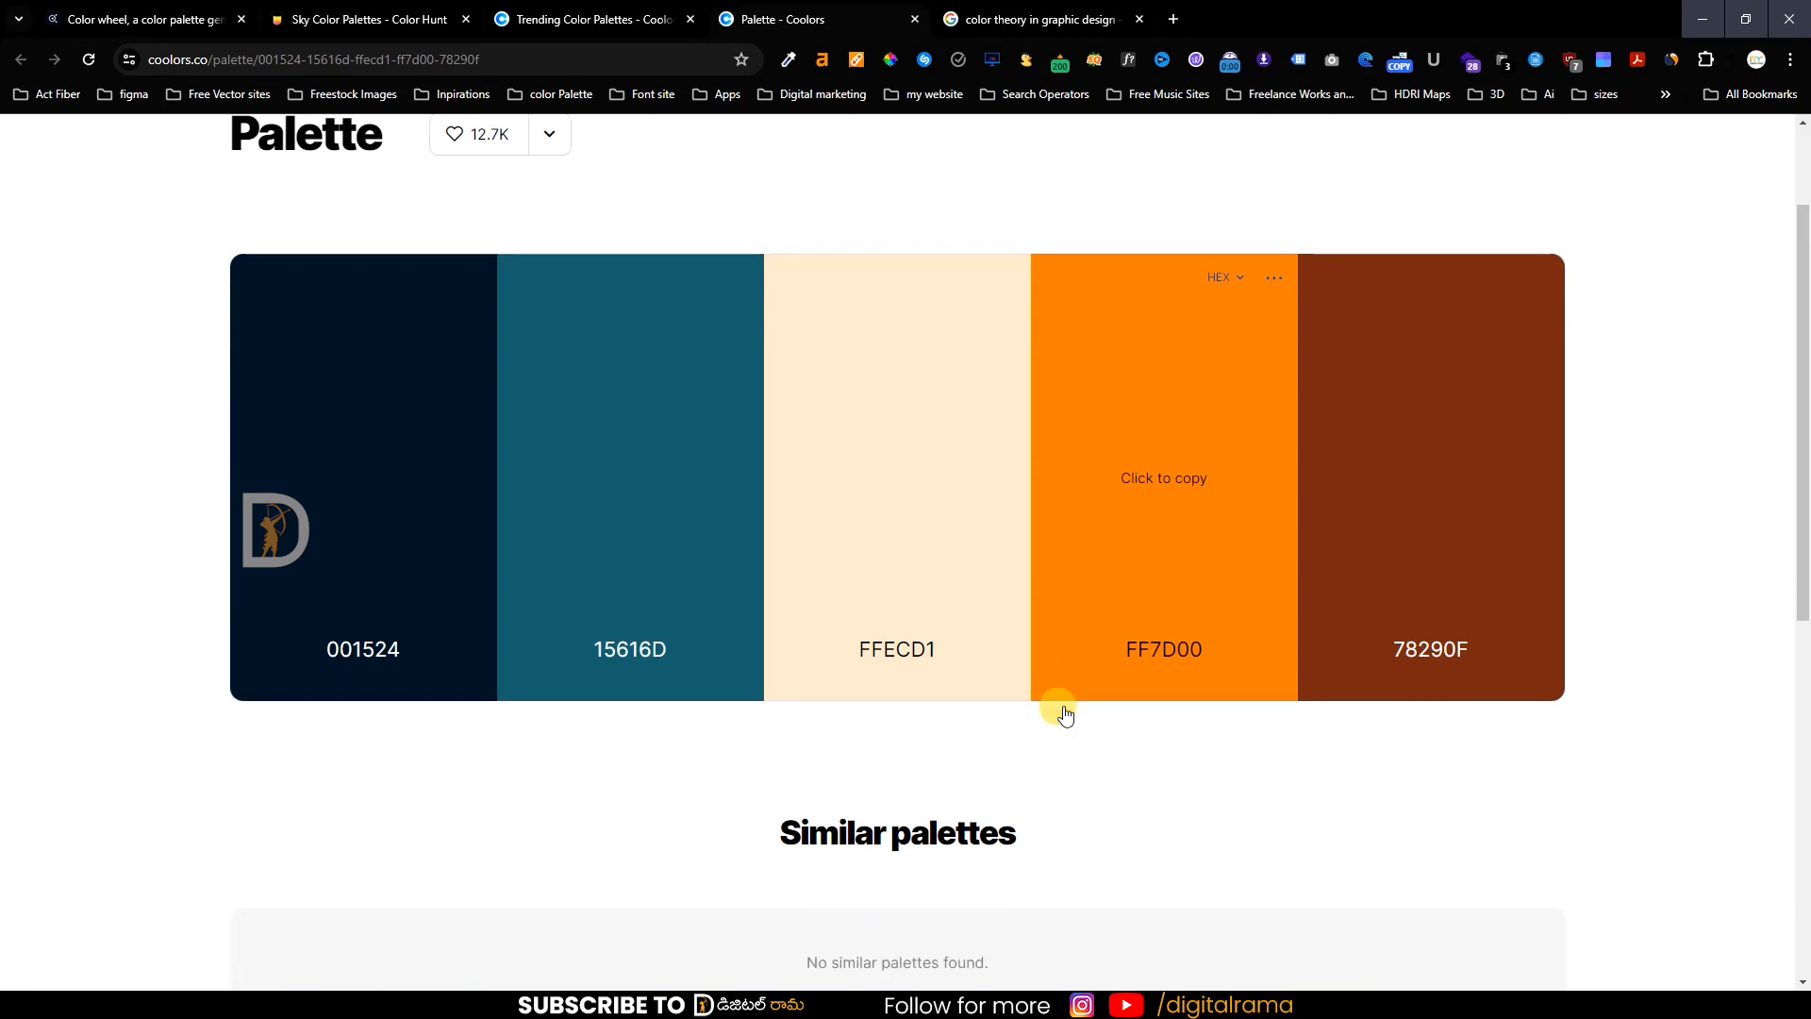
scroll(1255, 604, up, 8)
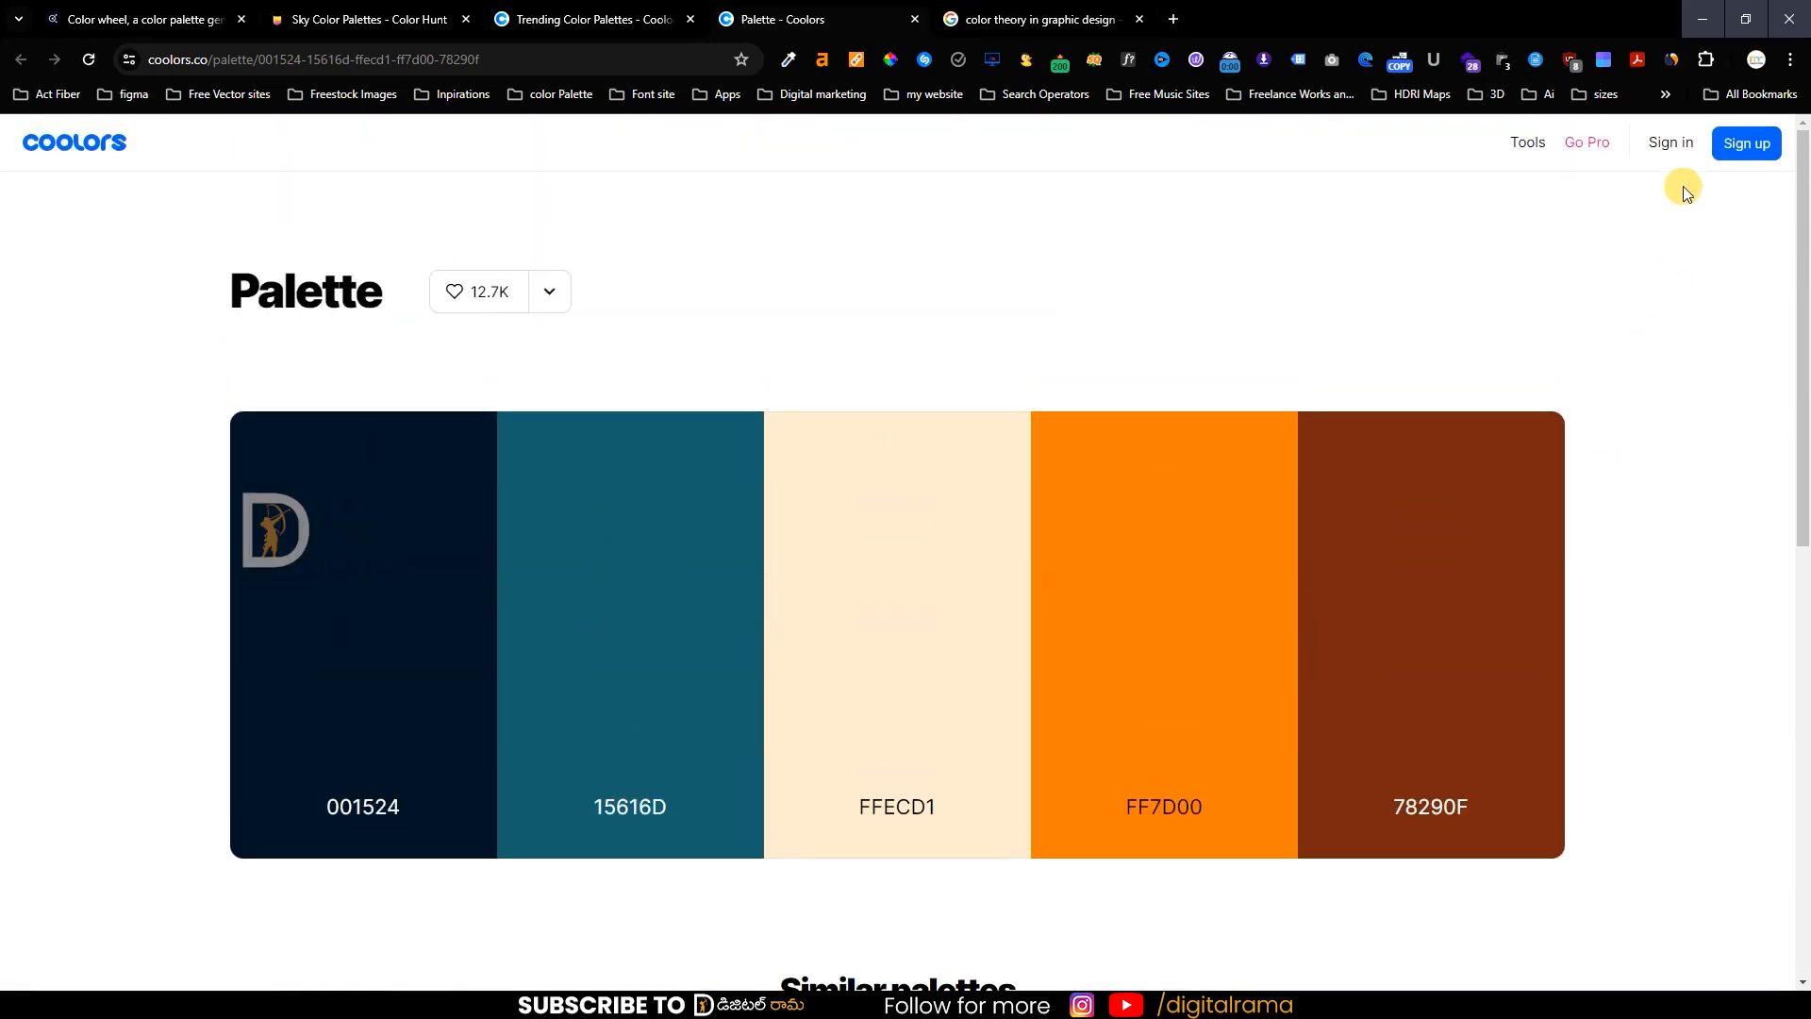
- Export the palette as an image titled "social media" with HEX as the color space
click(549, 291)
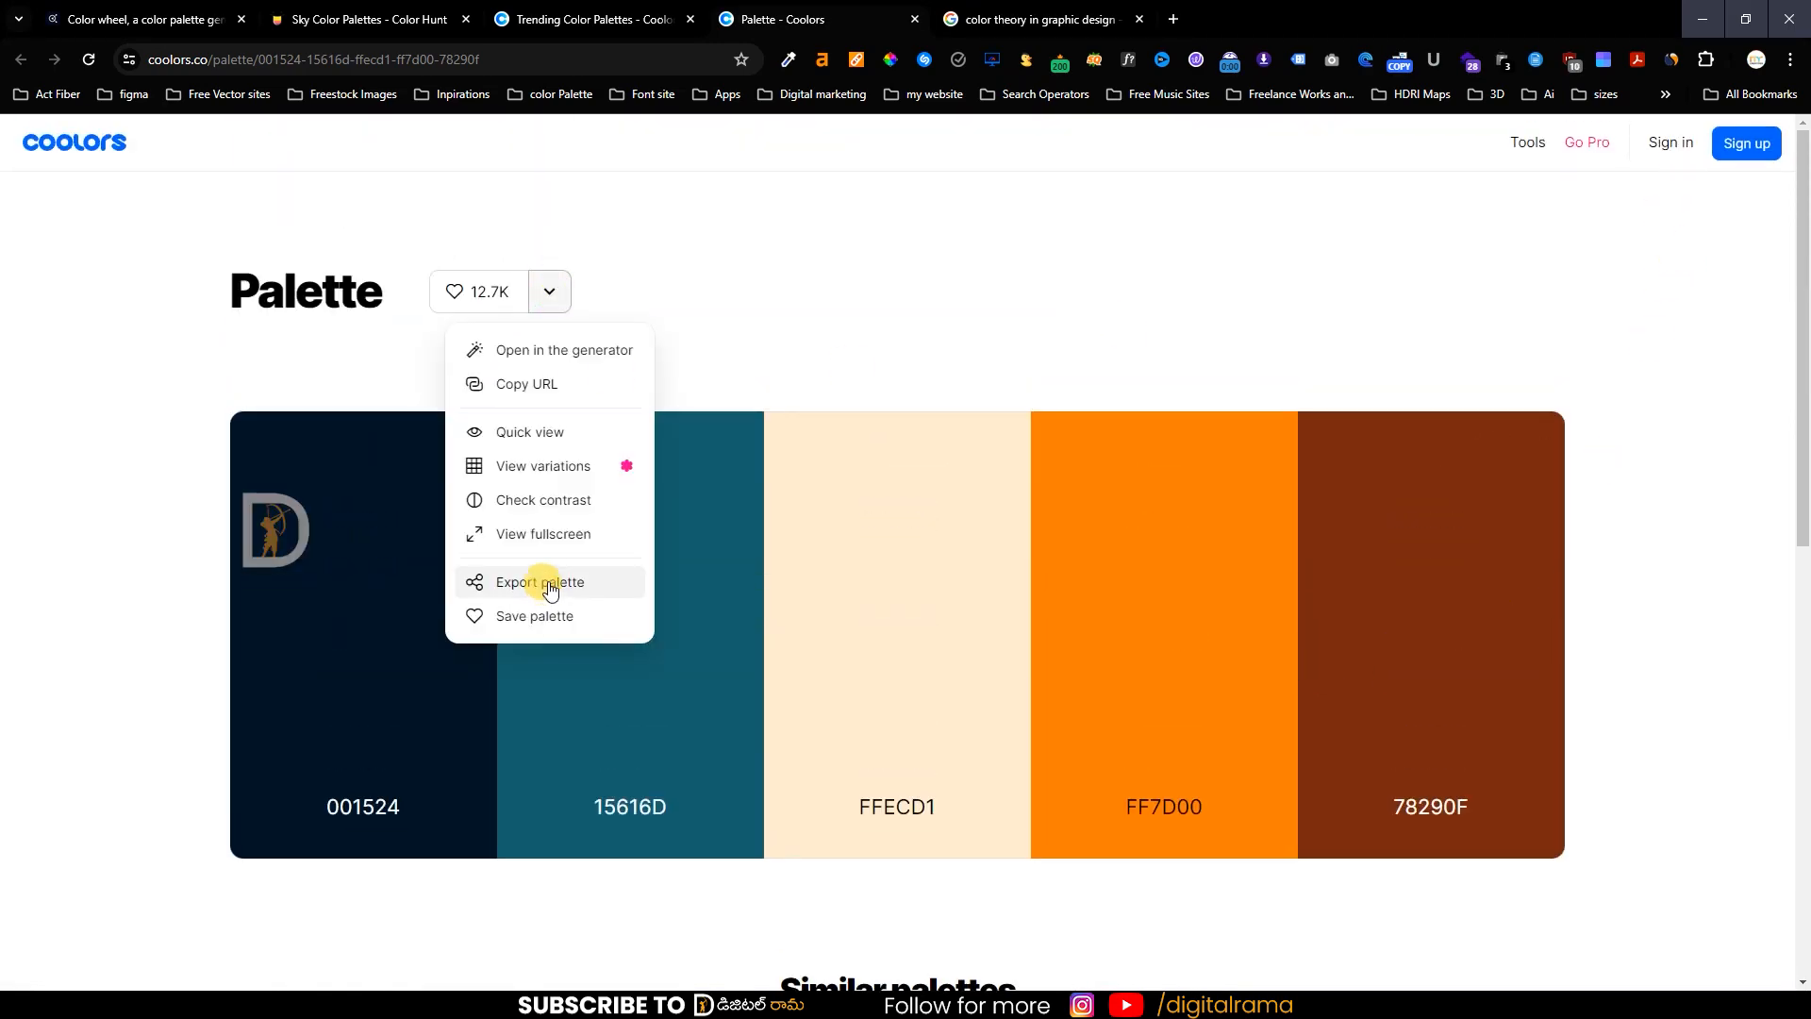
click(549, 584)
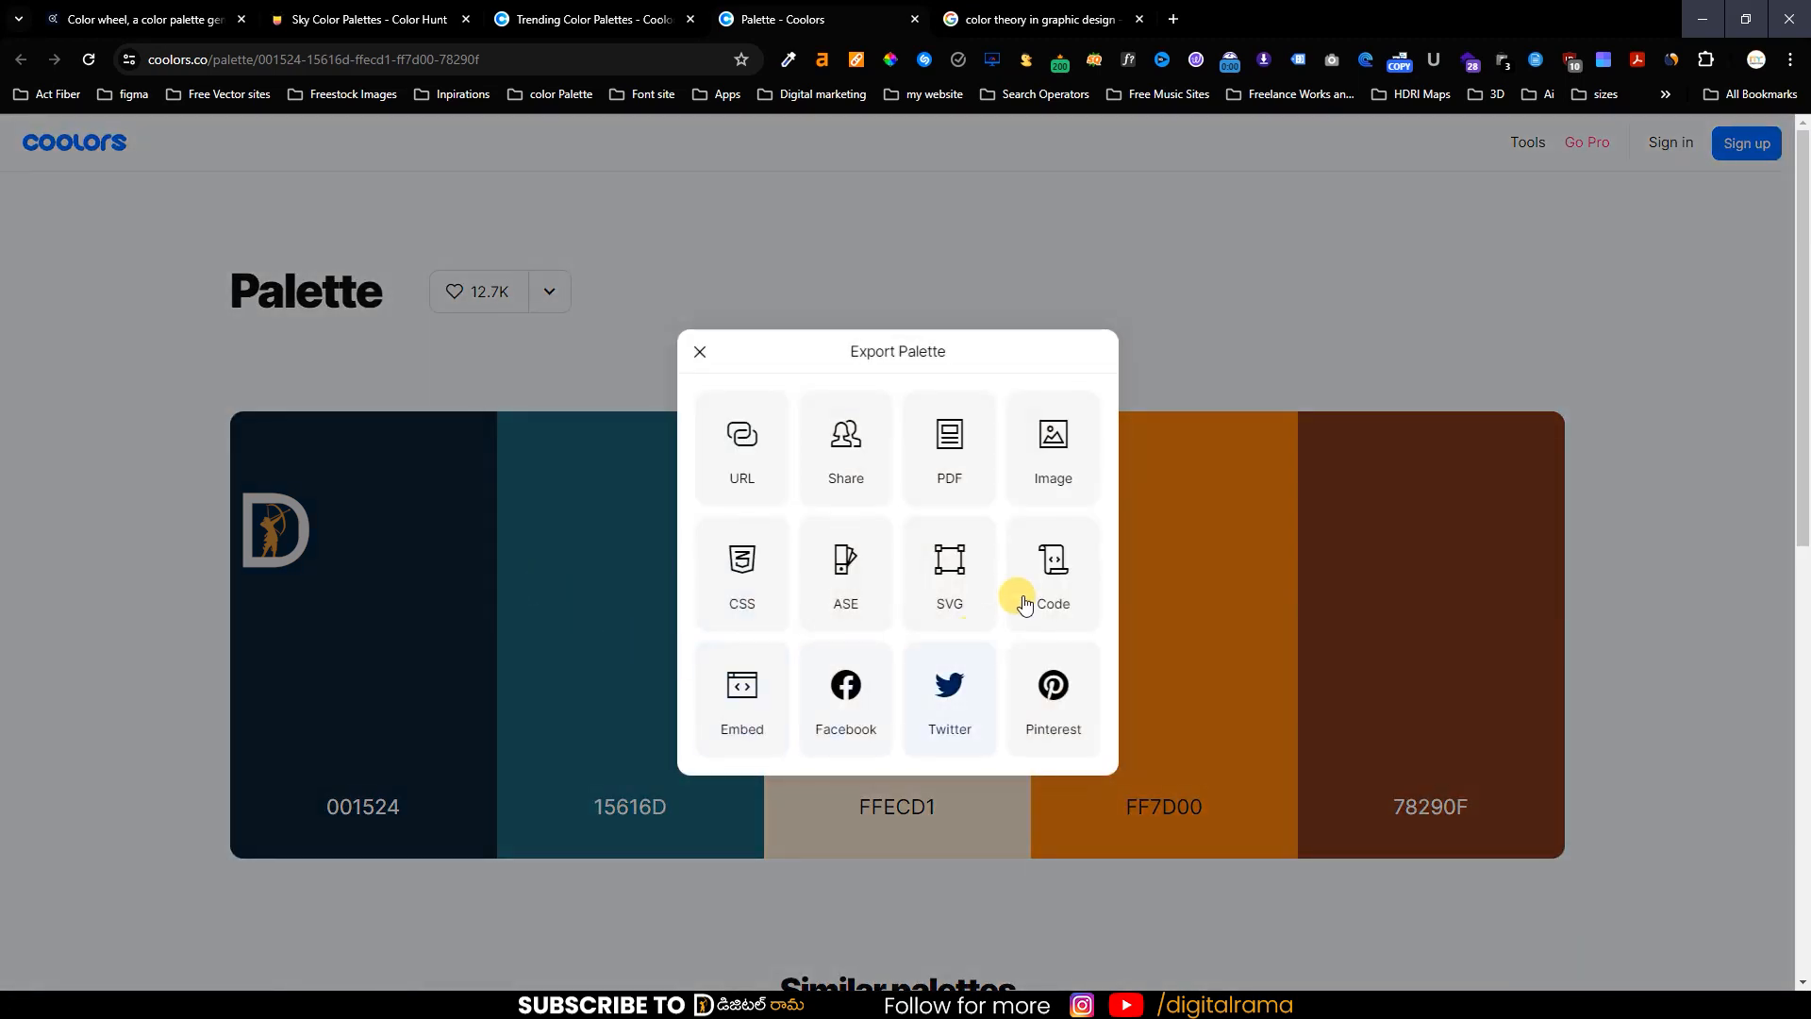
click(1064, 444)
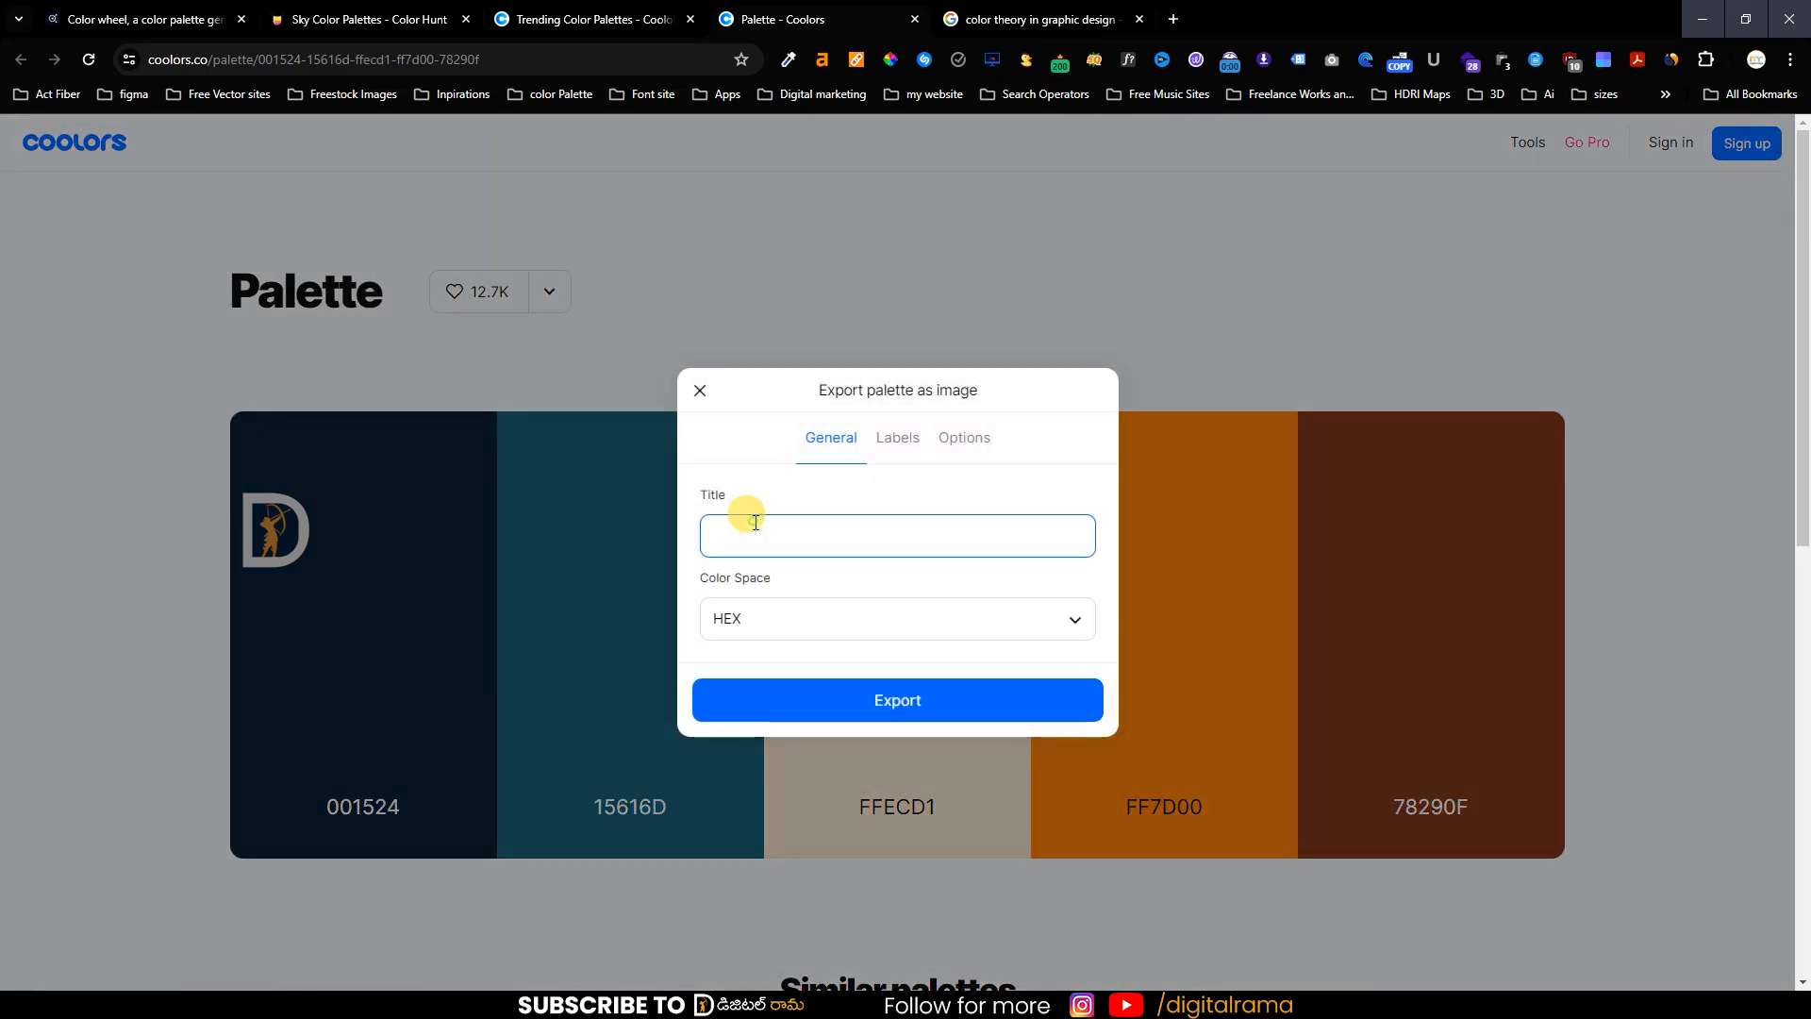
text(dpvo)
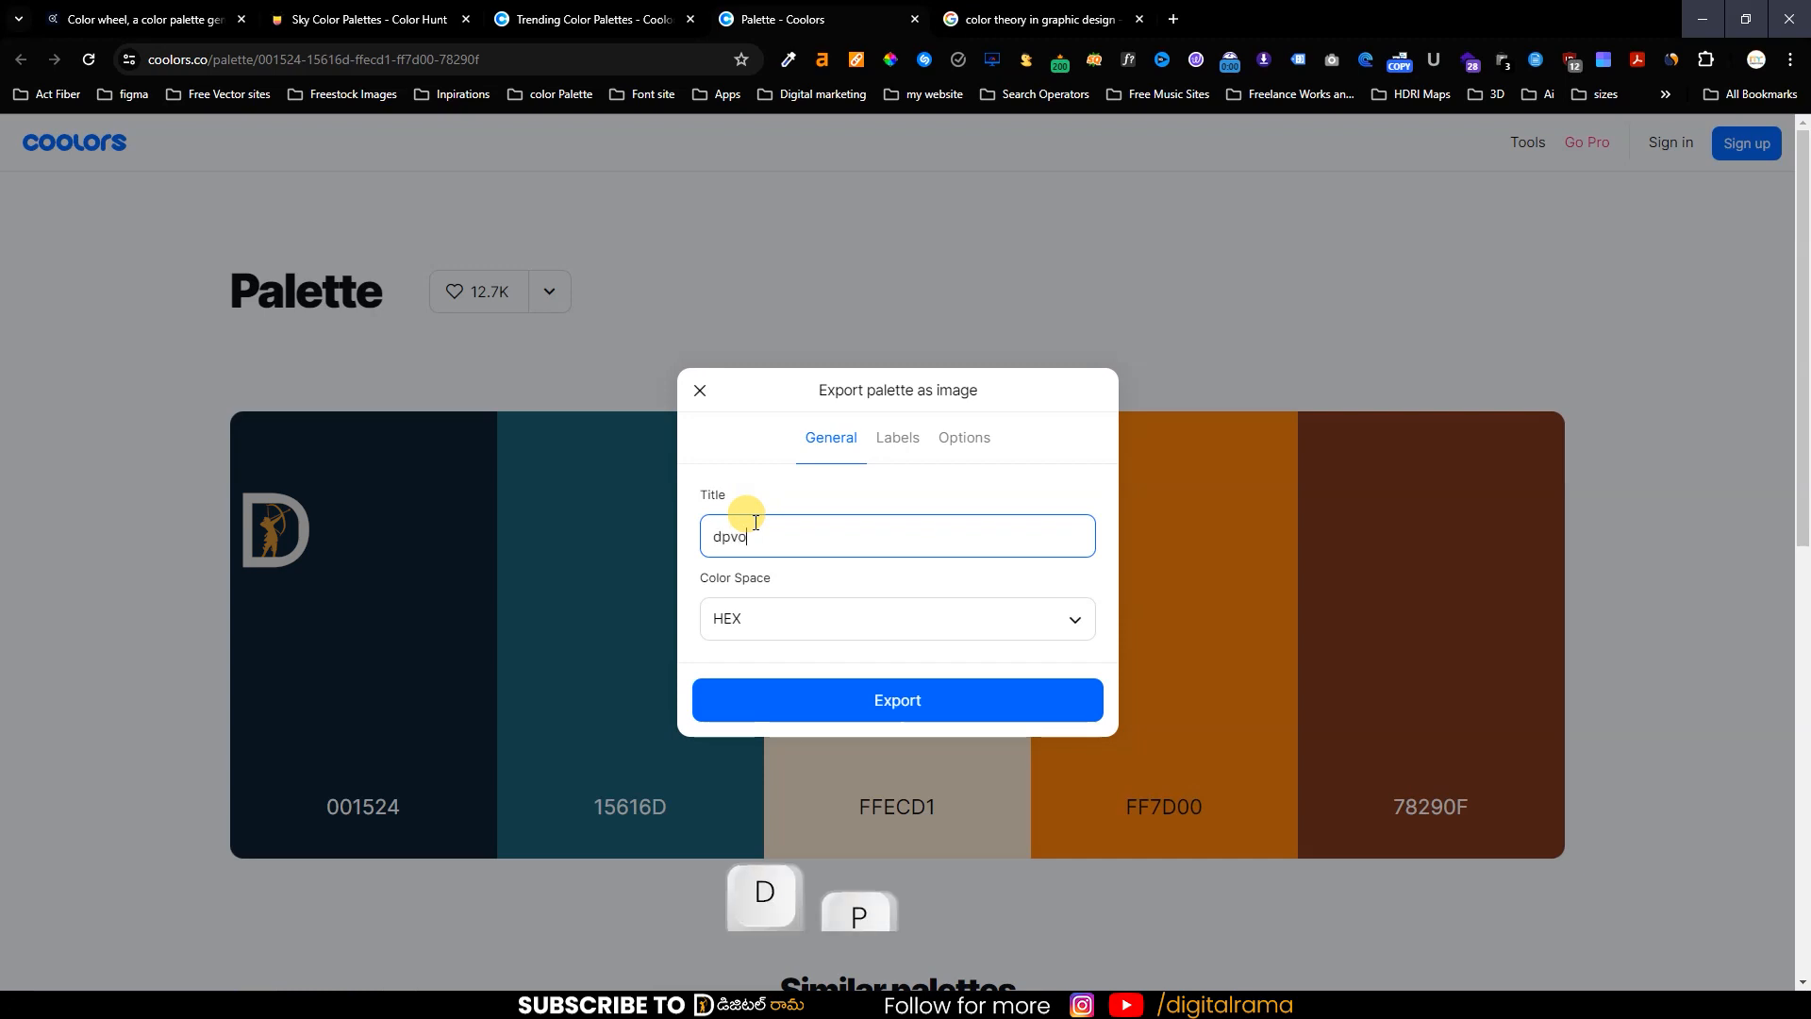
key(BackSpace)
key(BackSpace)
key(BackSpace)
key(BackSpace)
text(socia)
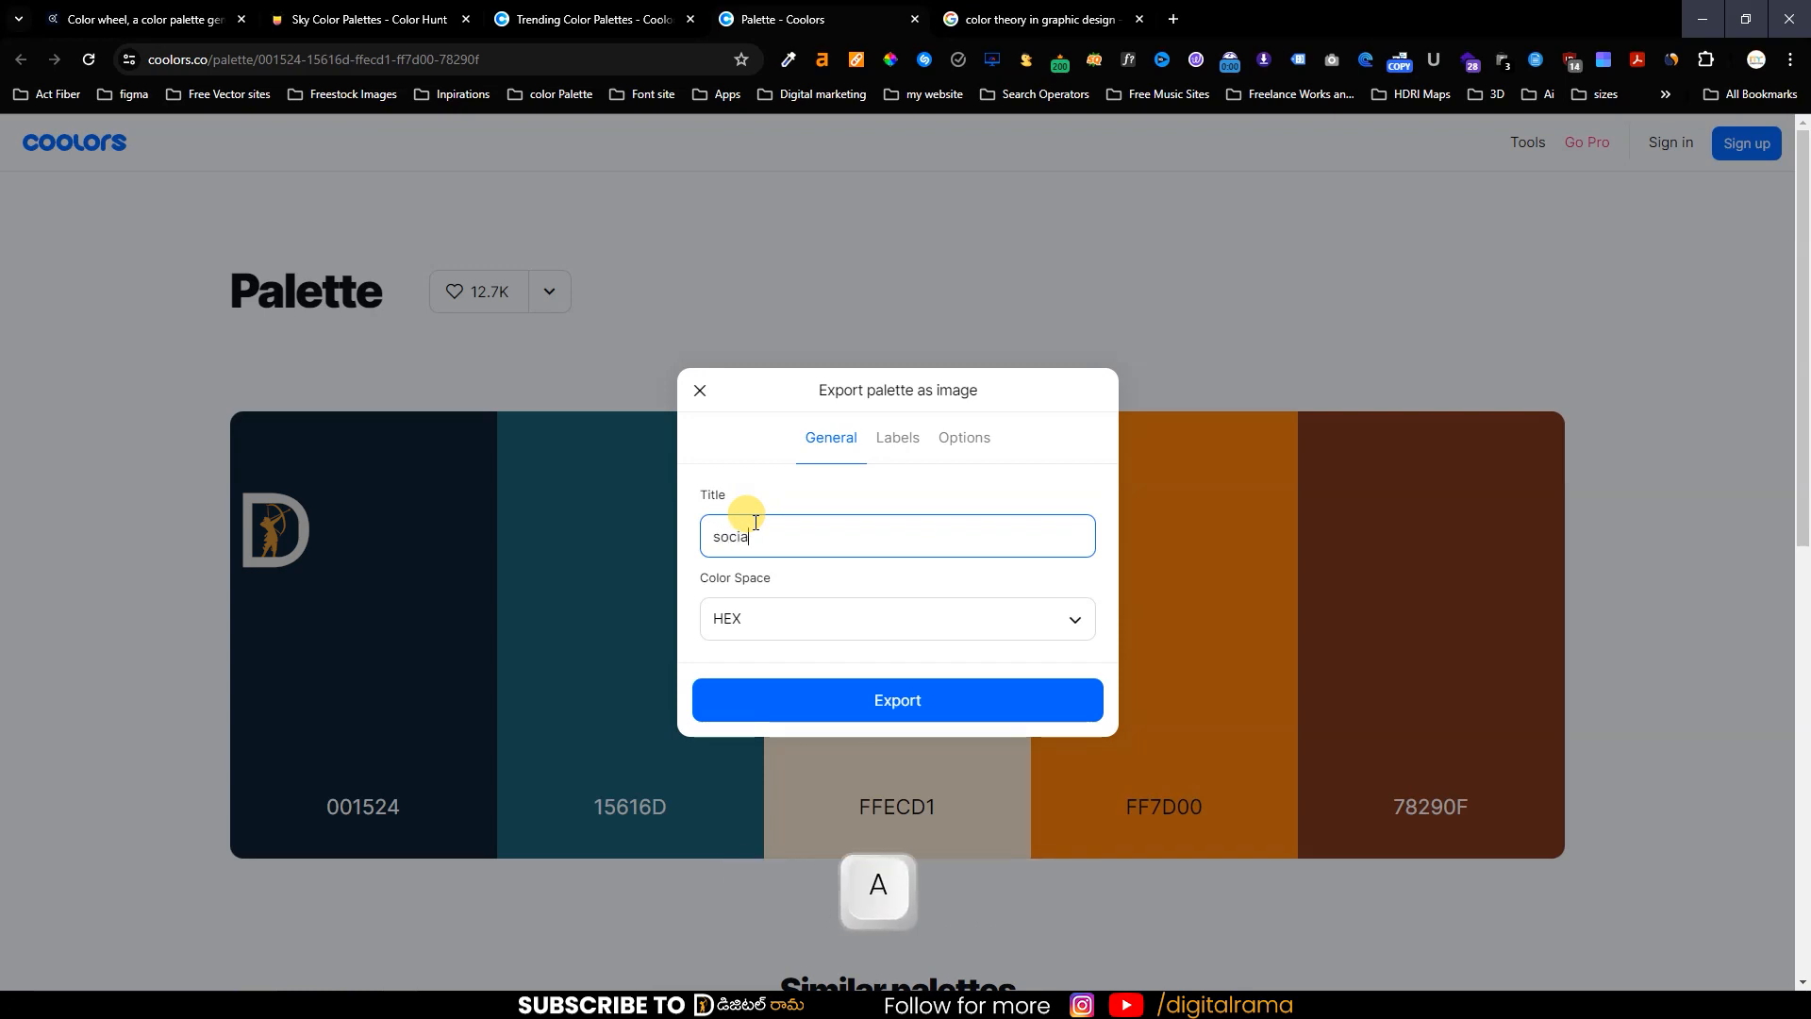
text(l media)
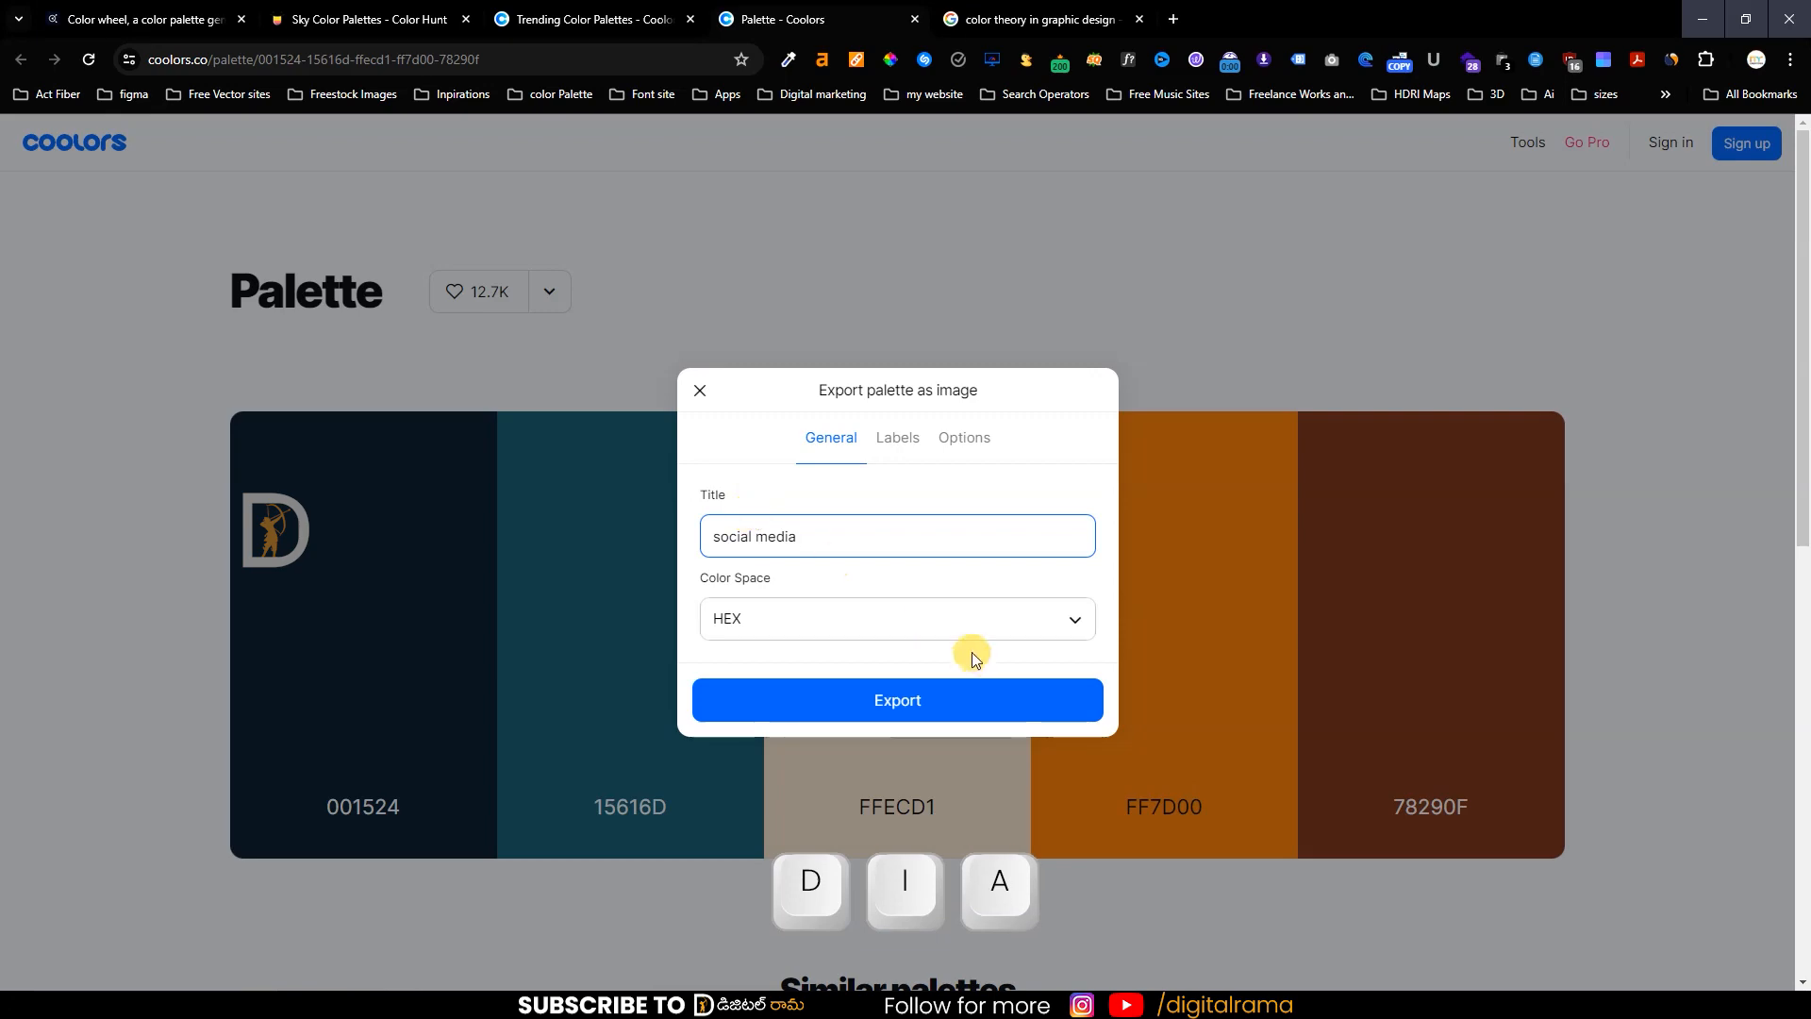
click(930, 710)
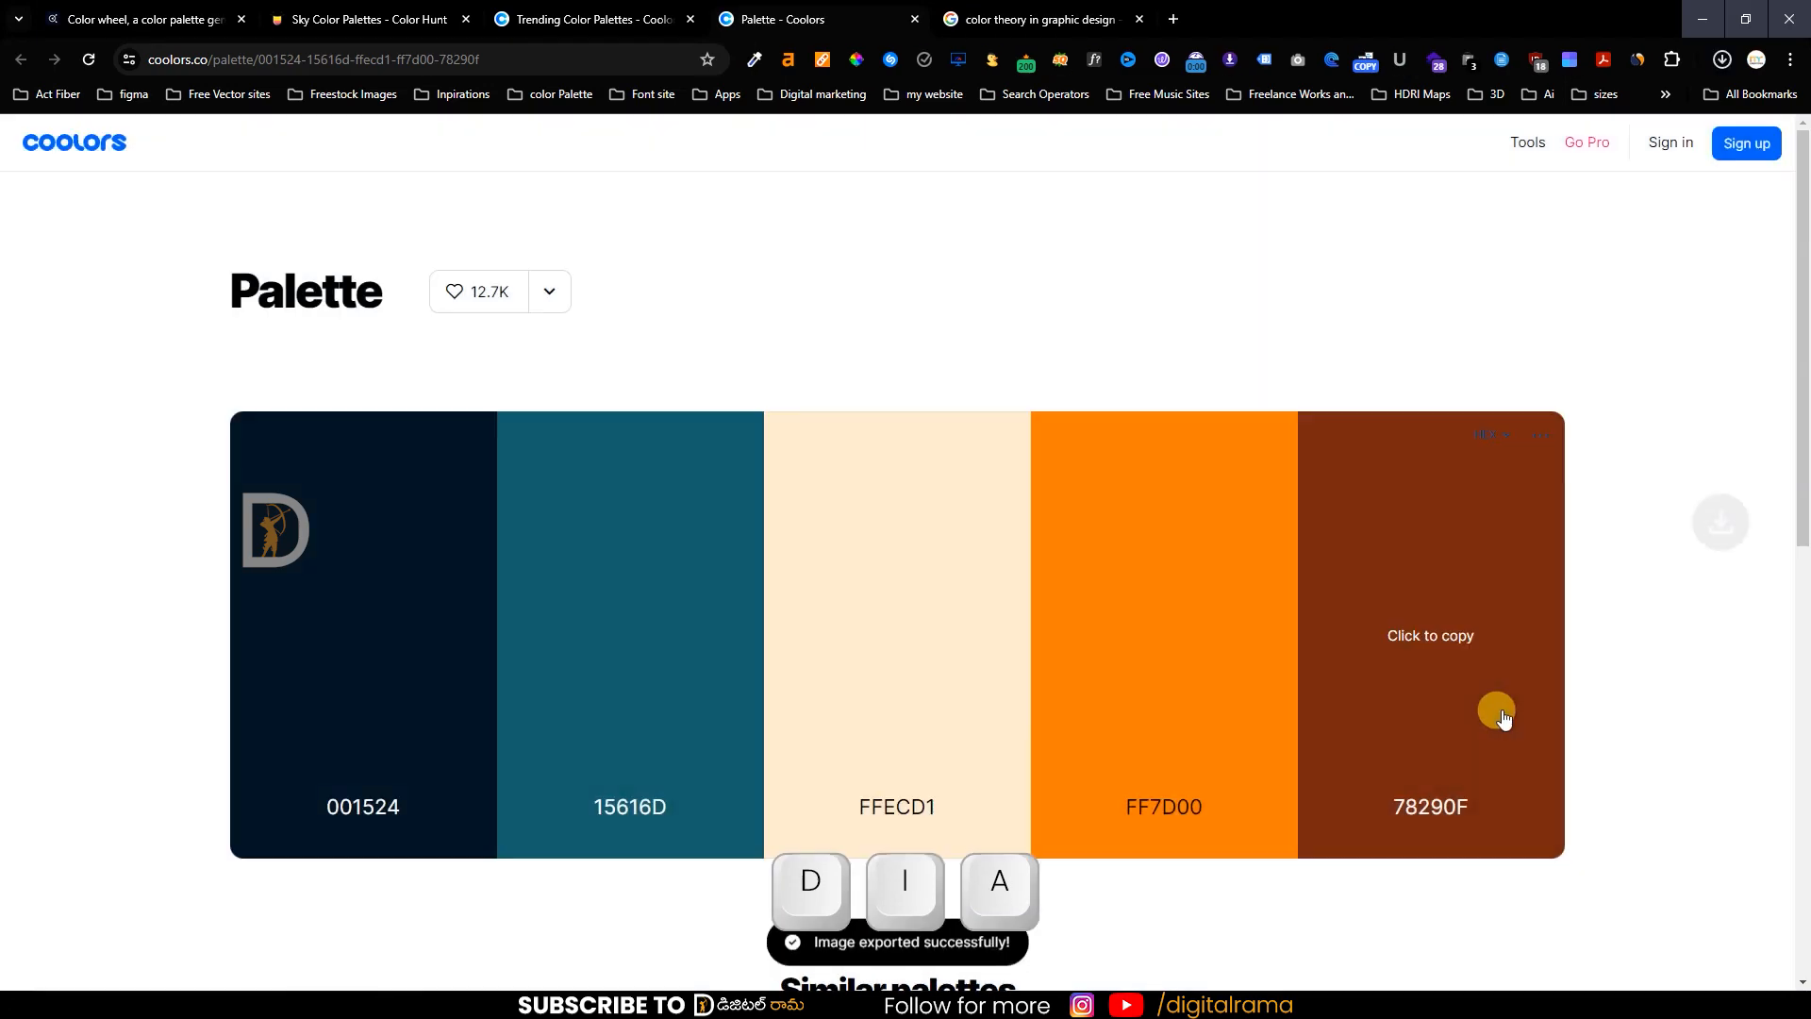
- Place the downloaded social media.png palette into the Social Media Post document in Photoshop and shrink it in the canvas's upper-left area
click(1679, 100)
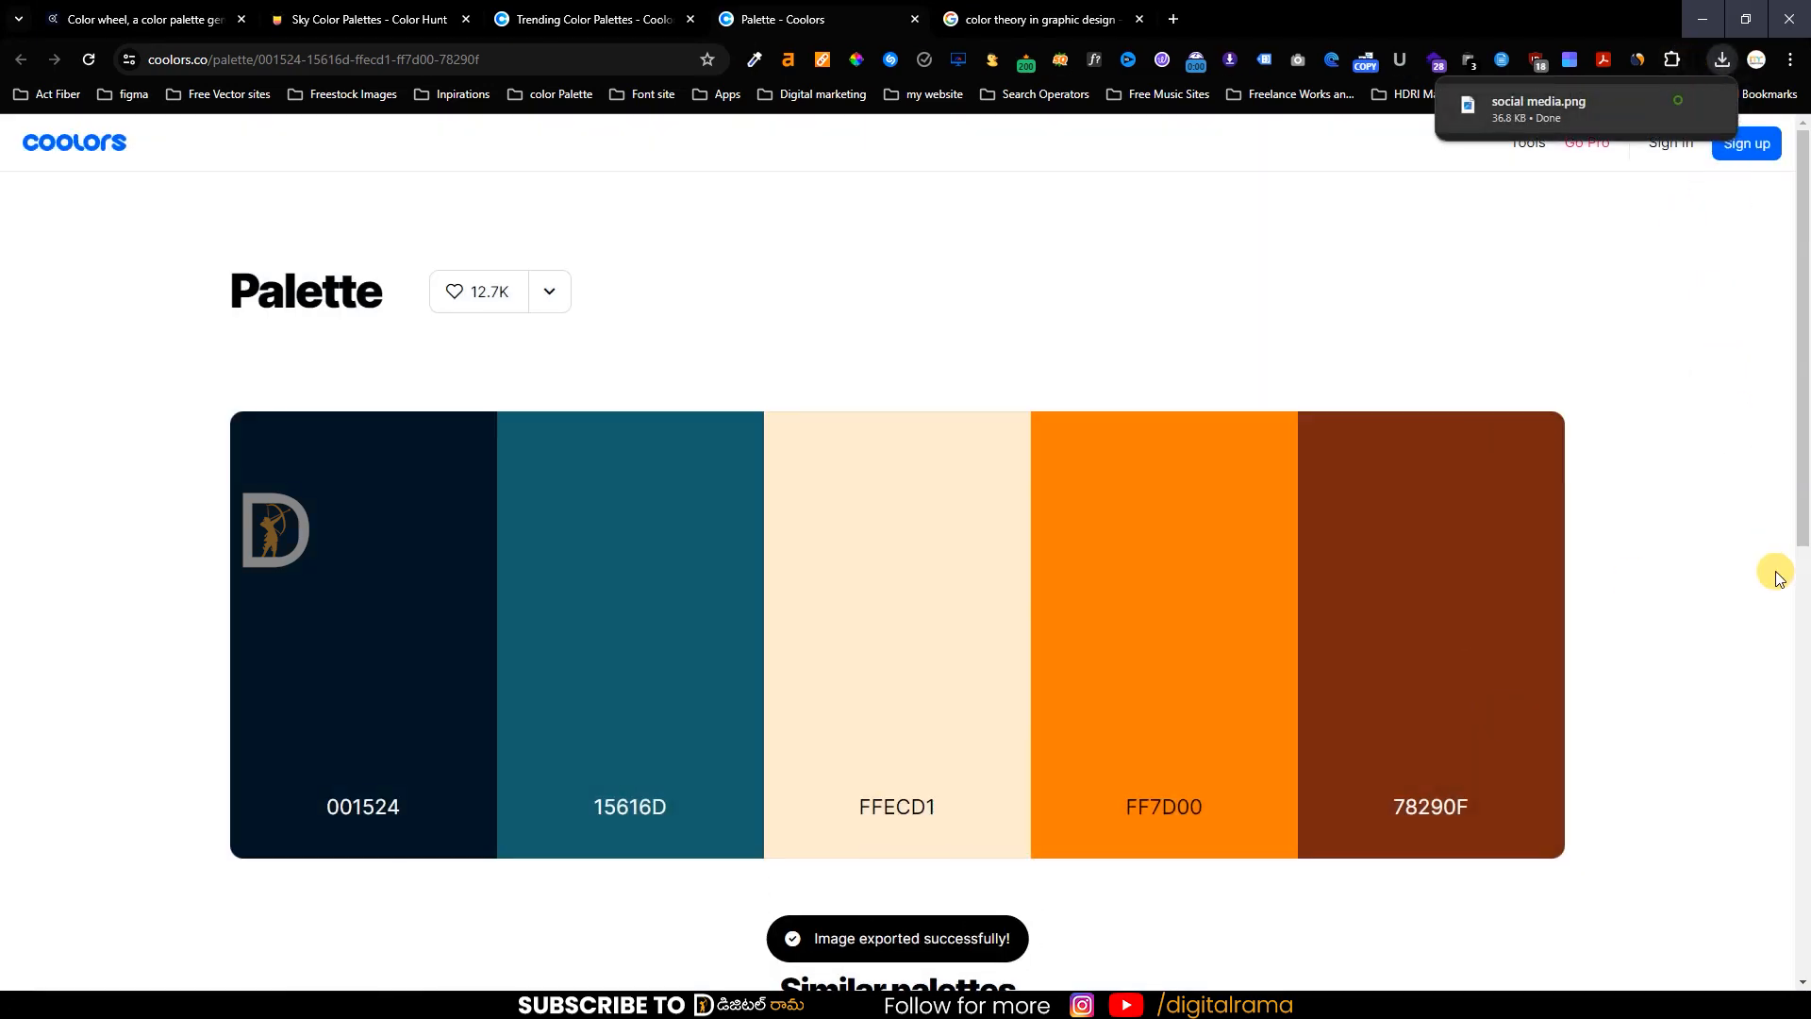
drag(453, 242, 824, 476)
key(alt+Tab)
key(Tab)
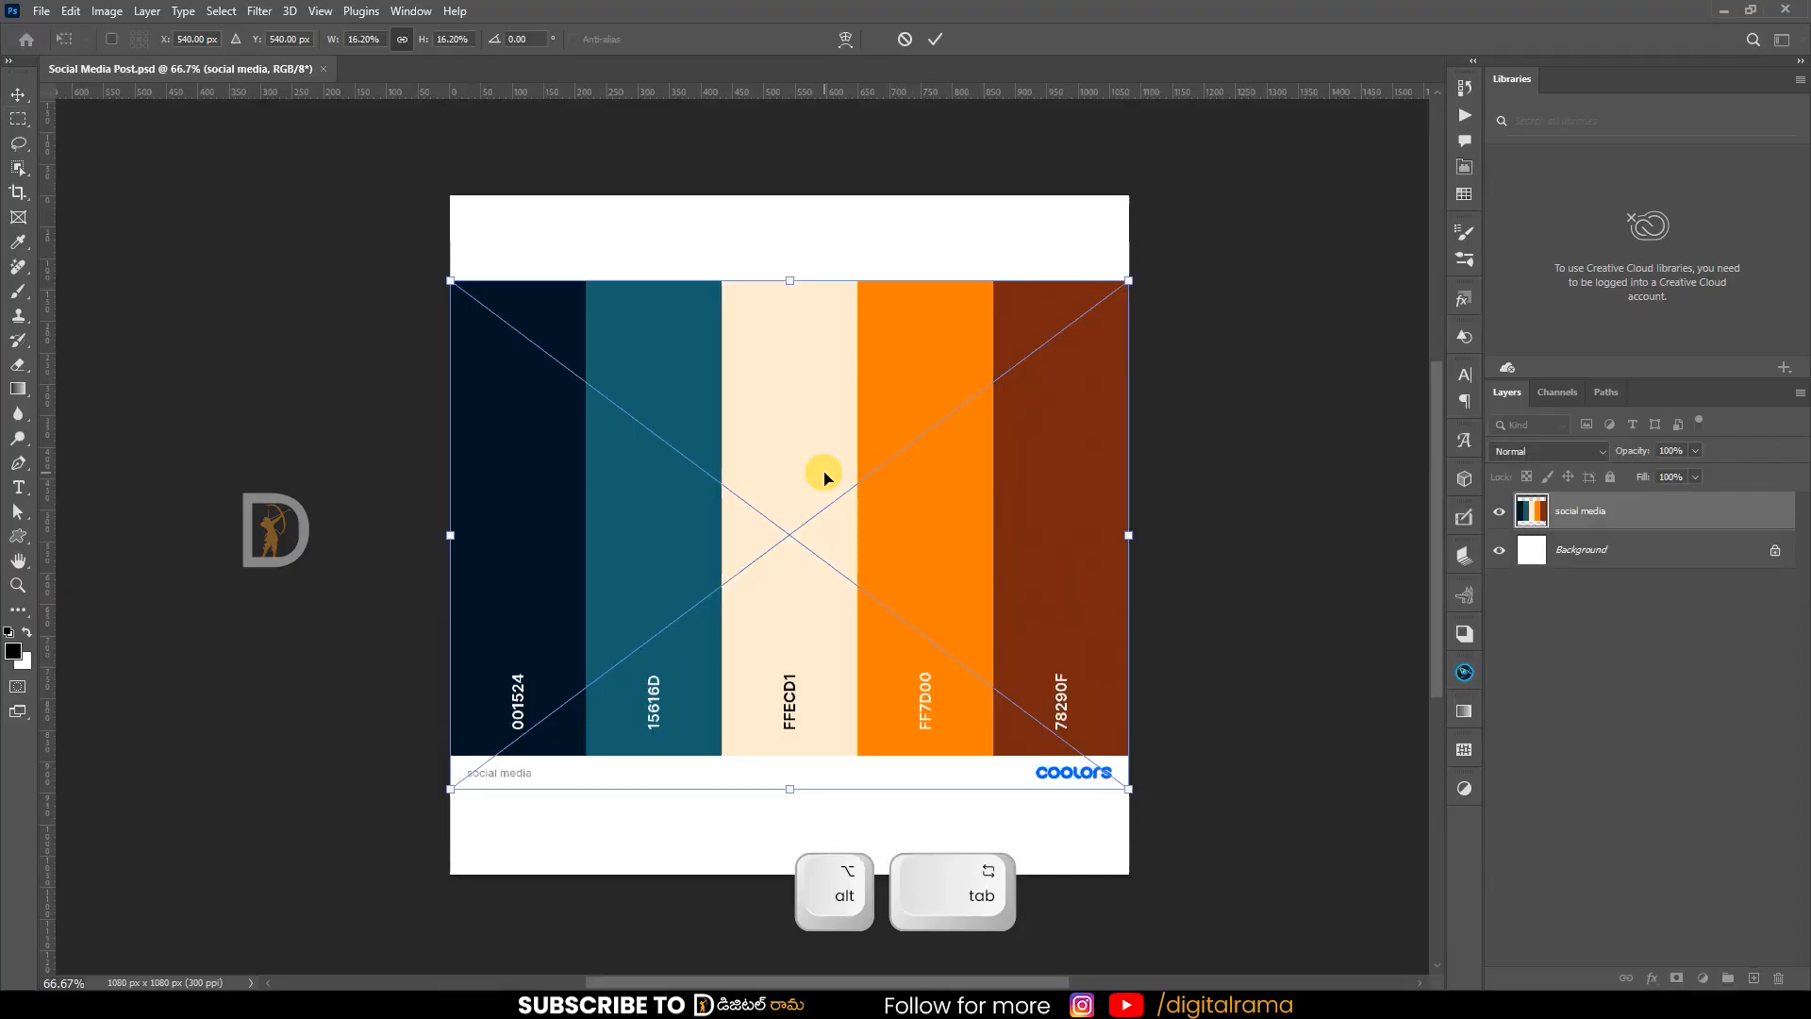
drag(1126, 783, 672, 482)
- Switch to ChatGPT in the browser and ask it to create social media content for a product post
key(alt+Tab)
click(760, 922)
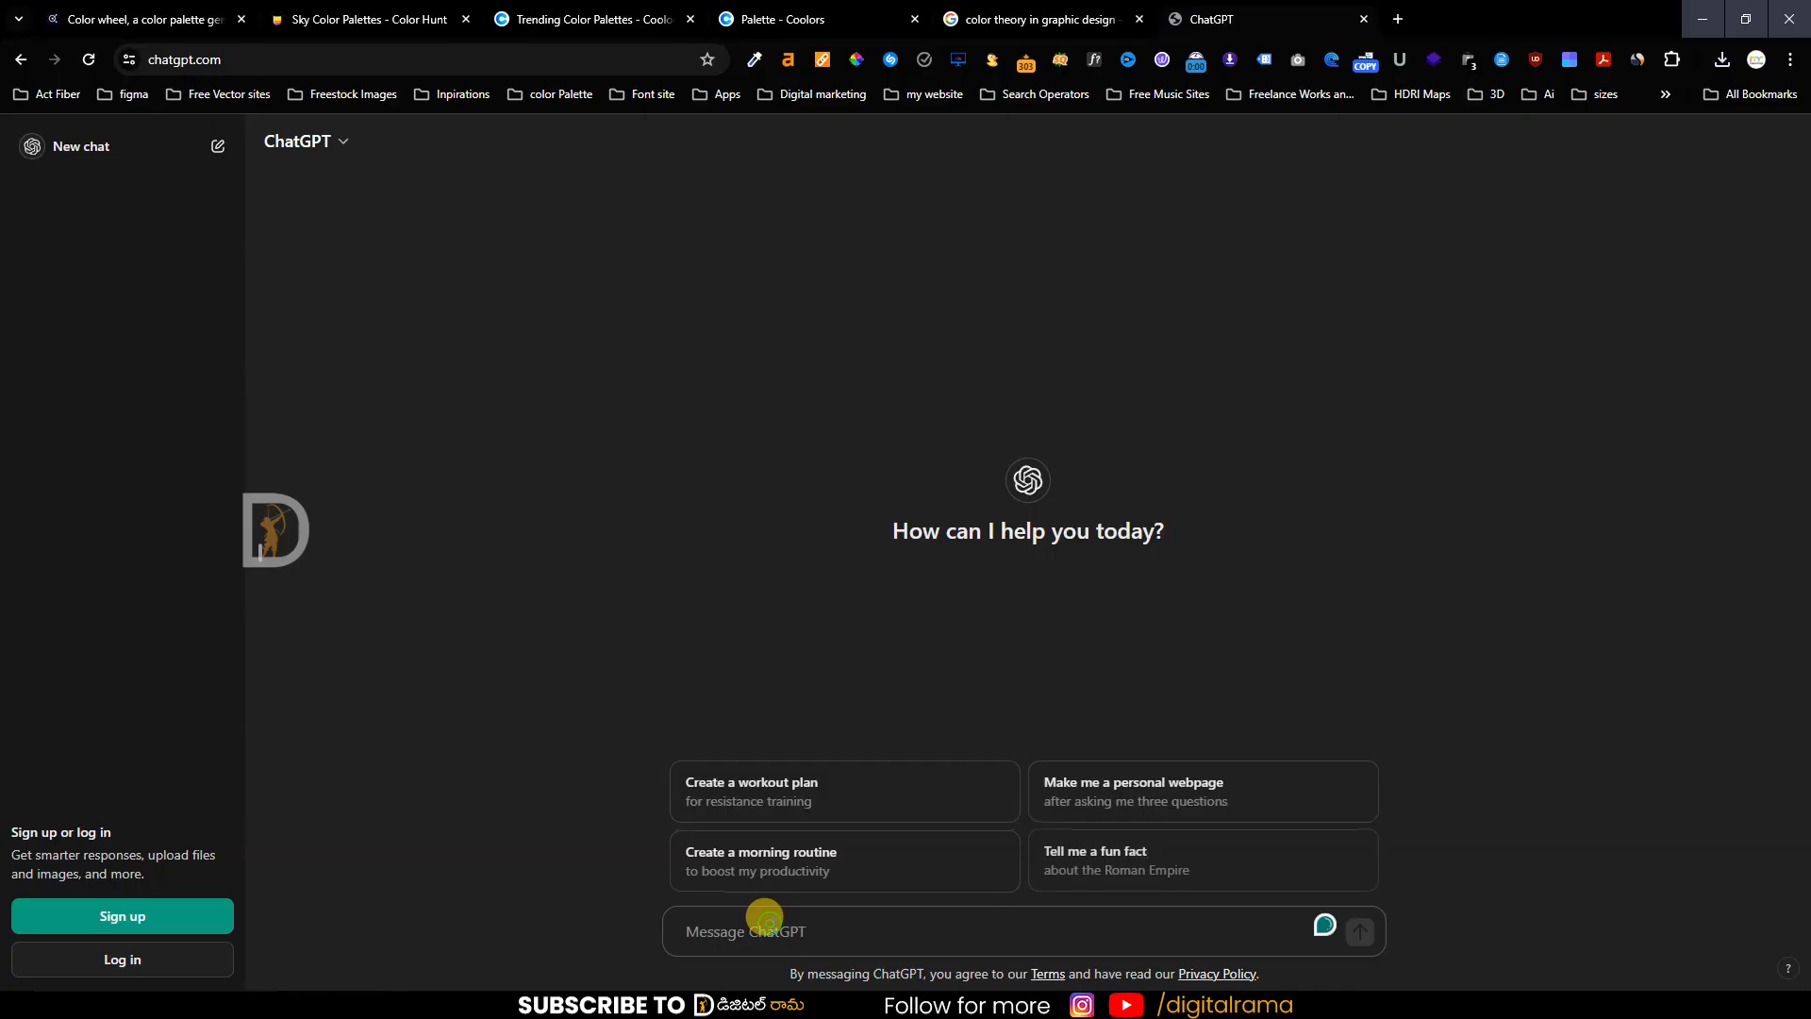
text(Create)
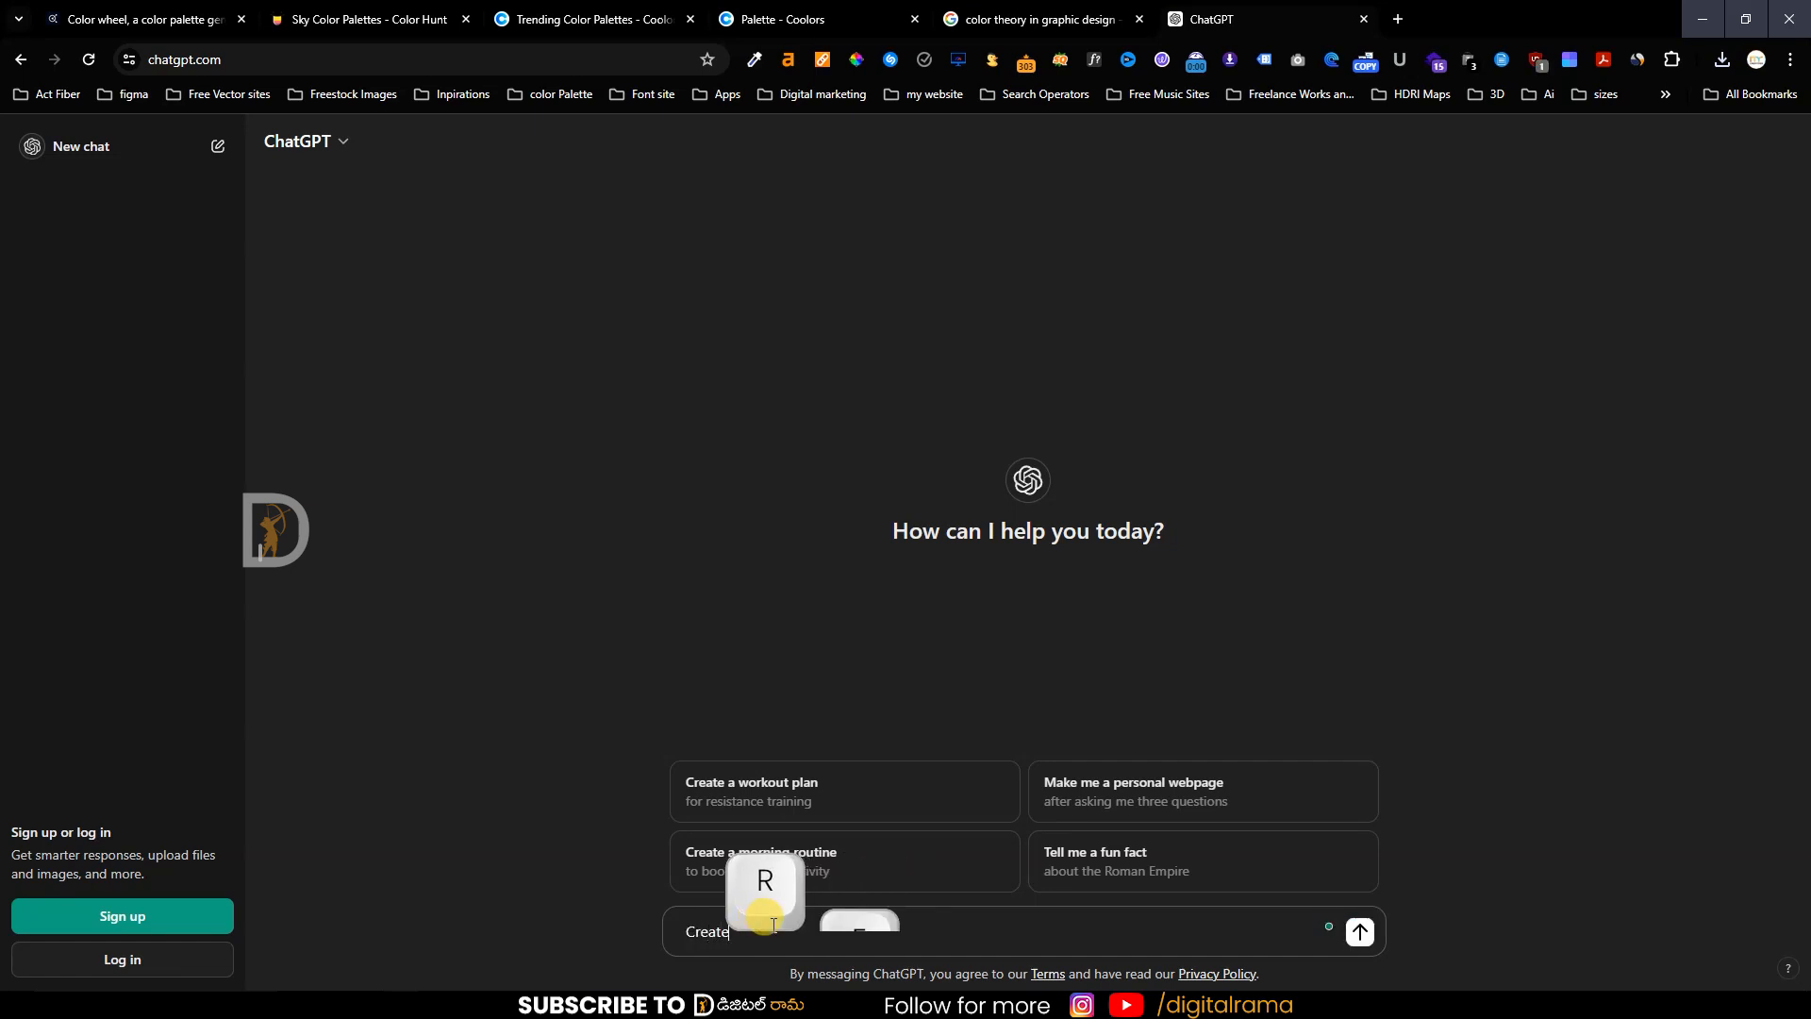
text( a s)
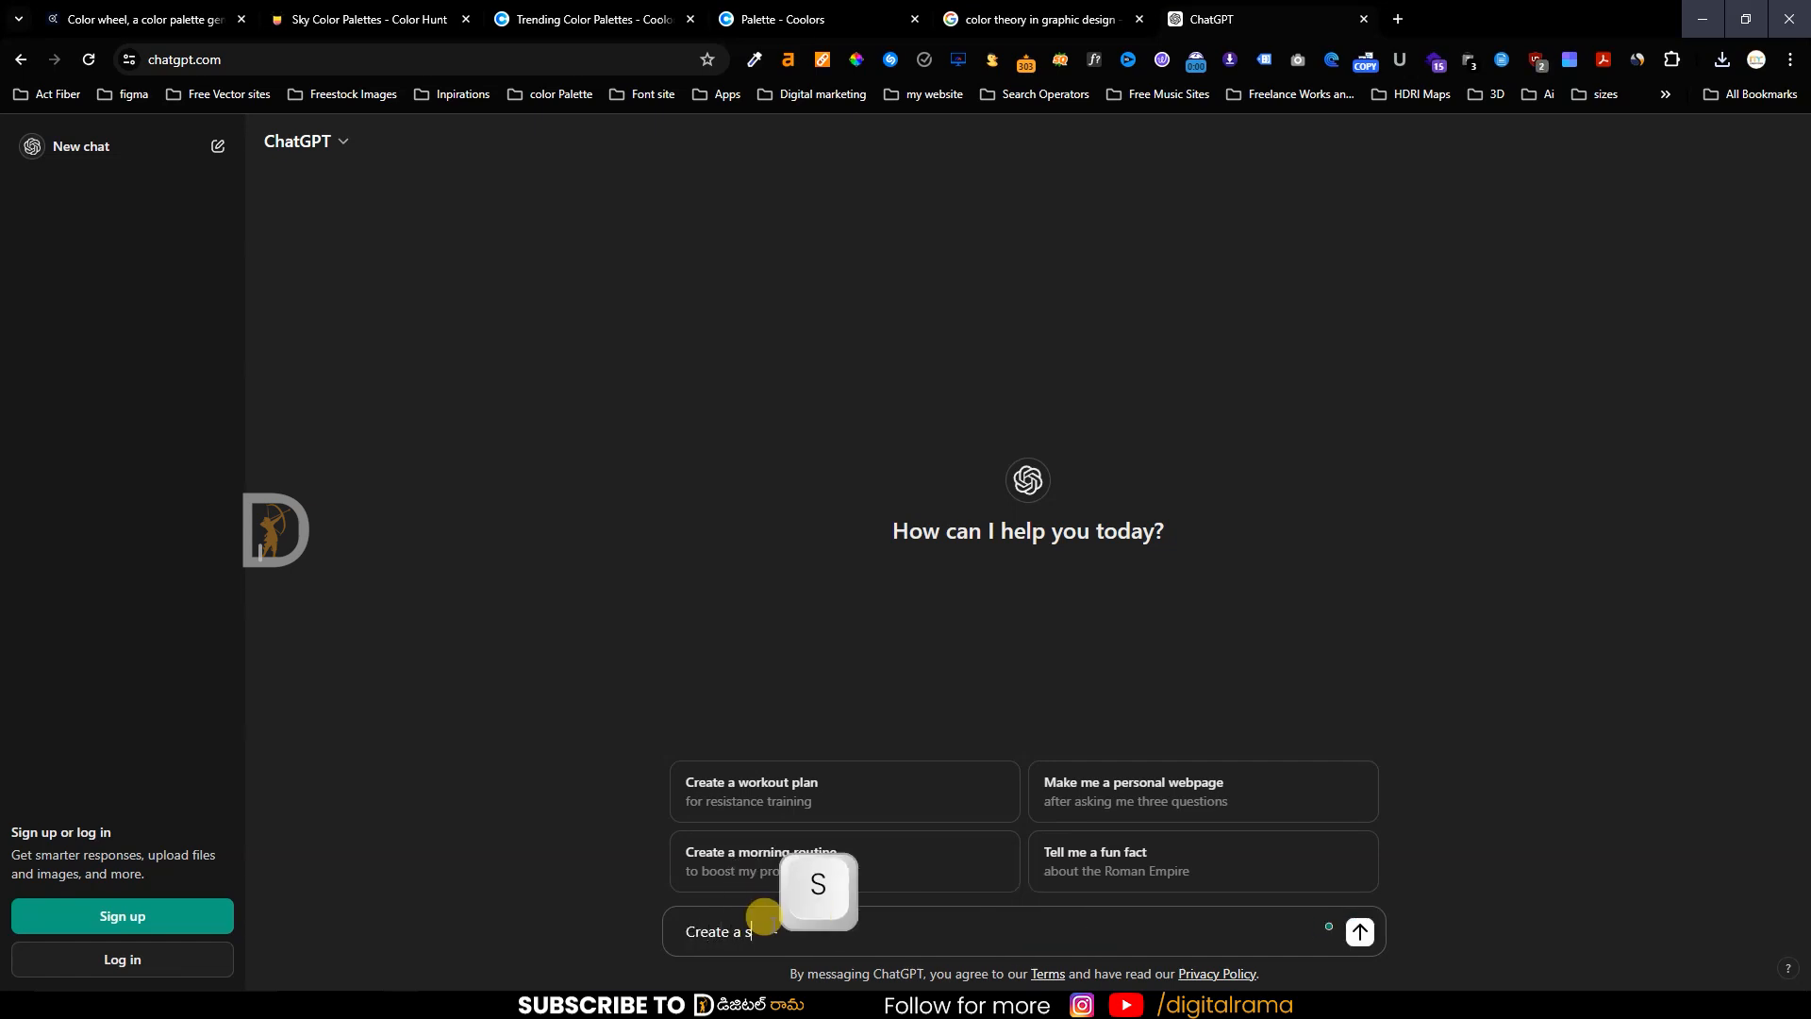
text(ocial media )
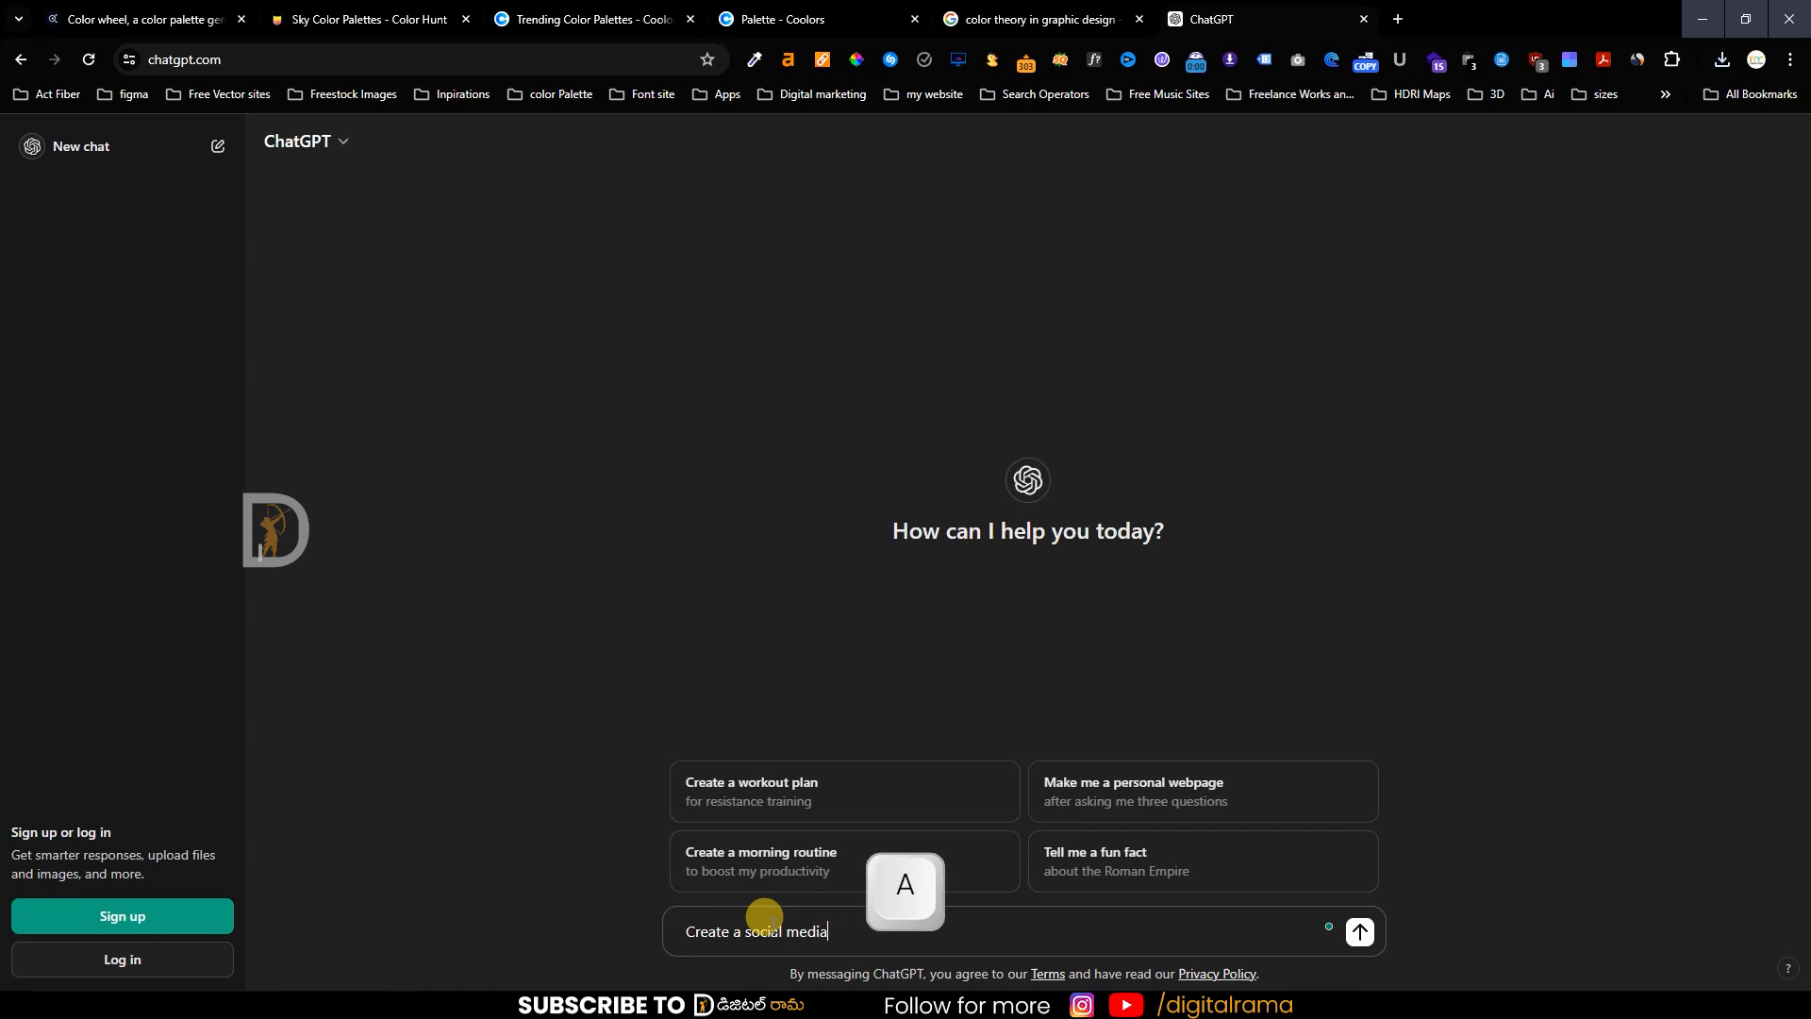
text(content )
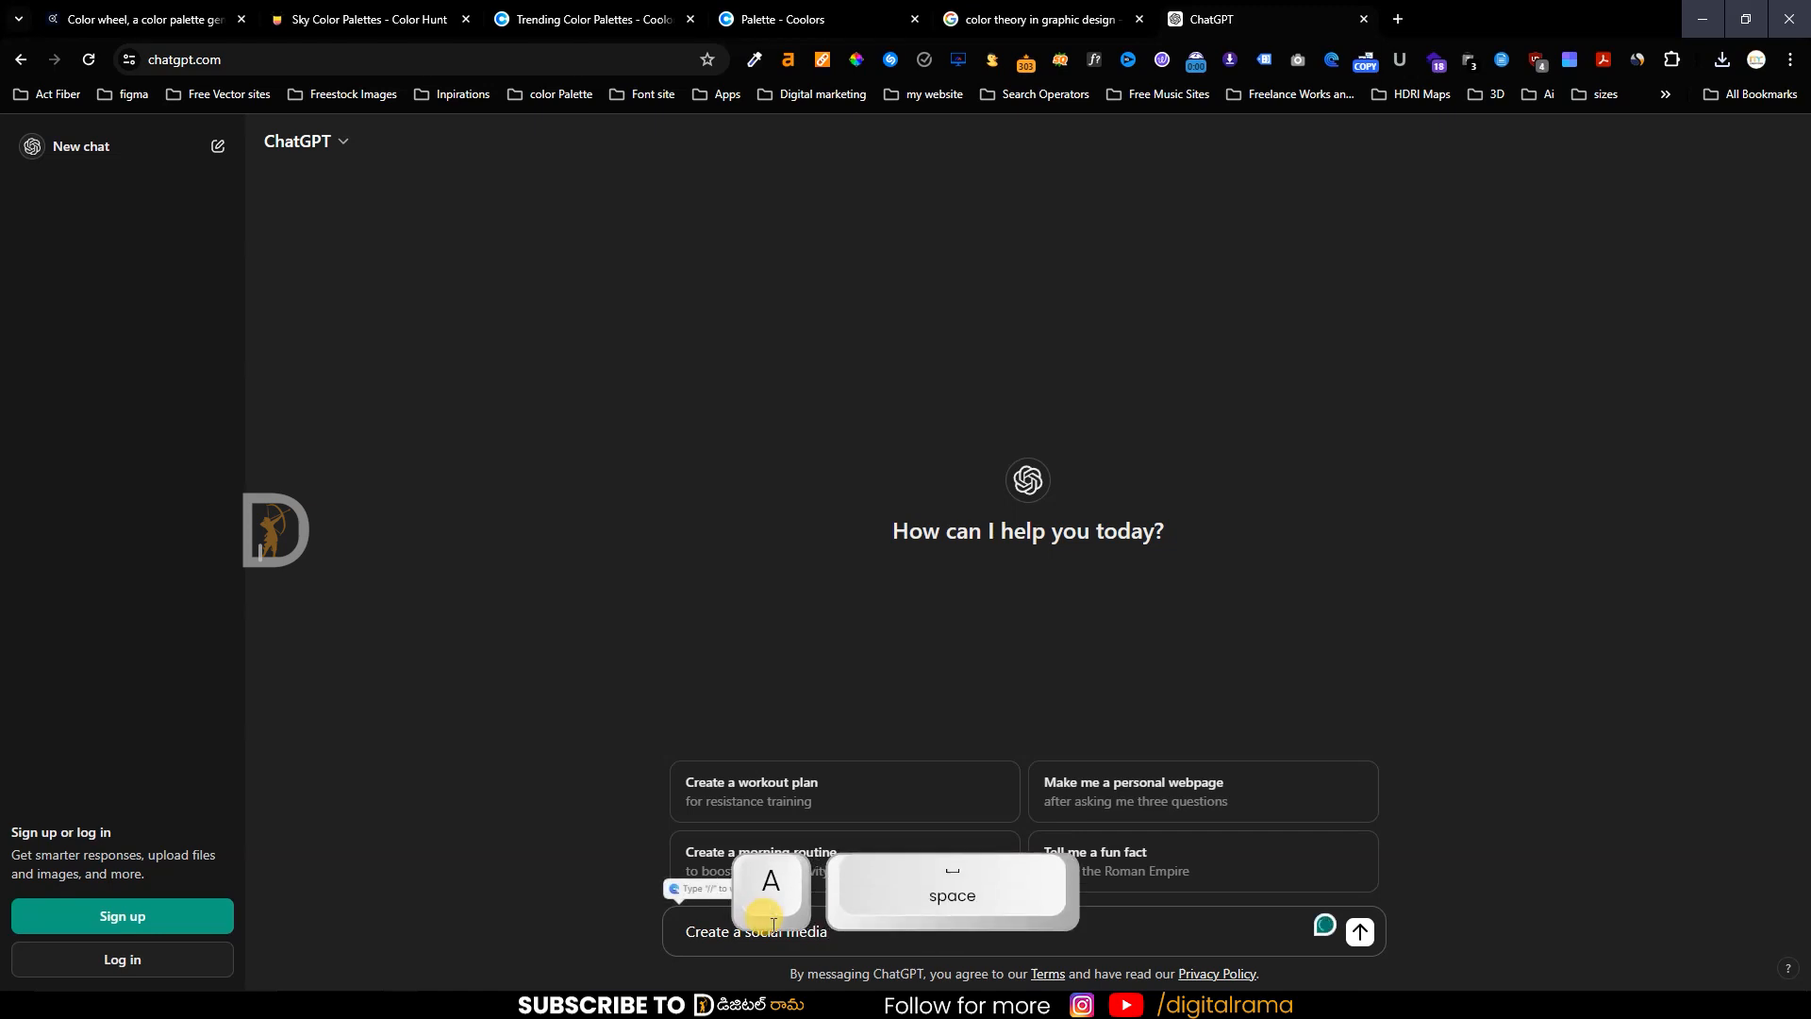
text(fo)
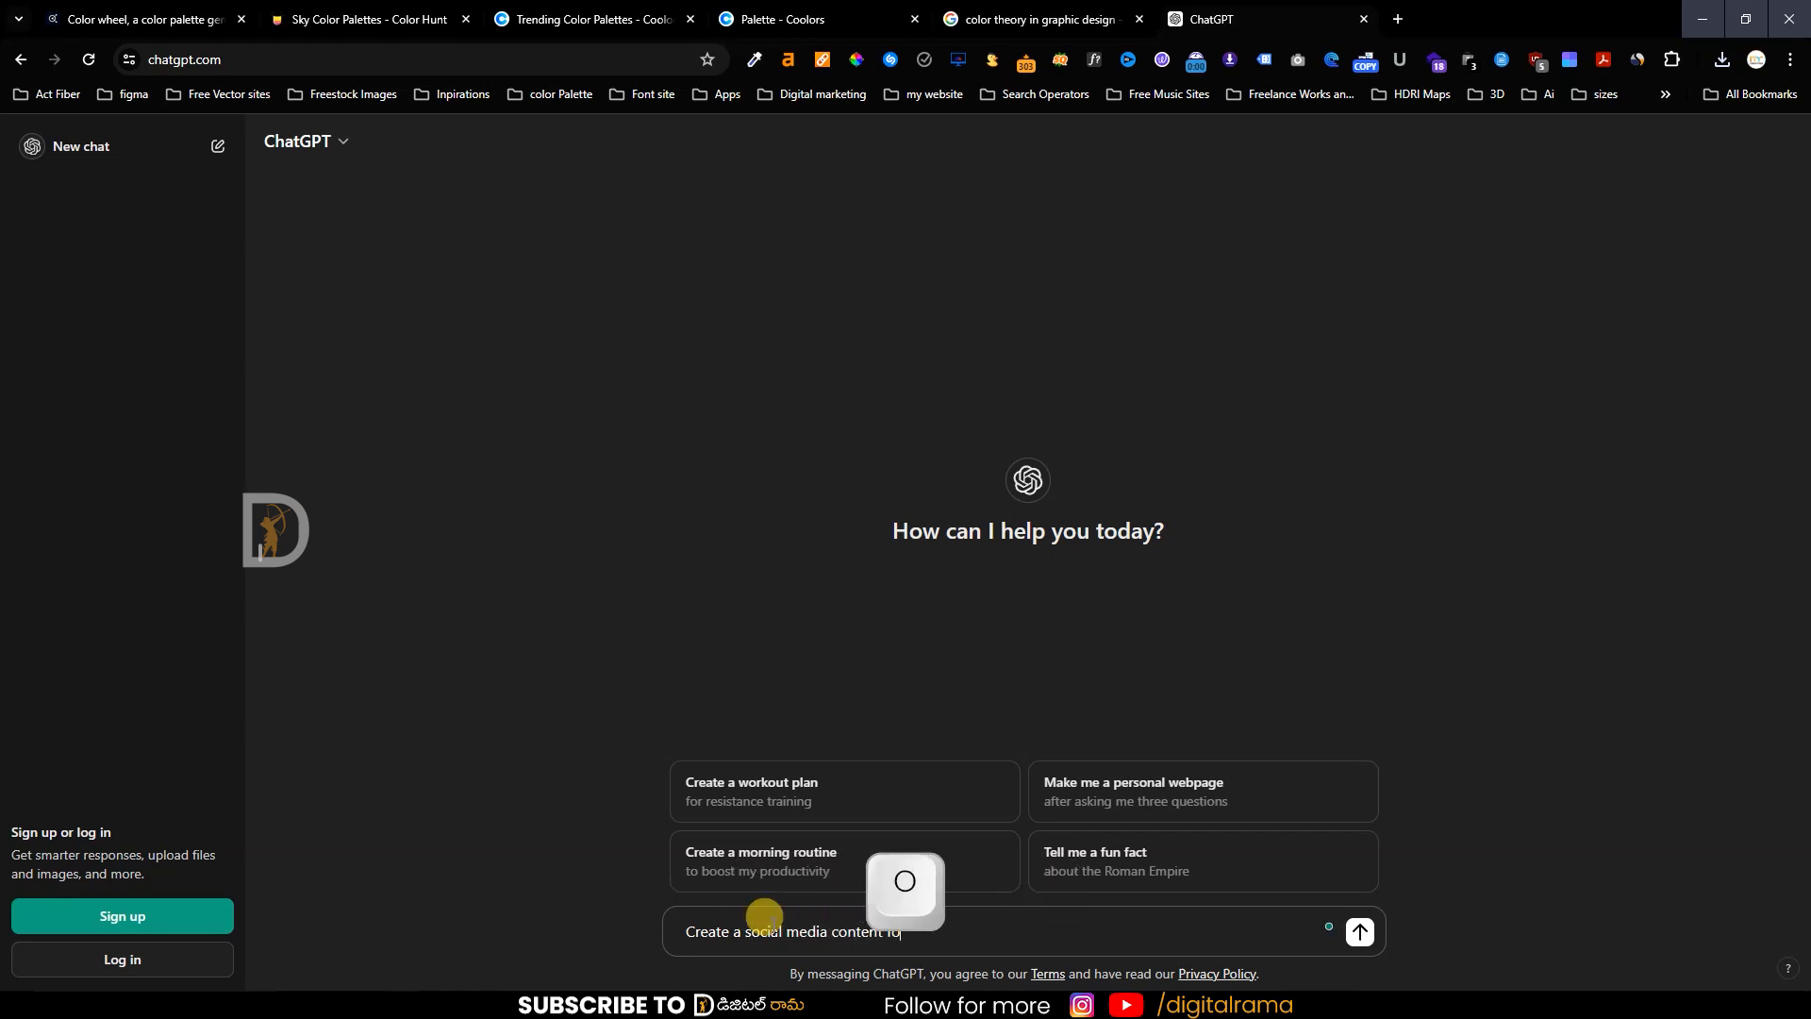
text(r post of)
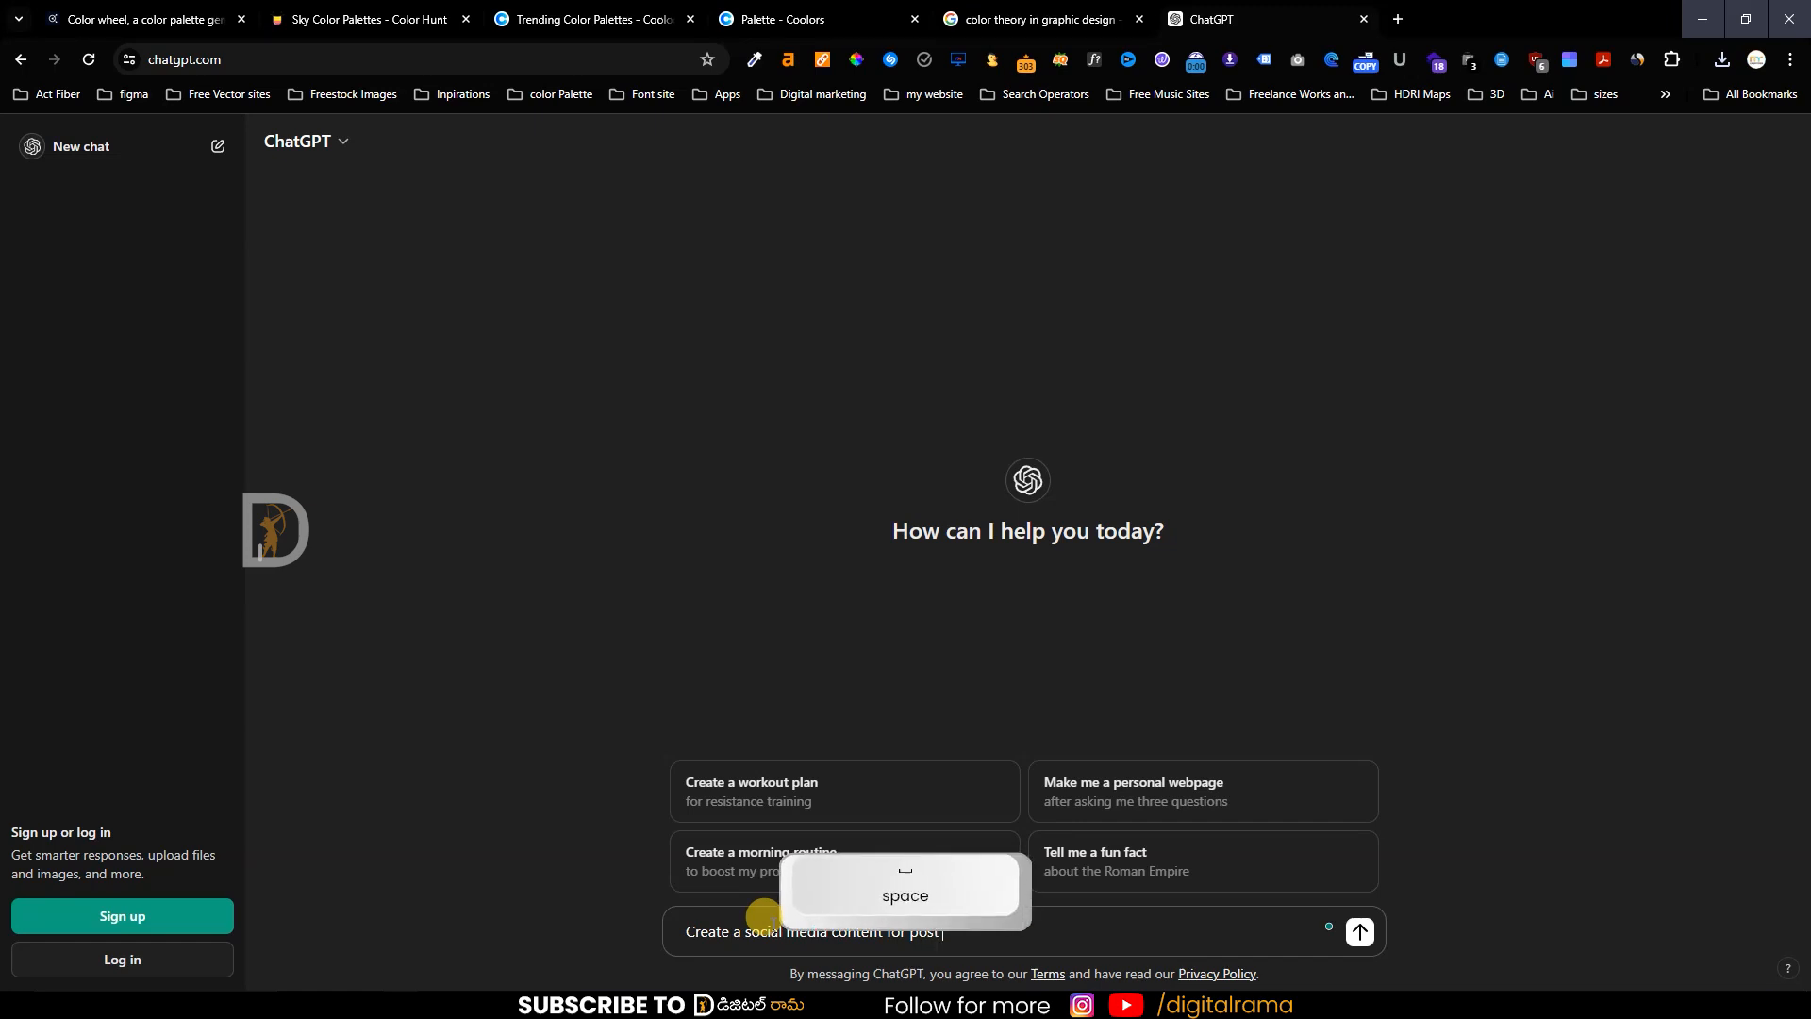
text(roduct)
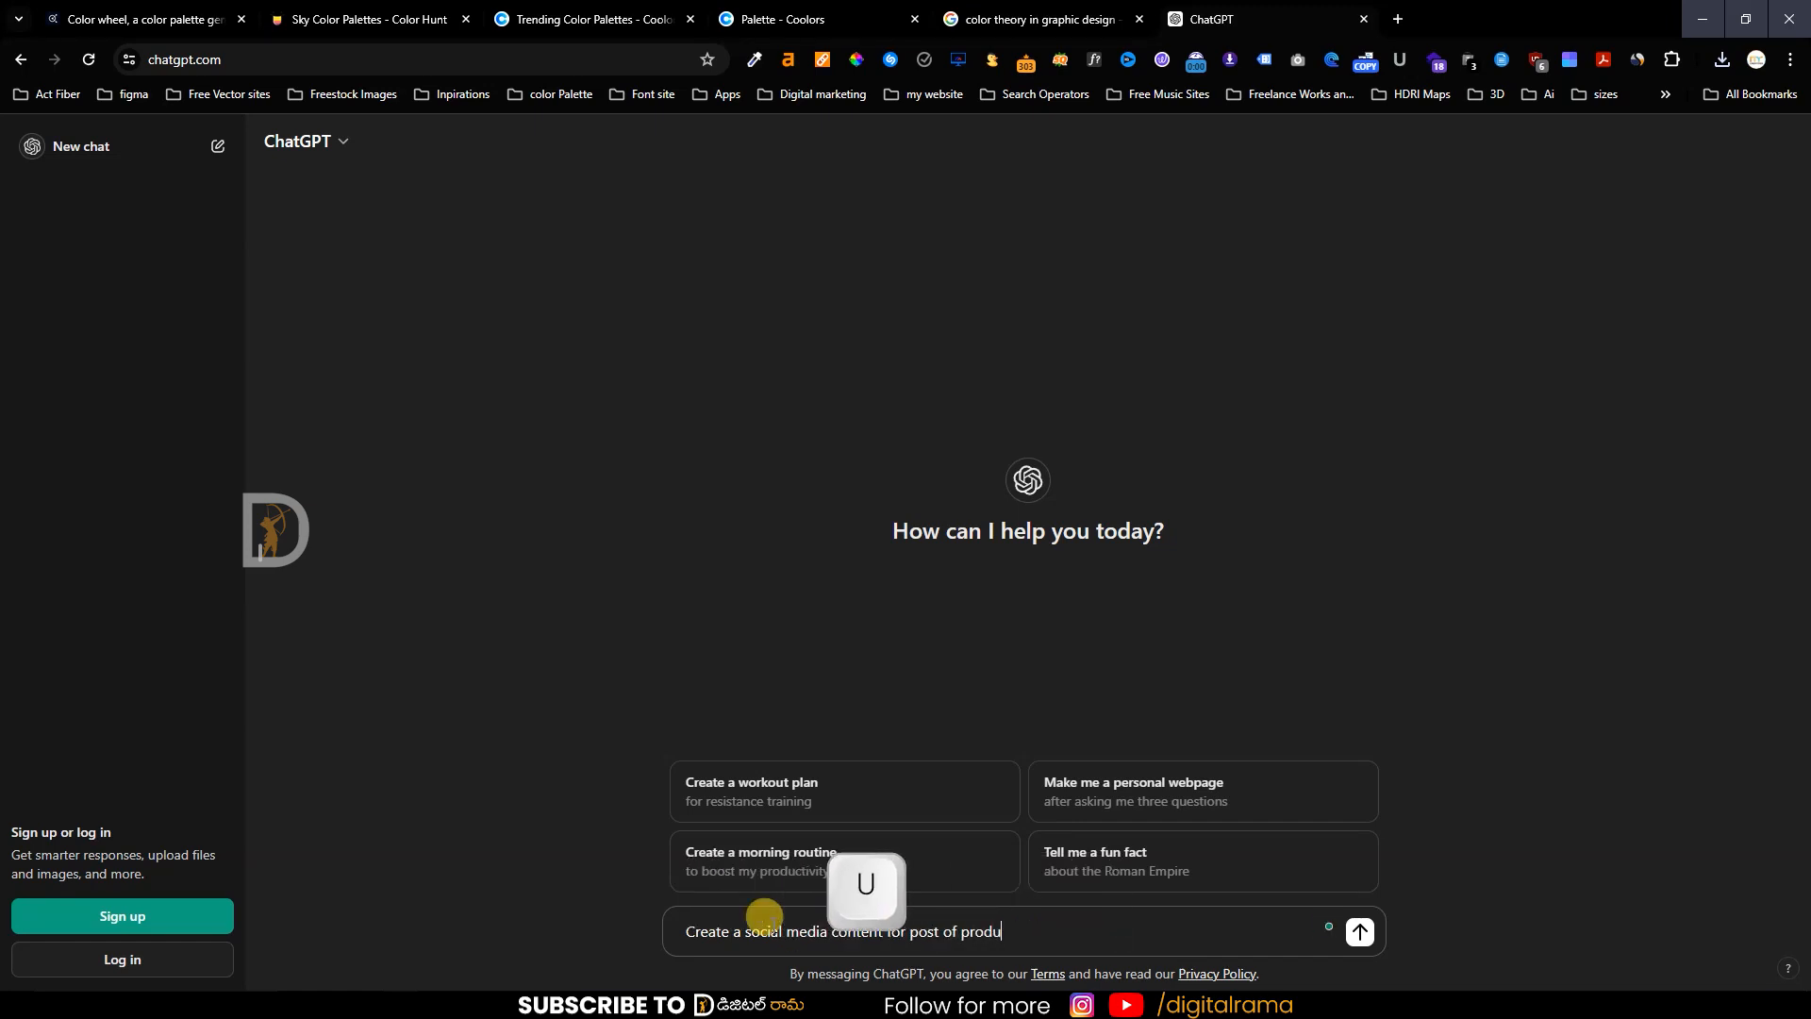
key(Return)
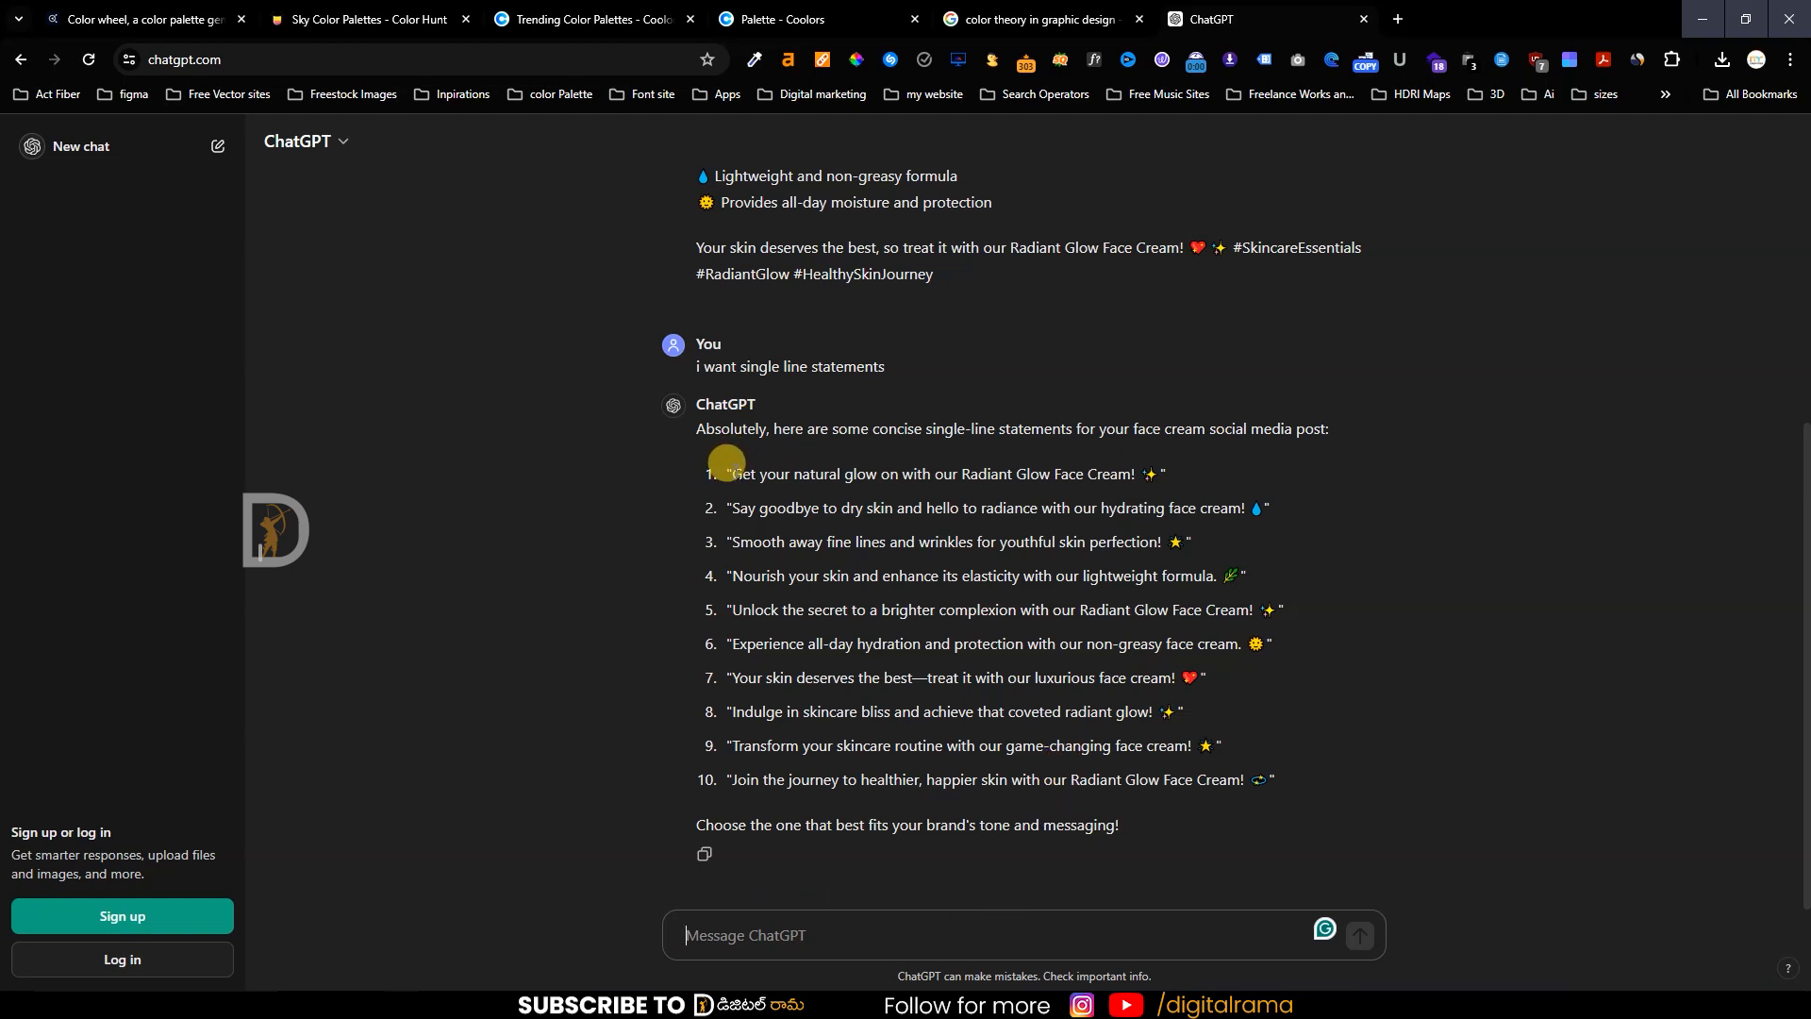
- Switch to Photoshop, paste "Get your natural glow on with our Radiant Glow Face Cream!" as a text layer and place it below the palette
key(alt+Tab)
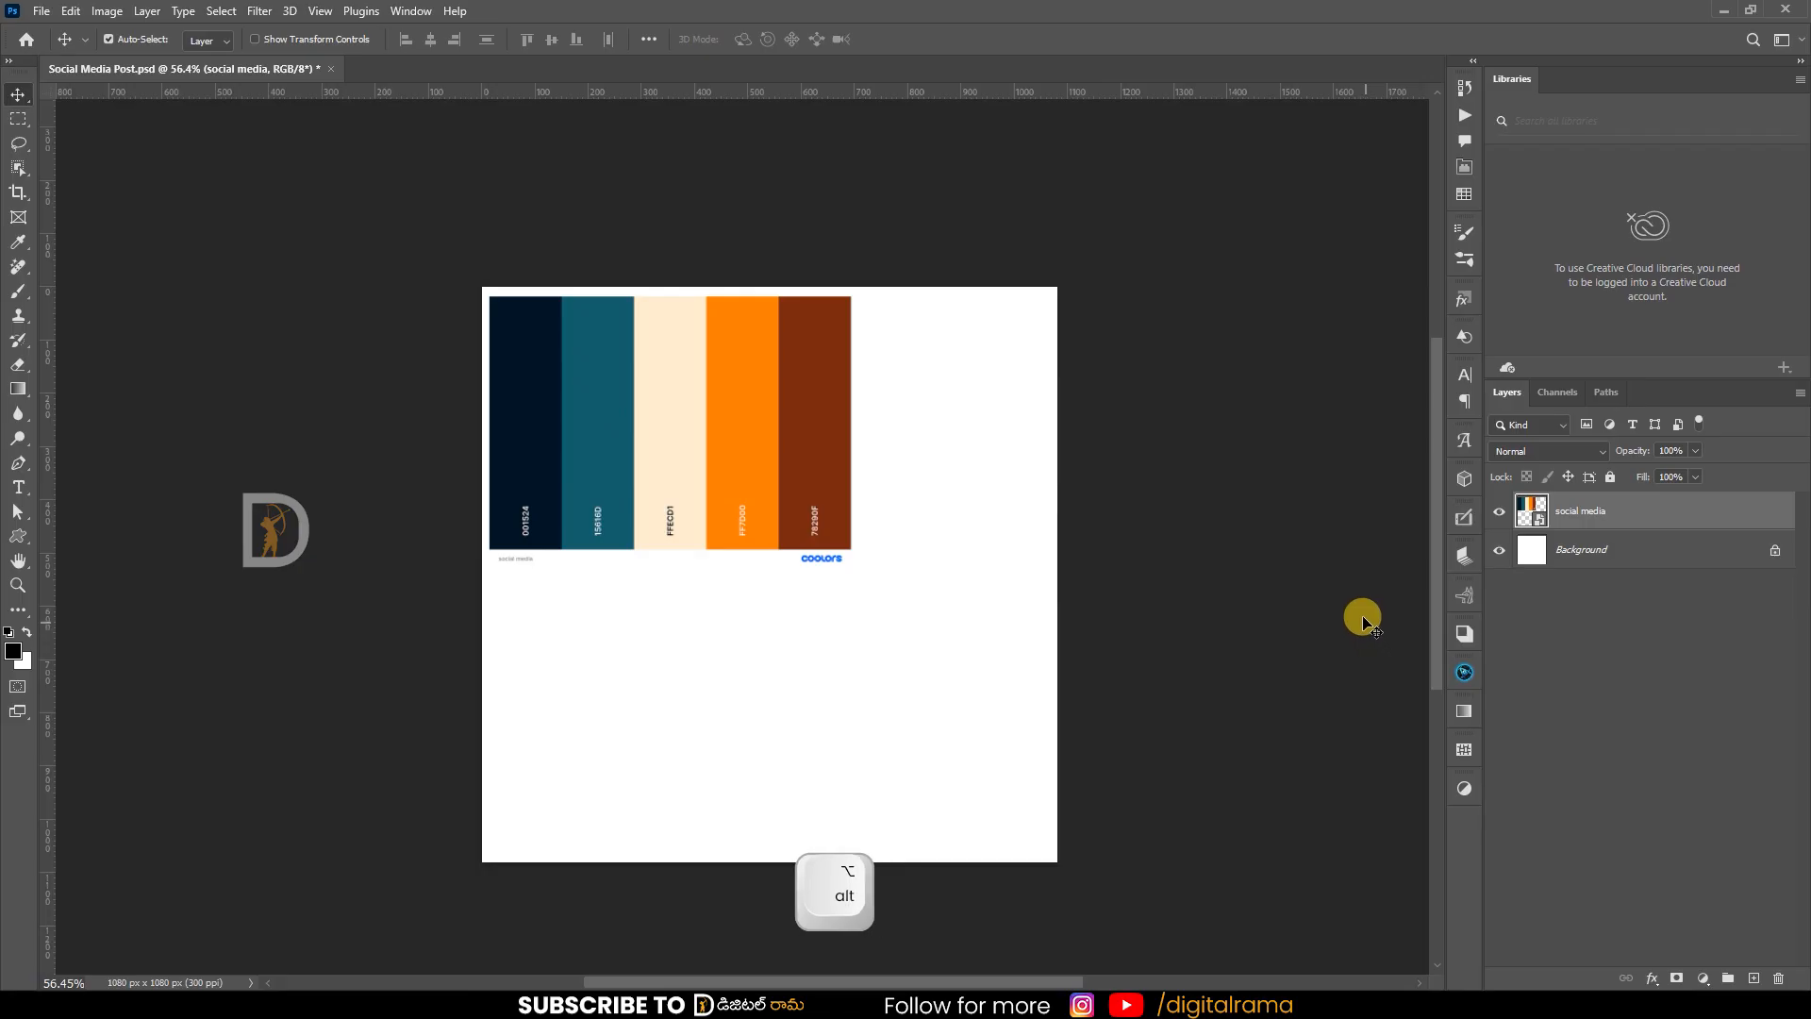
click(19, 488)
click(672, 663)
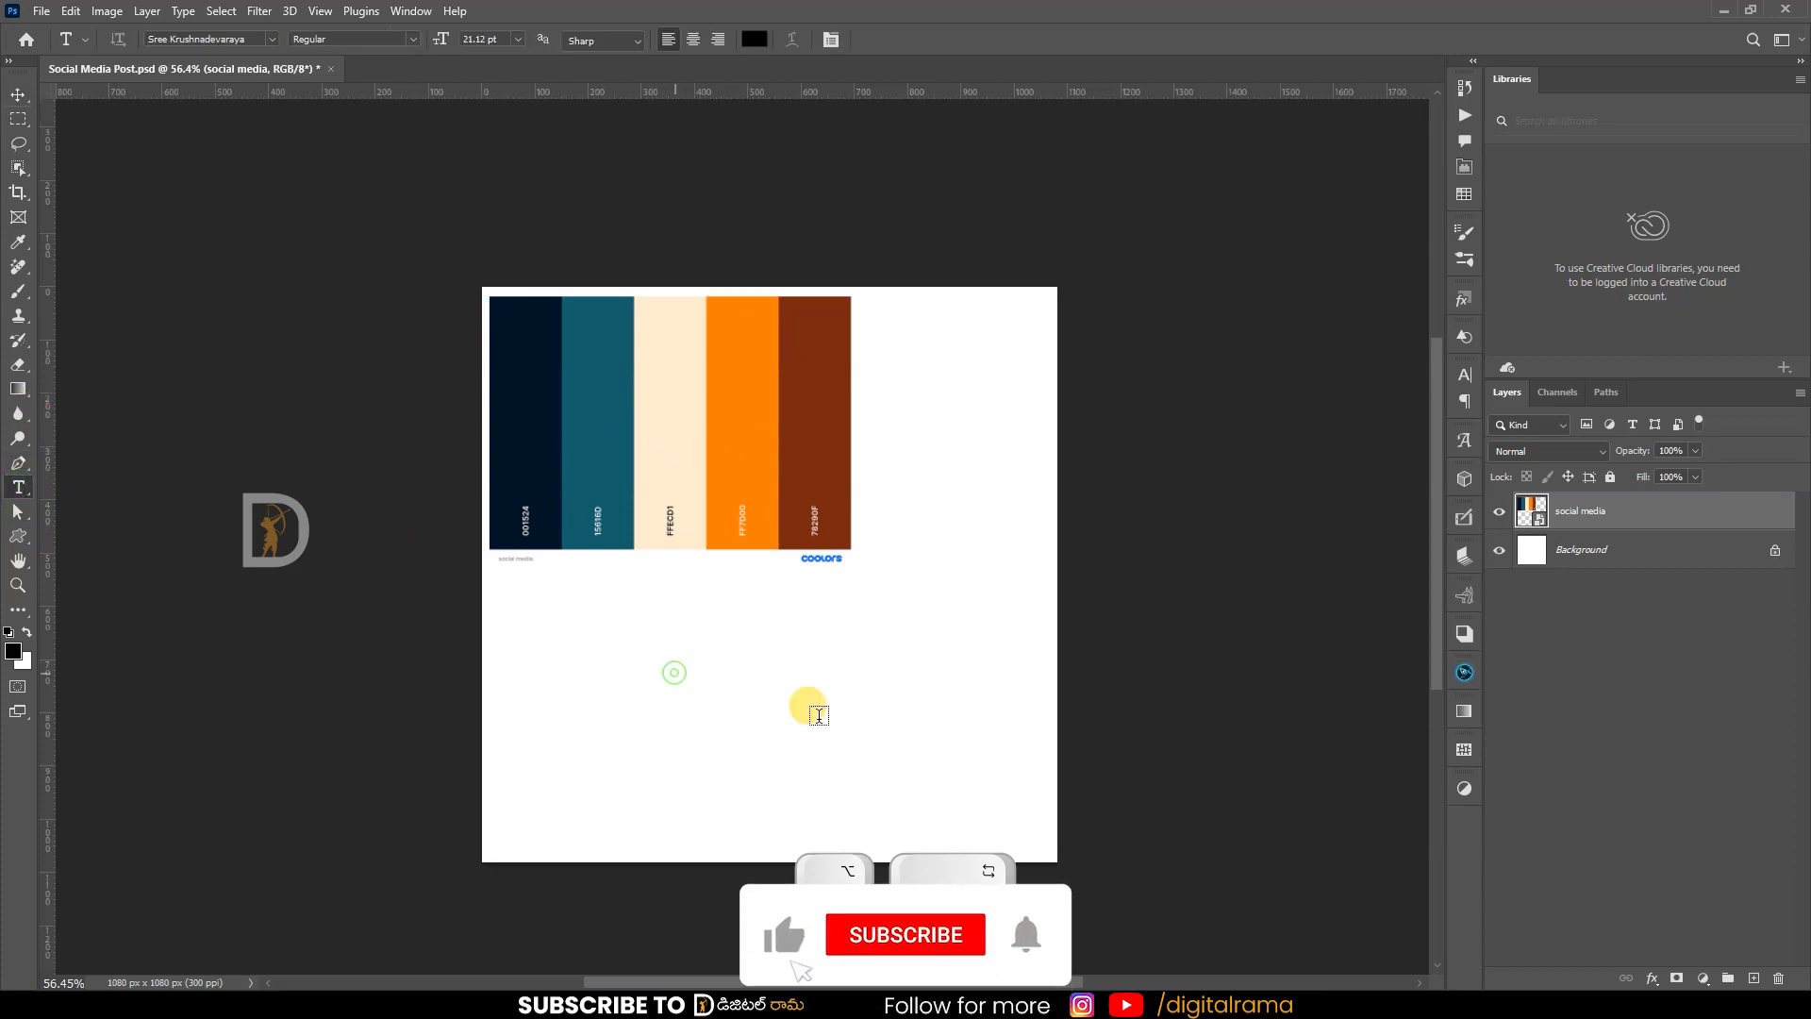
key(ctrl+v)
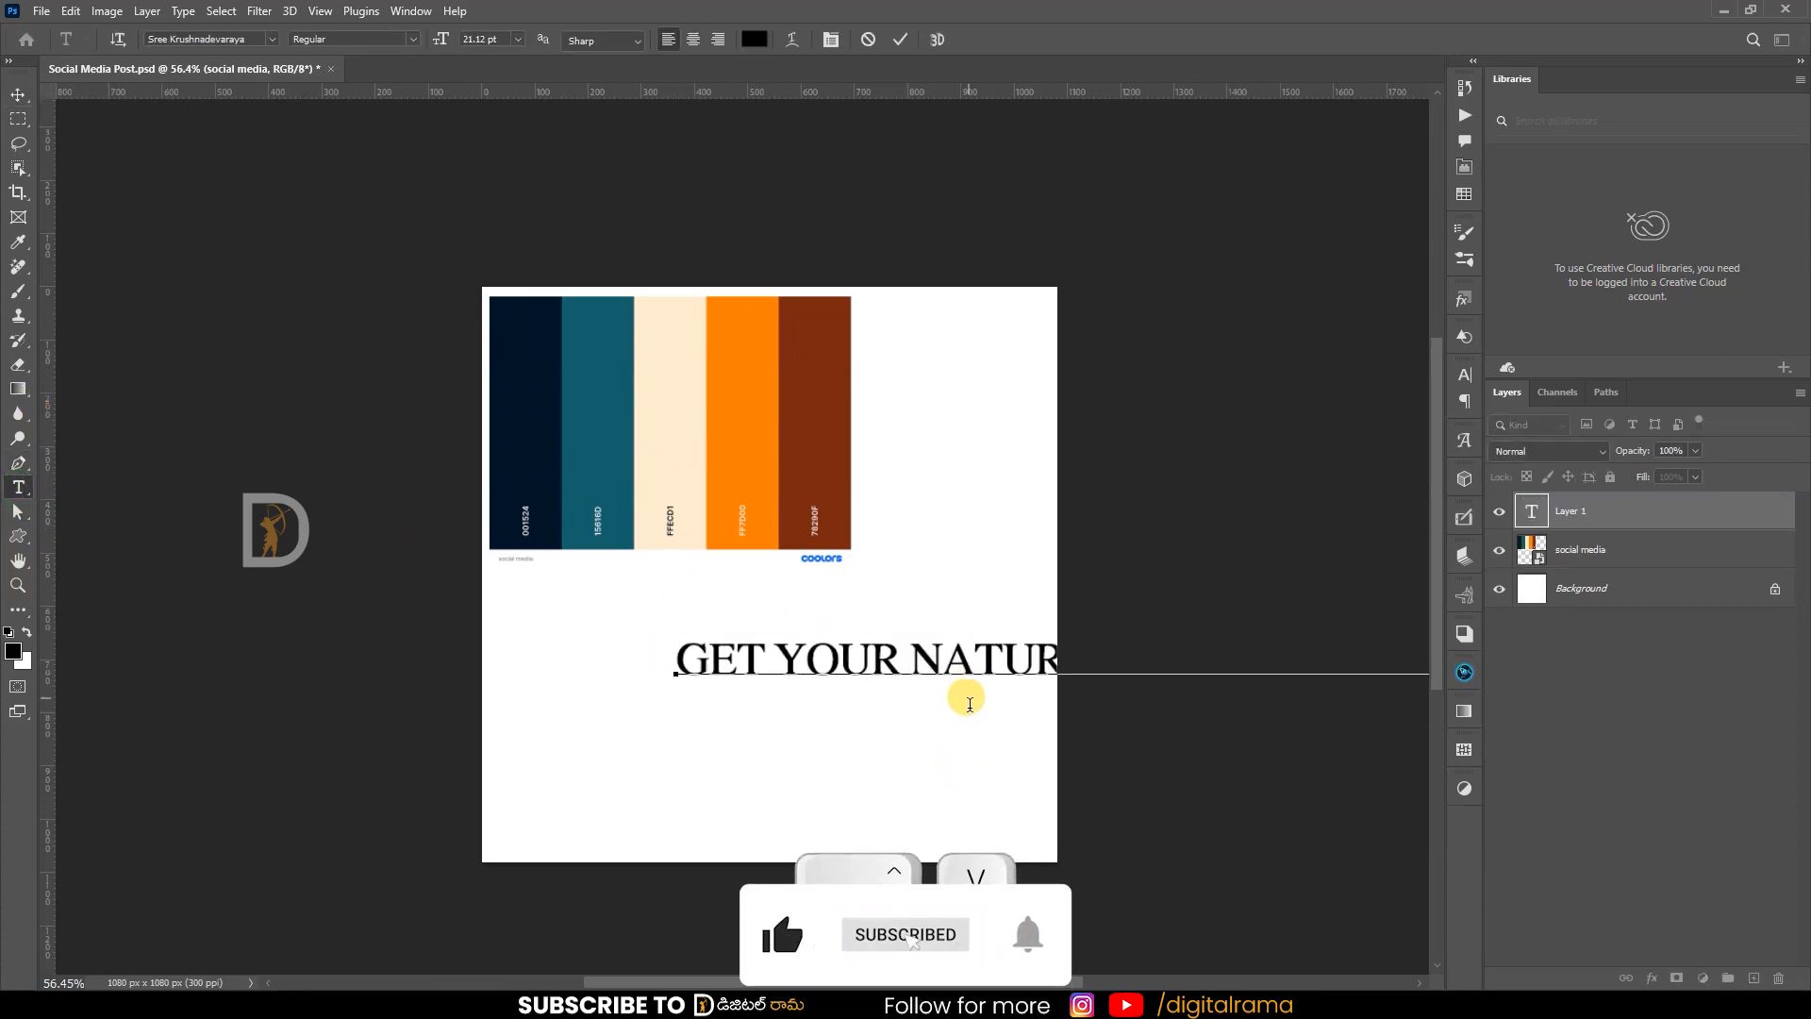
click(19, 95)
drag(902, 655, 759, 622)
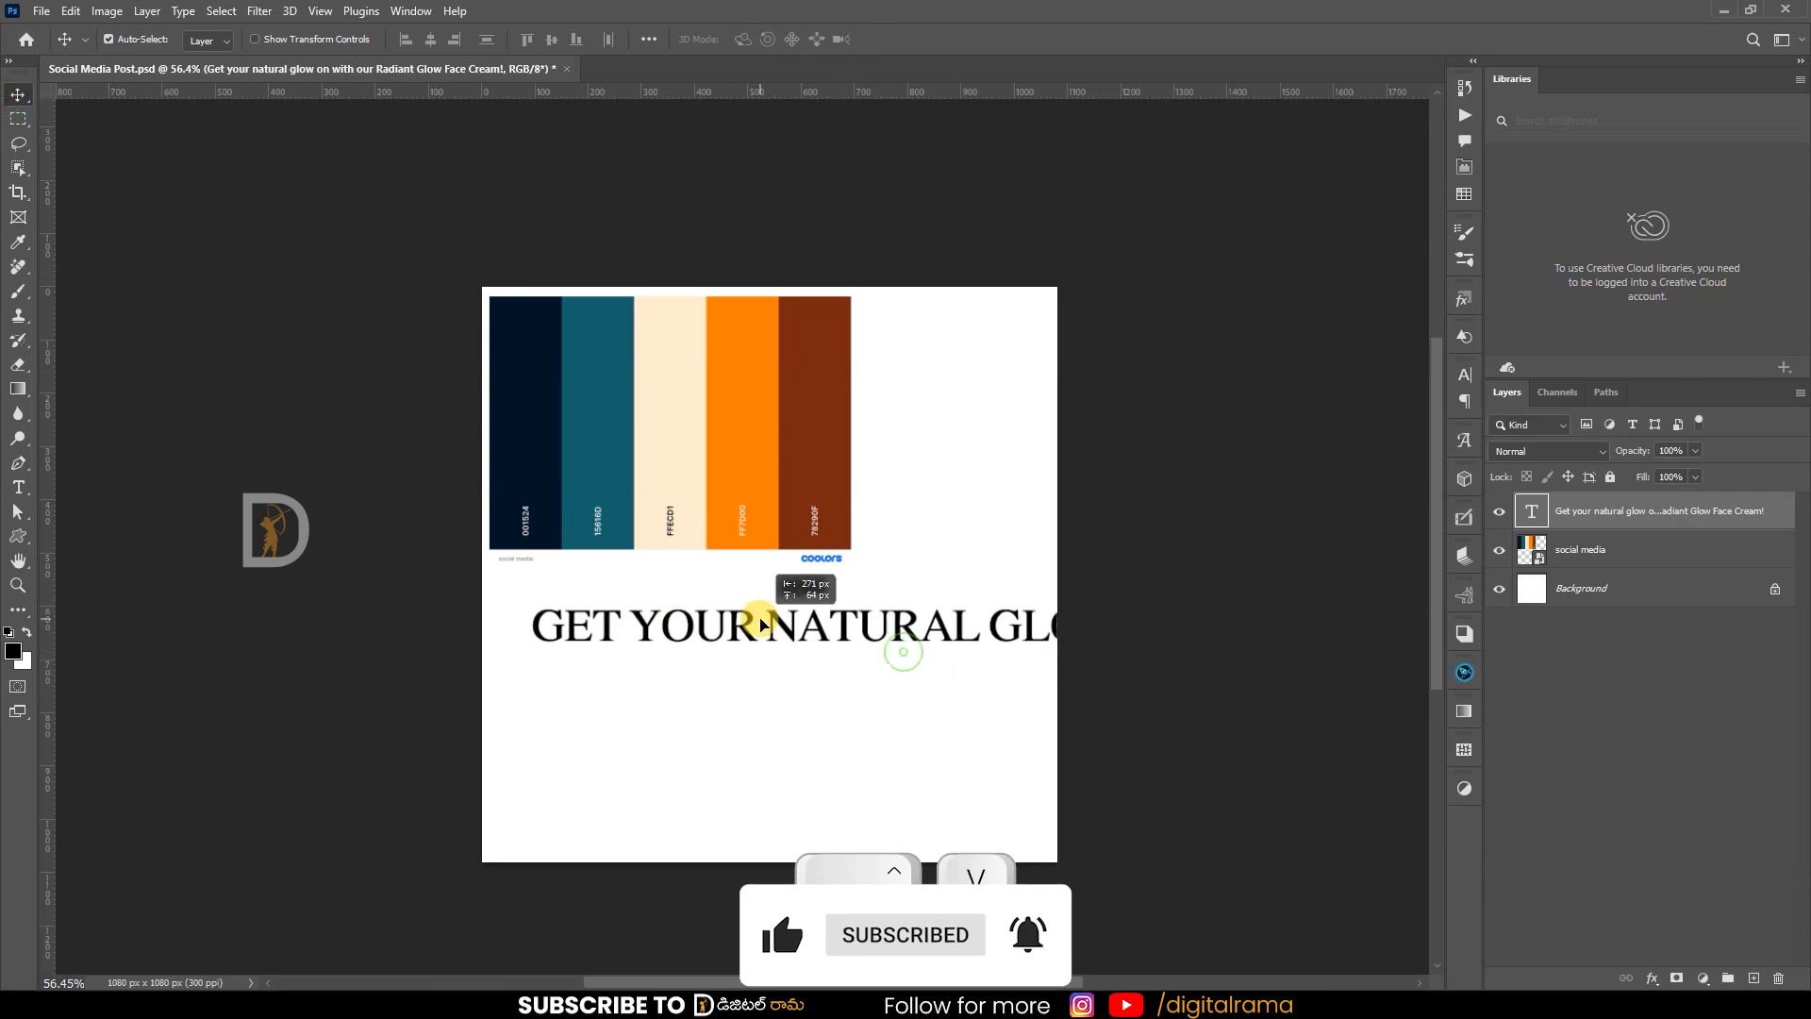
- Break the text into four lines after "natural", "our" and "Face", and move the block up so it fits on the canvas
key(t)
click(985, 621)
key(Return)
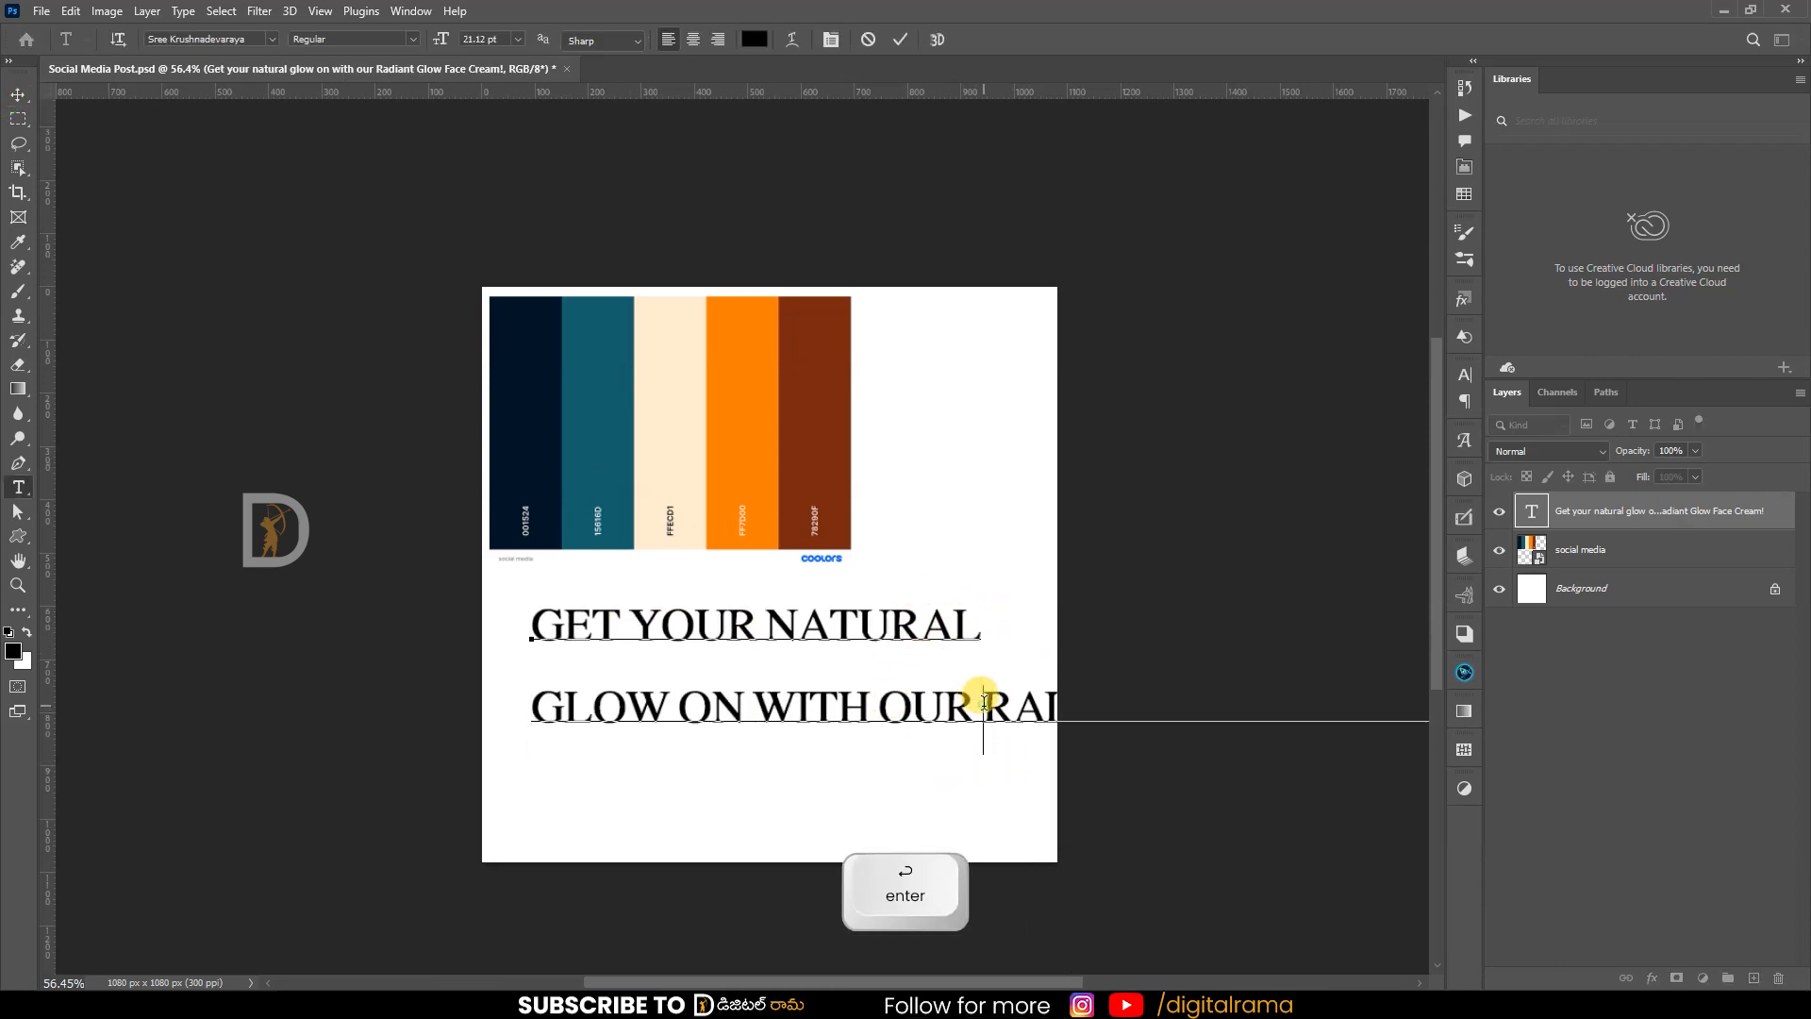
key(Return)
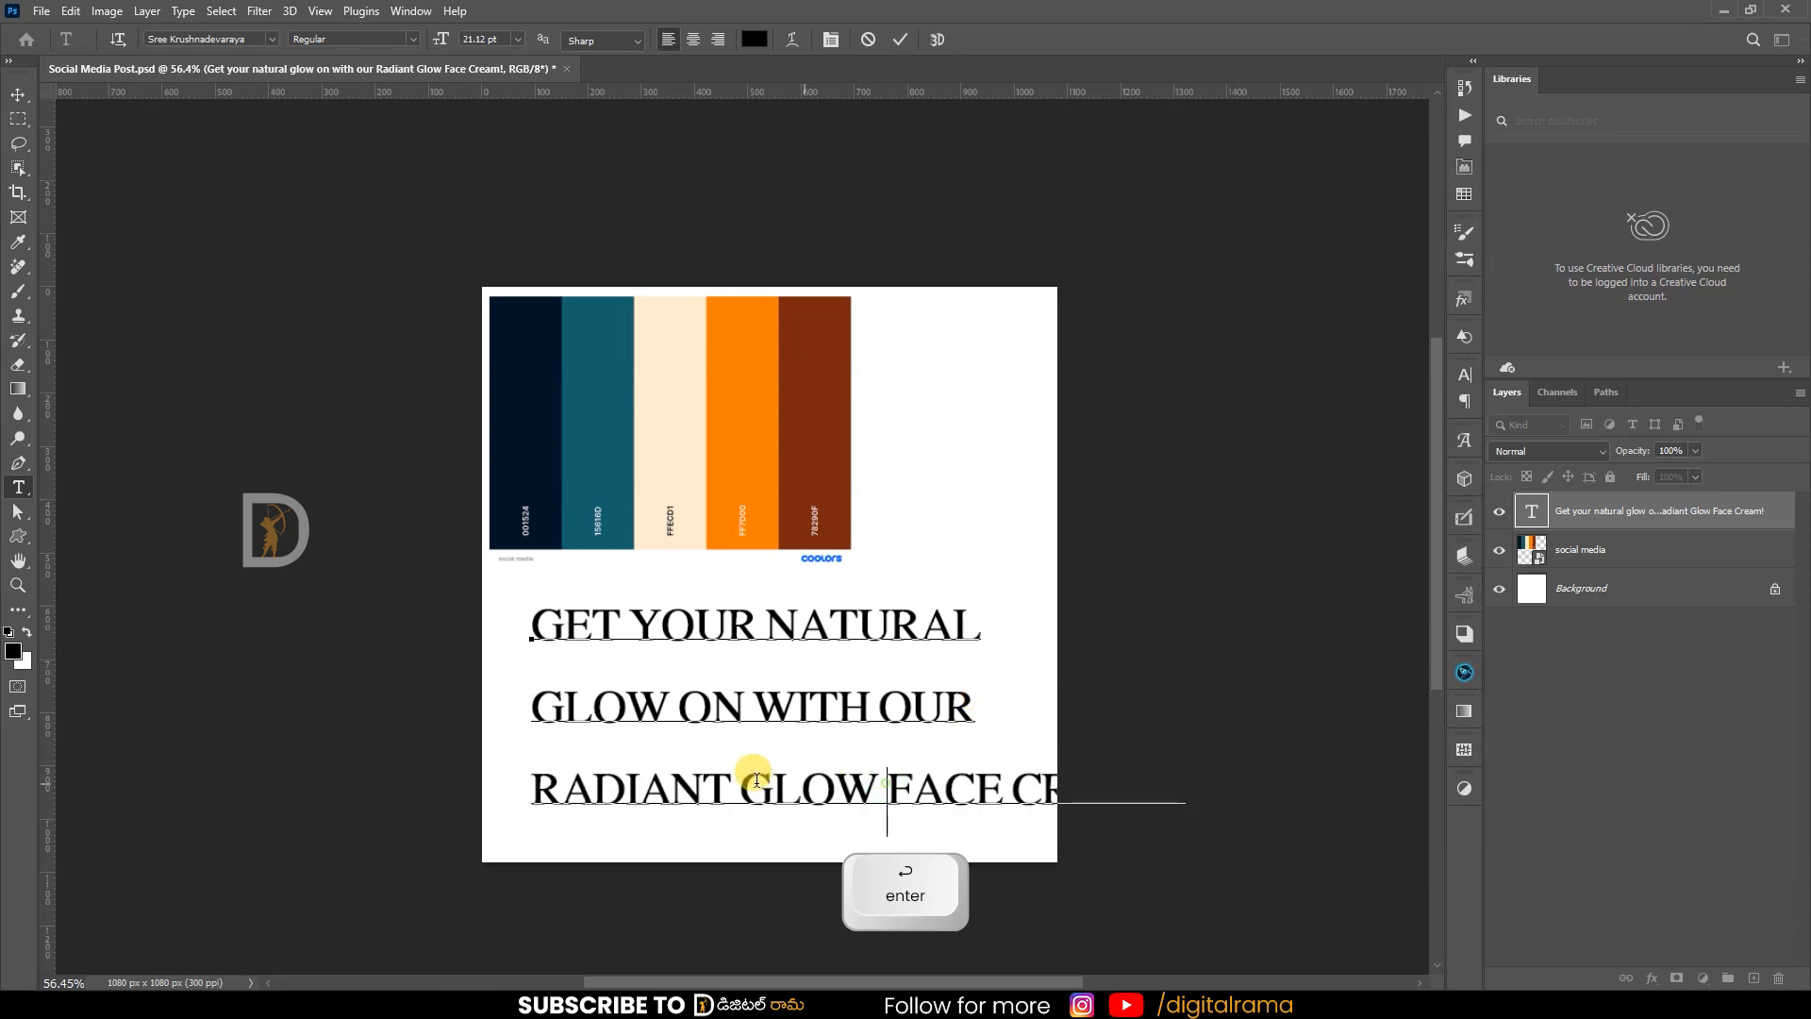
key(Return)
click(18, 94)
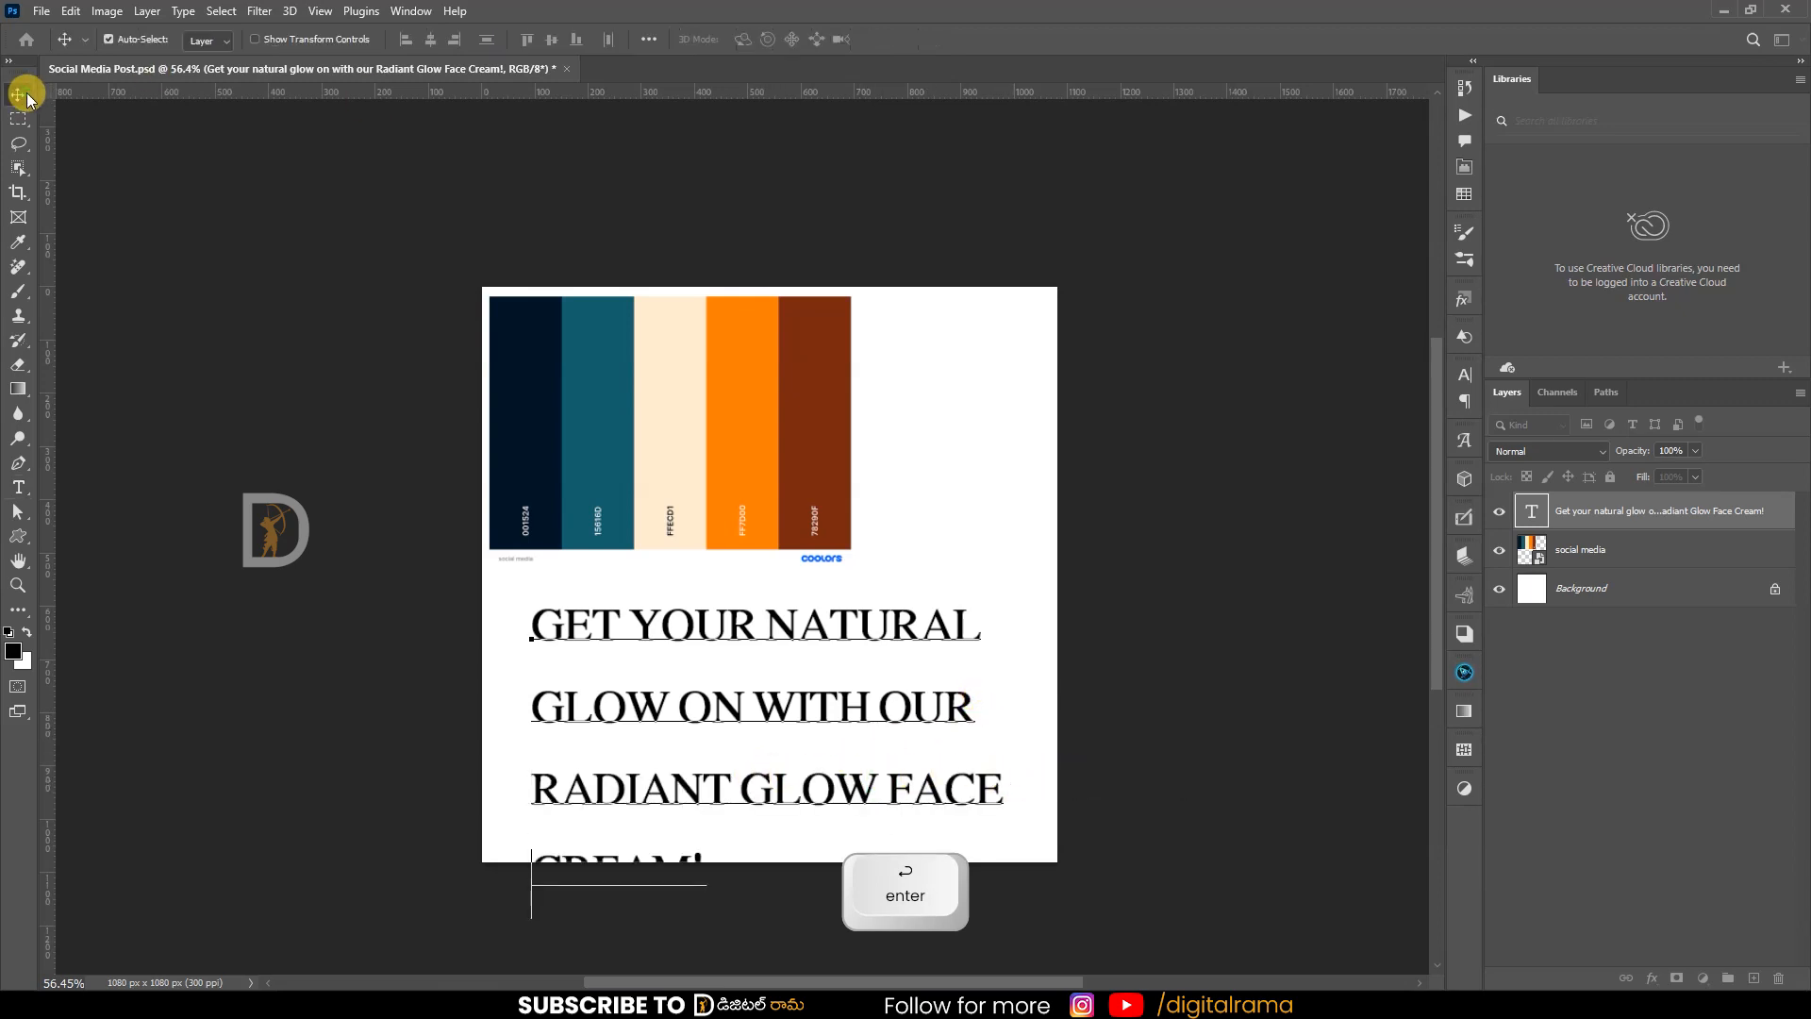
drag(797, 691, 805, 552)
- Hide the social media palette layer and close the Libraries panel
click(1499, 550)
click(1799, 79)
click(1677, 200)
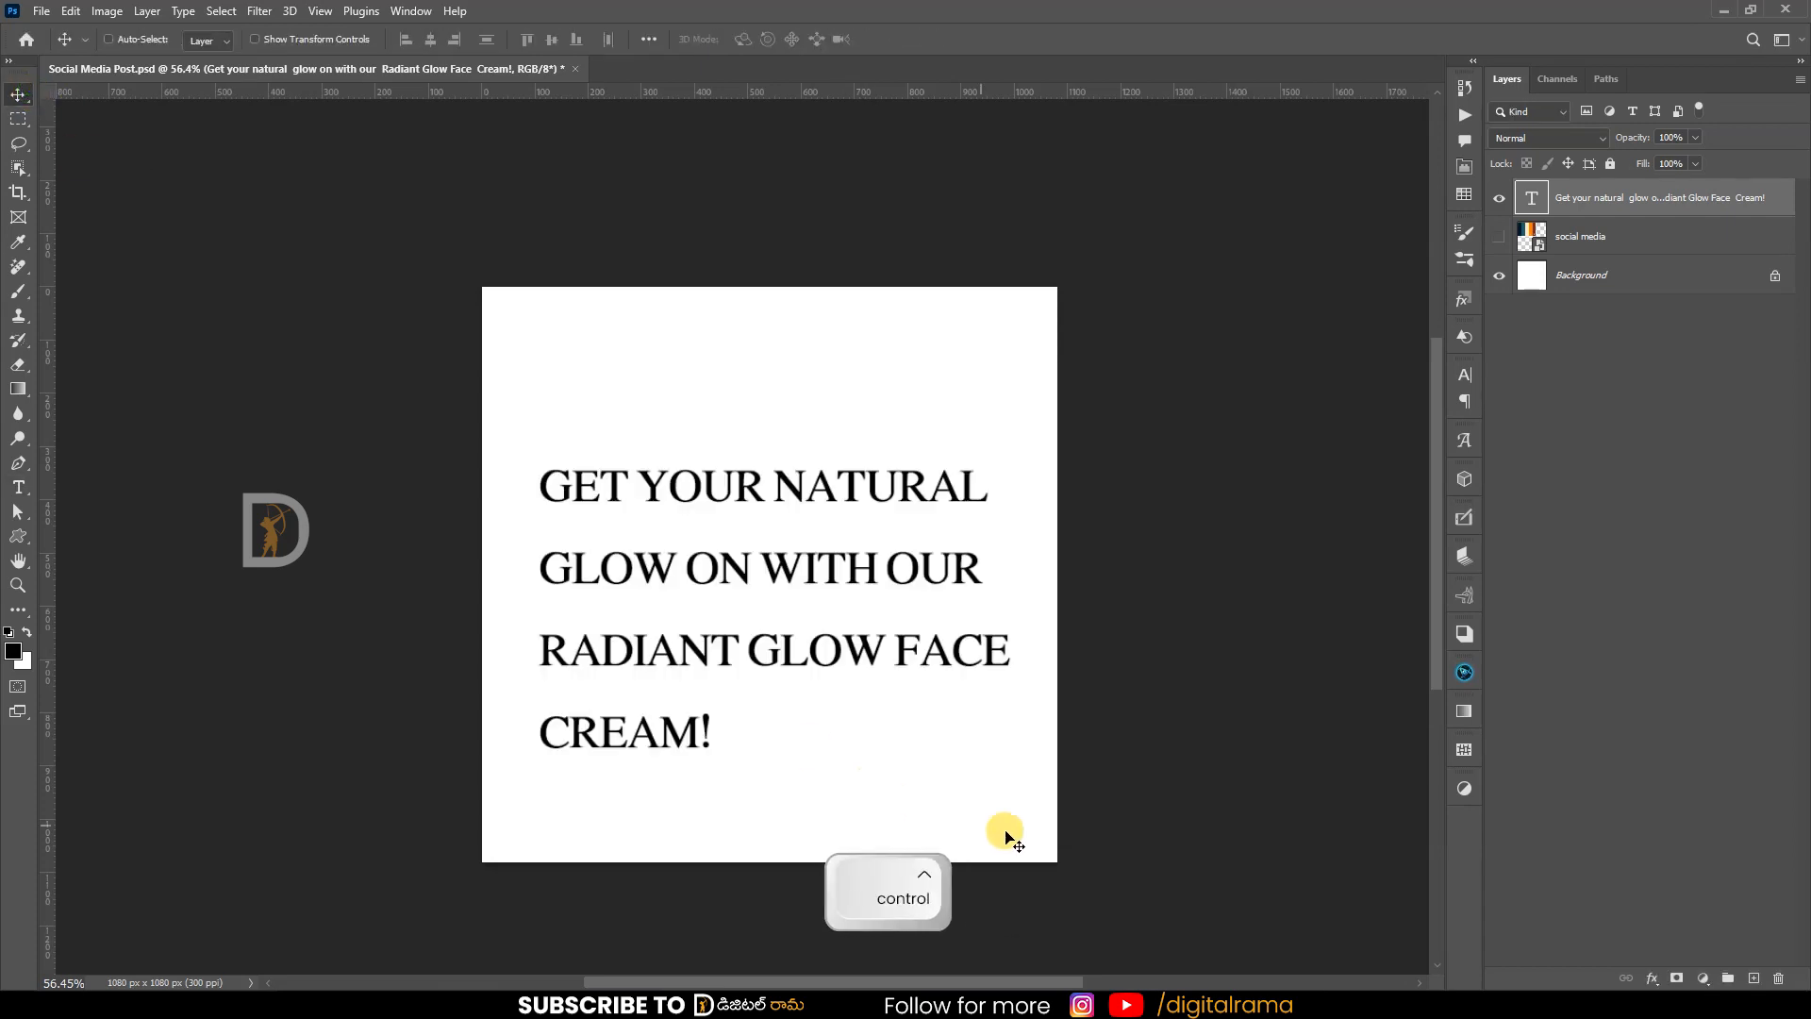
- Scale the text block down to about 12.48 pt and reposition it in the upper middle of the canvas
key(ctrl+t)
drag(1011, 770, 820, 647)
drag(687, 532, 748, 493)
double_click(748, 492)
drag(808, 553, 806, 509)
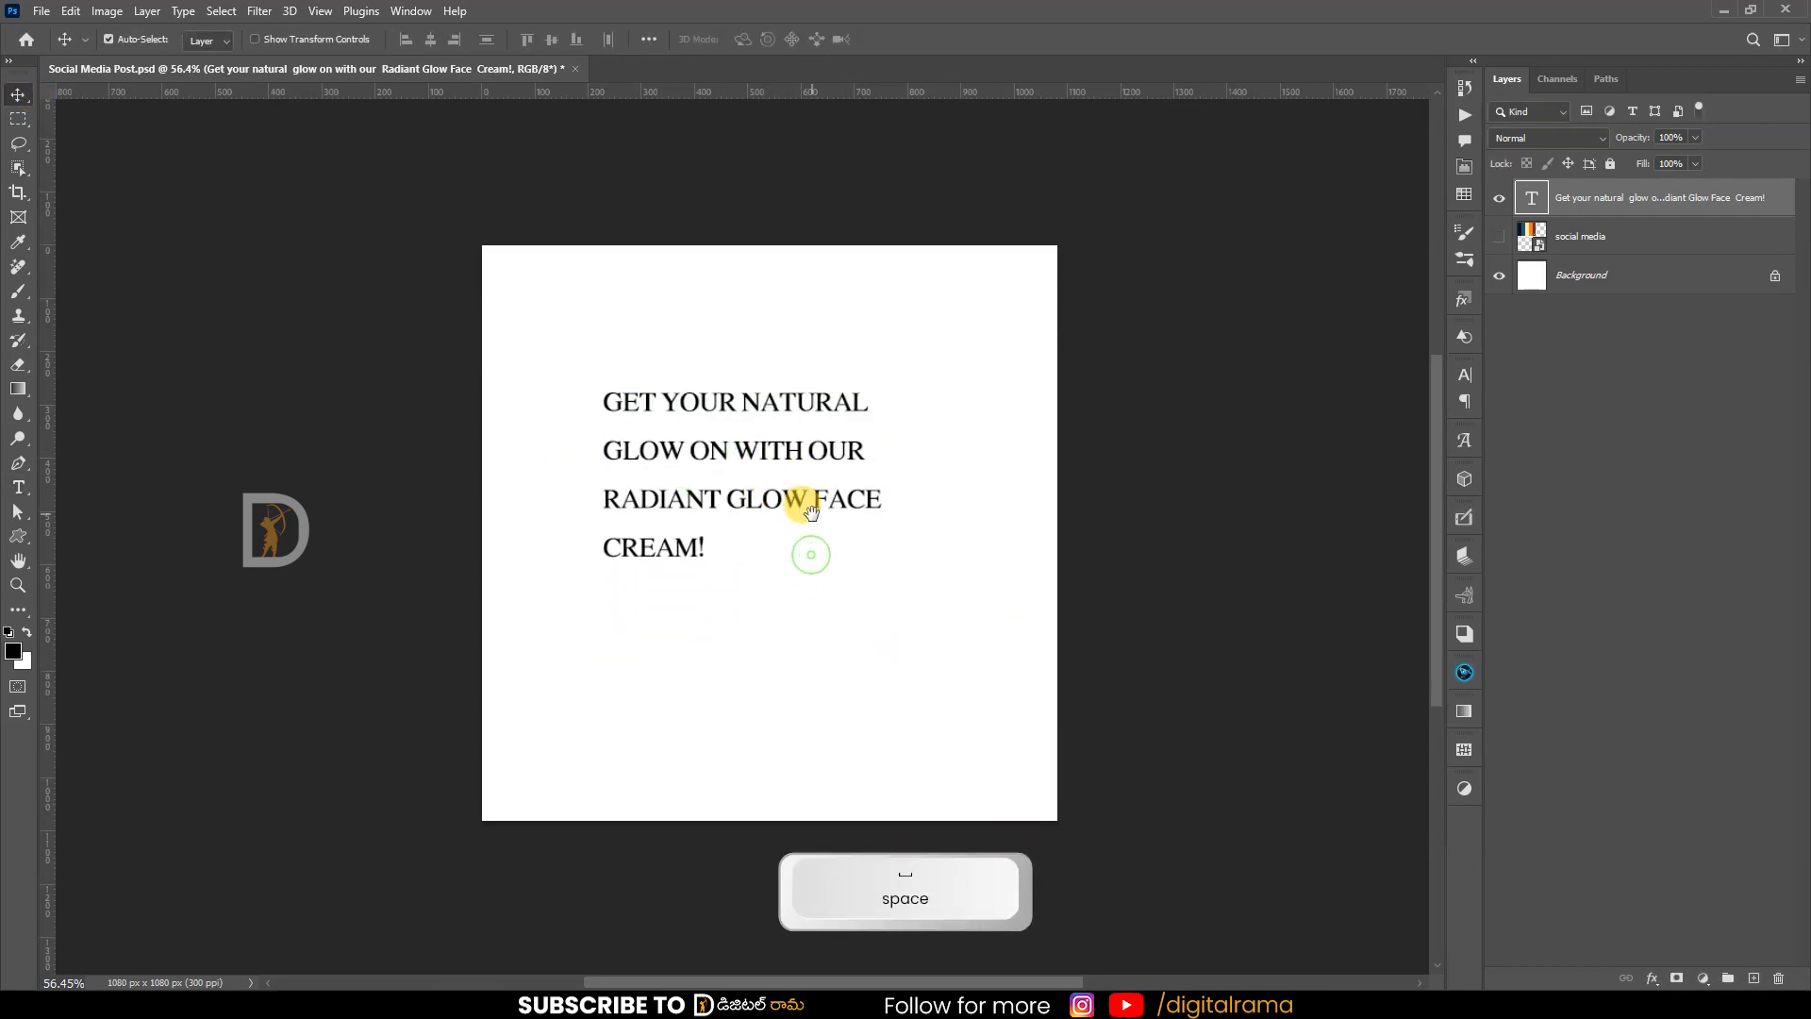
- Set the leading of the whole text block to 12 pt
scroll(784, 490, up, 2)
double_click(755, 430)
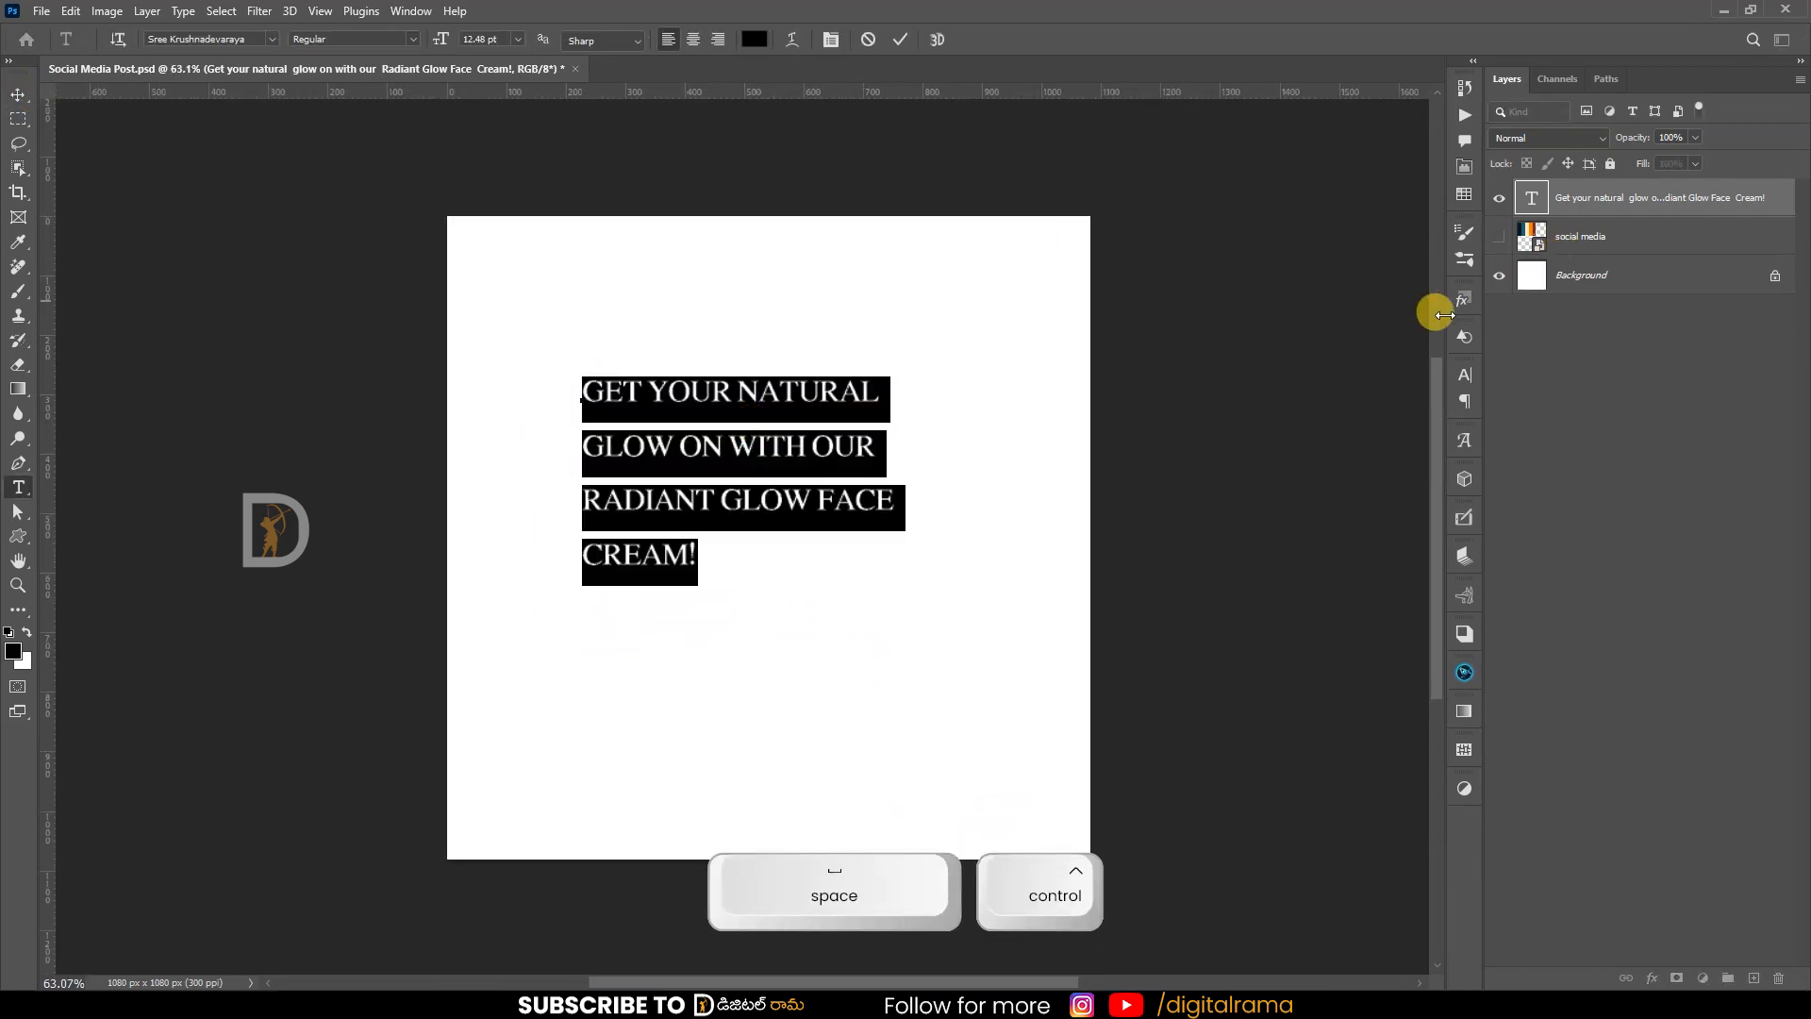
click(1465, 378)
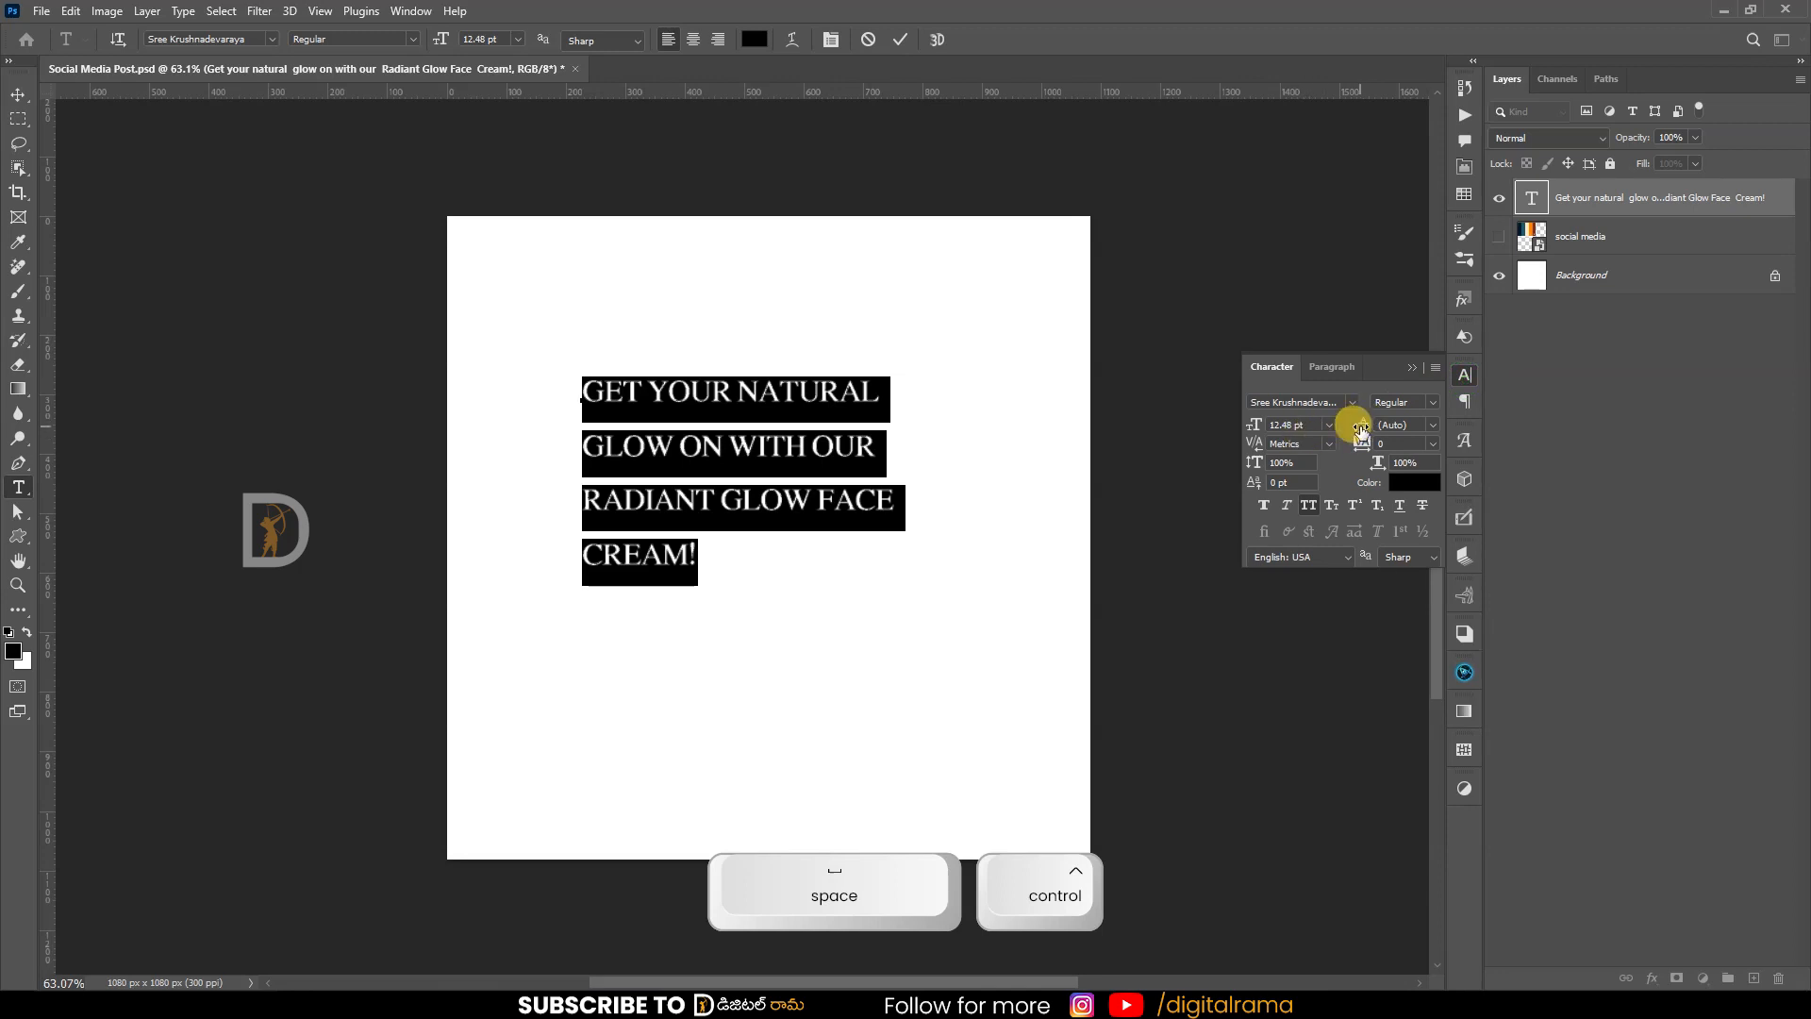
drag(1361, 429, 1356, 429)
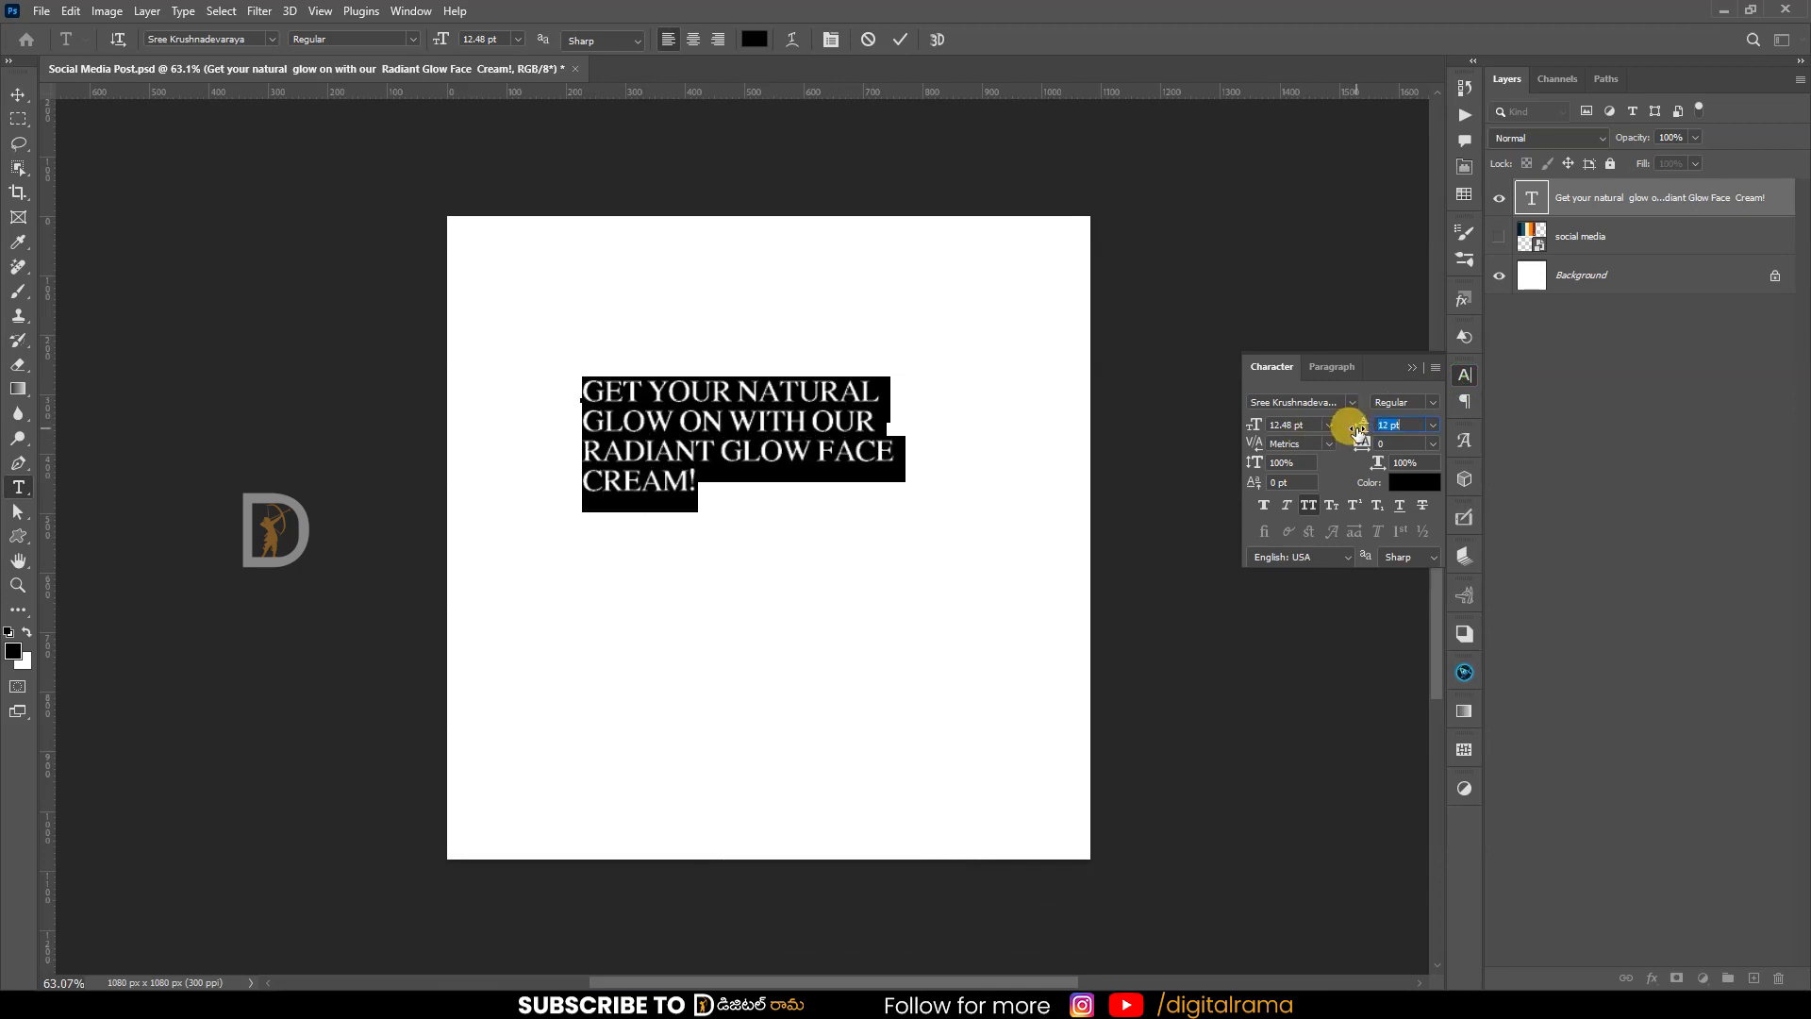
click(18, 95)
- Try out fonts on the text block, apply Acre-Light and turn off all caps
click(1326, 403)
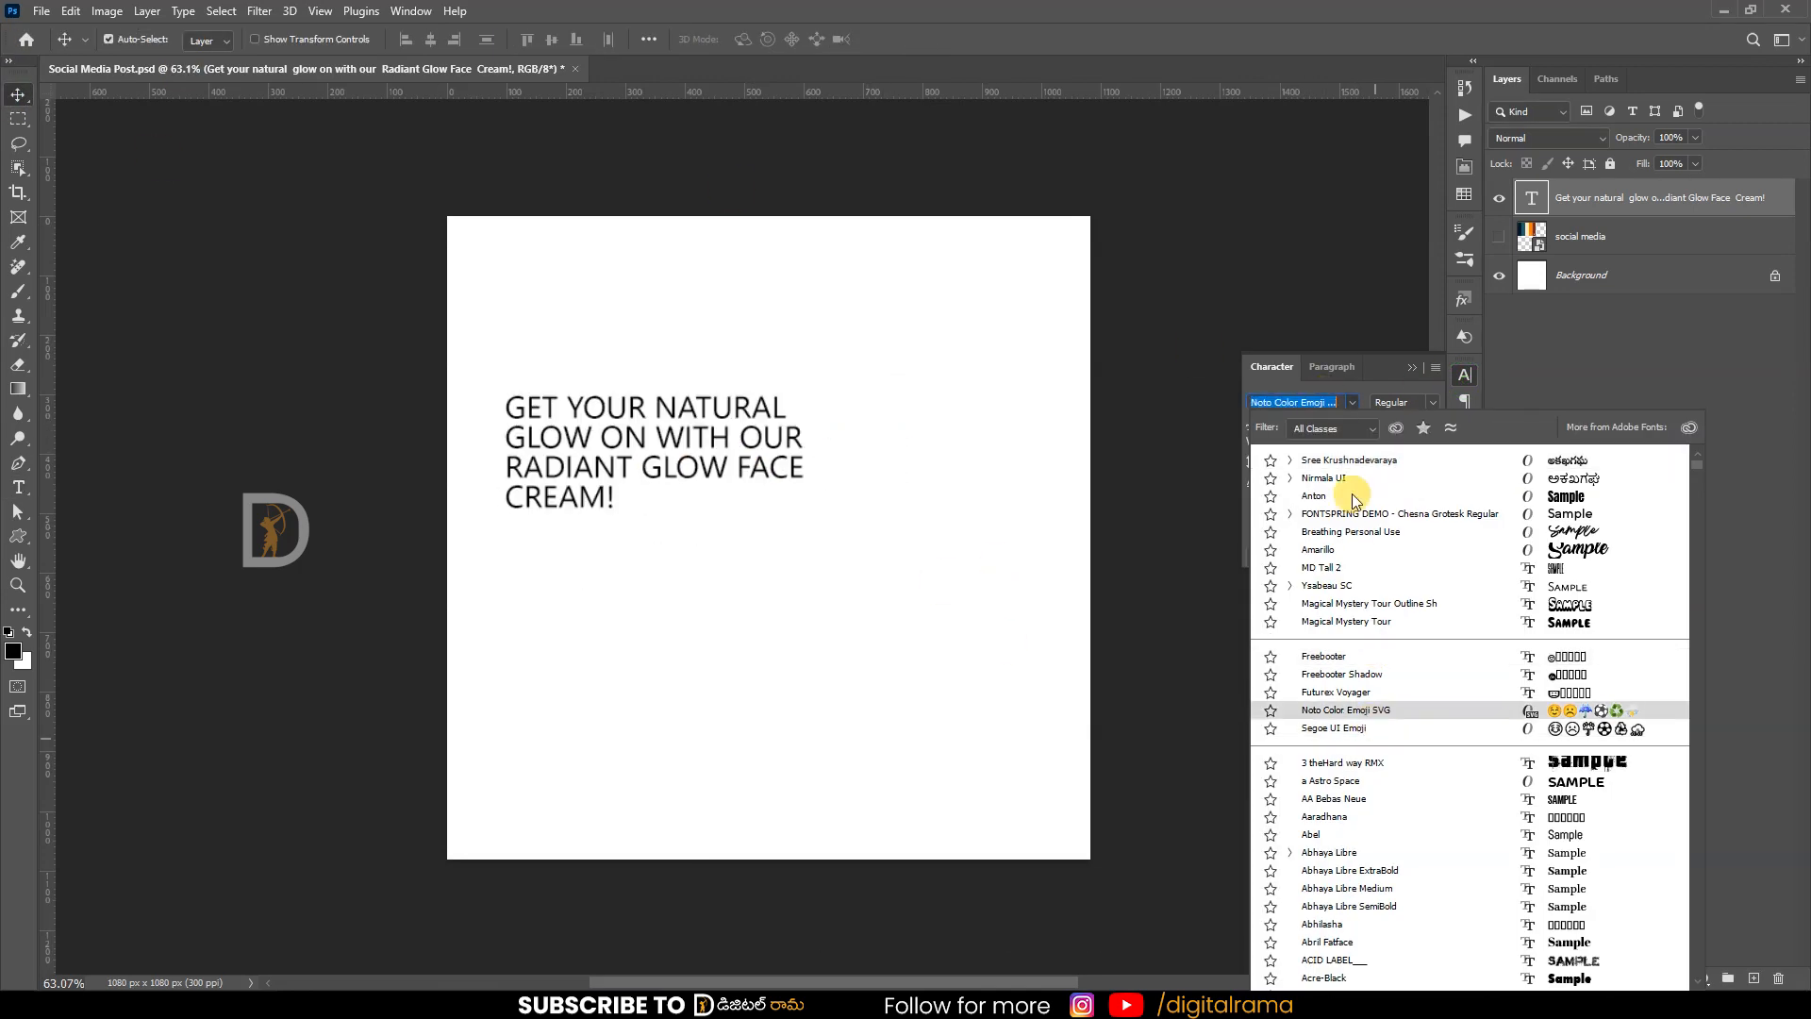
key(Down)
key(Down)
key(Down)
key(Down)
key(Down)
key(Down)
key(Down)
key(Down)
key(Down)
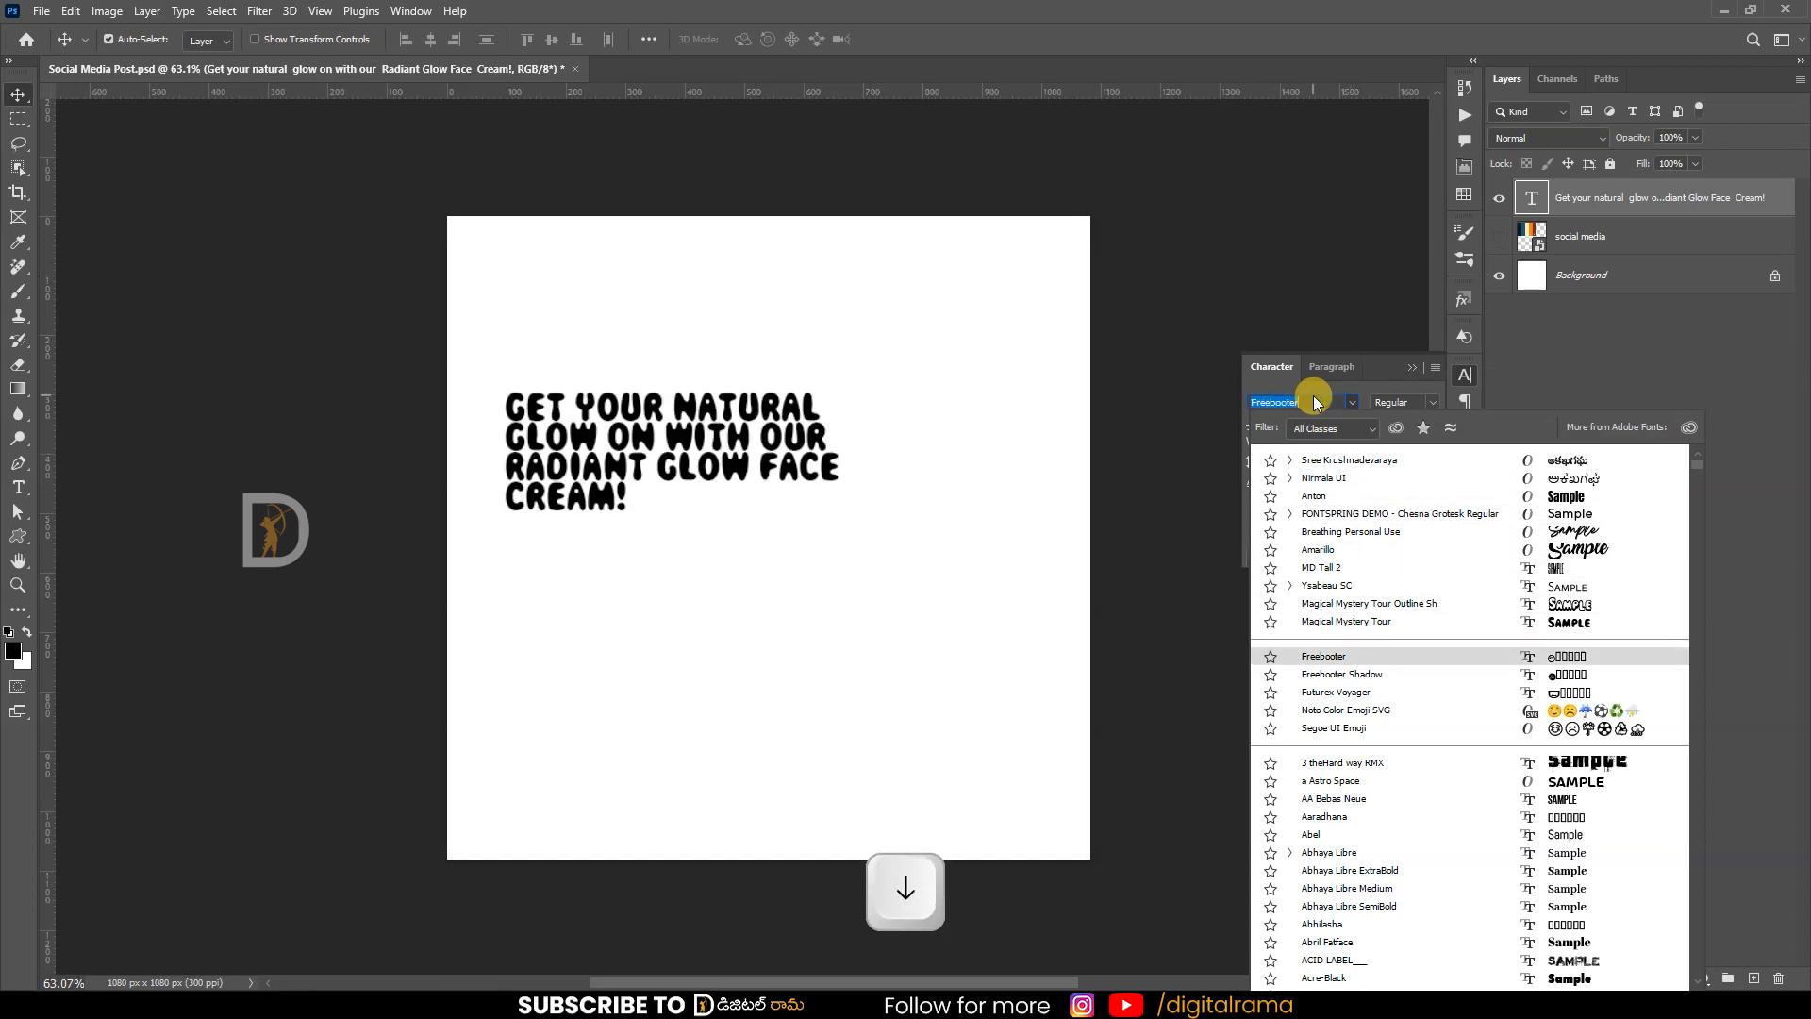
key(Down)
key(Down)
key(Down)
key(Down)
key(Down)
key(Down)
key(Down)
key(Down)
key(Down)
key(Down)
key(Down)
key(Down)
key(Down)
key(Down)
key(Down)
key(Down)
key(Down)
key(Down)
key(Down)
key(Down)
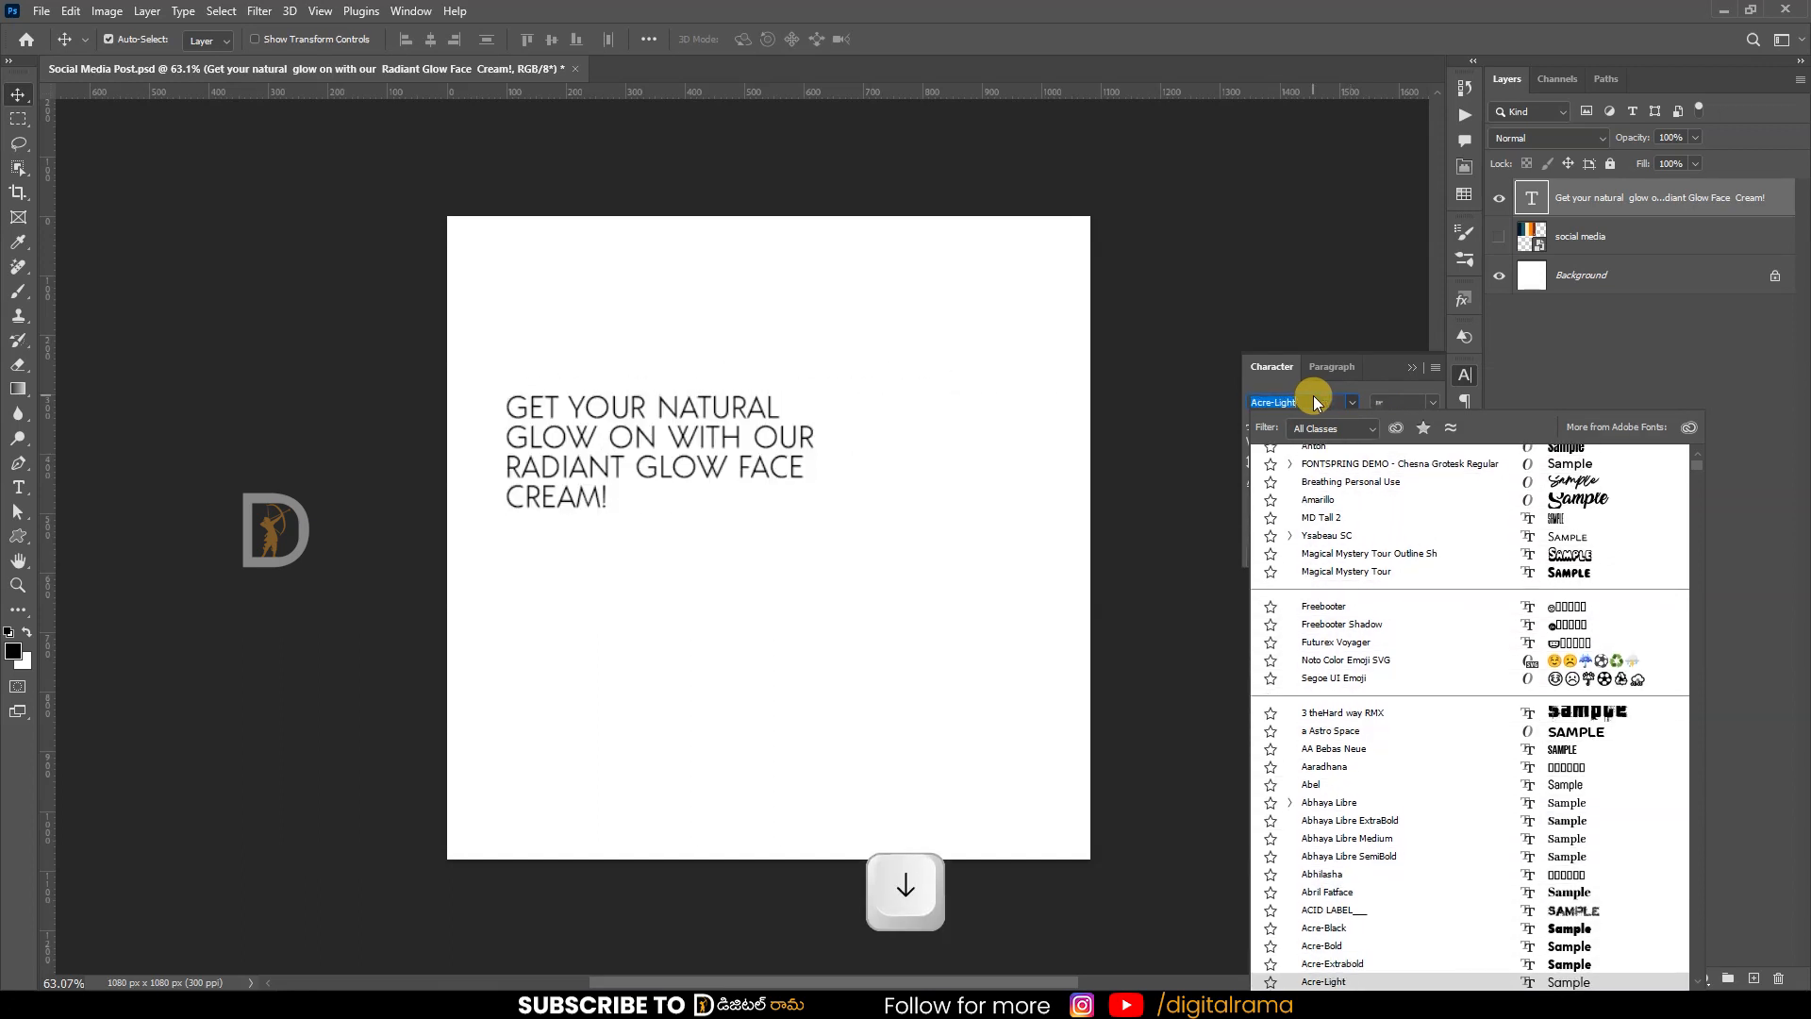
key(Return)
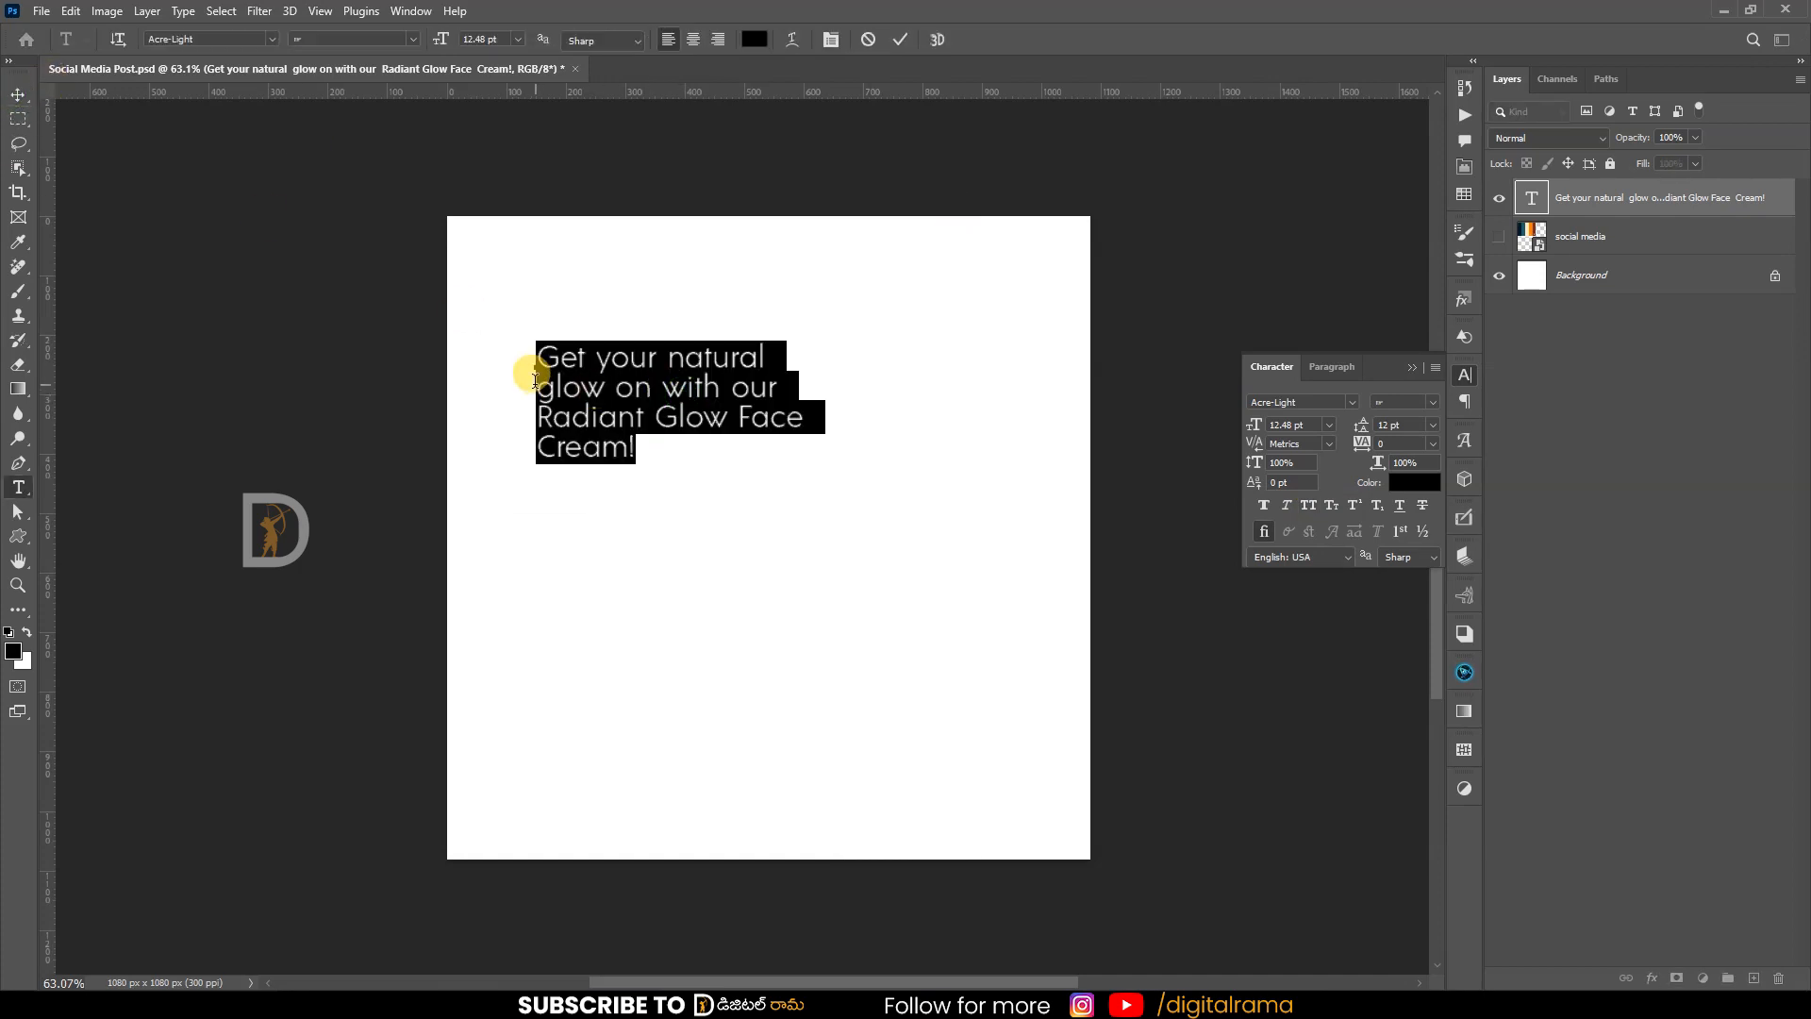
- Remove line breaks so the text runs on two lines, with "Radiant Glow Face Cream!" as the second line
key(BackSpace)
click(538, 416)
key(BackSpace)
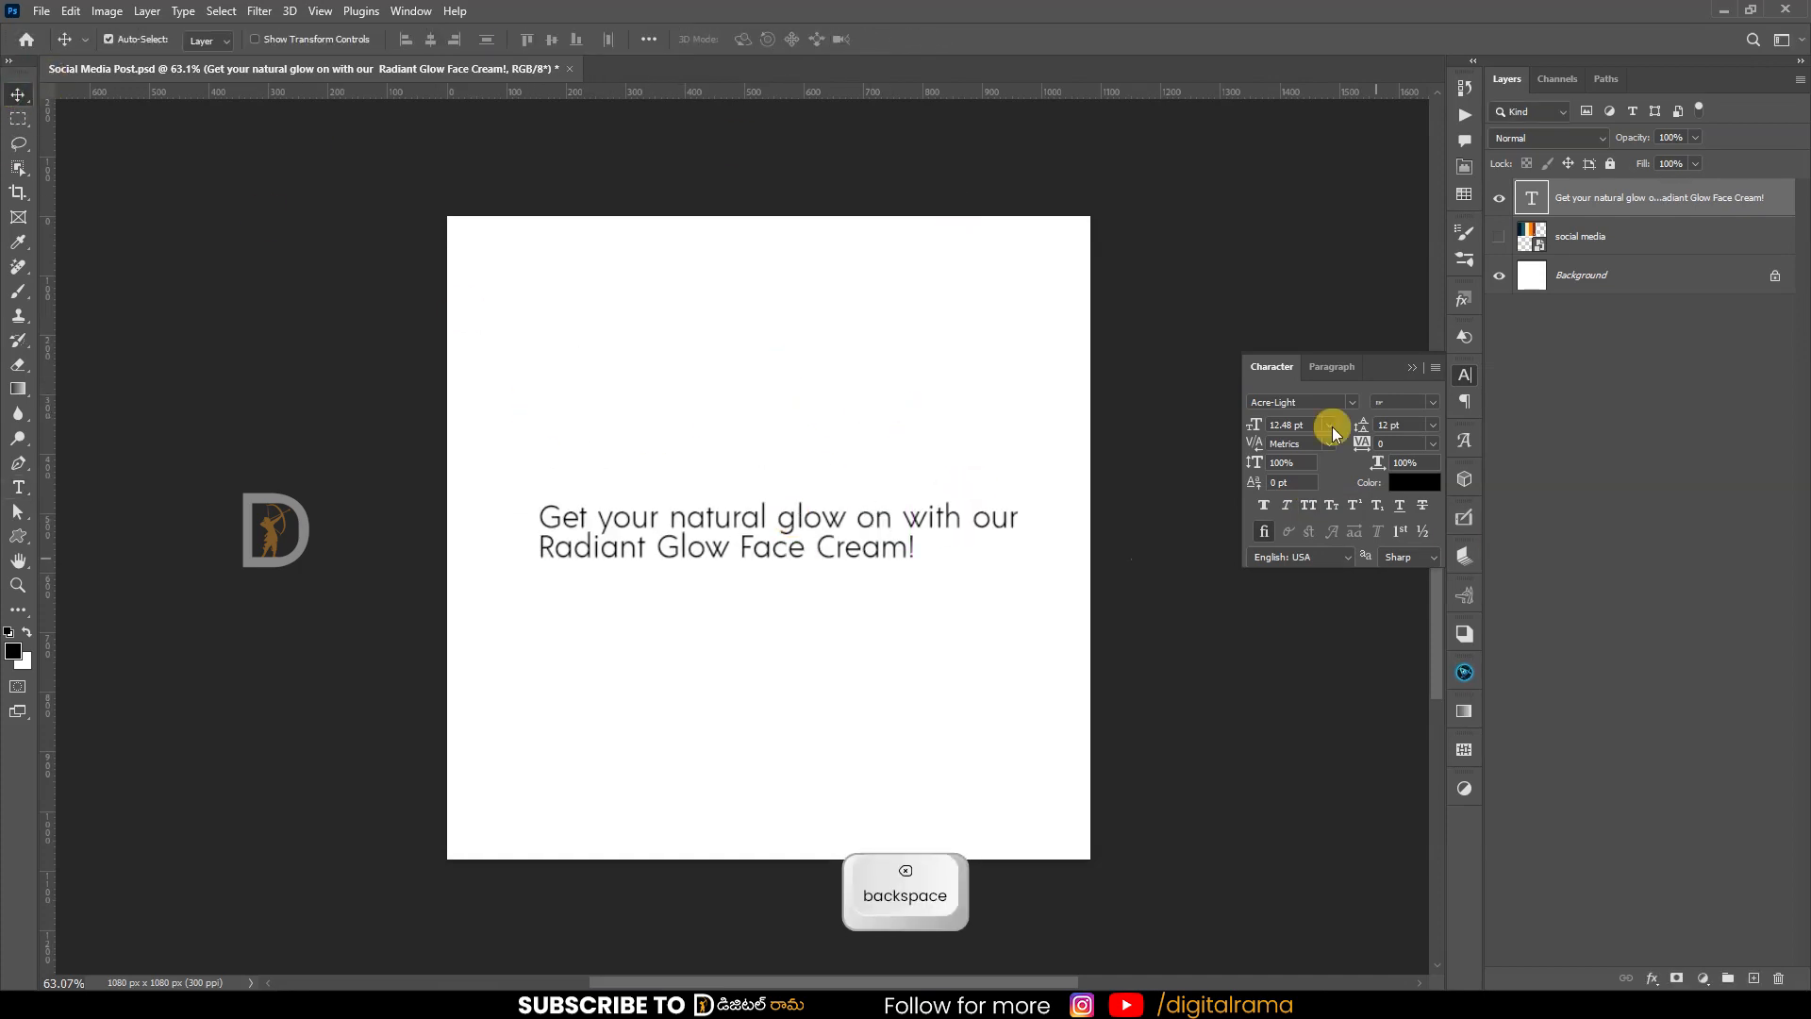
- Center-align the text, move it to the lower part of the canvas and save the document
click(1332, 366)
click(1288, 401)
drag(673, 518, 897, 659)
click(927, 518)
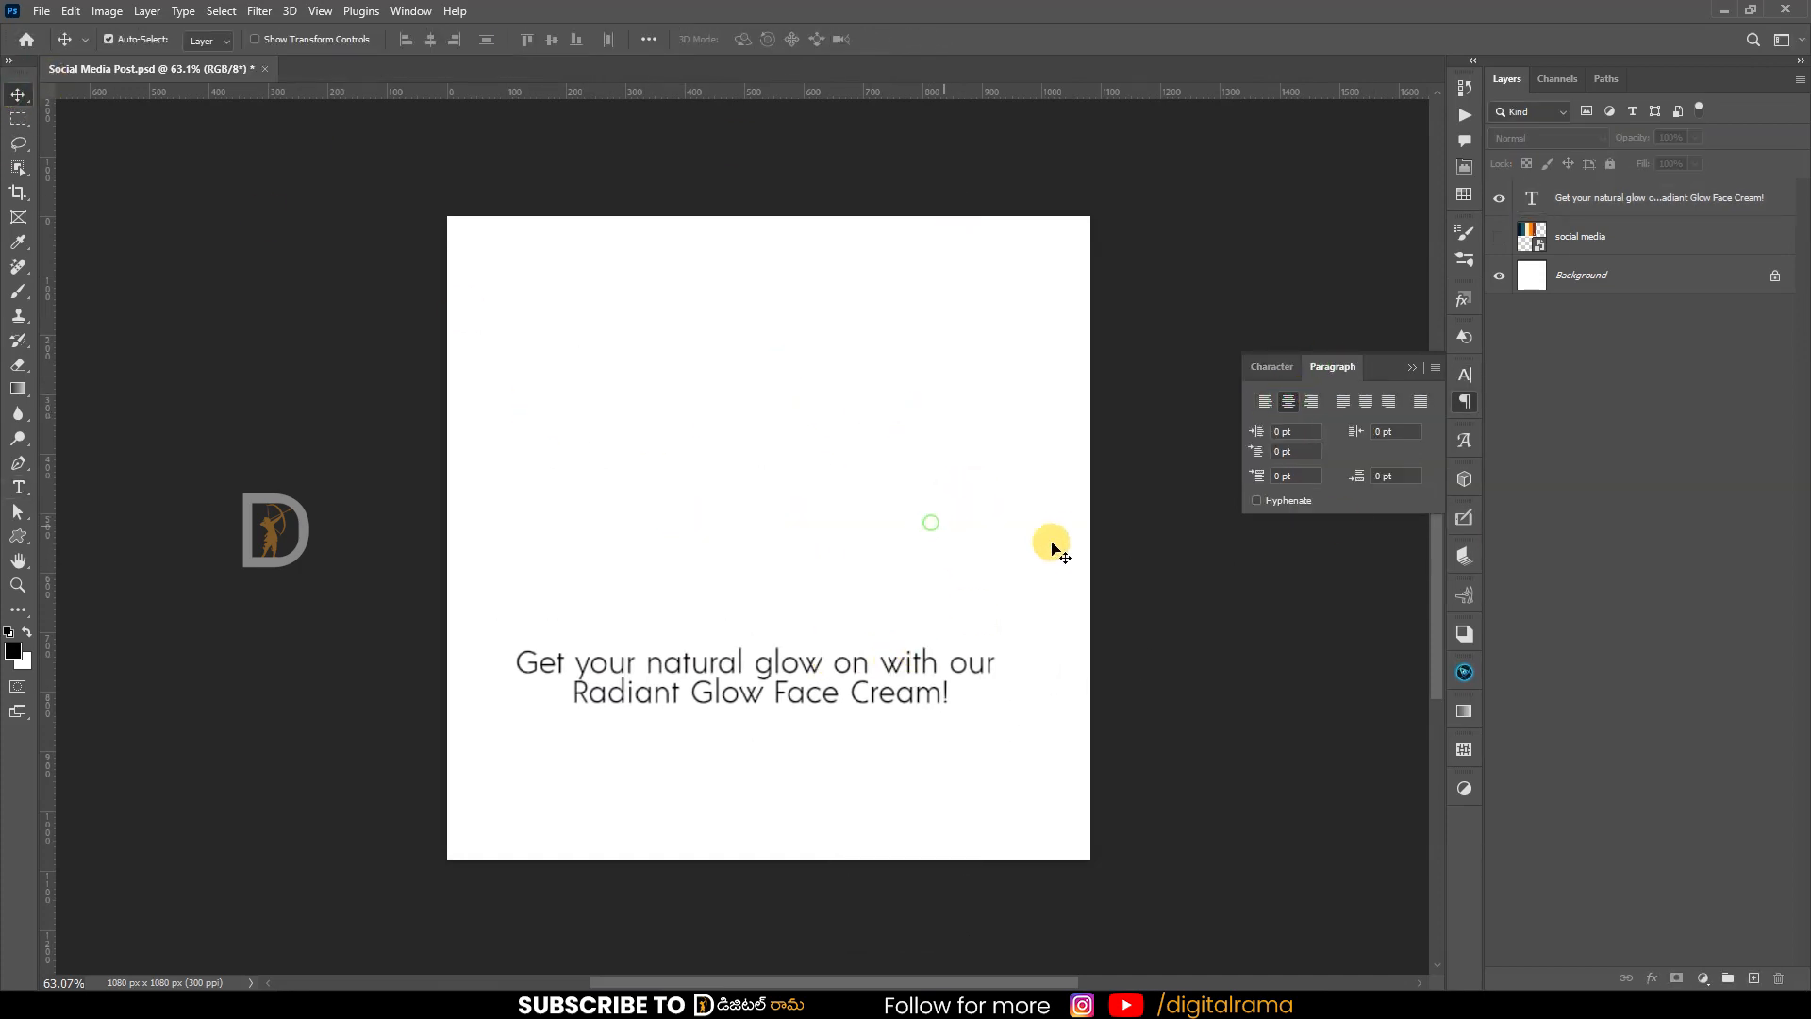
key(ctrl+s)
- Put the text layer into a new group named "Text"
ctrl+click(1576, 240)
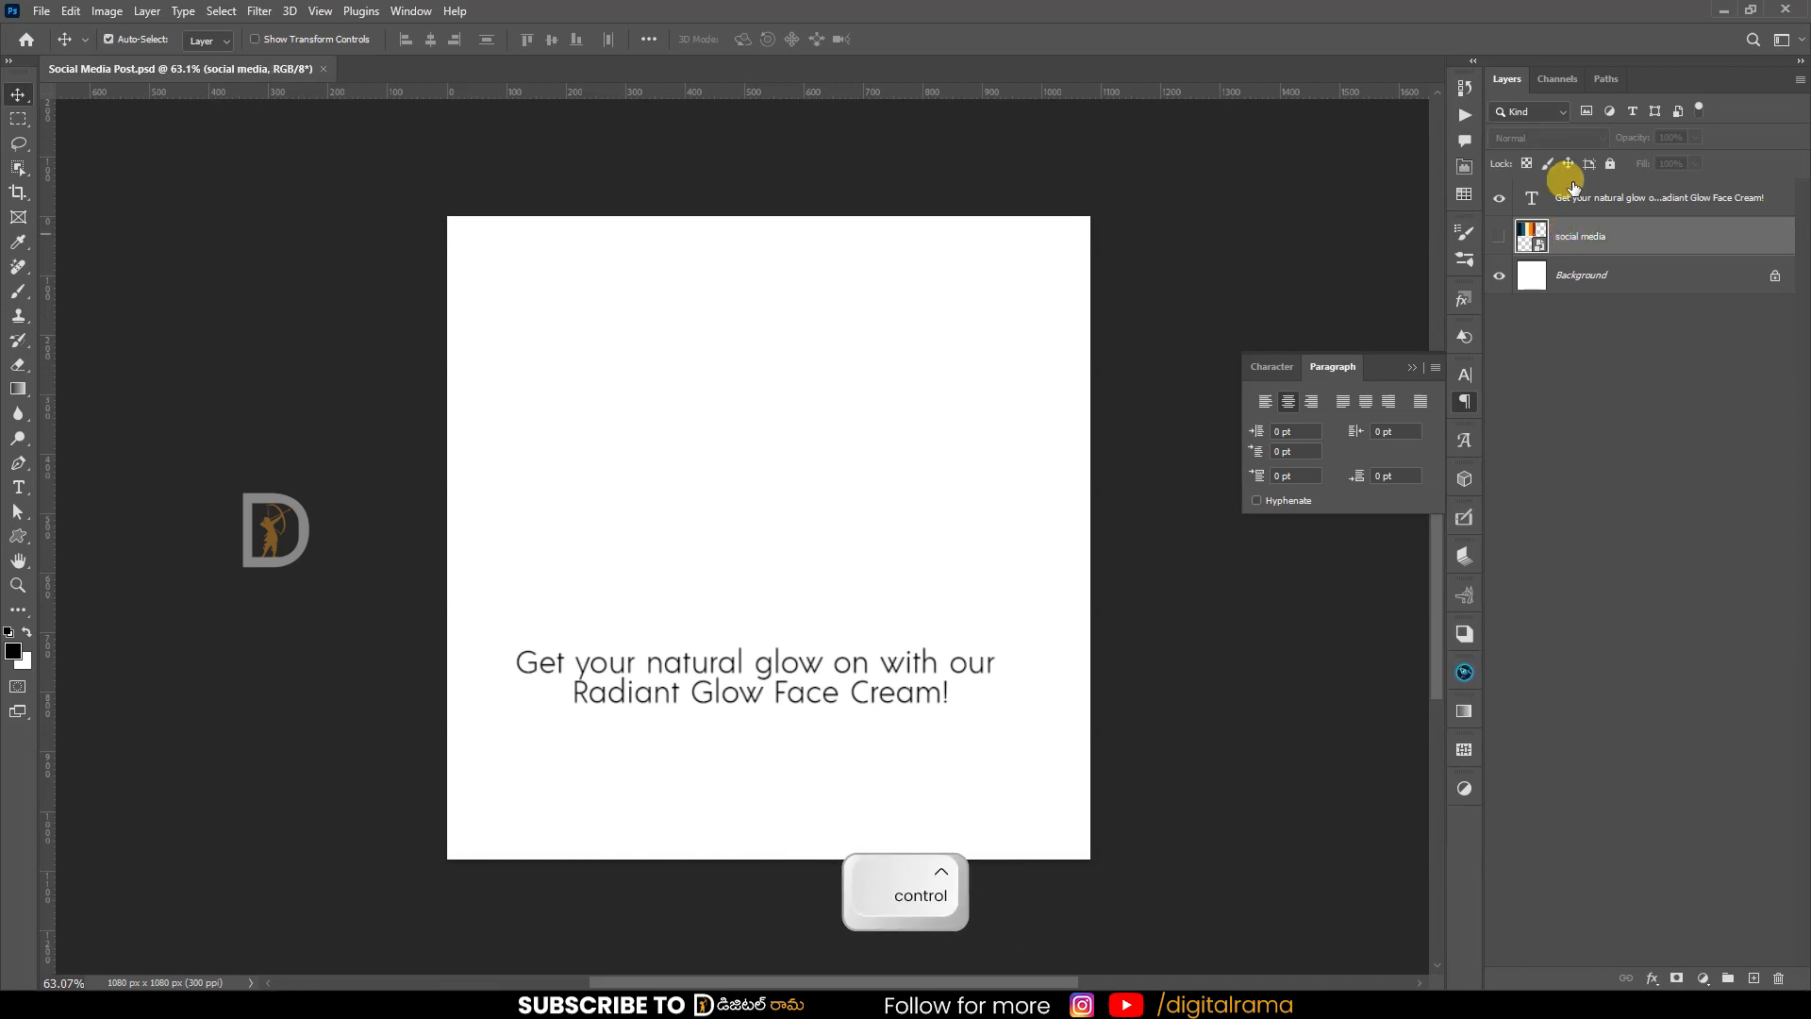
click(1573, 194)
key(ctrl+g)
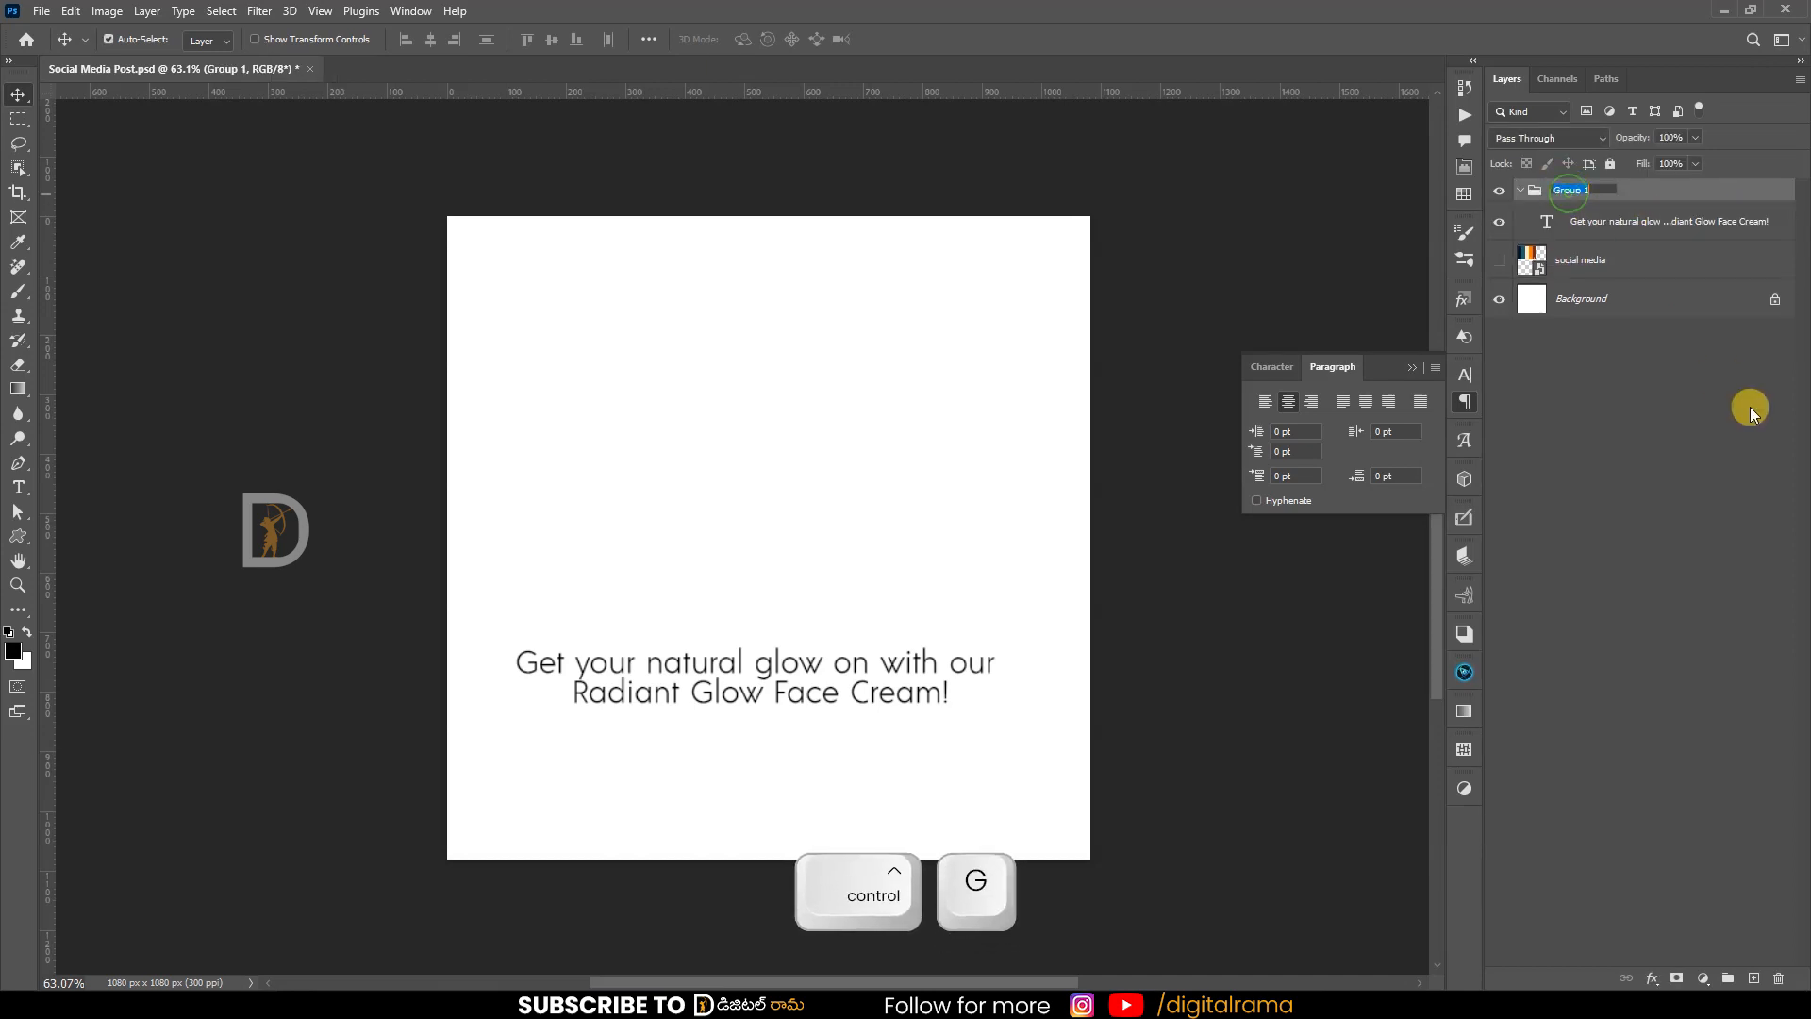
text(Text)
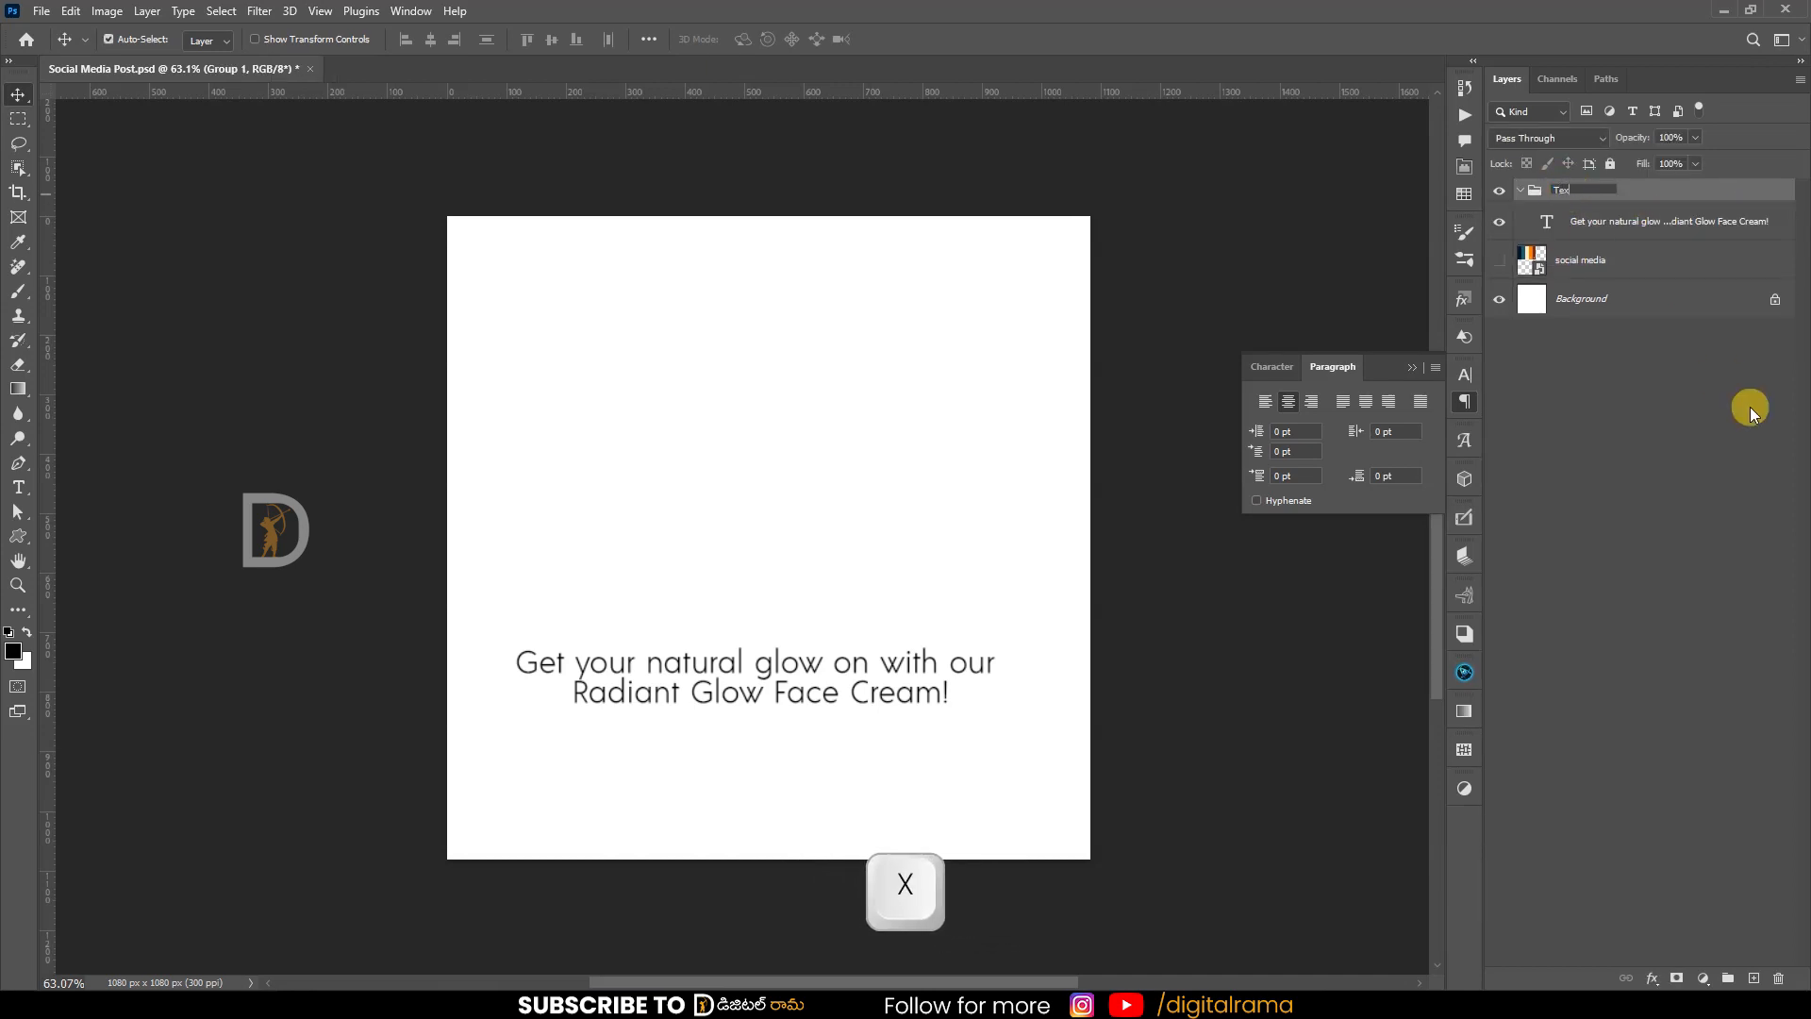
key(Return)
- Put the palette image layer into a new group named "color"
click(1645, 272)
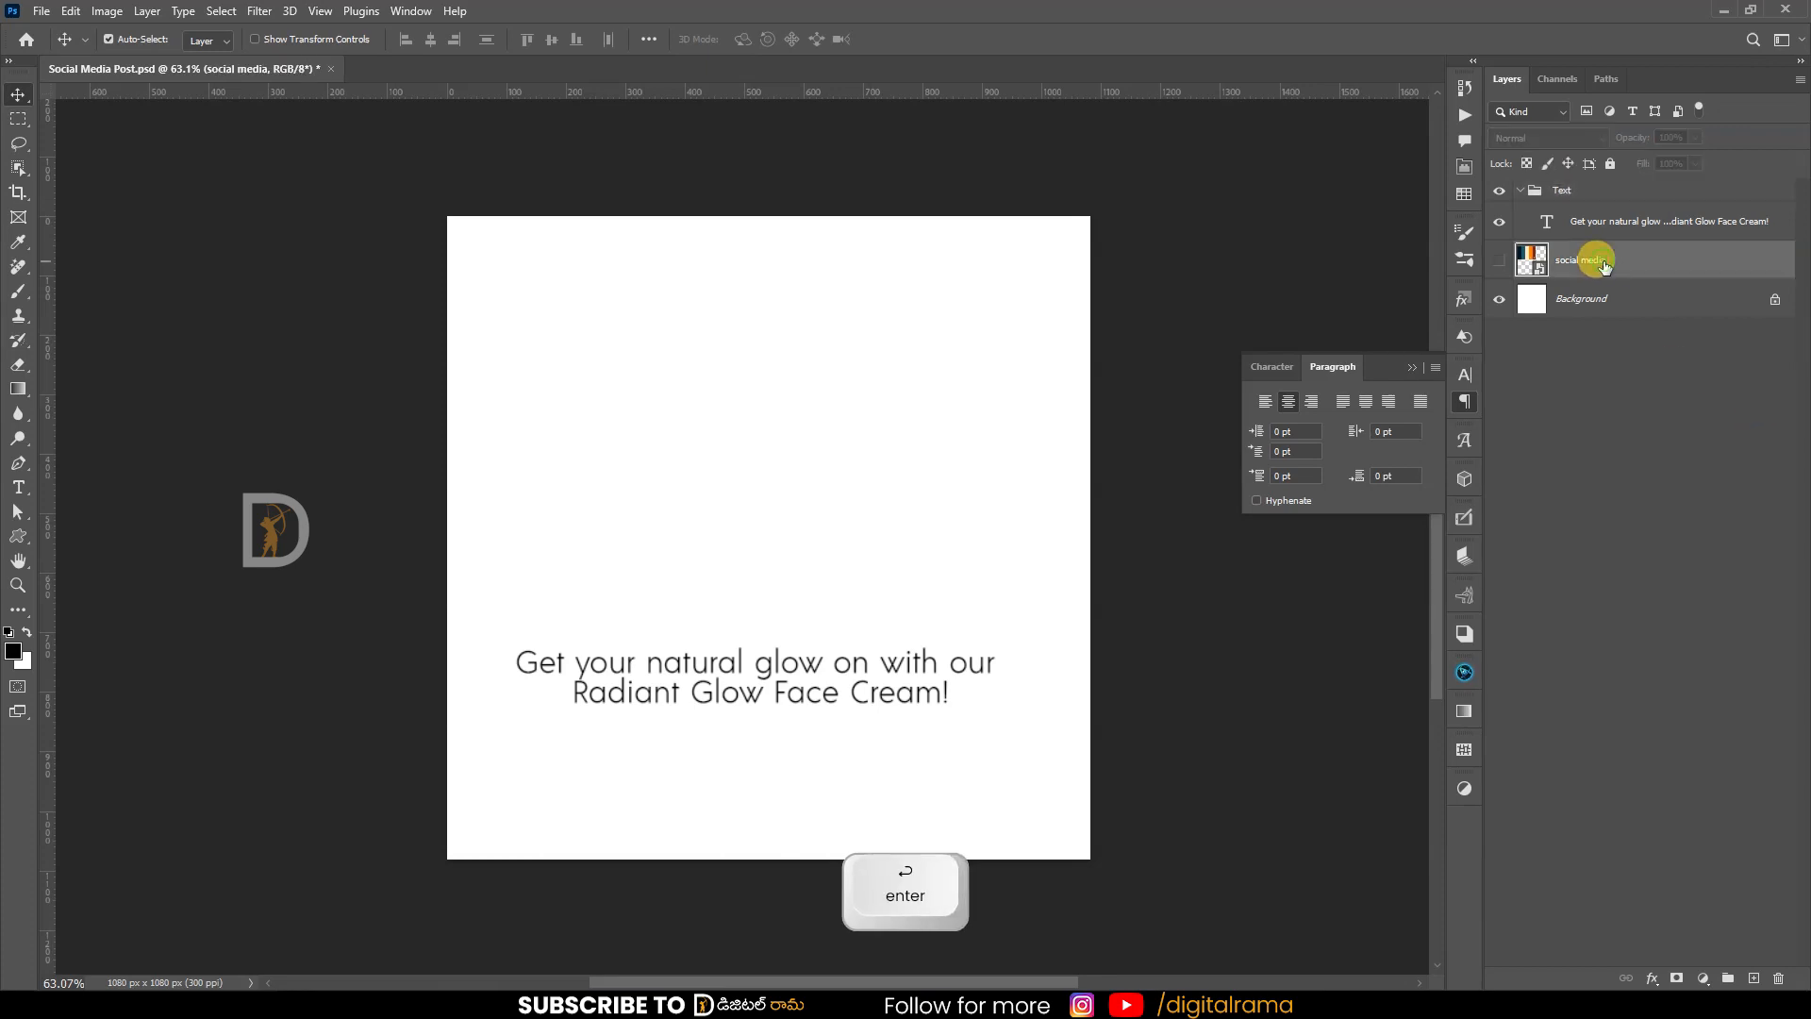
key(ctrl+g)
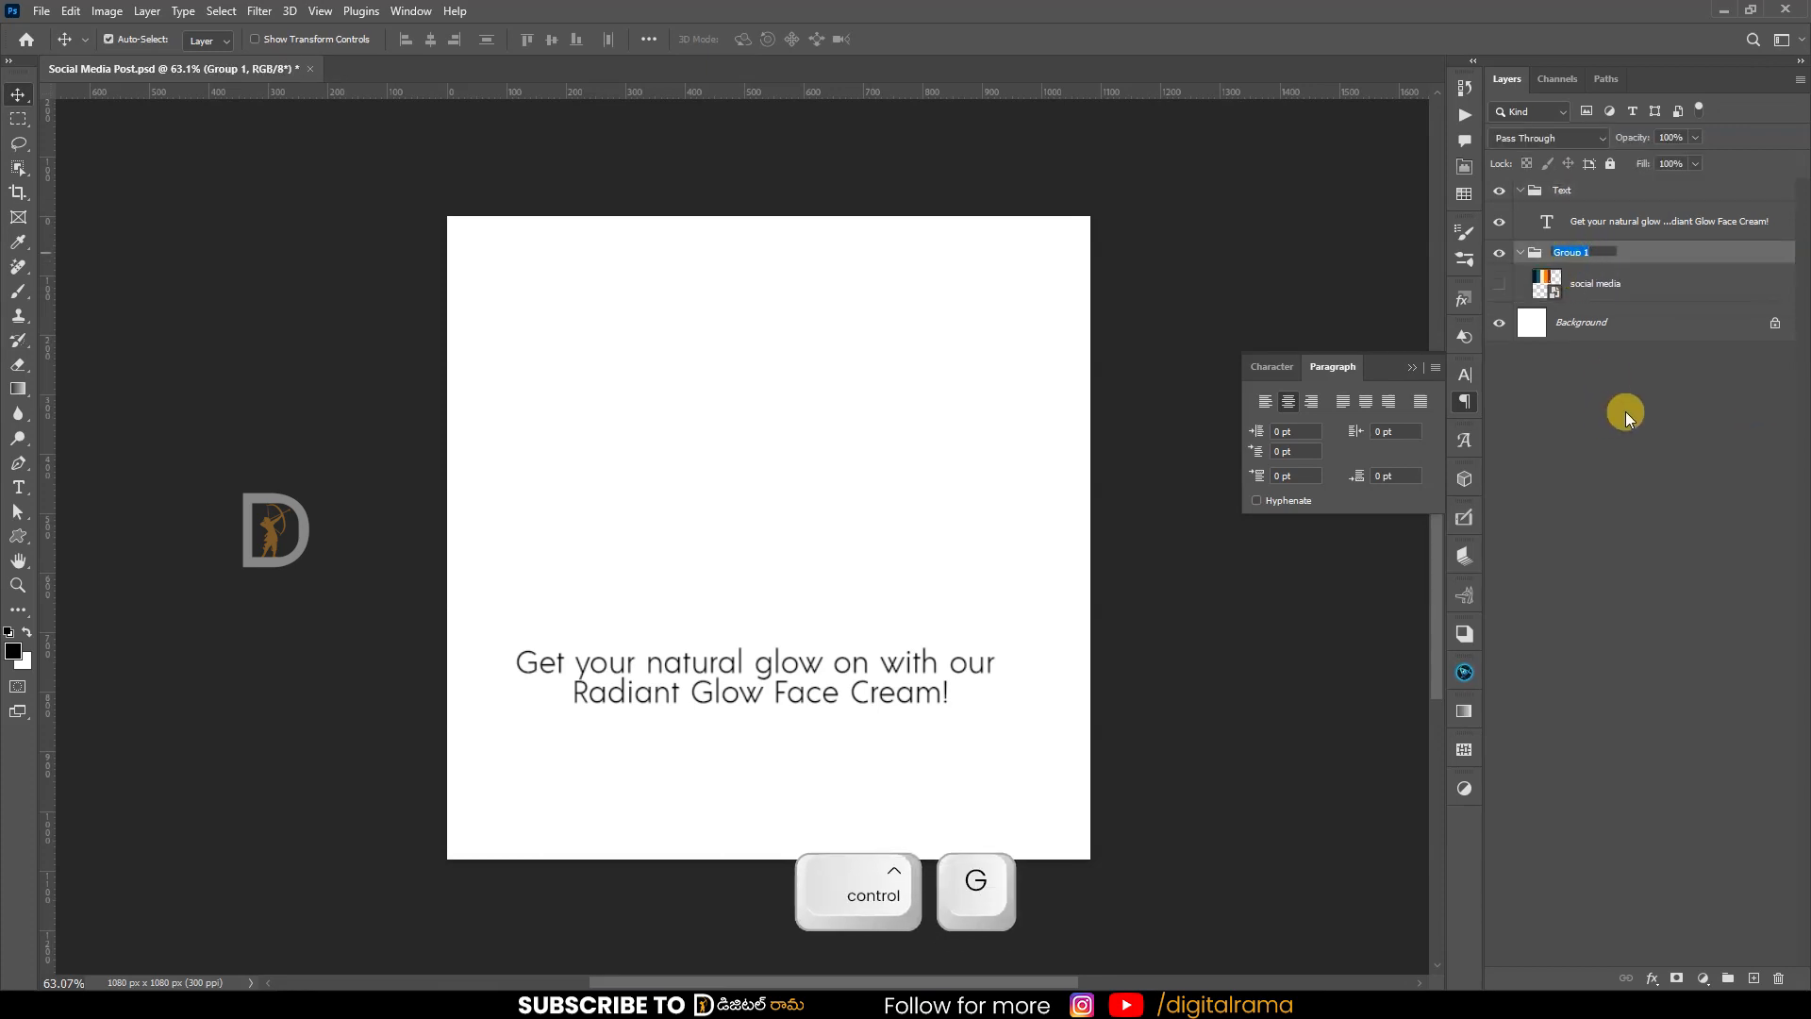
text(colo)
key(BackSpace)
text(lor)
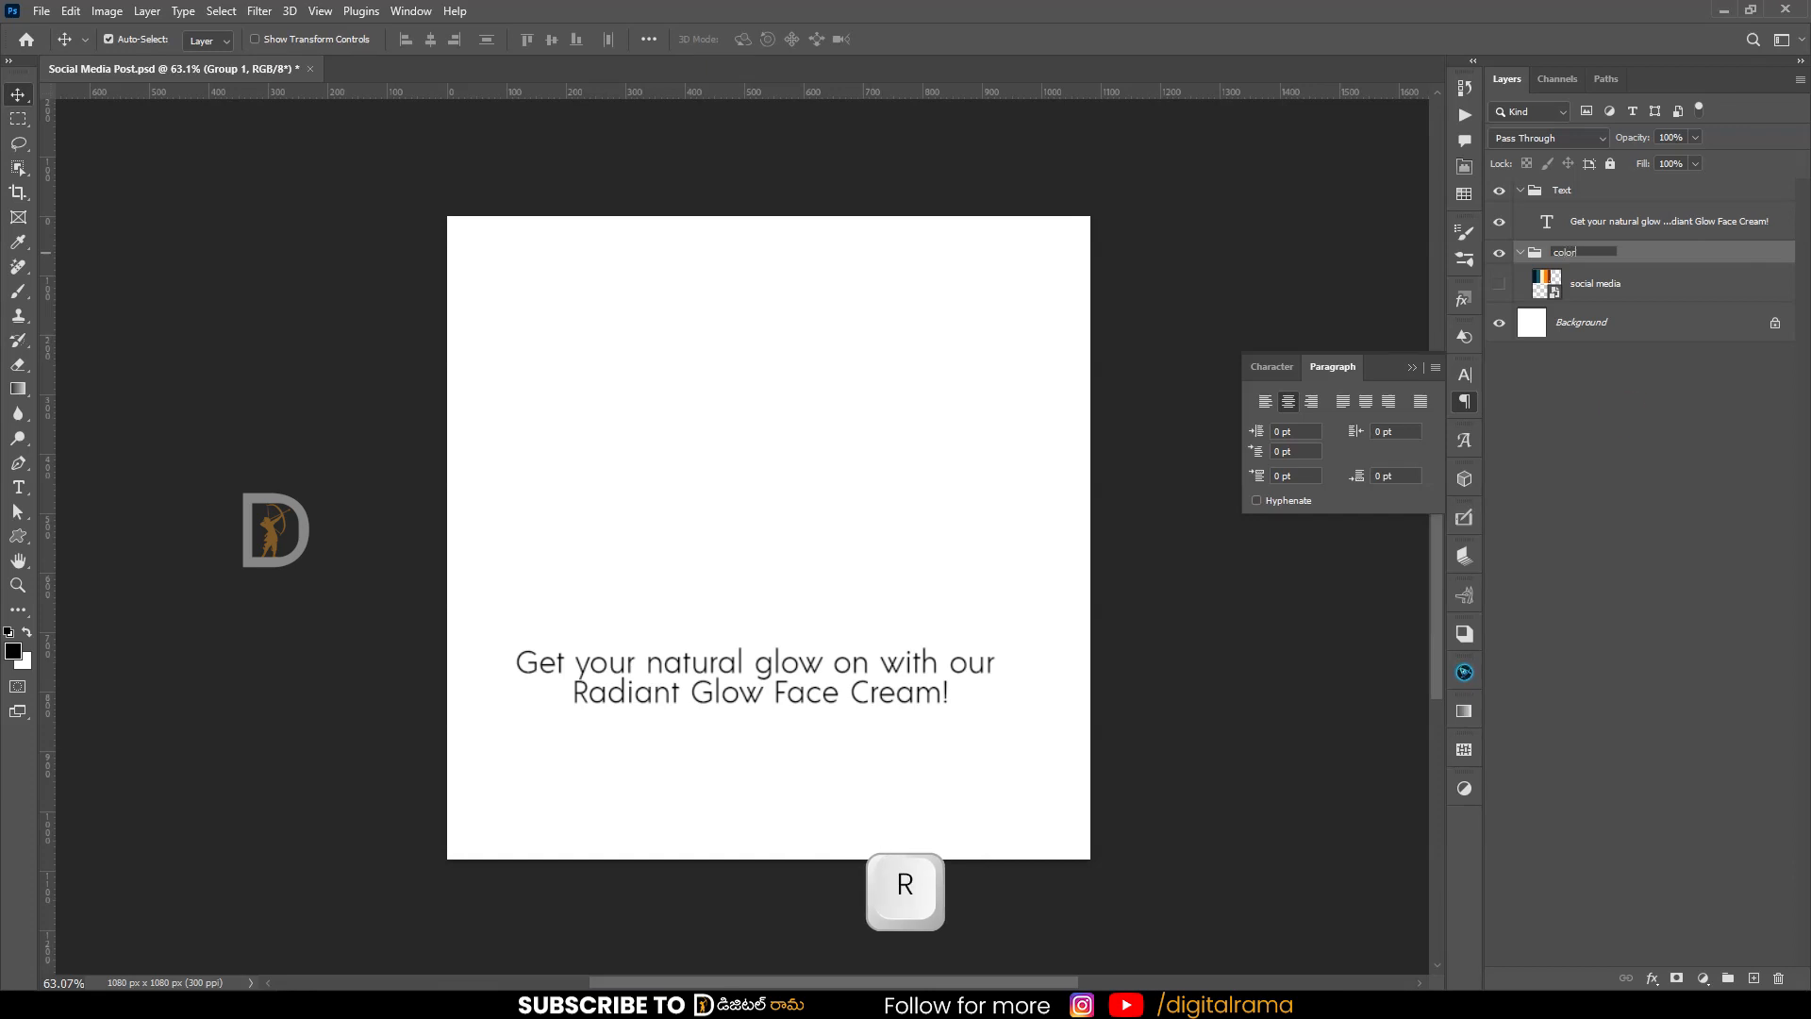
key(Return)
- Show the palette image, place the color group above the Text group and move the palette toward the canvas centre
click(1499, 283)
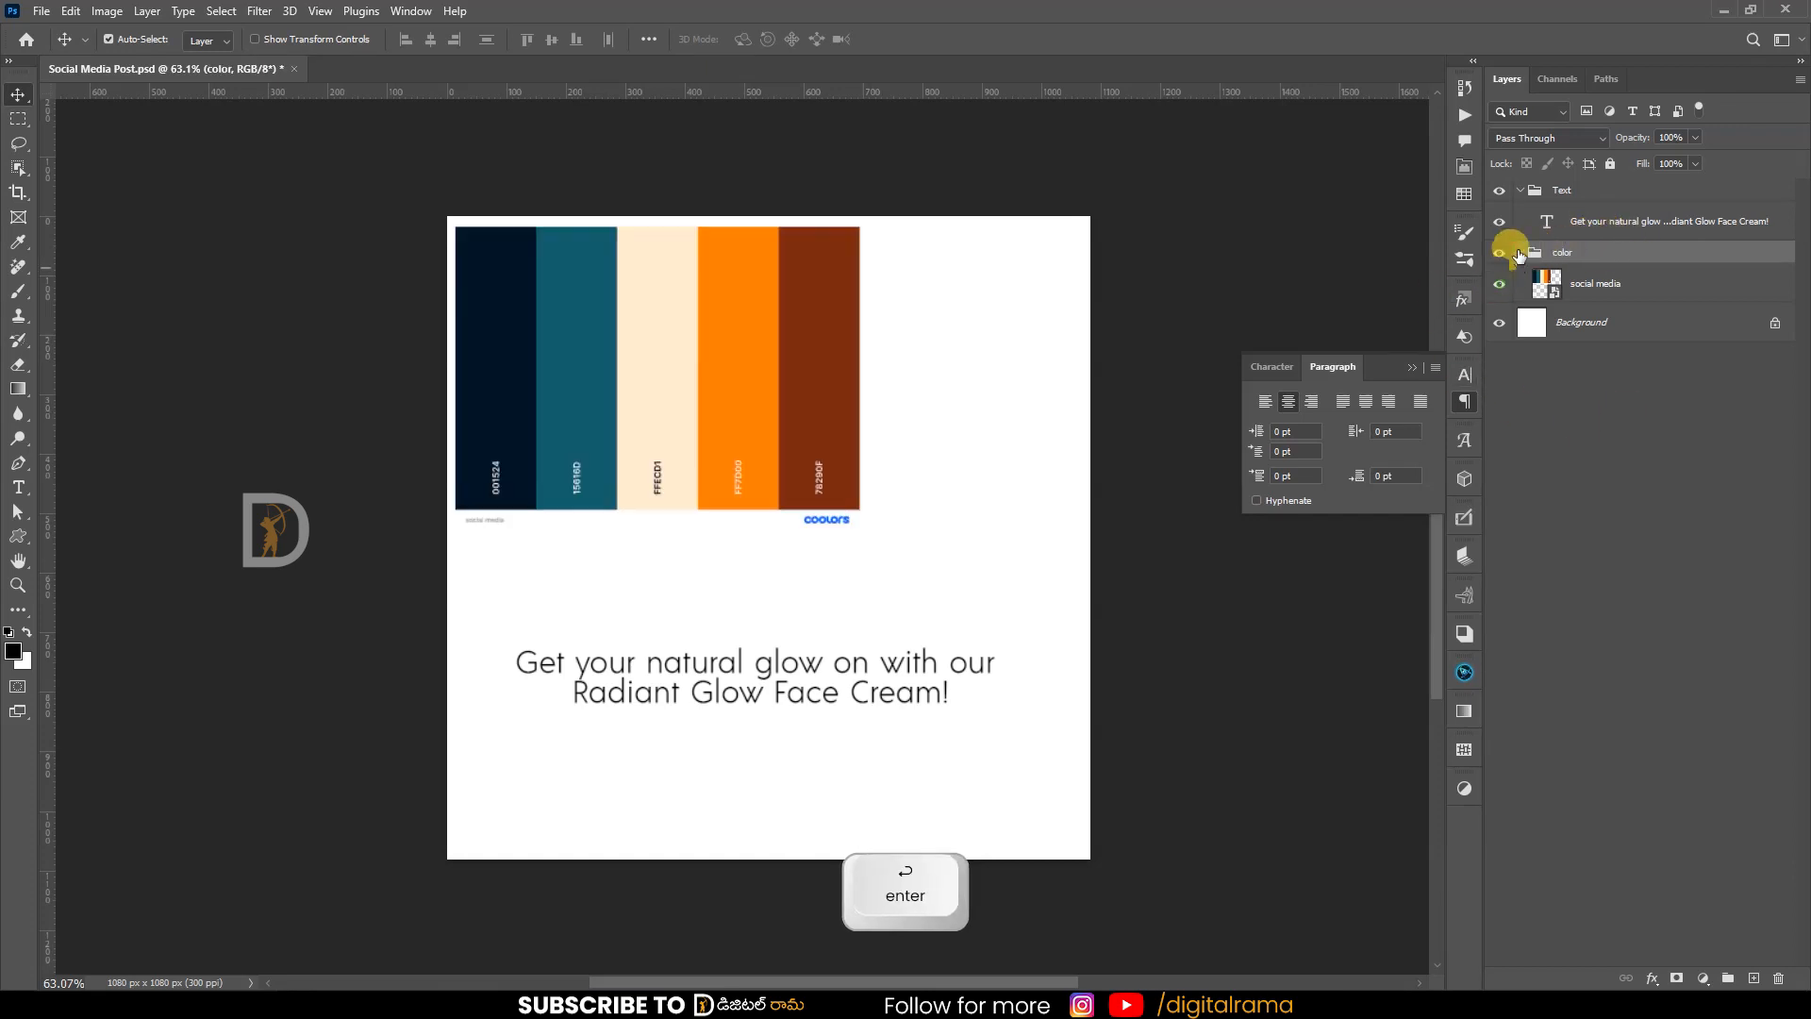
click(1520, 252)
click(1520, 189)
drag(1561, 191, 1568, 226)
drag(734, 383, 879, 427)
- Create a new group named "bg" and save the document
click(1615, 284)
click(1656, 500)
key(ctrl+g)
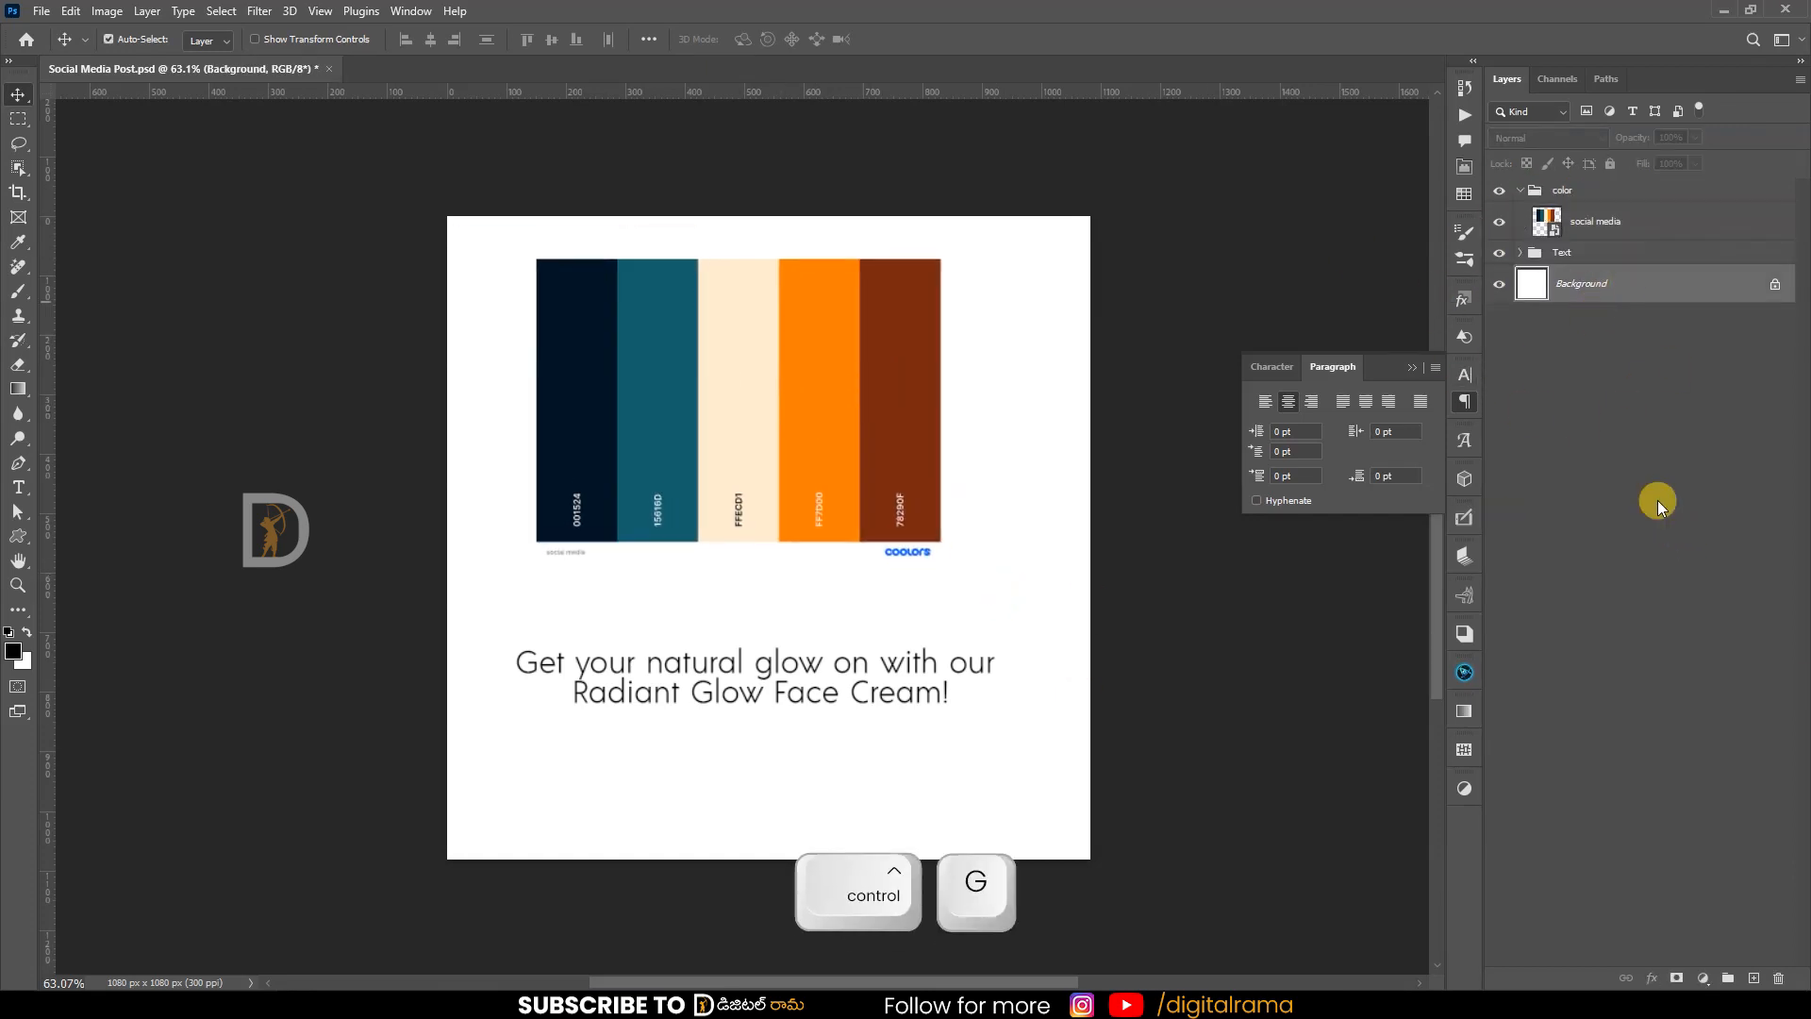
double_click(1563, 190)
text(bg)
key(ctrl+s)
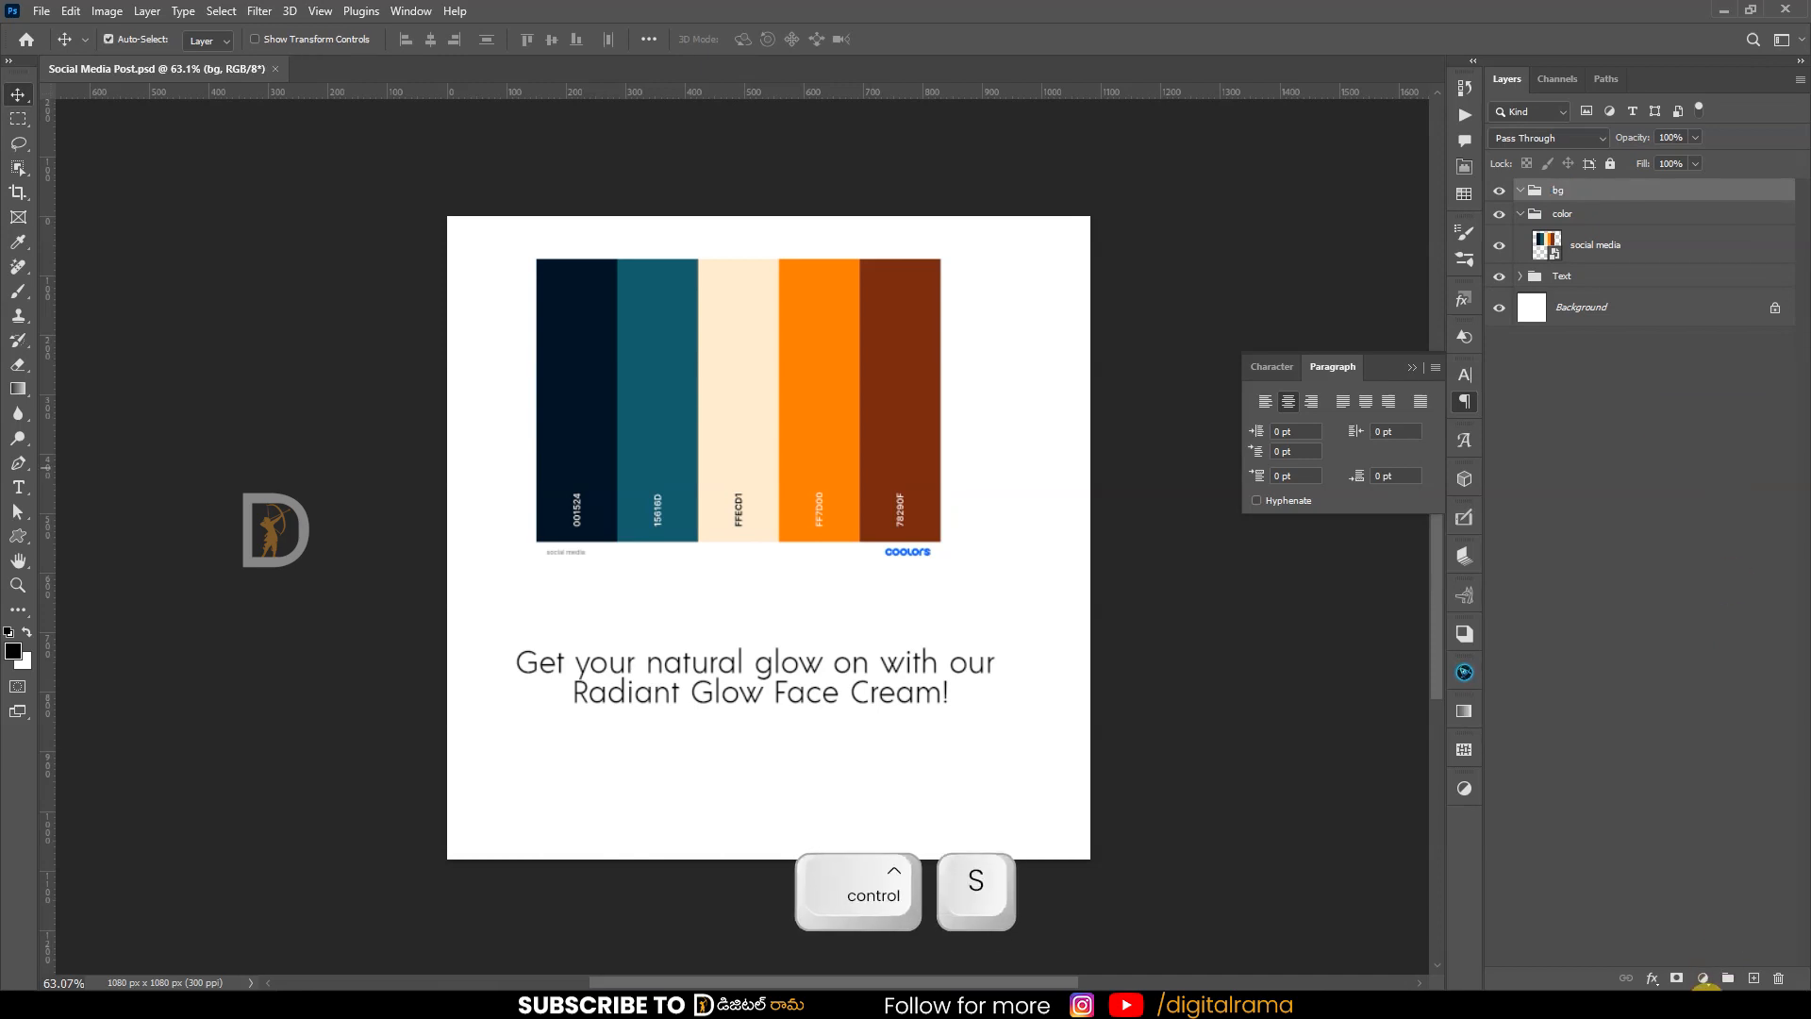
- Add a solid color fill layer in the bg group, sampling the palette's cream swatch FFECD1
click(1703, 978)
click(1686, 637)
click(1609, 653)
click(1499, 221)
double_click(1543, 219)
click(724, 388)
click(1609, 653)
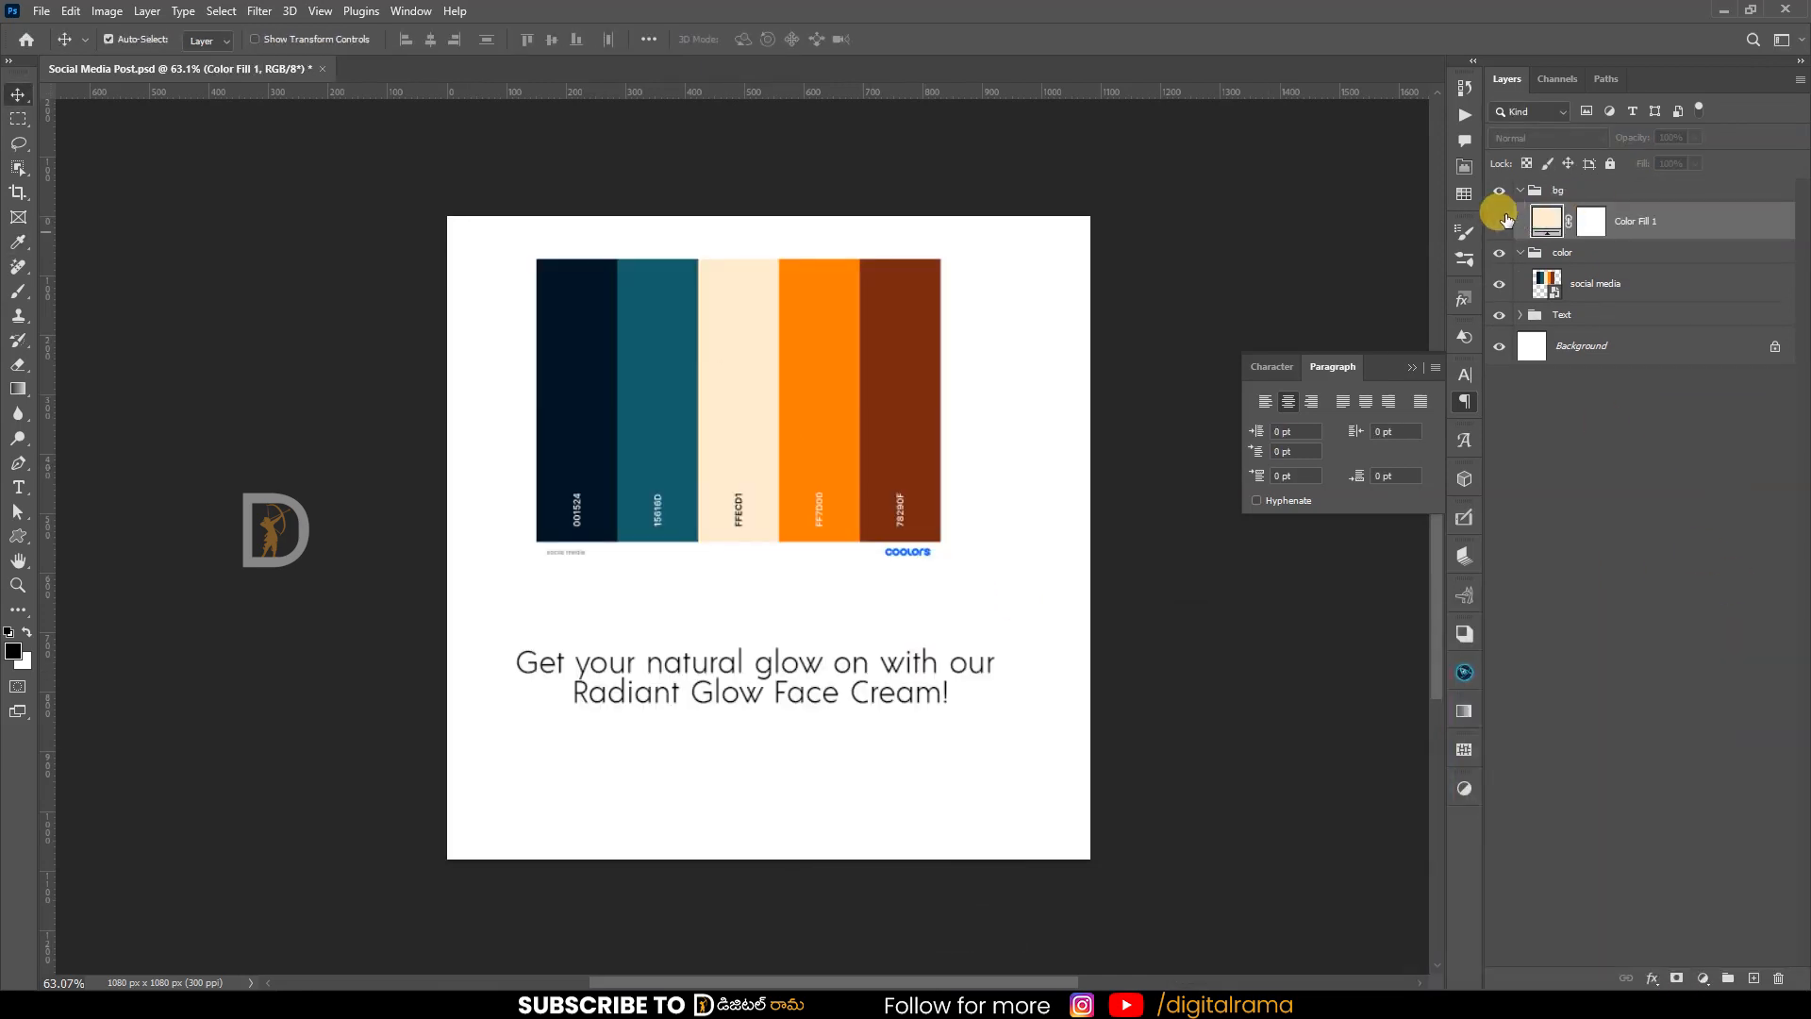
- Show the cream fill, move the bg group below the Text group and shift the palette image left
click(1500, 220)
click(1520, 190)
drag(1558, 191, 1594, 292)
key(space)
drag(966, 655, 967, 632)
drag(828, 435, 797, 466)
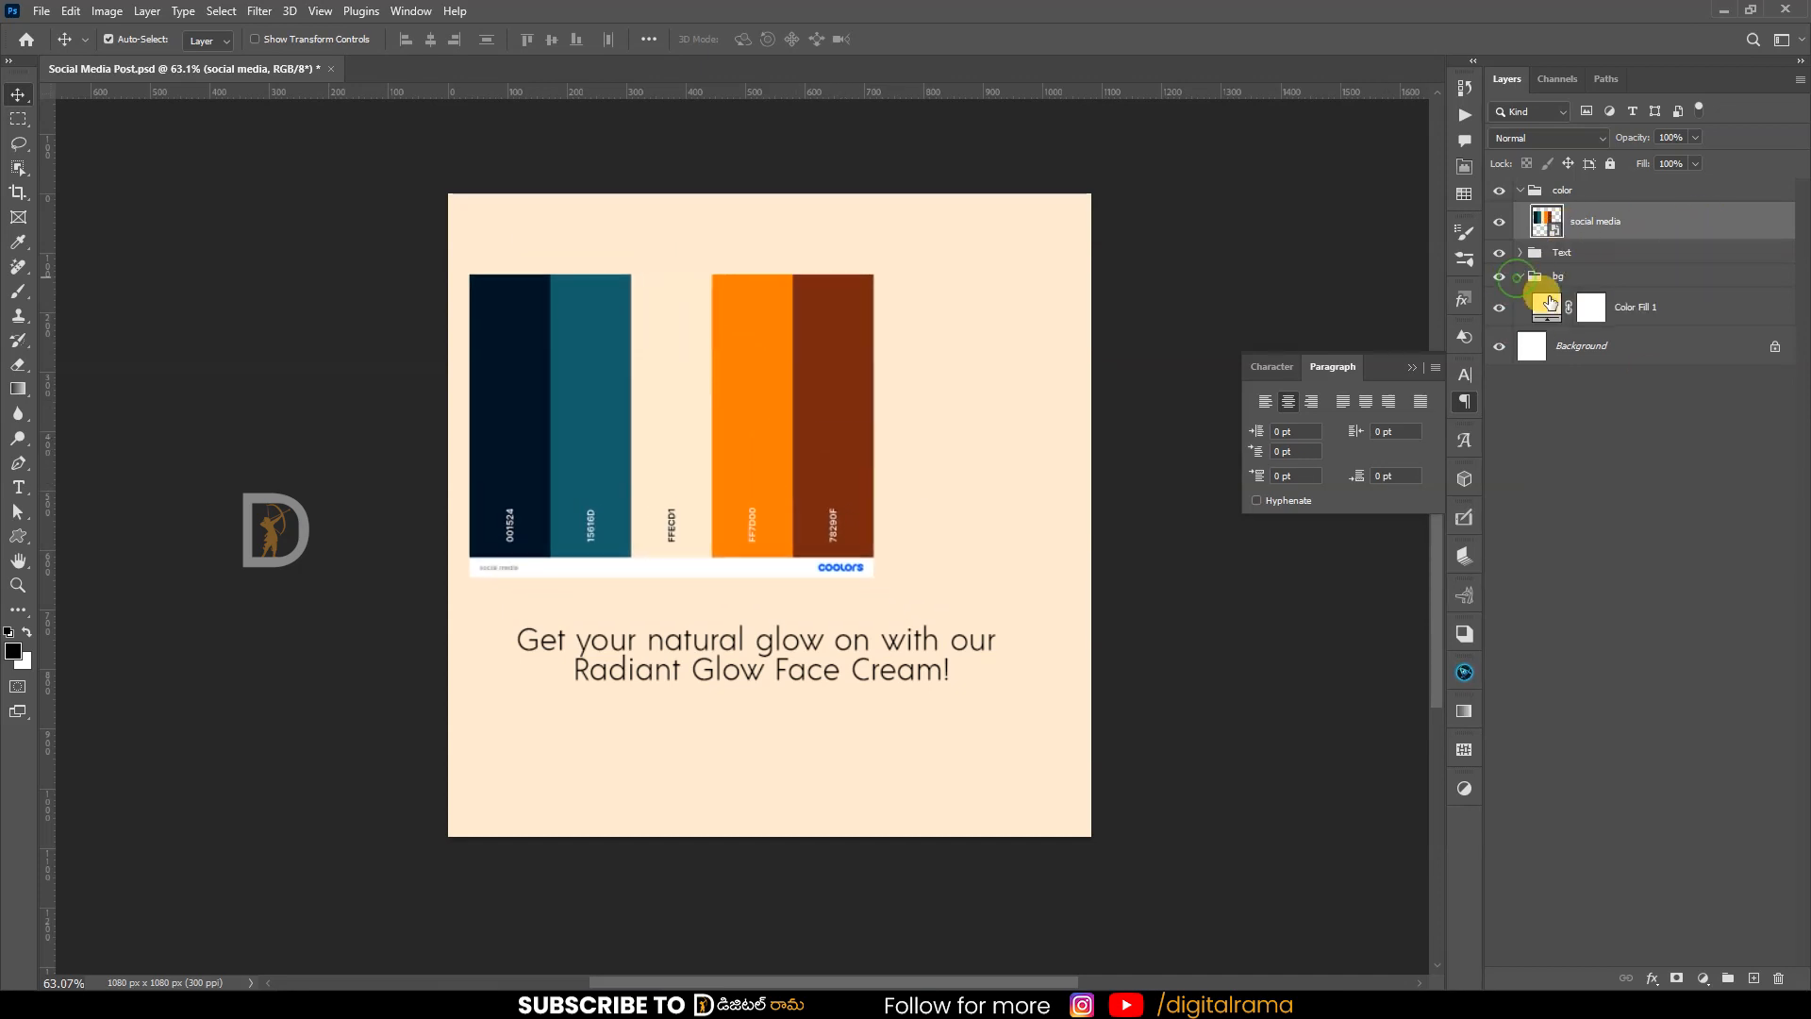
- Try the palette's teal and navy swatches on the background fill and return it to the cream swatch
double_click(1547, 305)
click(854, 368)
click(638, 373)
click(573, 388)
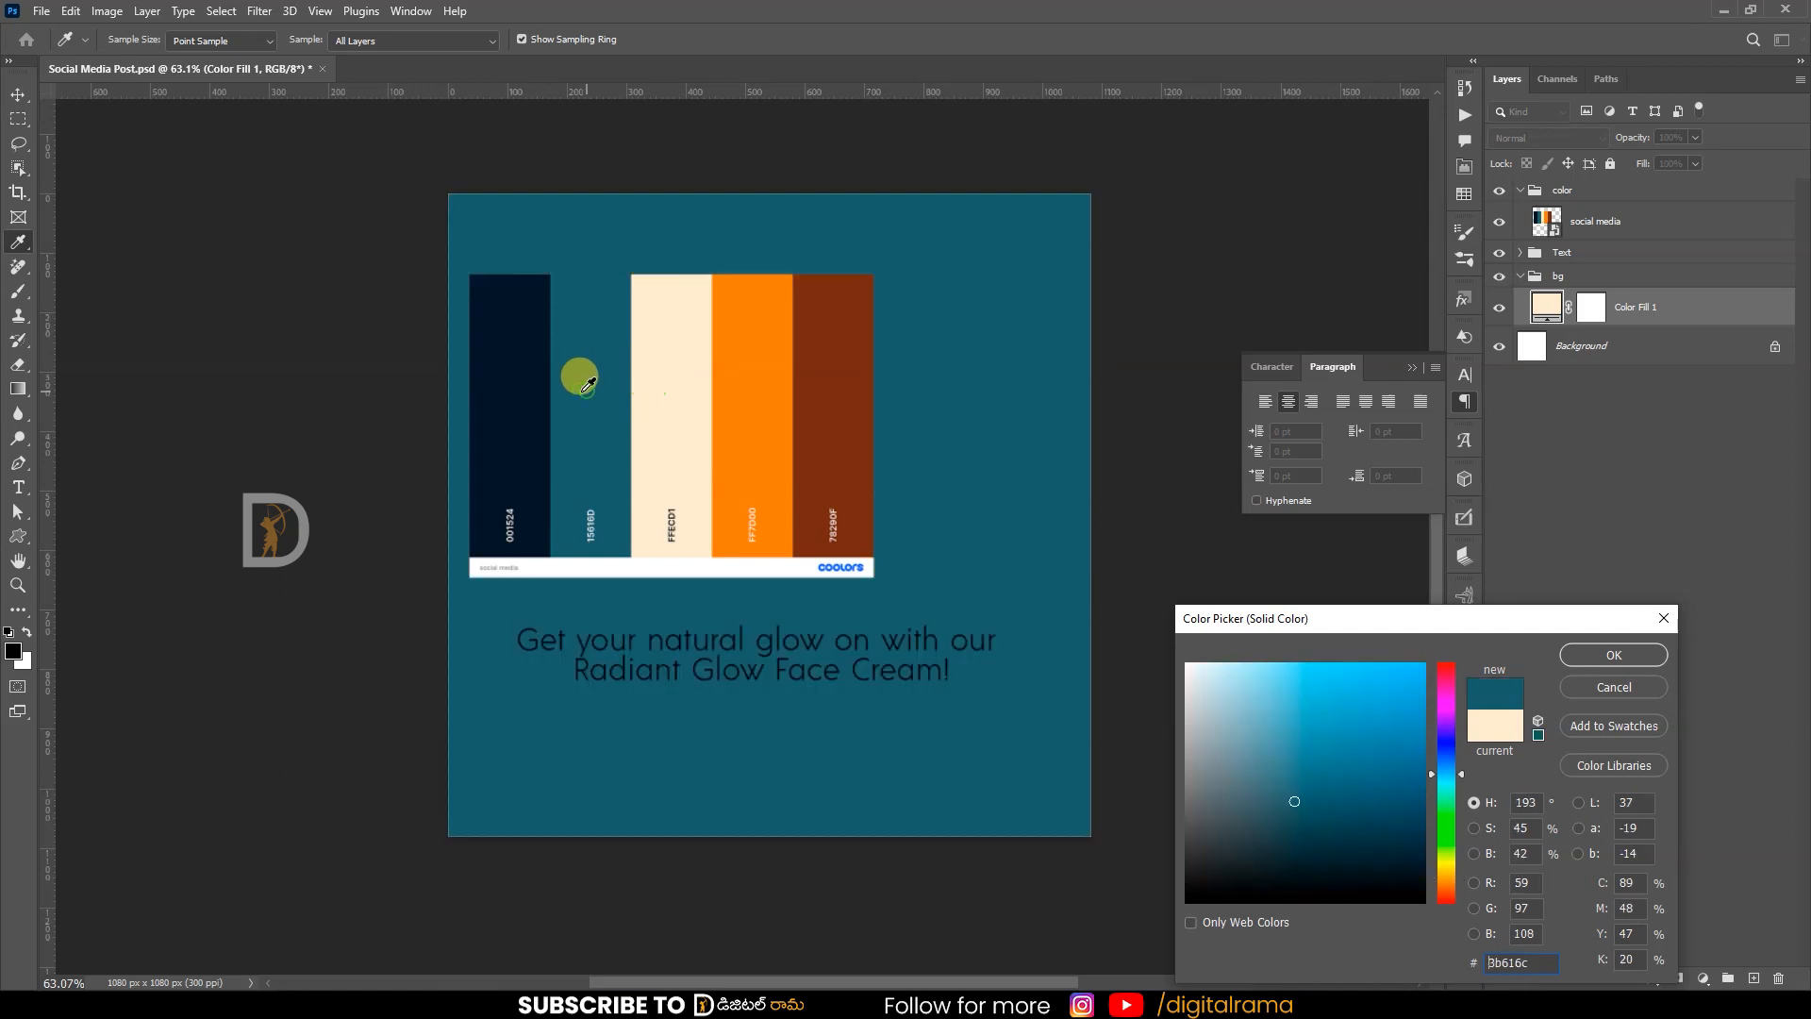
click(524, 389)
click(663, 393)
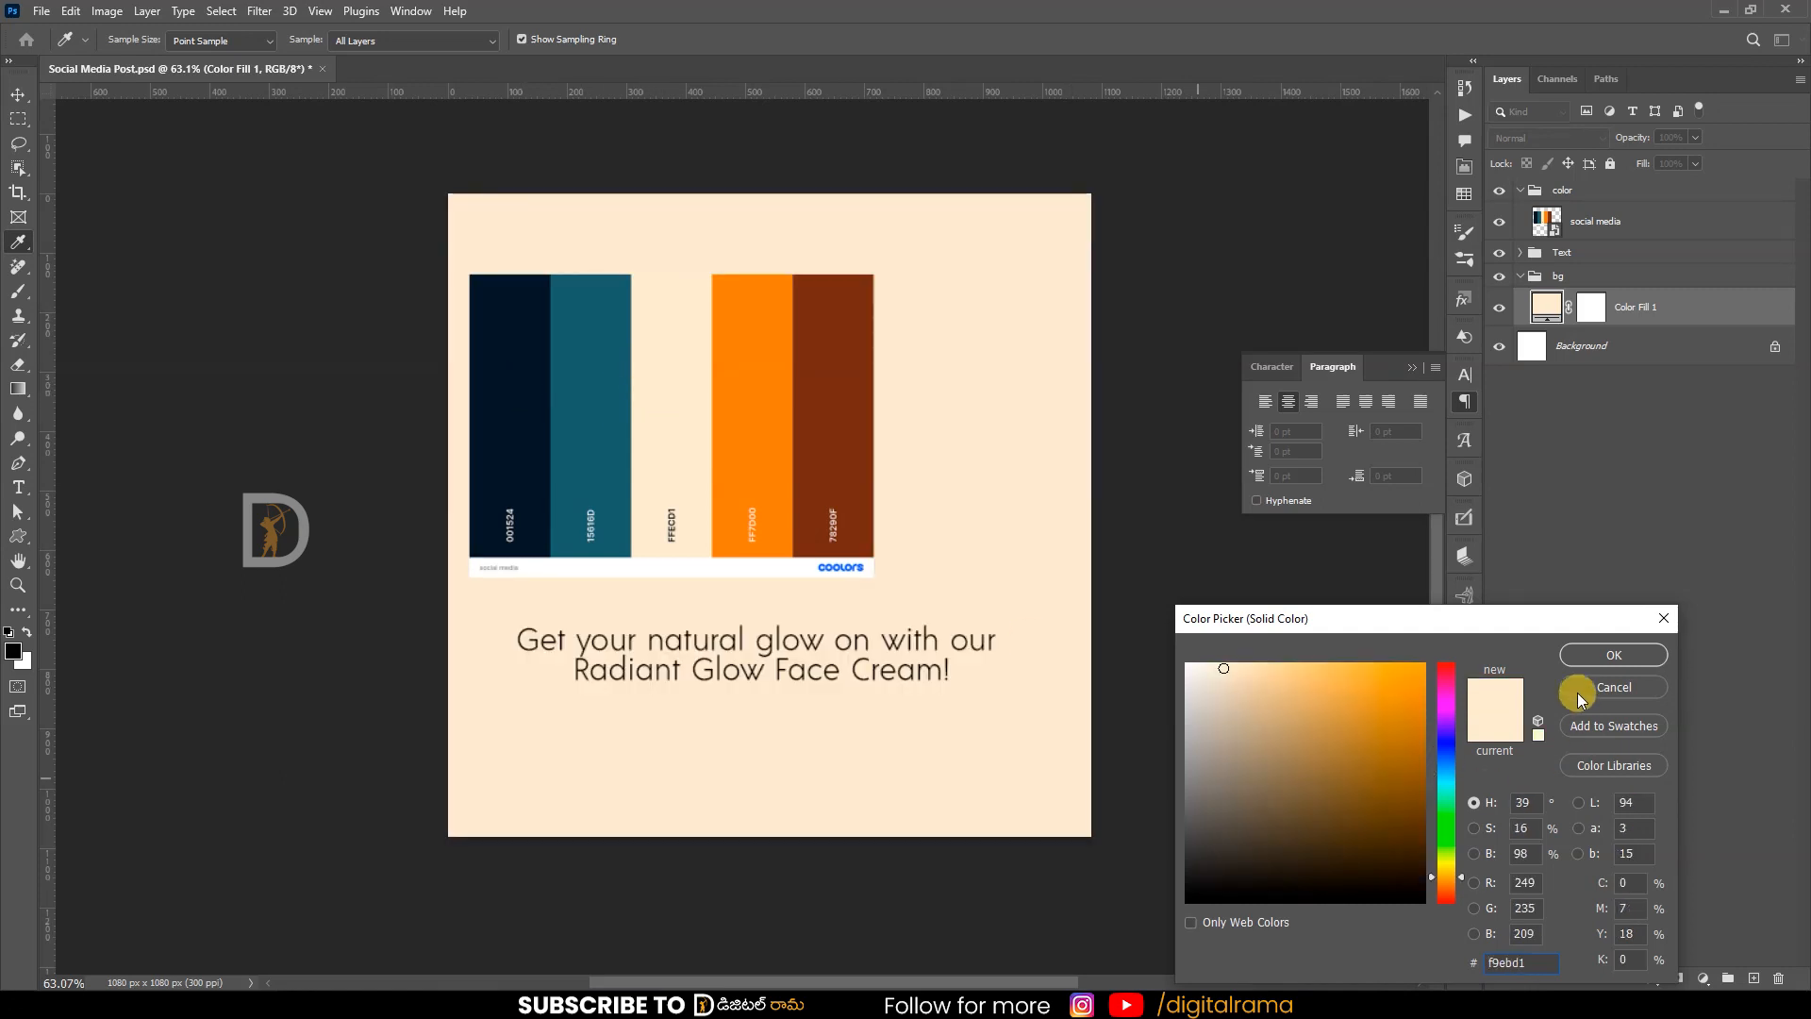
click(1586, 661)
- Scale the palette image down, place it in the left part of the canvas and nudge the headline text
drag(771, 419, 888, 499)
key(ctrl+t)
drag(990, 651, 806, 517)
drag(728, 459, 622, 510)
key(Return)
drag(774, 514, 830, 514)
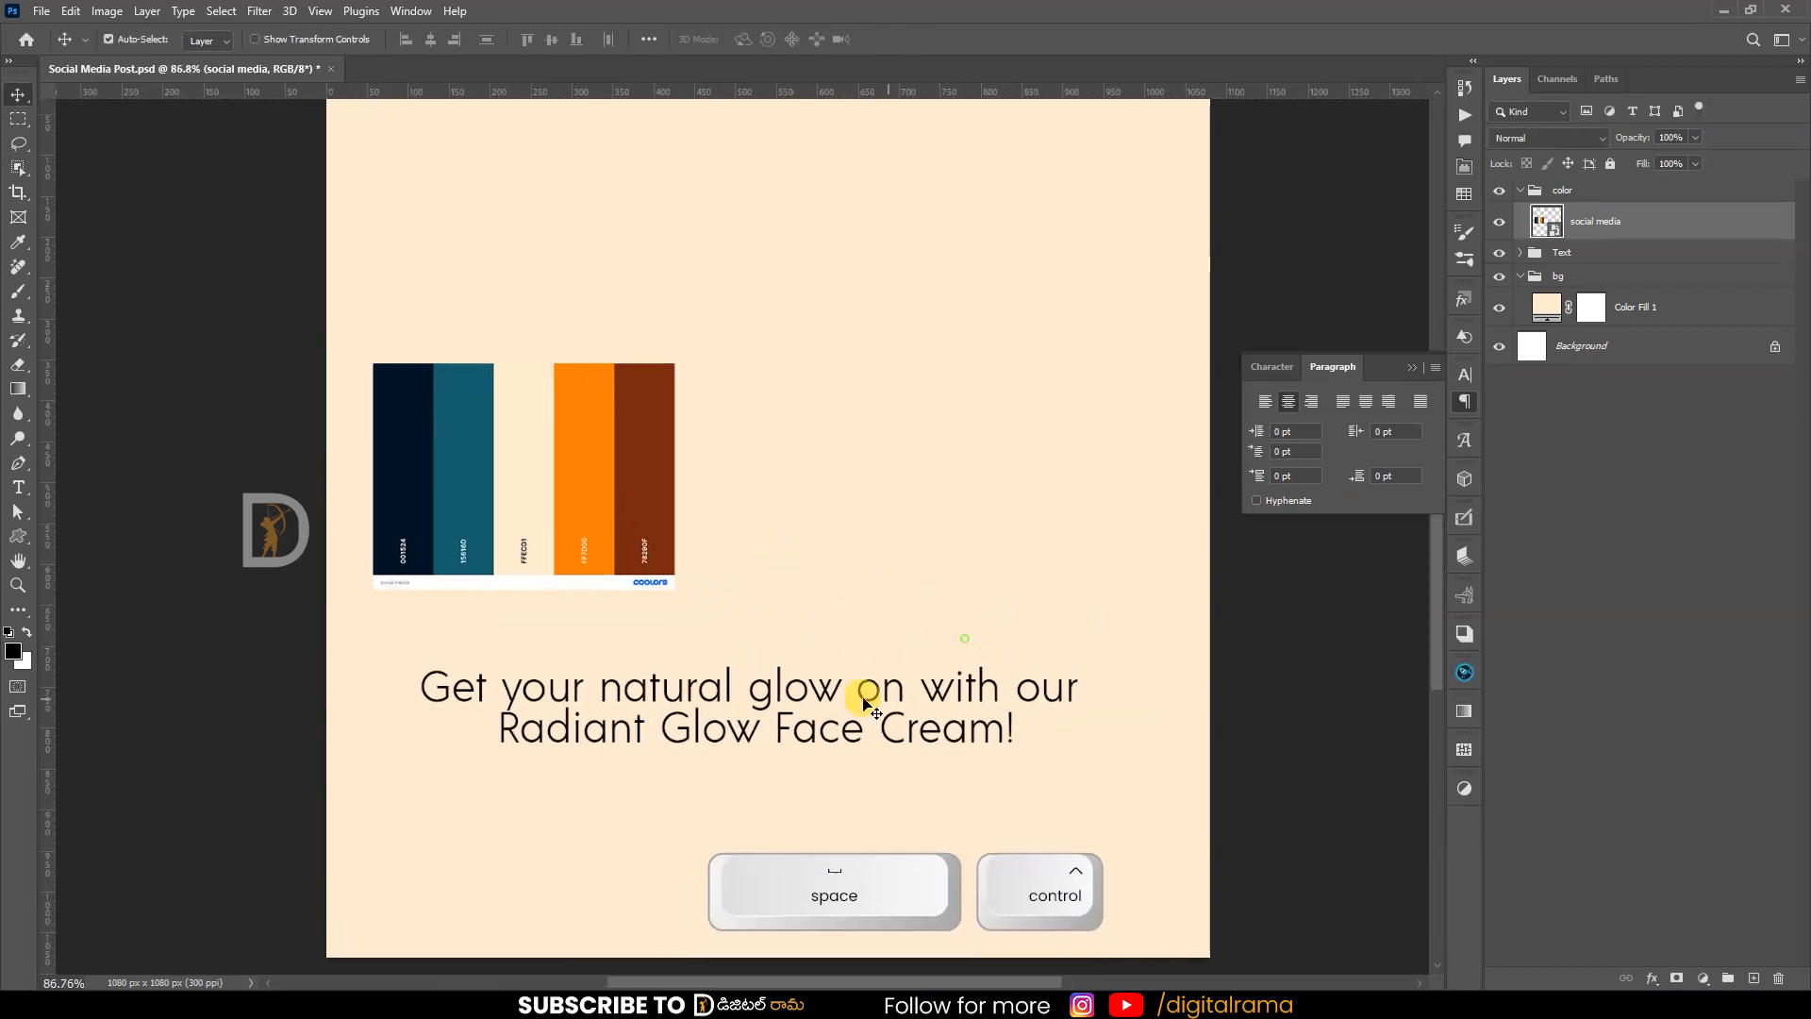
drag(855, 701, 868, 709)
drag(761, 573, 754, 573)
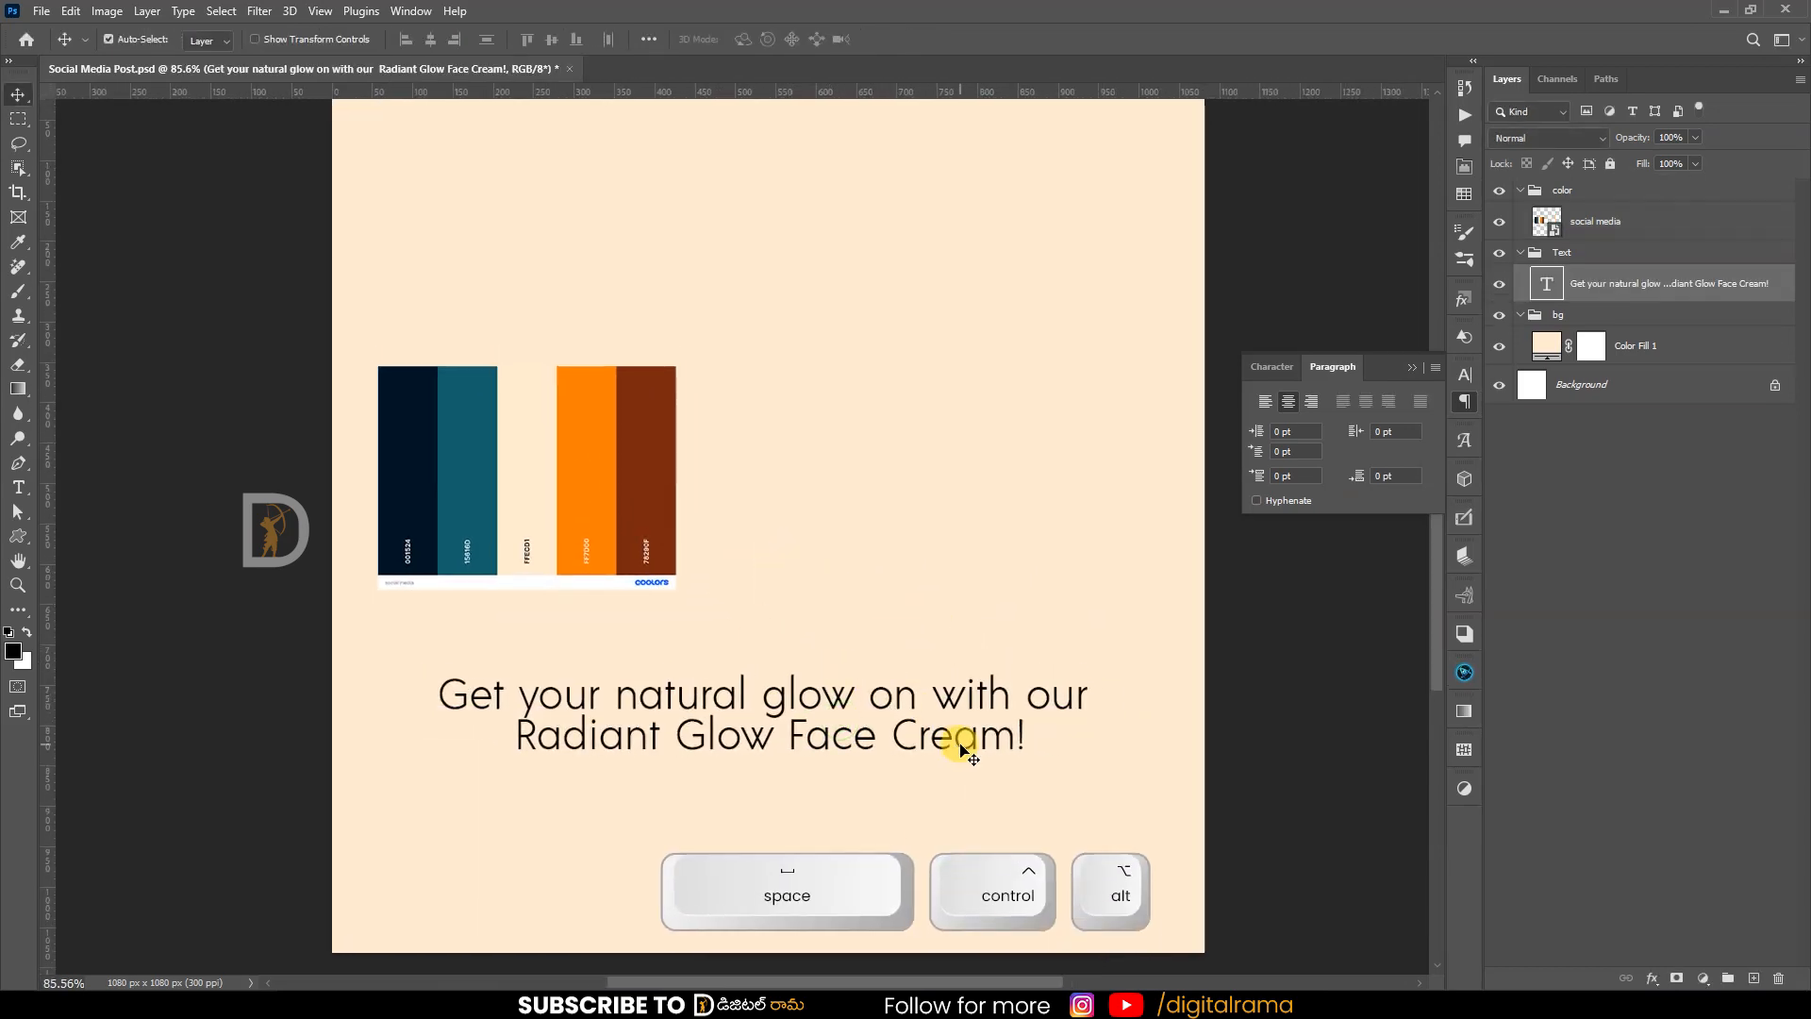
- Try palette swatches on the words "Glow Face Cream" in the headline and apply the brown 78290F swatch
double_click(910, 728)
click(555, 745)
click(517, 736)
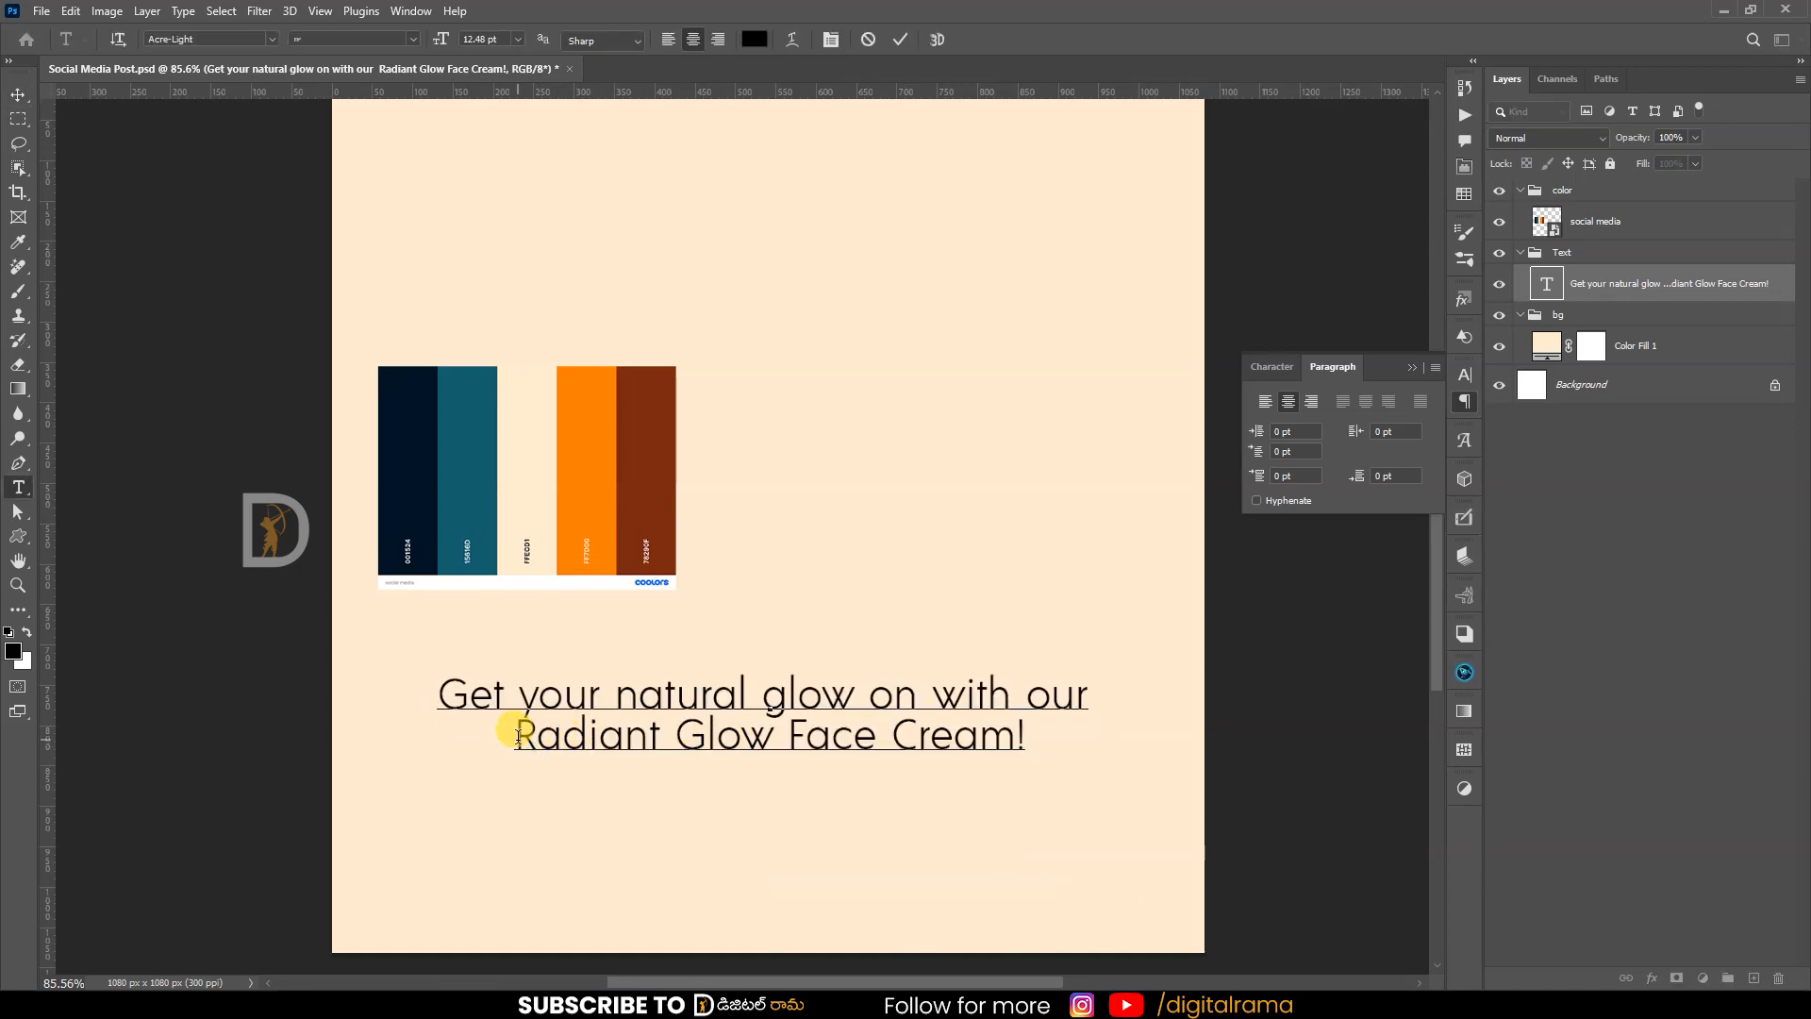
drag(921, 729, 1027, 729)
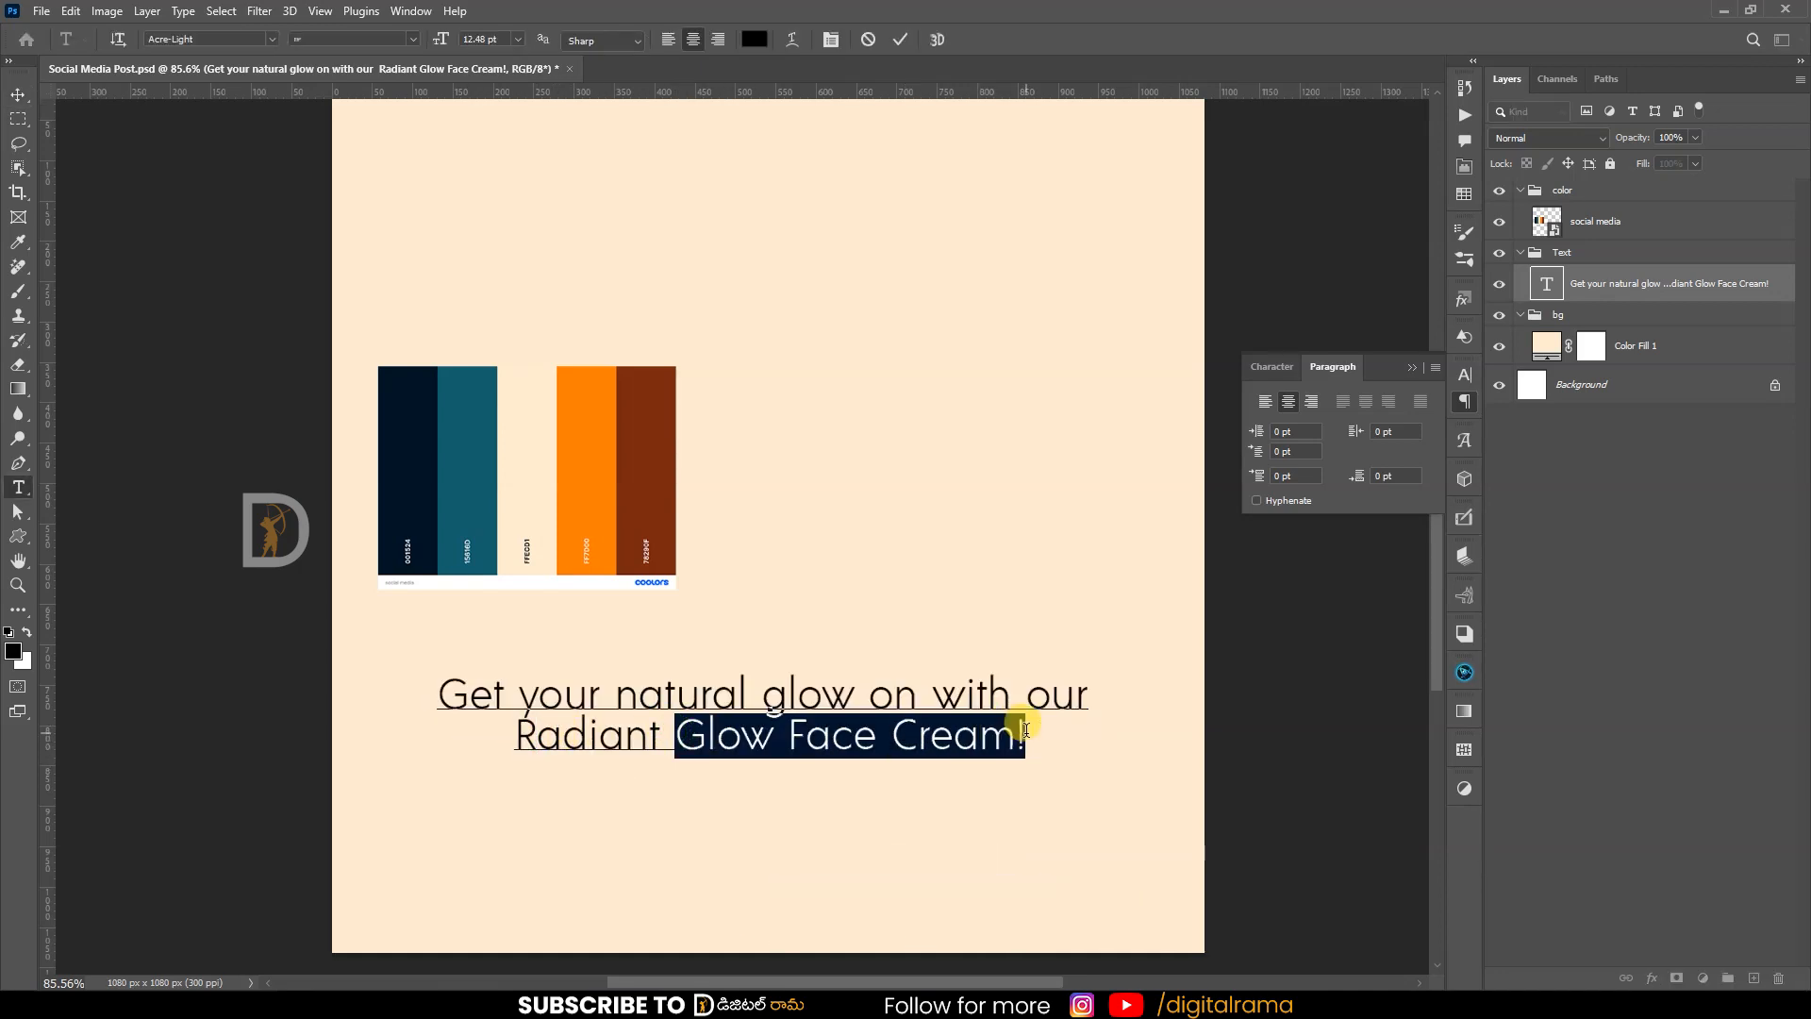
click(1285, 368)
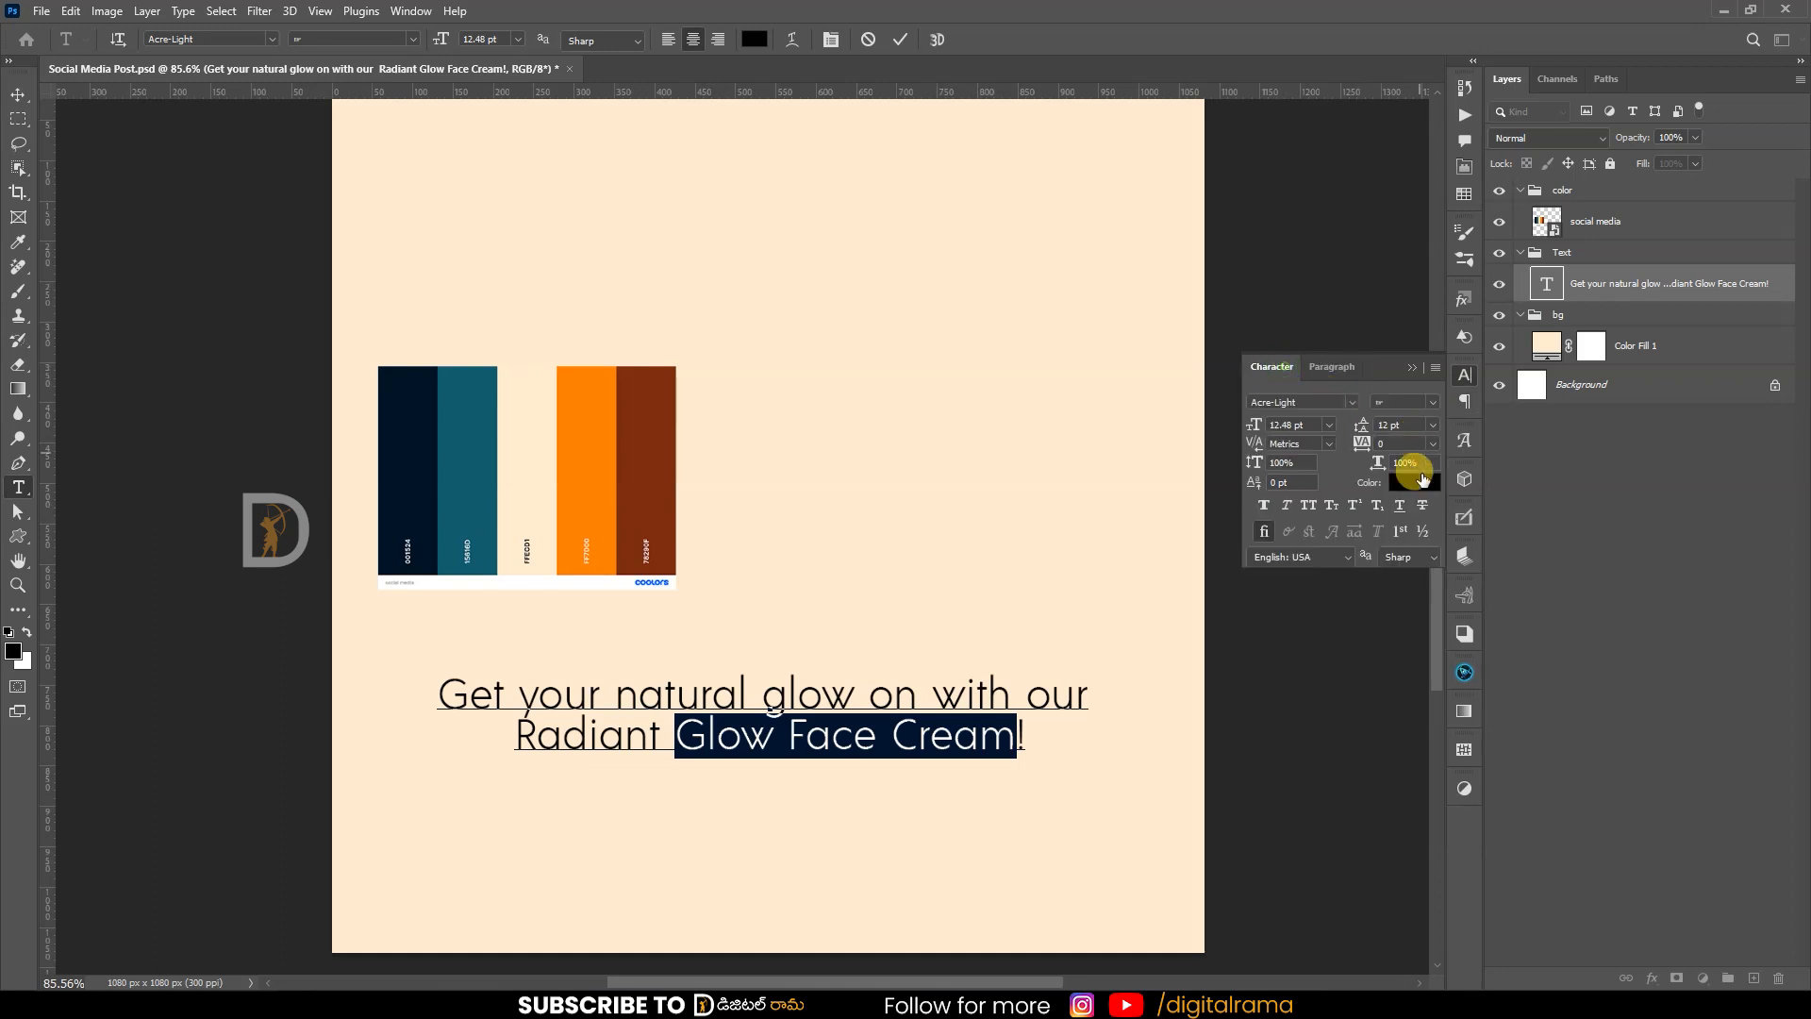
click(1414, 482)
click(604, 437)
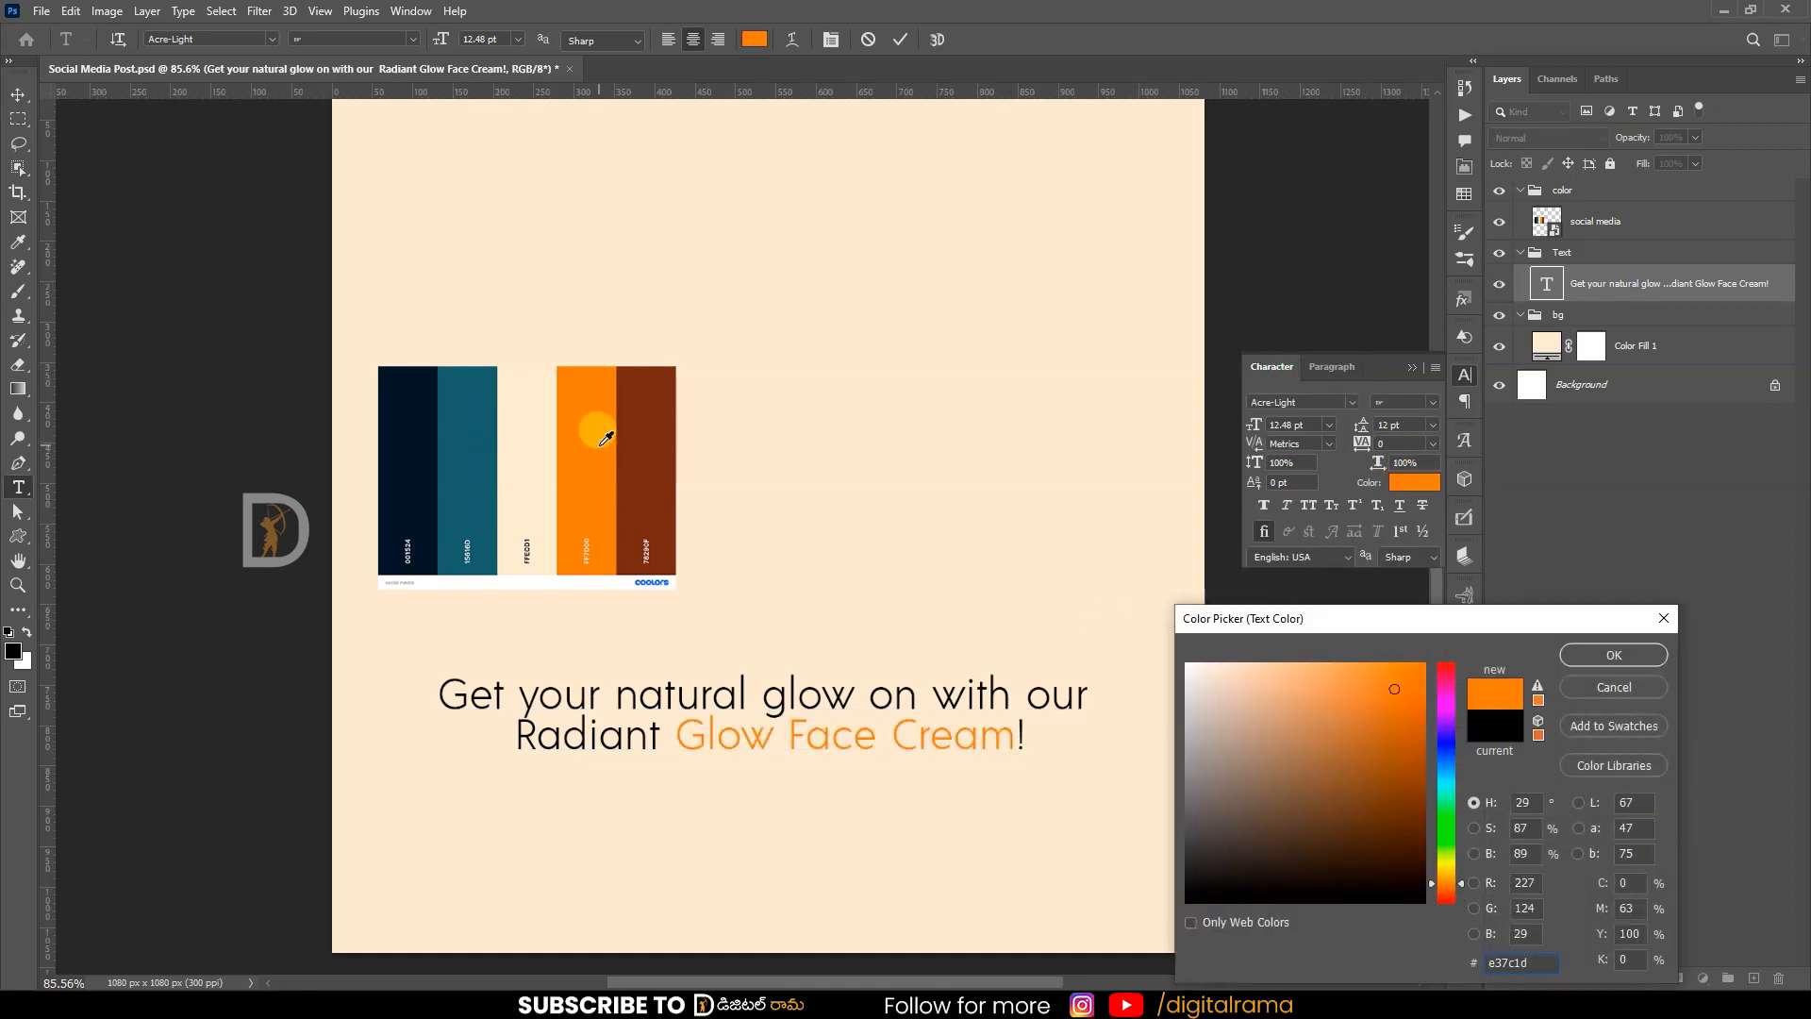
click(495, 466)
click(459, 463)
click(655, 443)
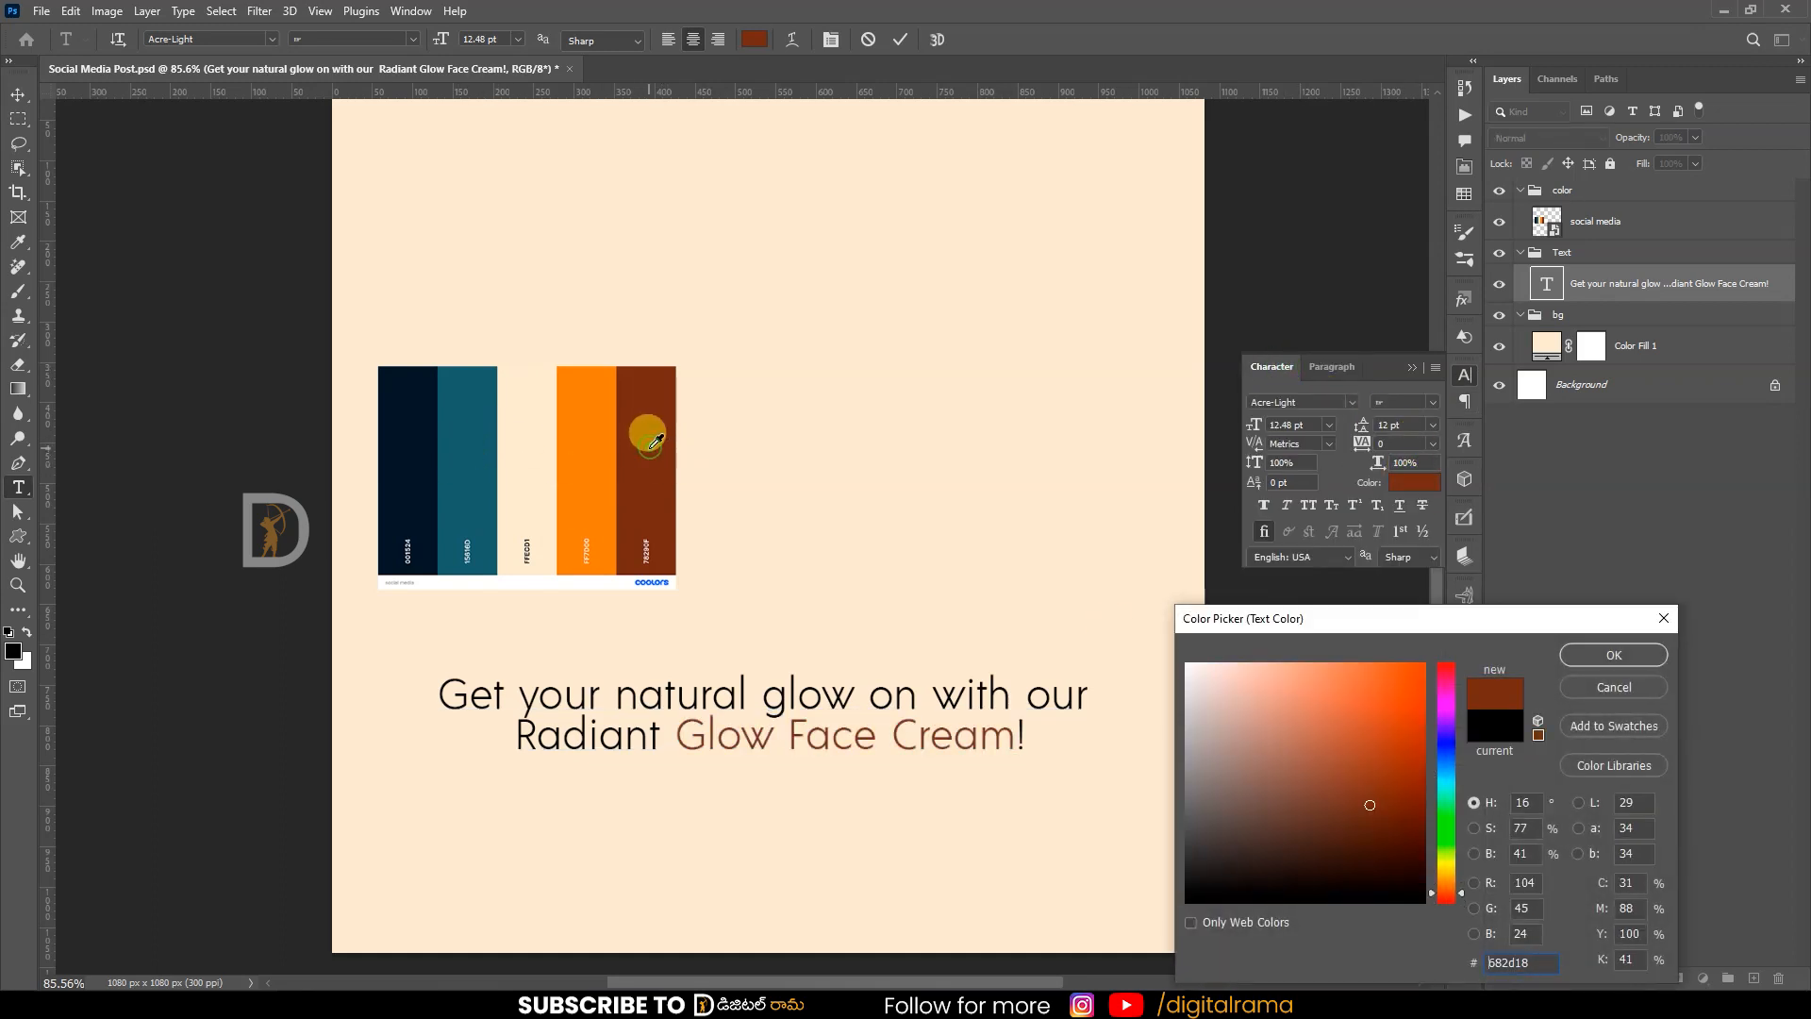
click(1592, 666)
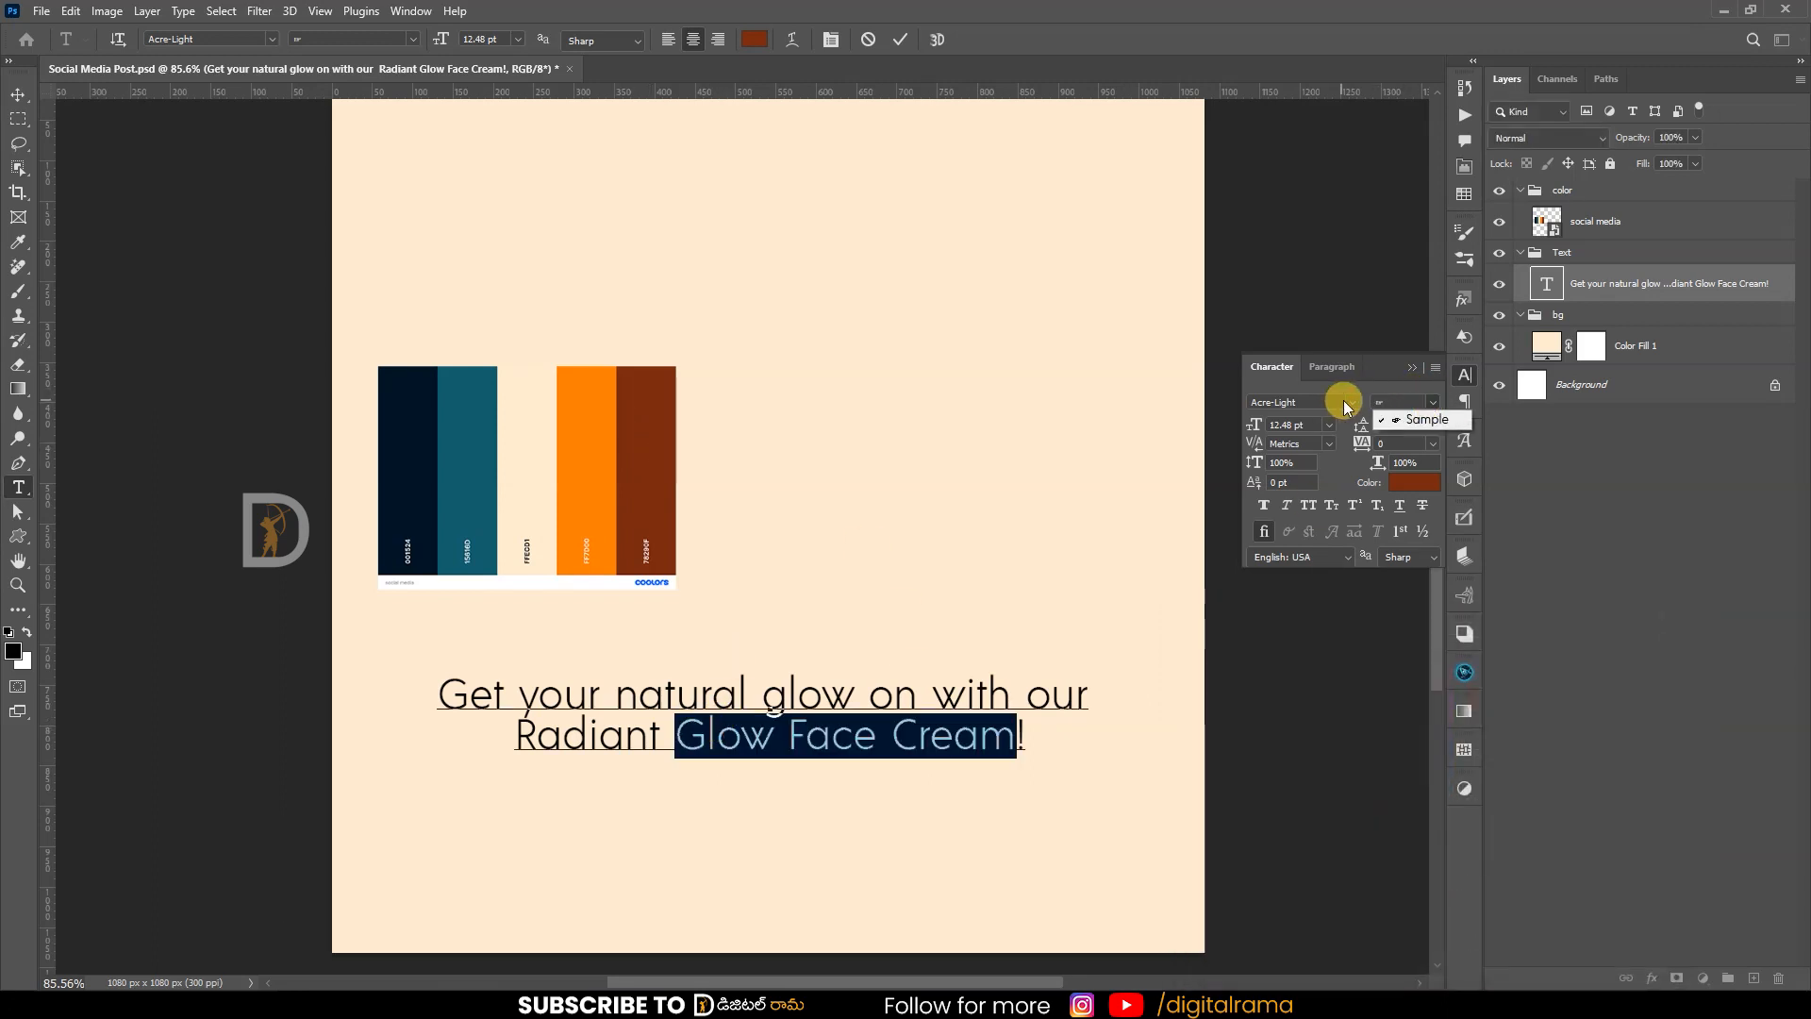
- Set the words "Glow Face Cream" to the Acre-Bold font and close the character settings
text(Acre-)
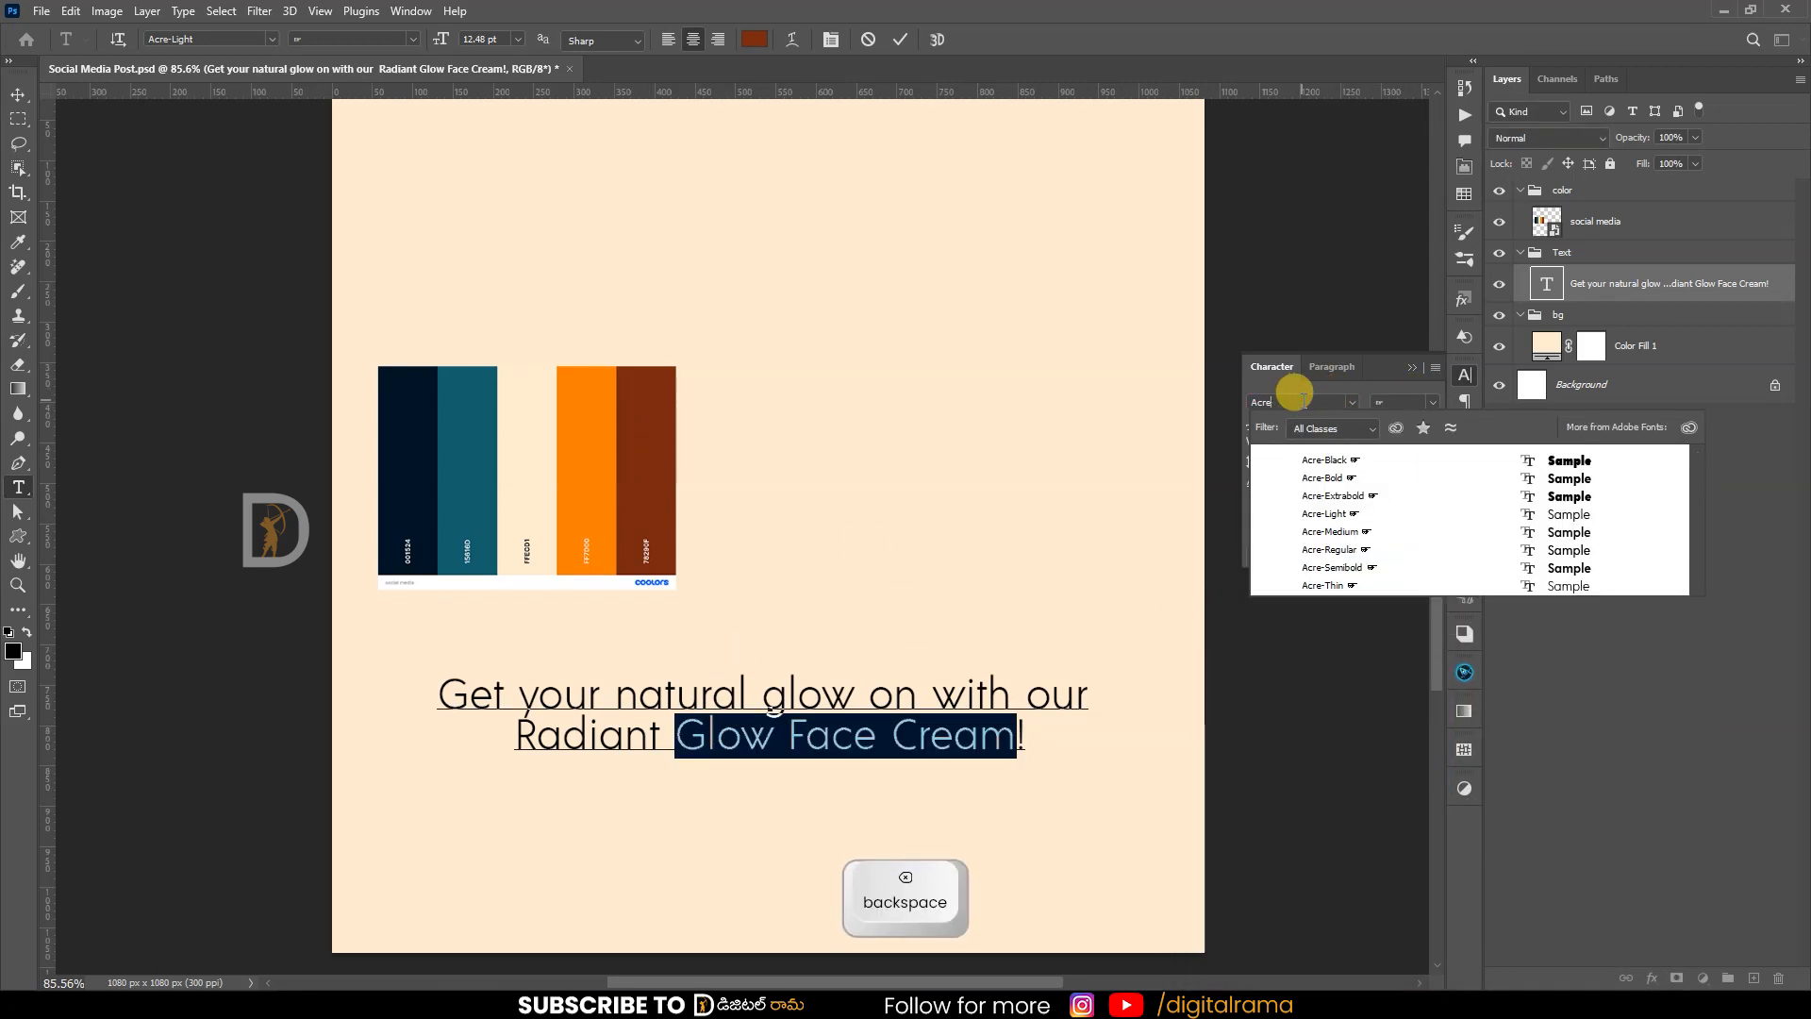
click(1347, 554)
click(1346, 479)
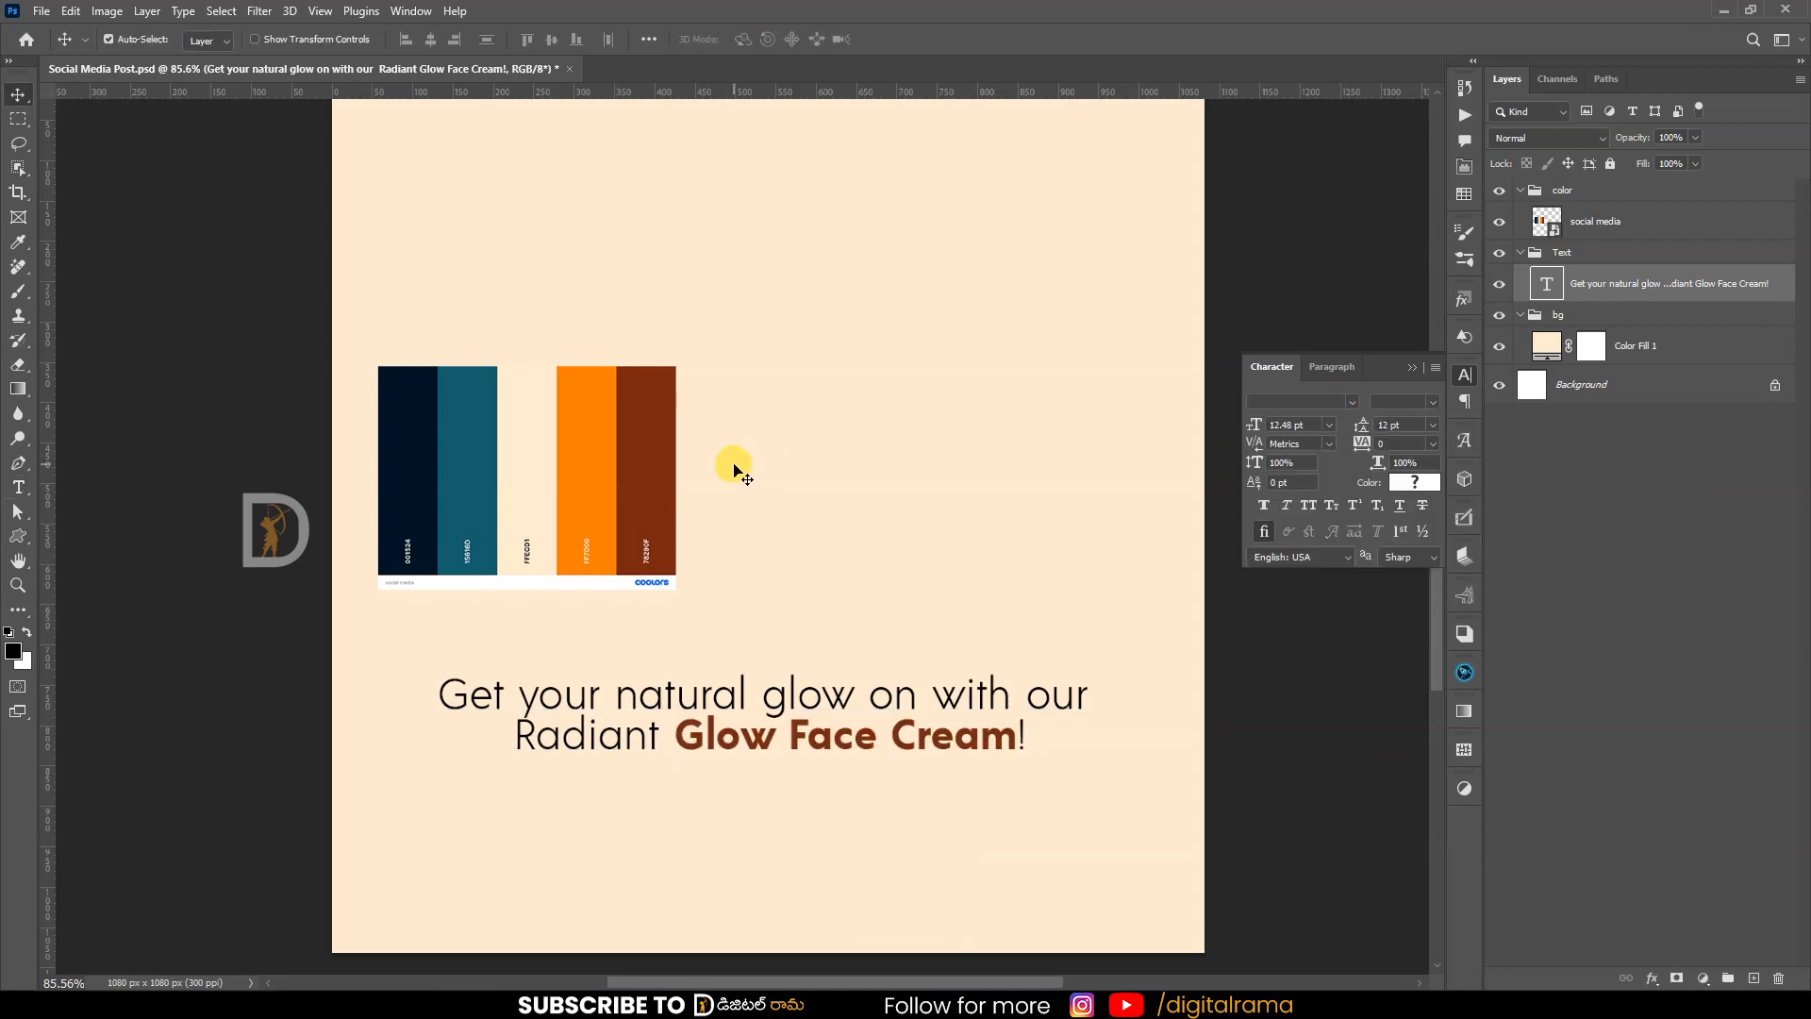
click(1453, 370)
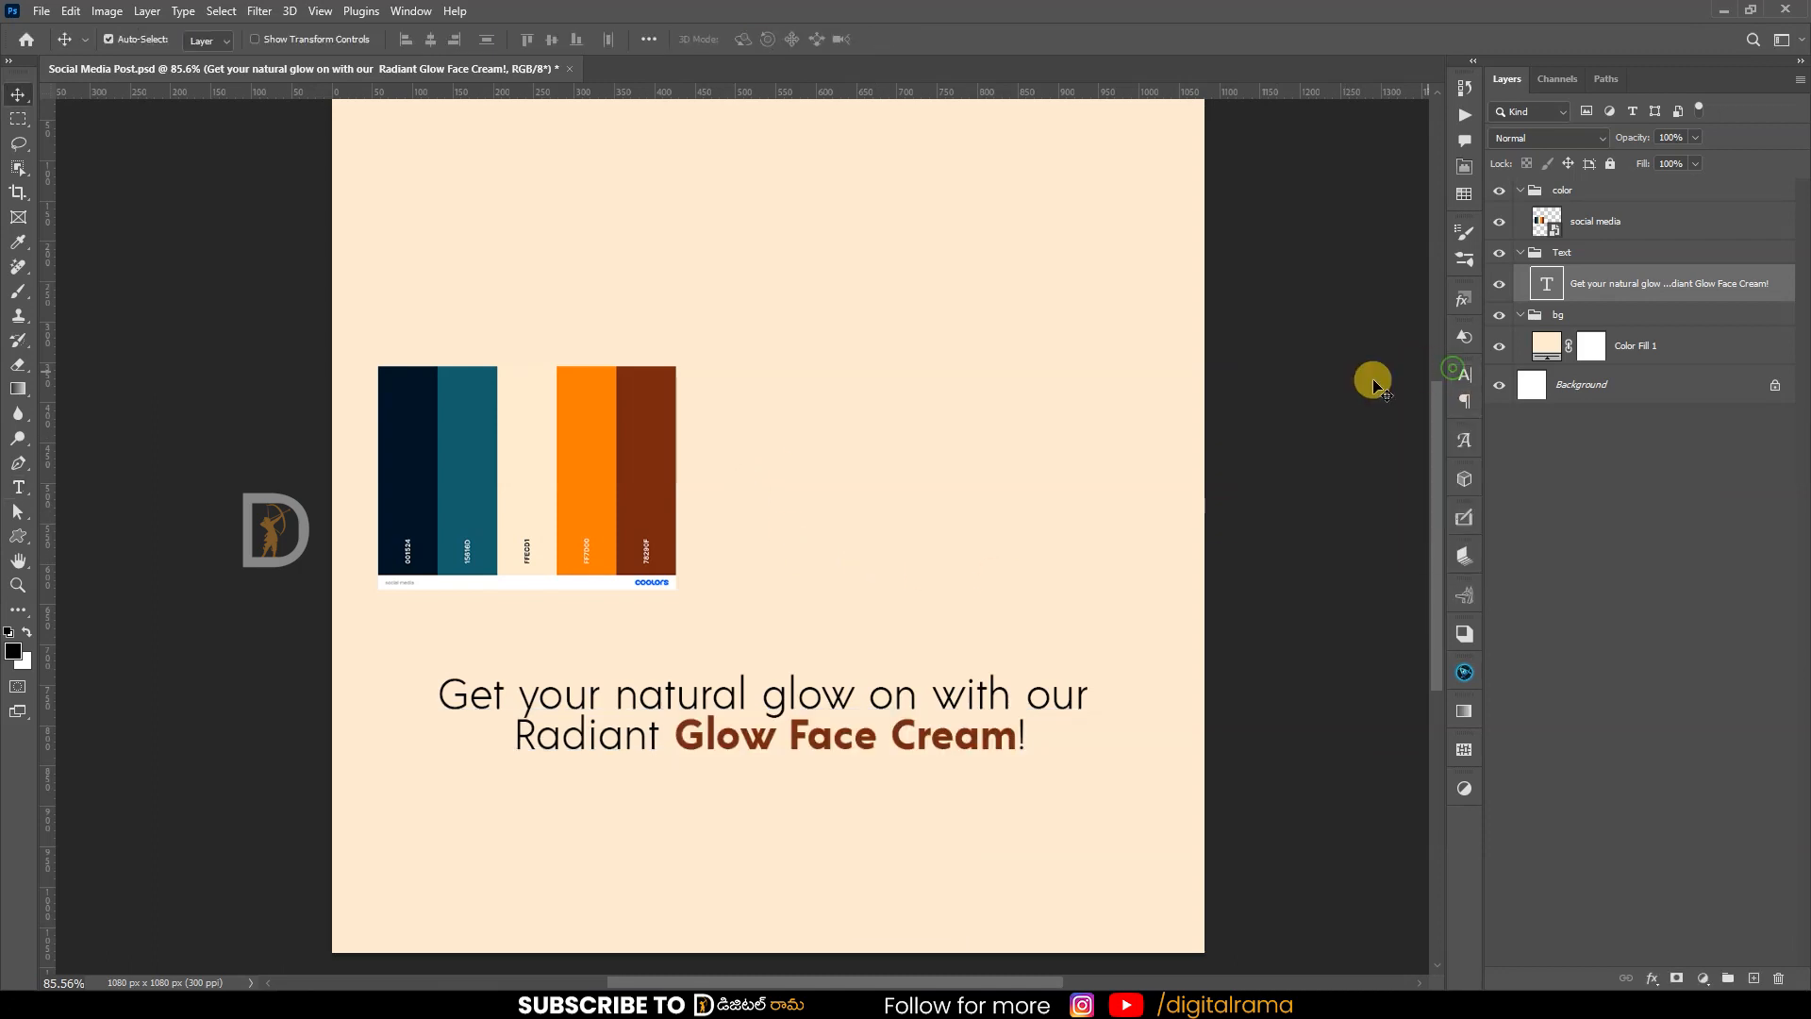
- Move the palette image higher on the canvas
drag(450, 445, 472, 332)
drag(667, 446, 618, 446)
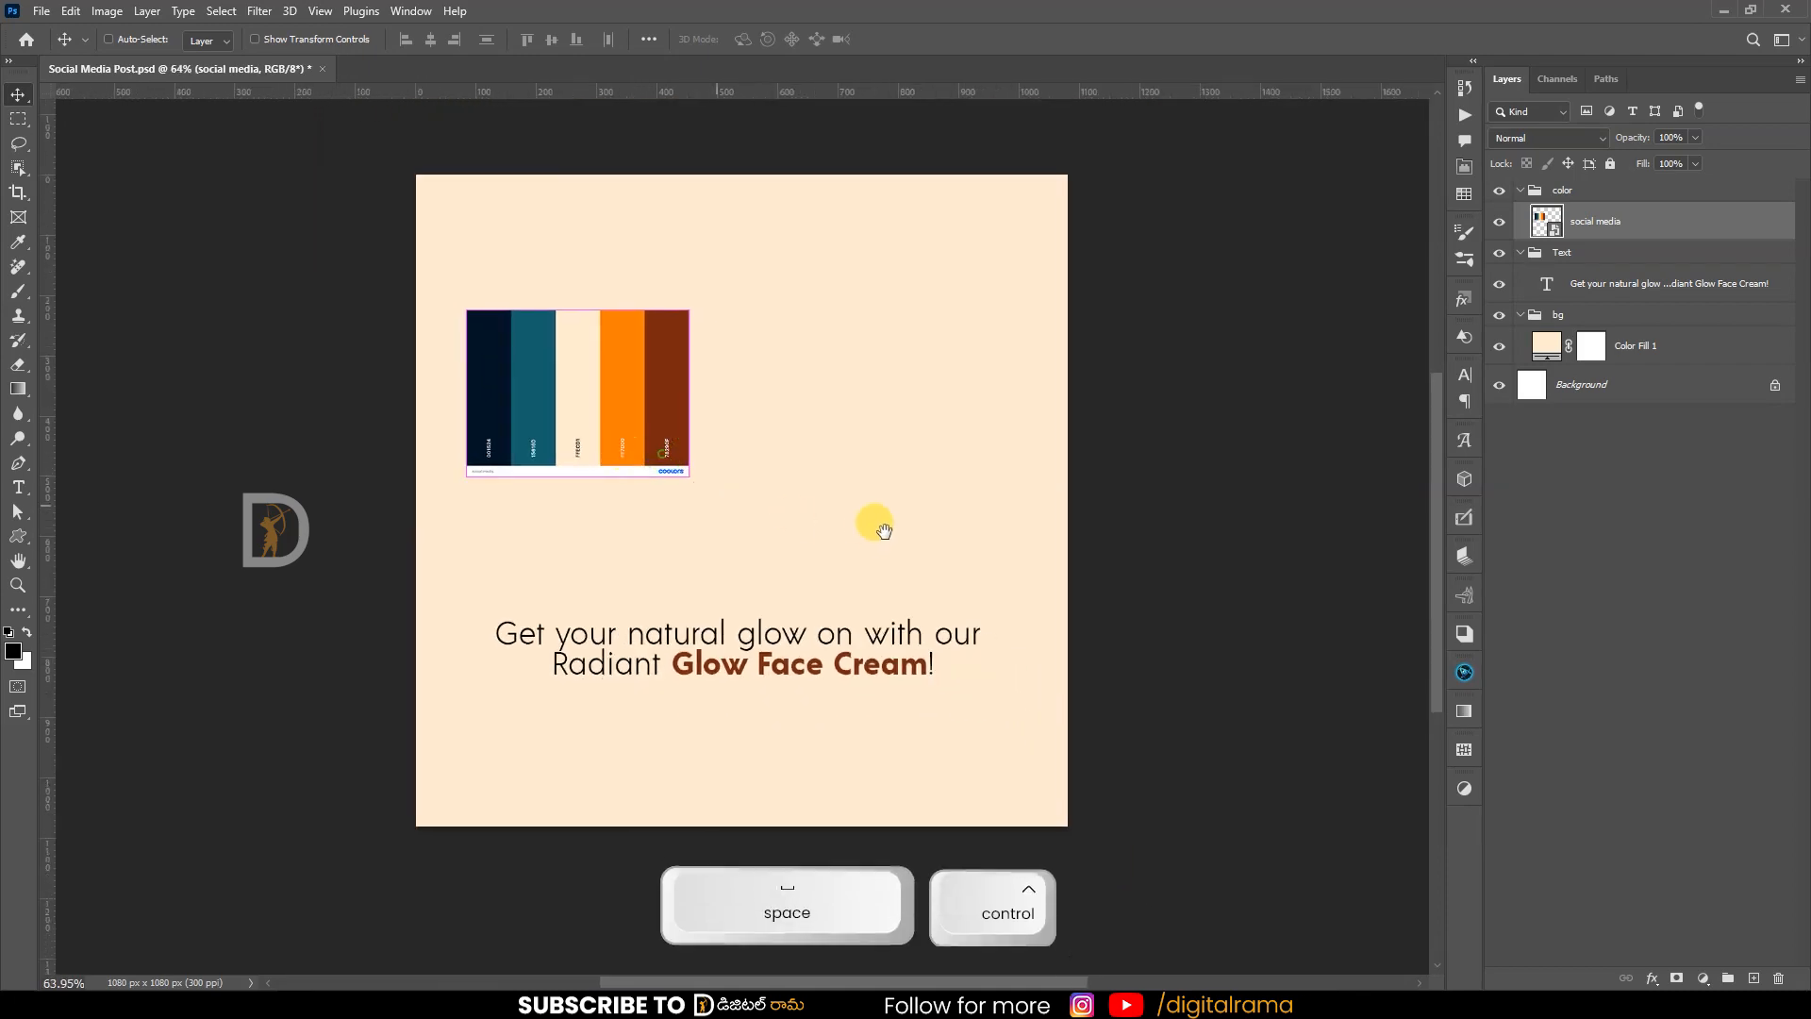
drag(877, 527, 874, 540)
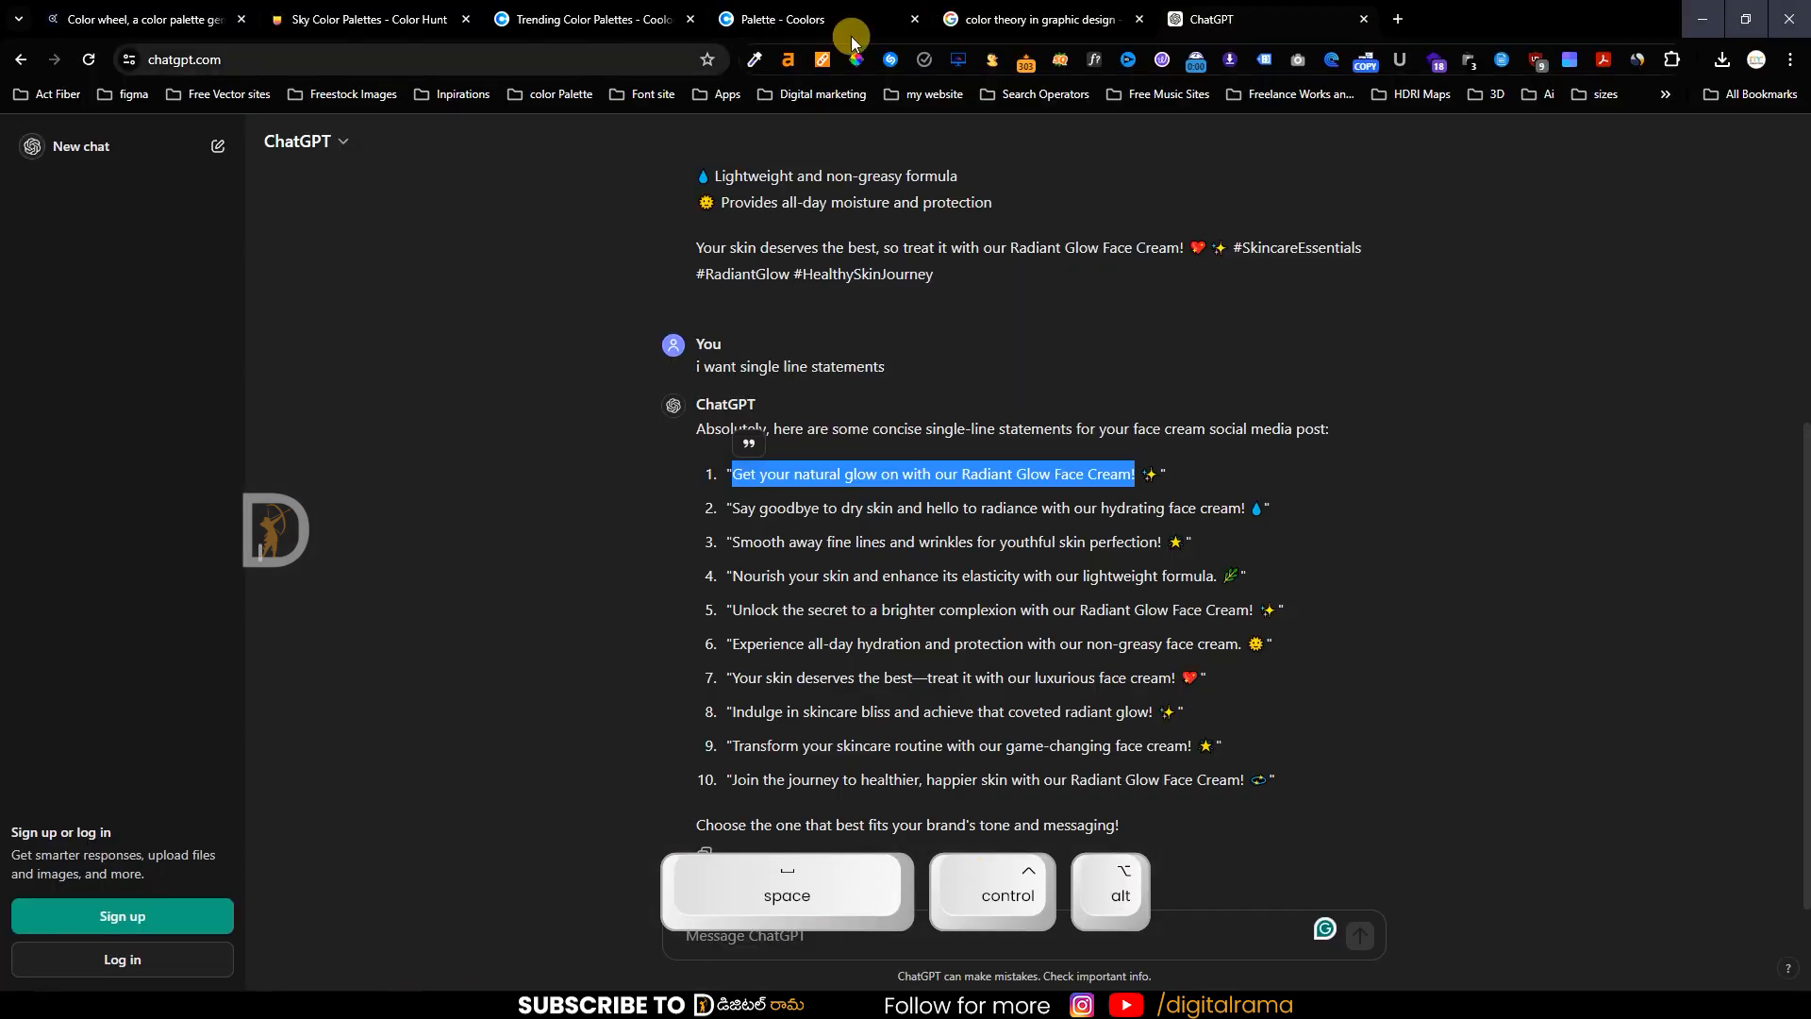
- Switch to the browser and search Google for "glow face wash cream" images in a new tab
click(1392, 17)
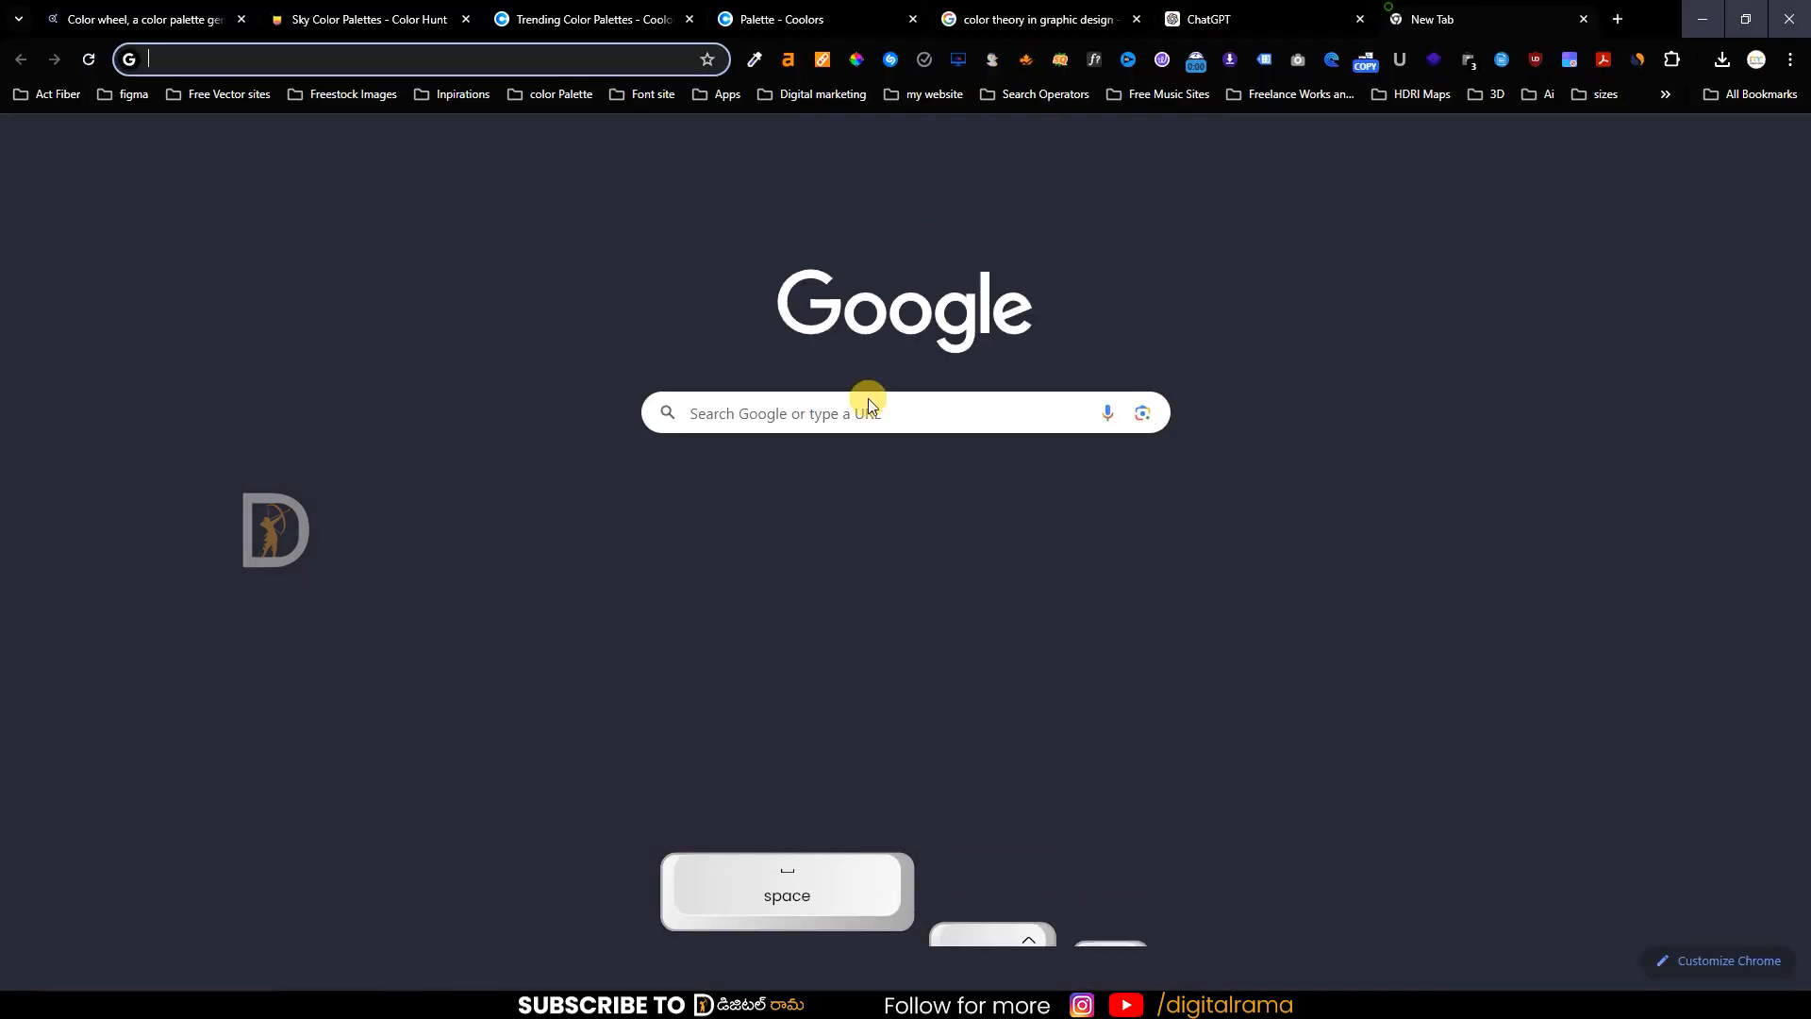
click(819, 406)
text(glow face wash cream)
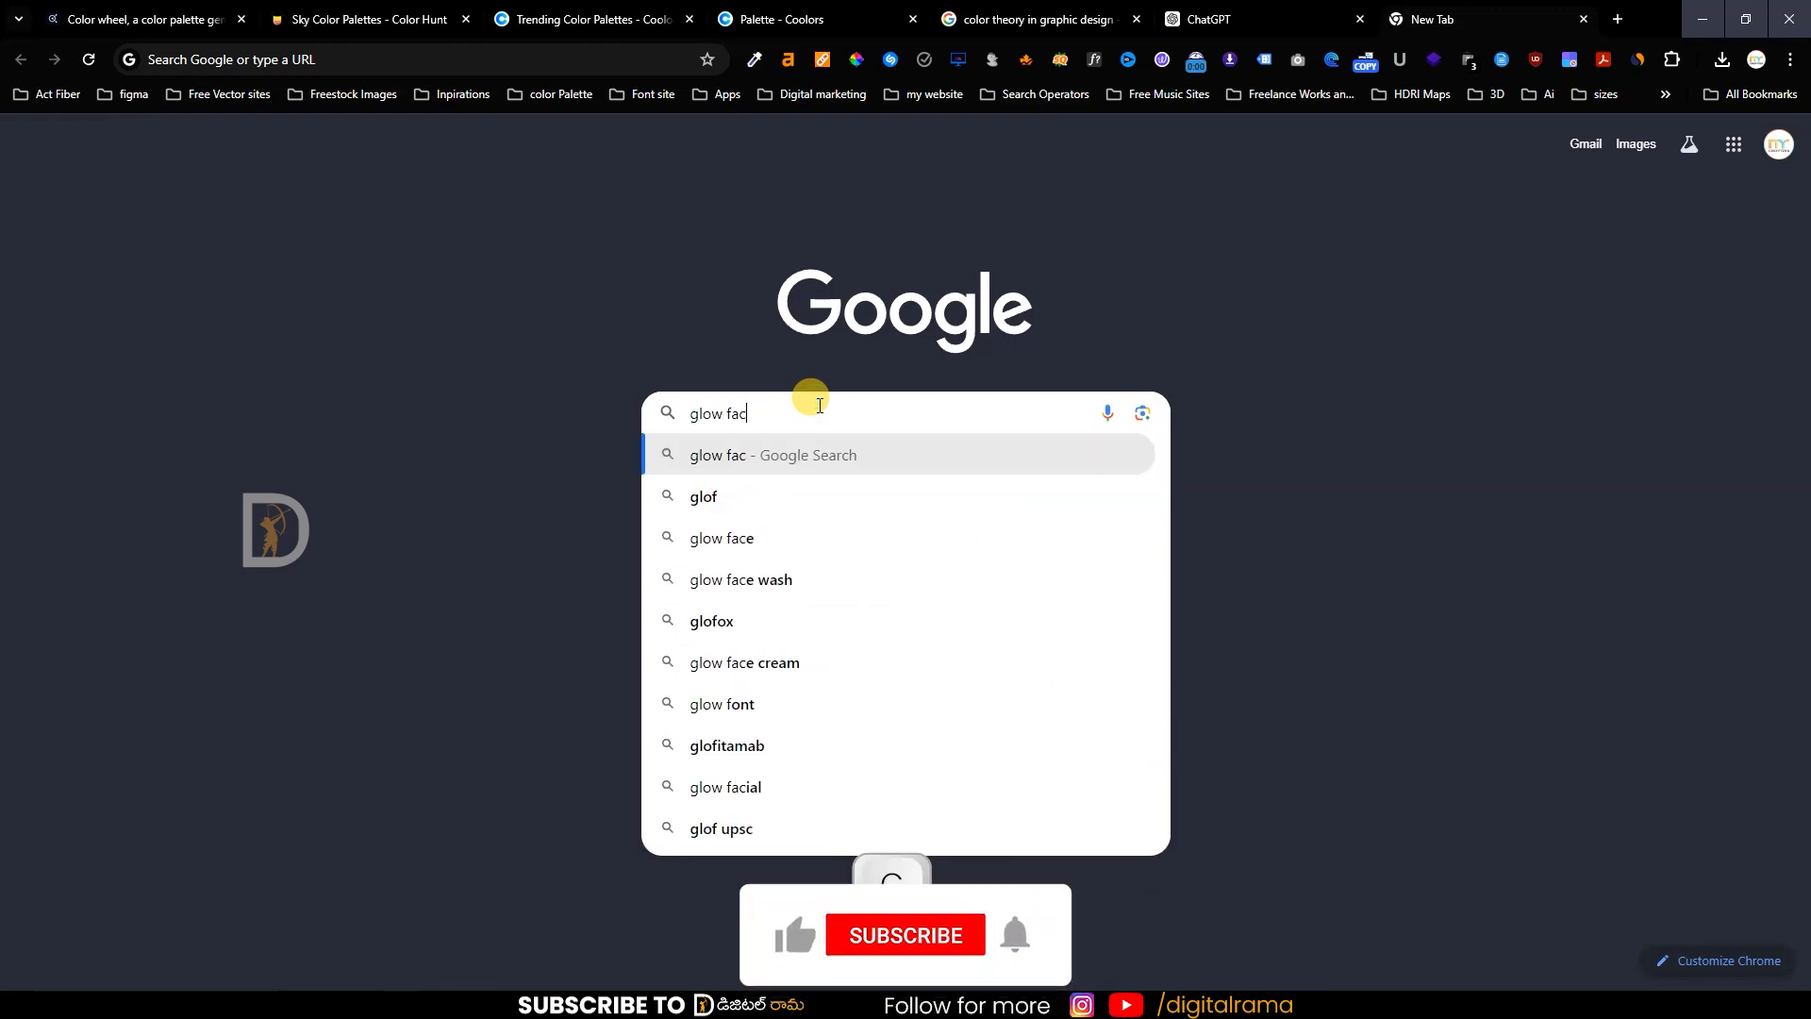
key(Return)
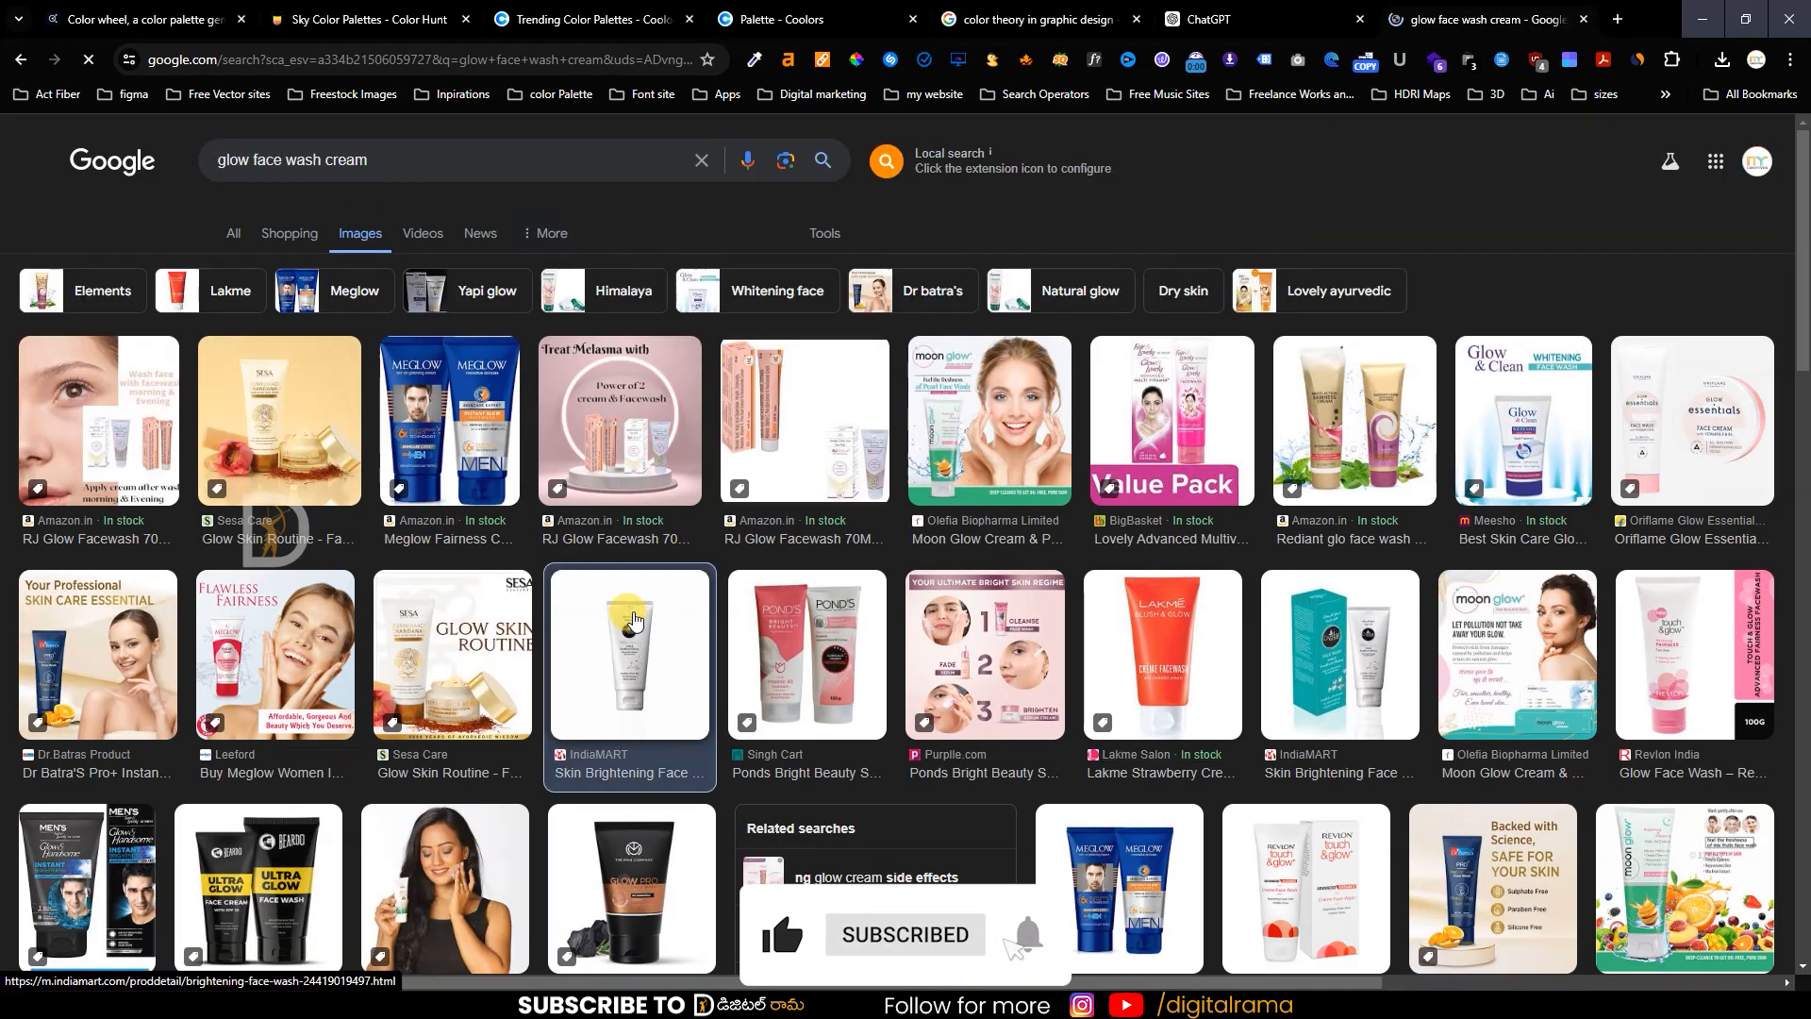
- Find the Oxyglow two-tube face wash combo picture in the image results, copy it and paste it into the Photoshop document
click(632, 620)
scroll(858, 634, down, 10)
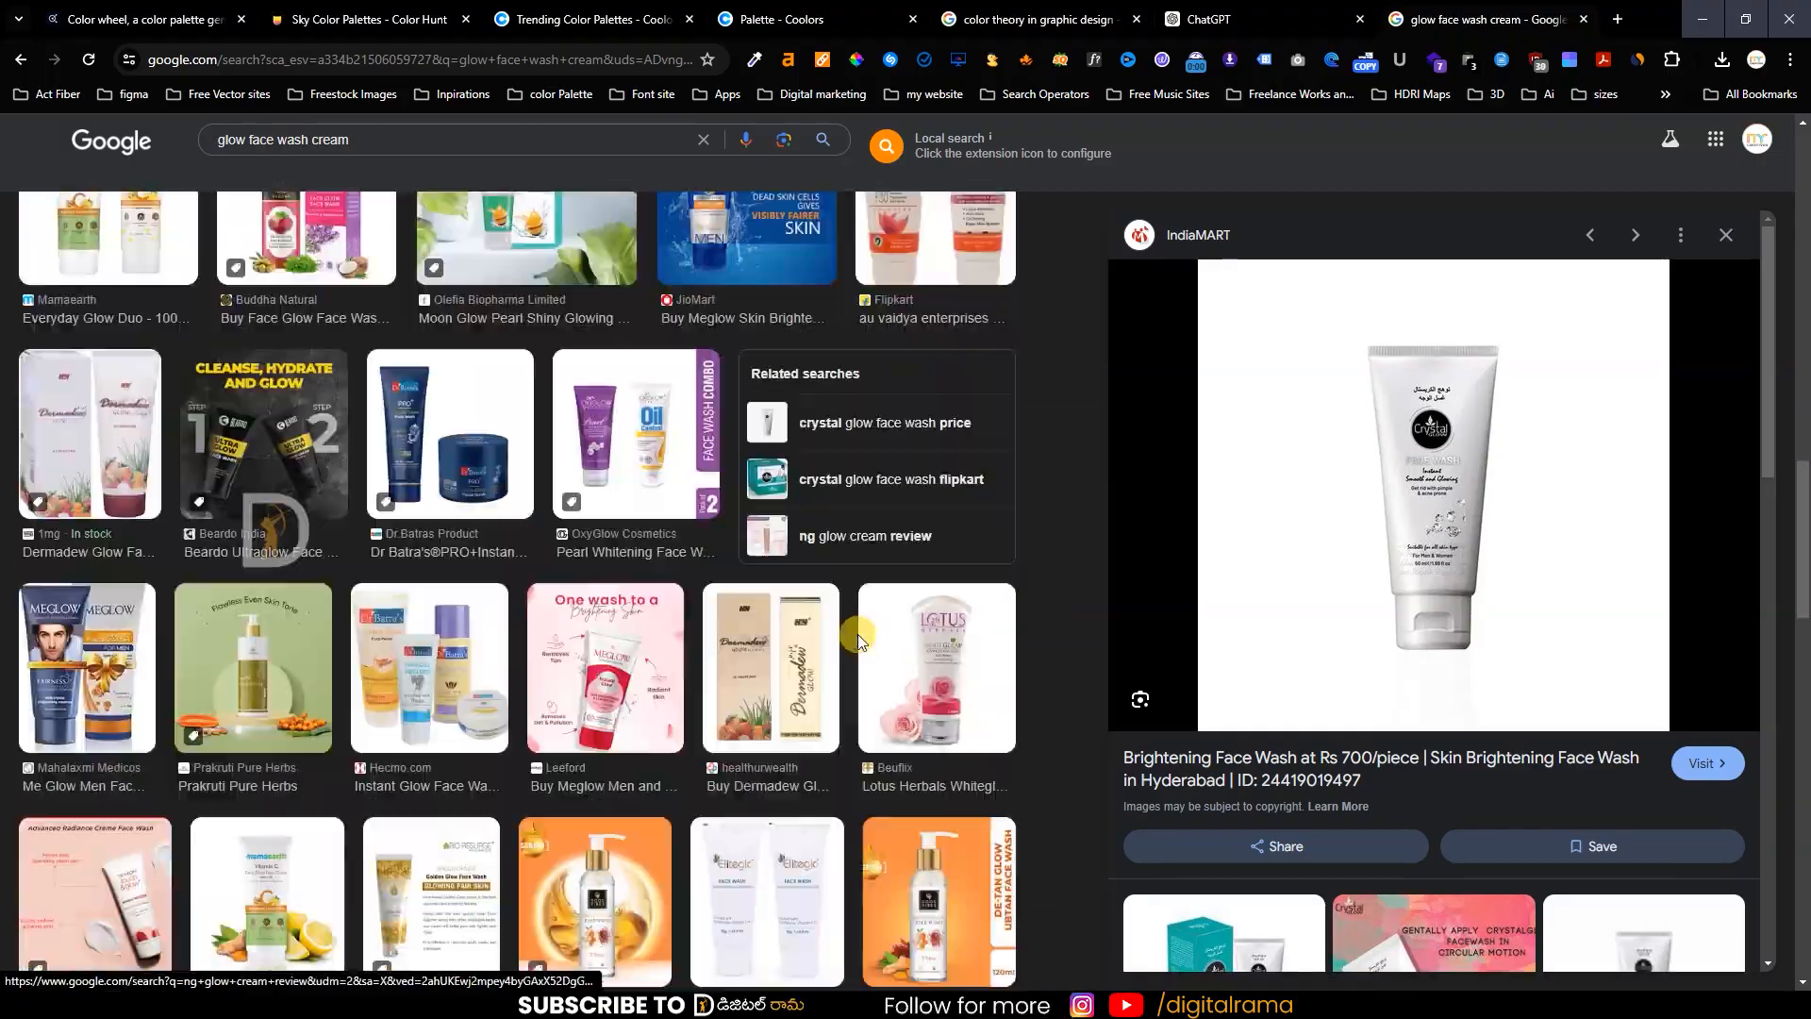
click(636, 434)
right_click(1394, 585)
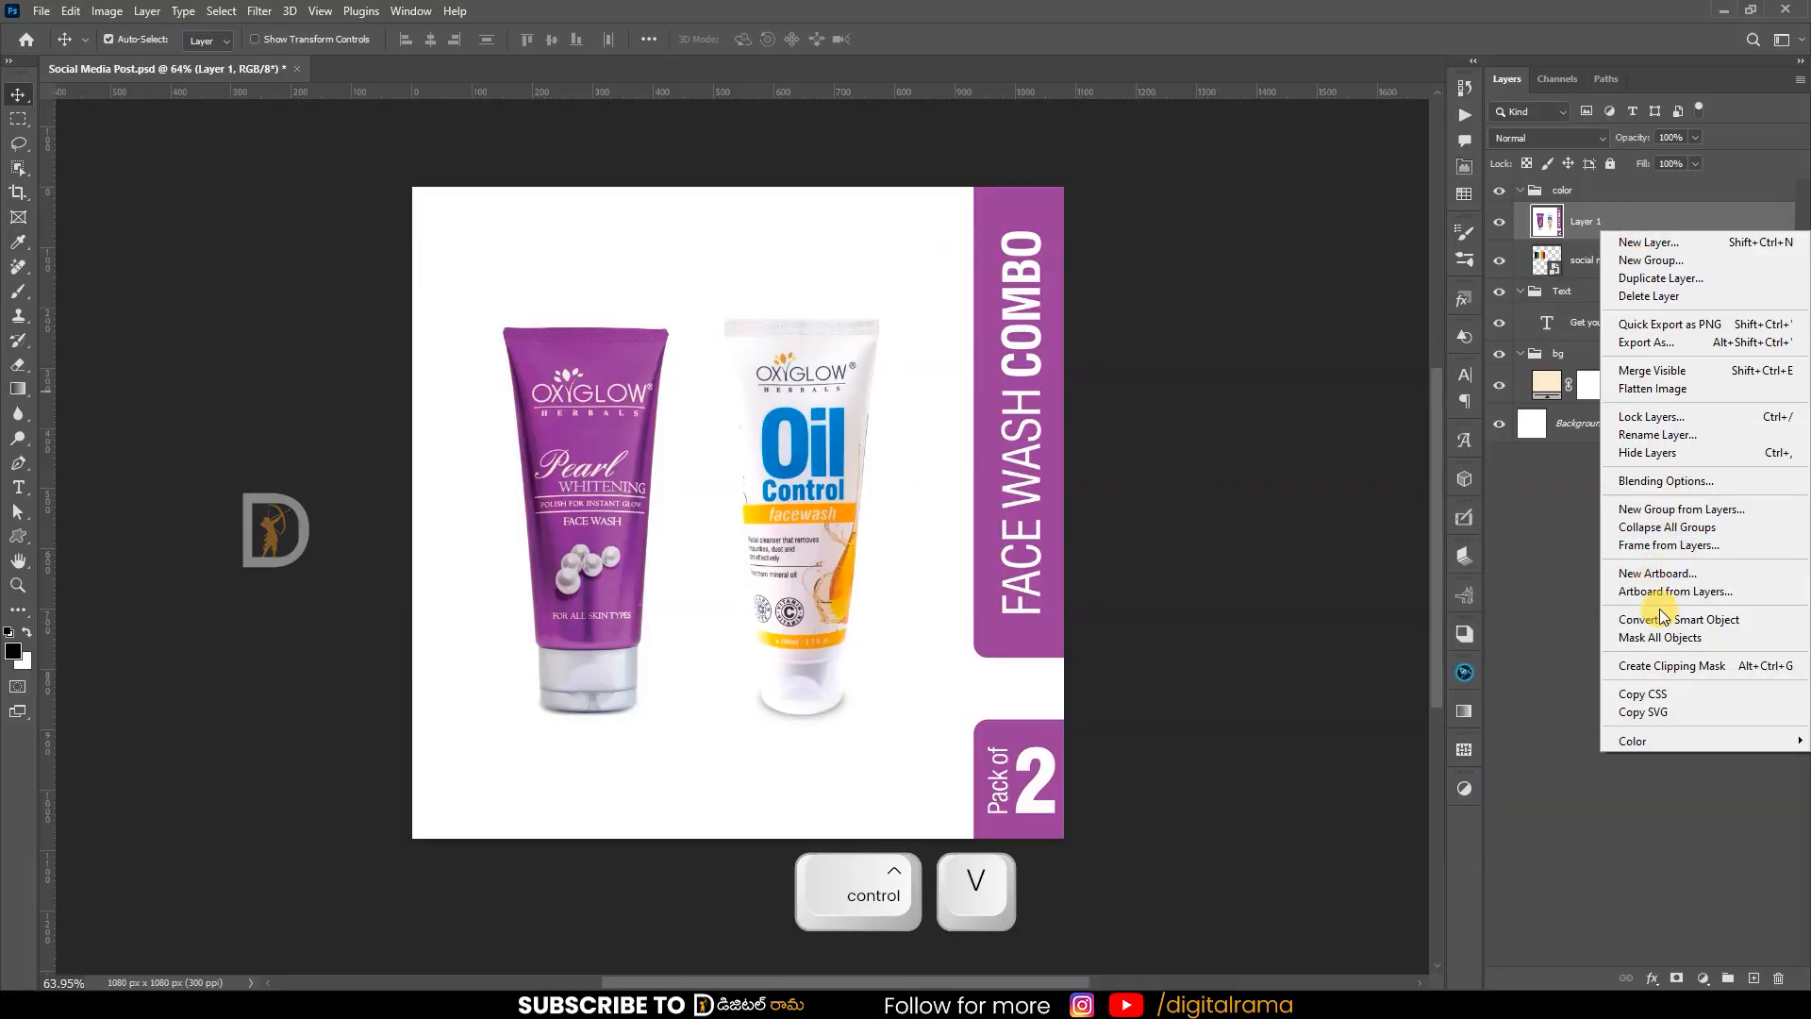
- Convert the pasted face wash picture to a smart object and scale it down
click(1663, 619)
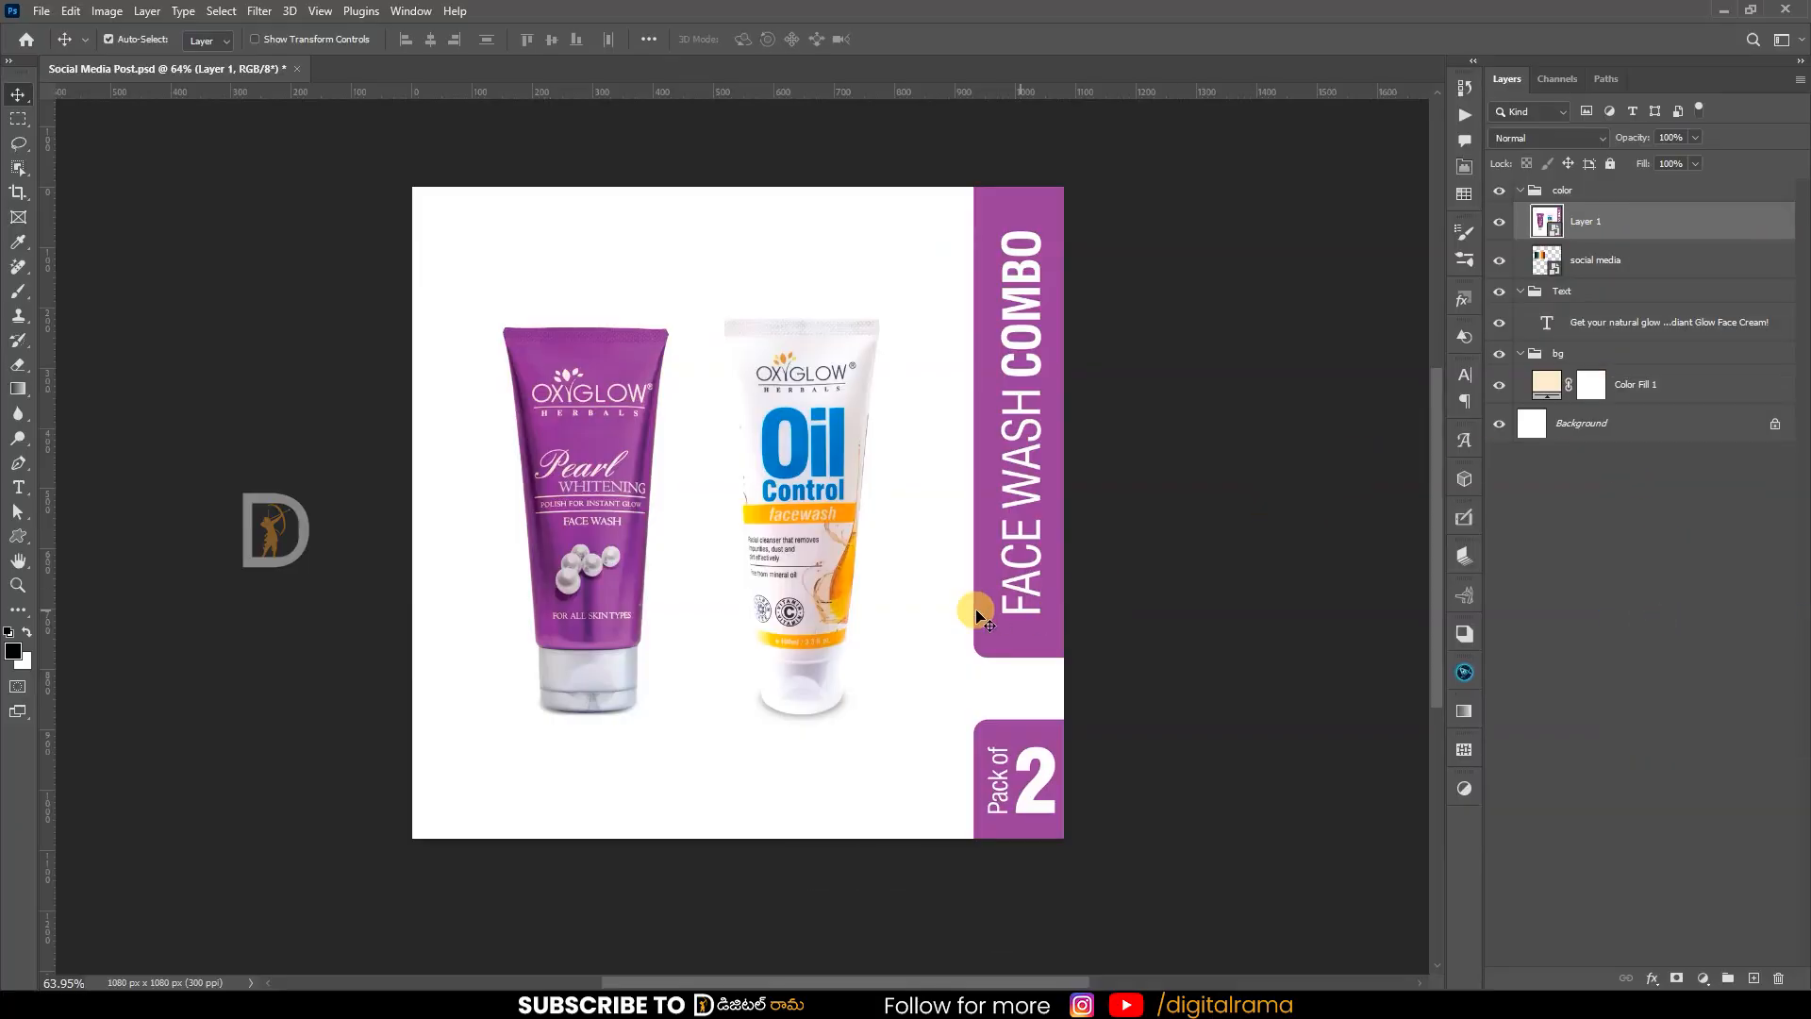
key(ctrl+t)
drag(1063, 514, 861, 506)
double_click(849, 472)
drag(747, 442, 1237, 443)
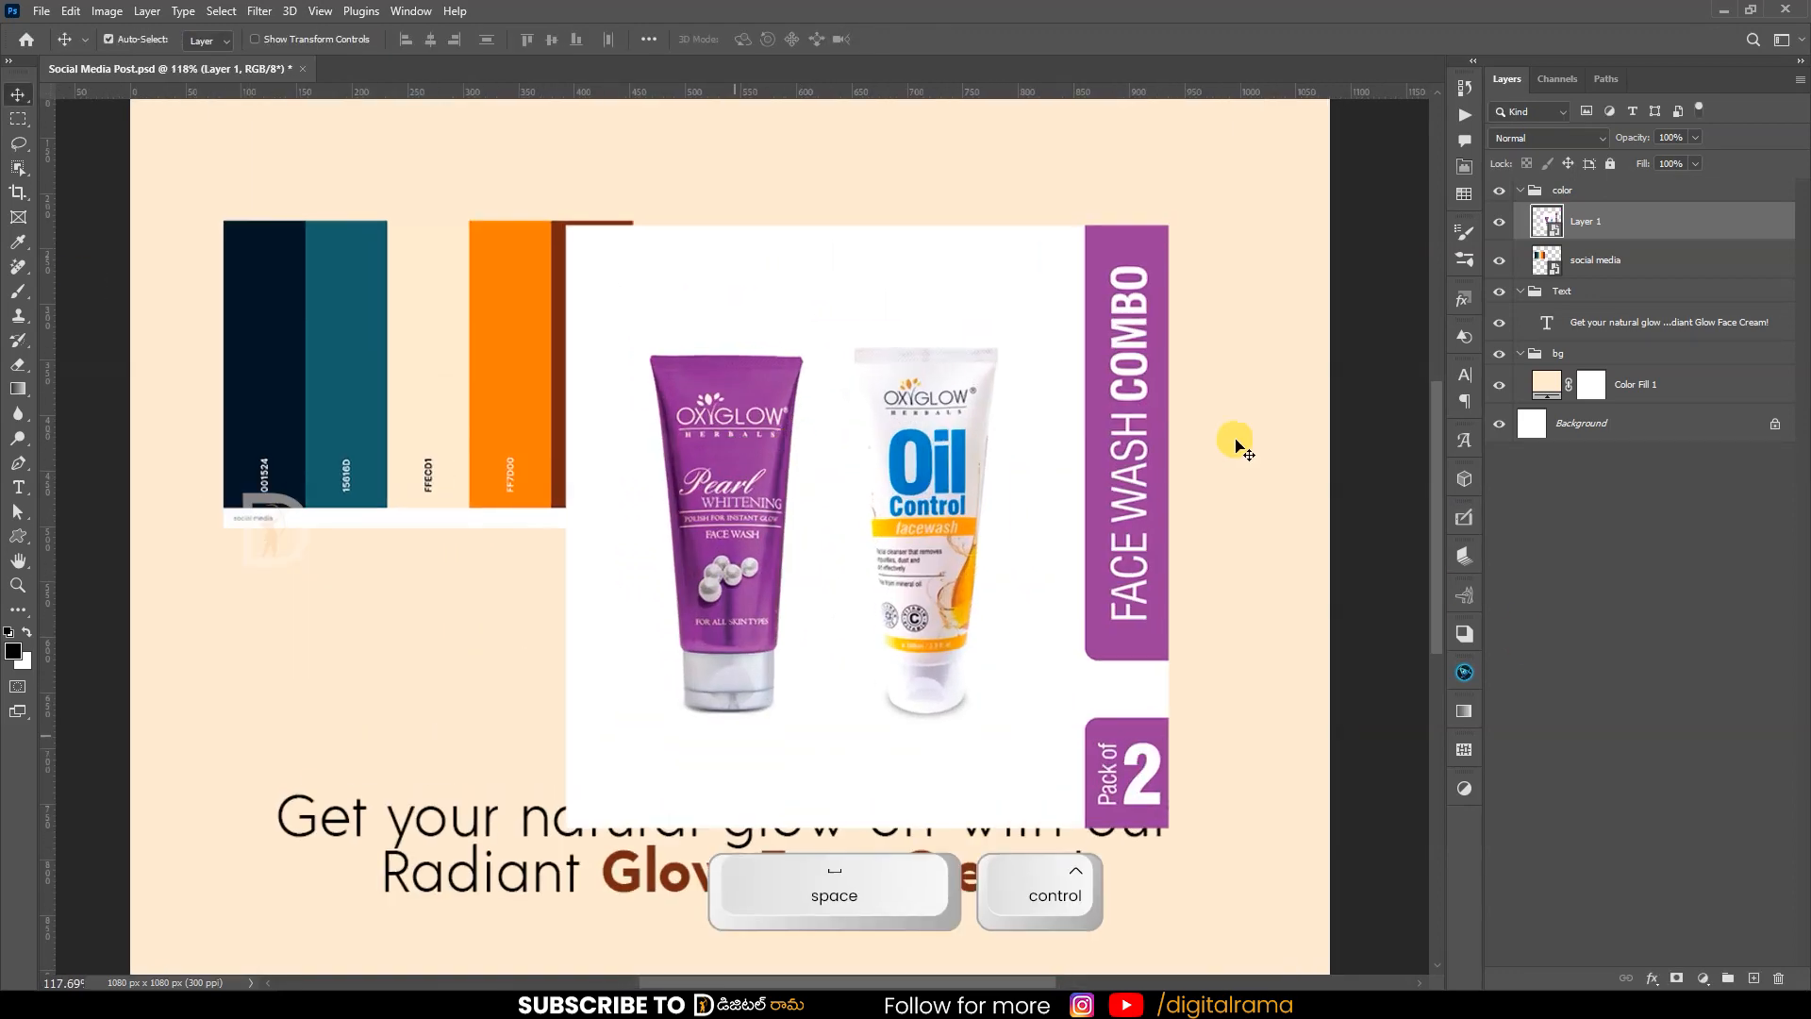
- Put the face wash picture into a new group named "Image" and place it above the color group
key(ctrl+g)
double_click(1590, 219)
text(Image)
key(Return)
click(1535, 214)
drag(1552, 214, 1535, 185)
click(1519, 189)
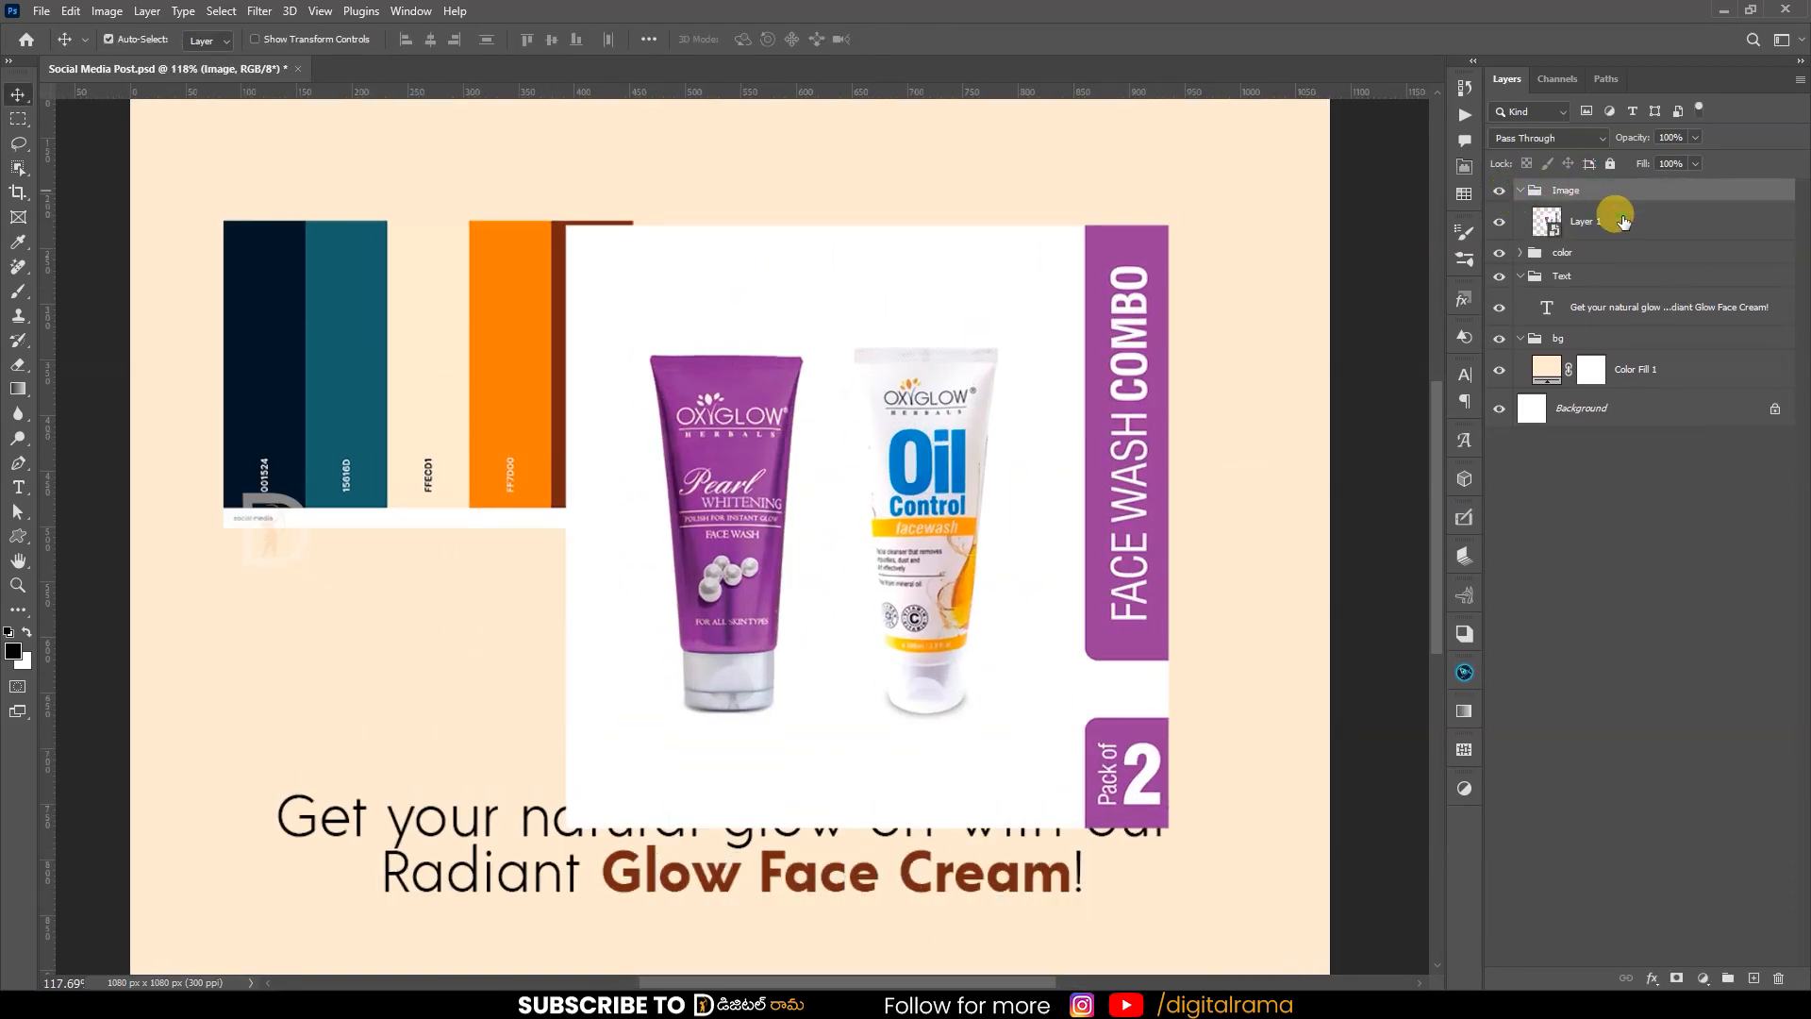
- Select the purple tube in the face wash picture and isolate it with a layer mask
click(1608, 220)
key(w)
drag(854, 738, 854, 739)
click(1676, 978)
drag(1085, 740, 921, 740)
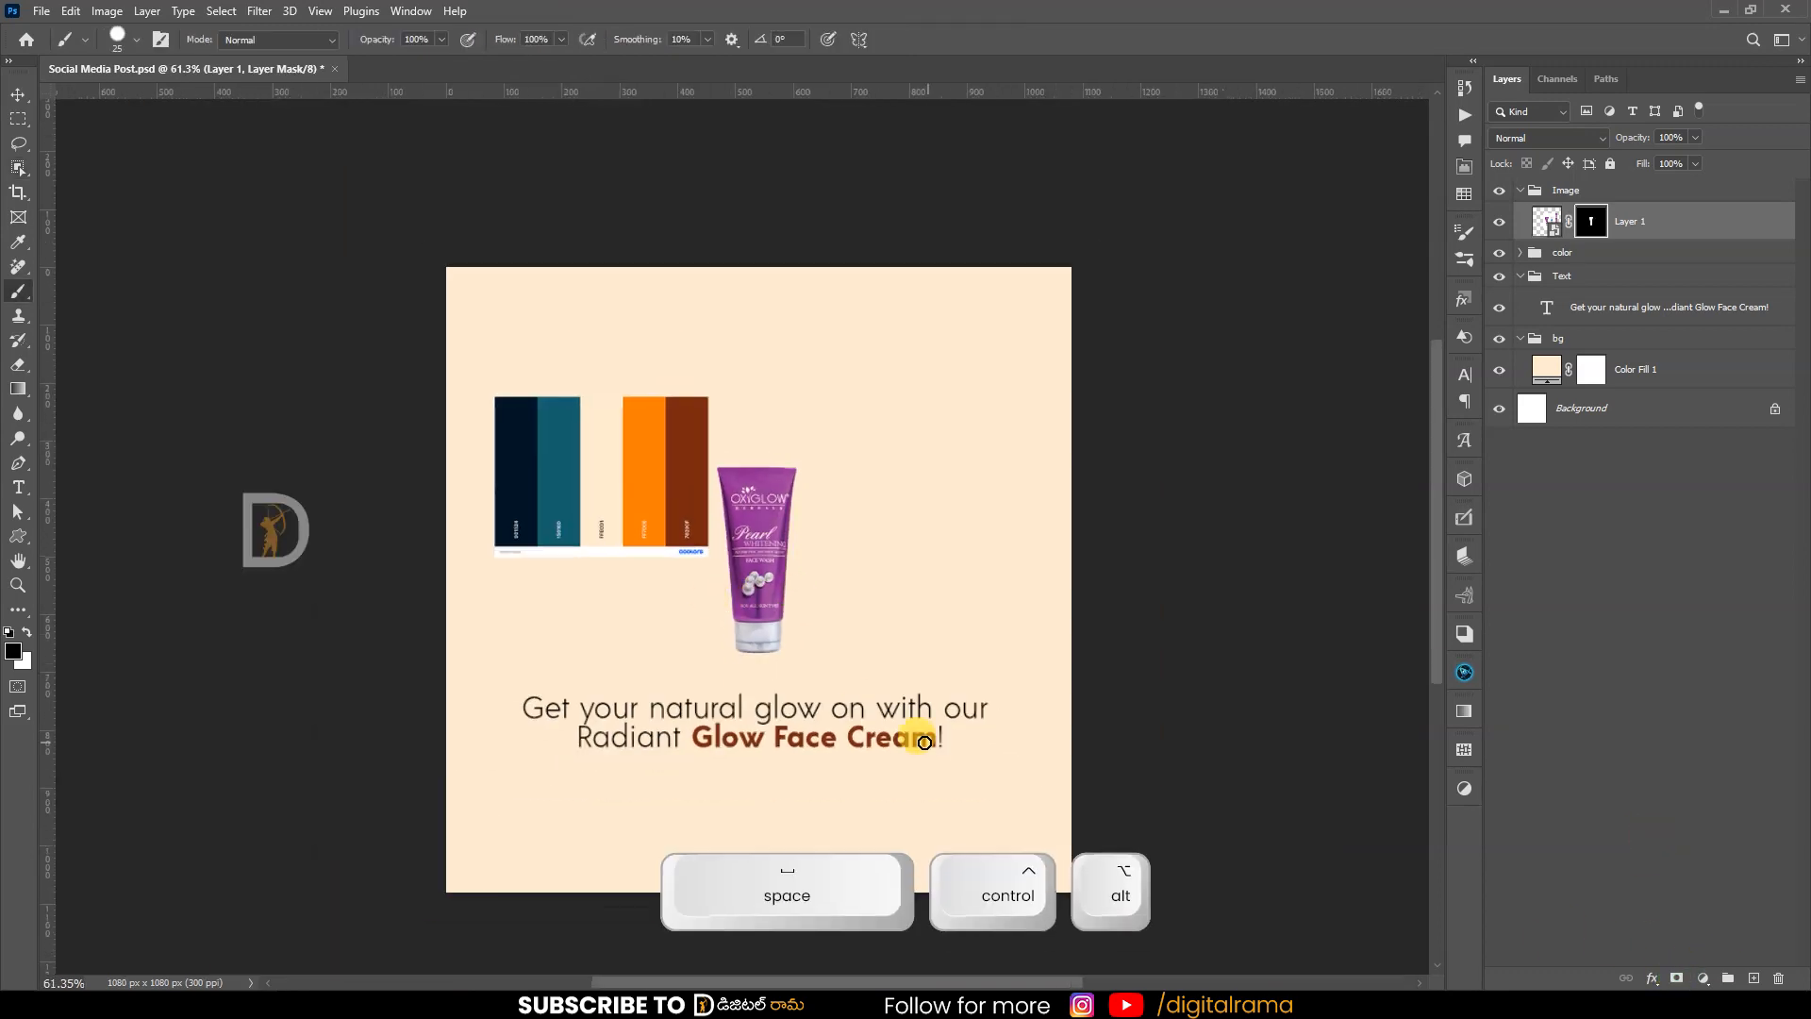
- Shrink the palette image and place it in the canvas's upper-left corner
drag(604, 477, 604, 347)
key(ctrl+t)
drag(706, 421, 584, 366)
key(Return)
drag(725, 505, 807, 504)
- Enlarge the purple tube, centre it above the headline and move the headline slightly down
click(759, 529)
key(ctrl+t)
drag(853, 372, 853, 173)
drag(709, 476, 660, 540)
key(Return)
drag(643, 667, 643, 700)
drag(979, 622, 1116, 622)
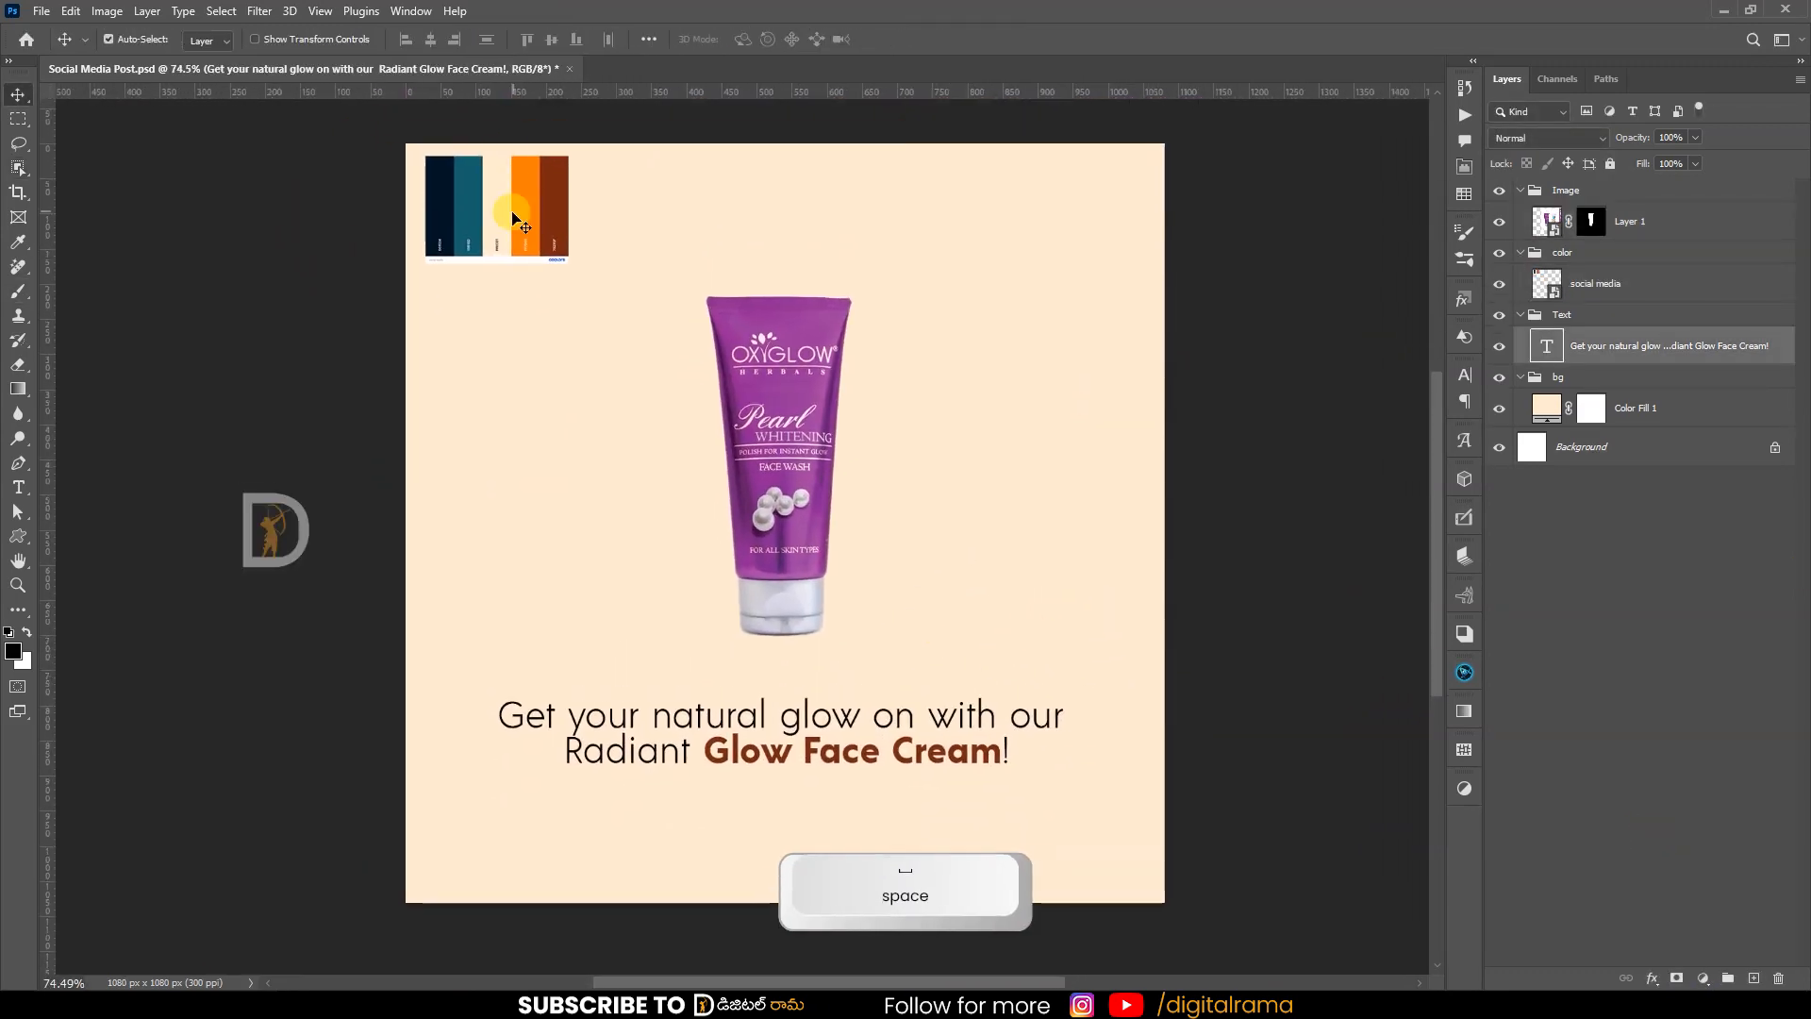
- Create a new empty layer in the Image group and place it beneath the tube layer
click(1619, 283)
click(1631, 220)
click(1754, 978)
drag(1647, 209, 1621, 275)
- Choose a soft round brush, enlarge it to 400 and paint one black spot beside the tube
key(b)
right_click(883, 396)
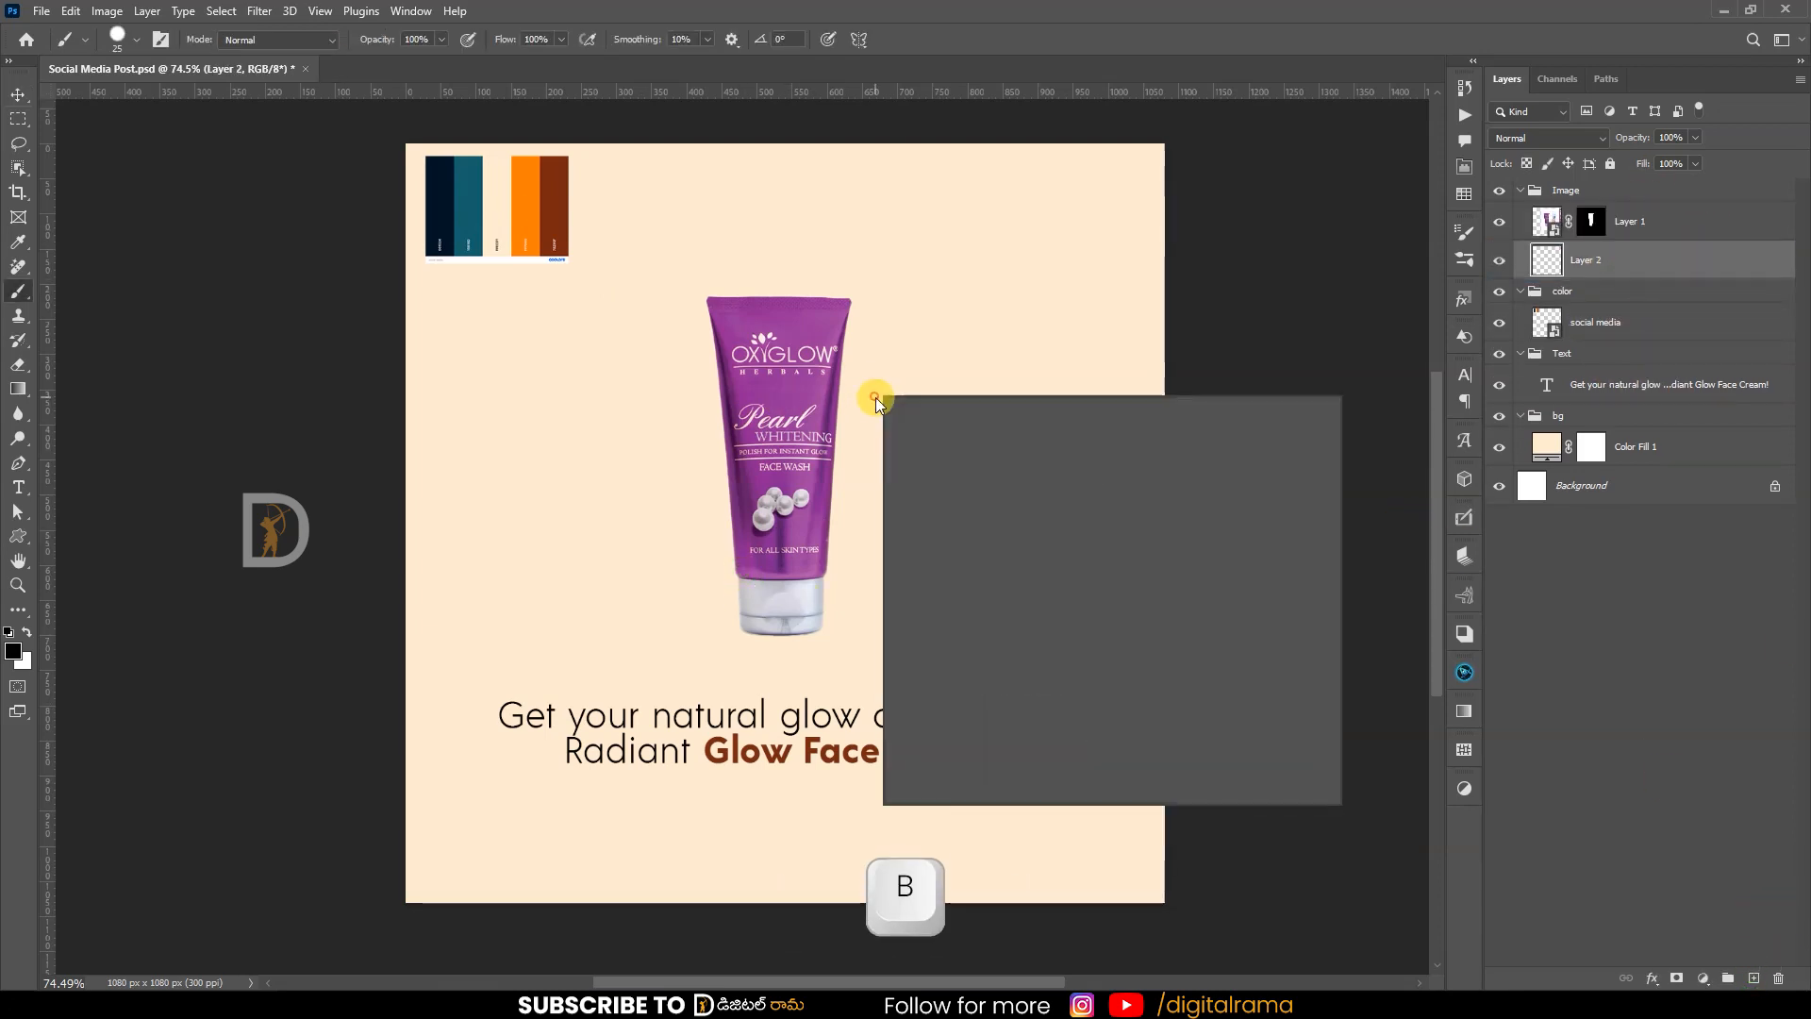
double_click(942, 564)
key(bracketright)
key(bracketright)
key(bracketright)
key(bracketright)
click(888, 415)
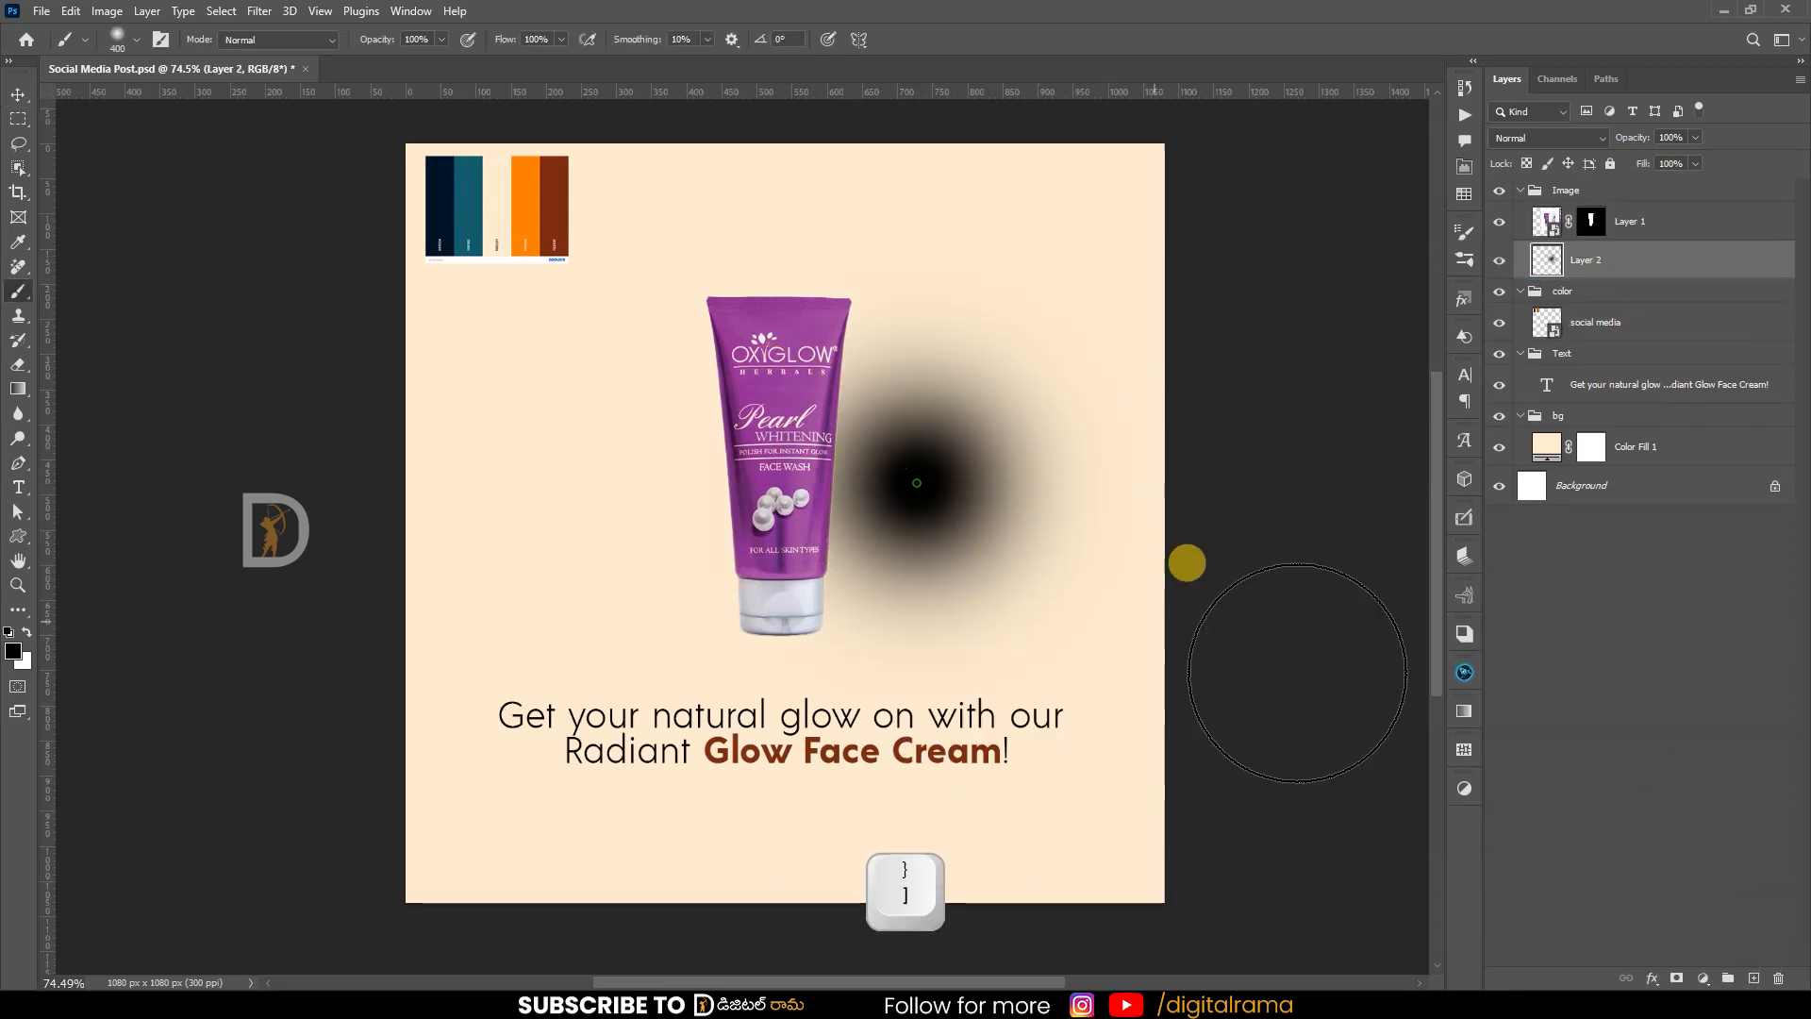
- Squash the black spot into a thin, wide ellipse and place it under the tube's base as a shadow
key(ctrl+t)
drag(916, 255, 932, 677)
drag(941, 688, 817, 640)
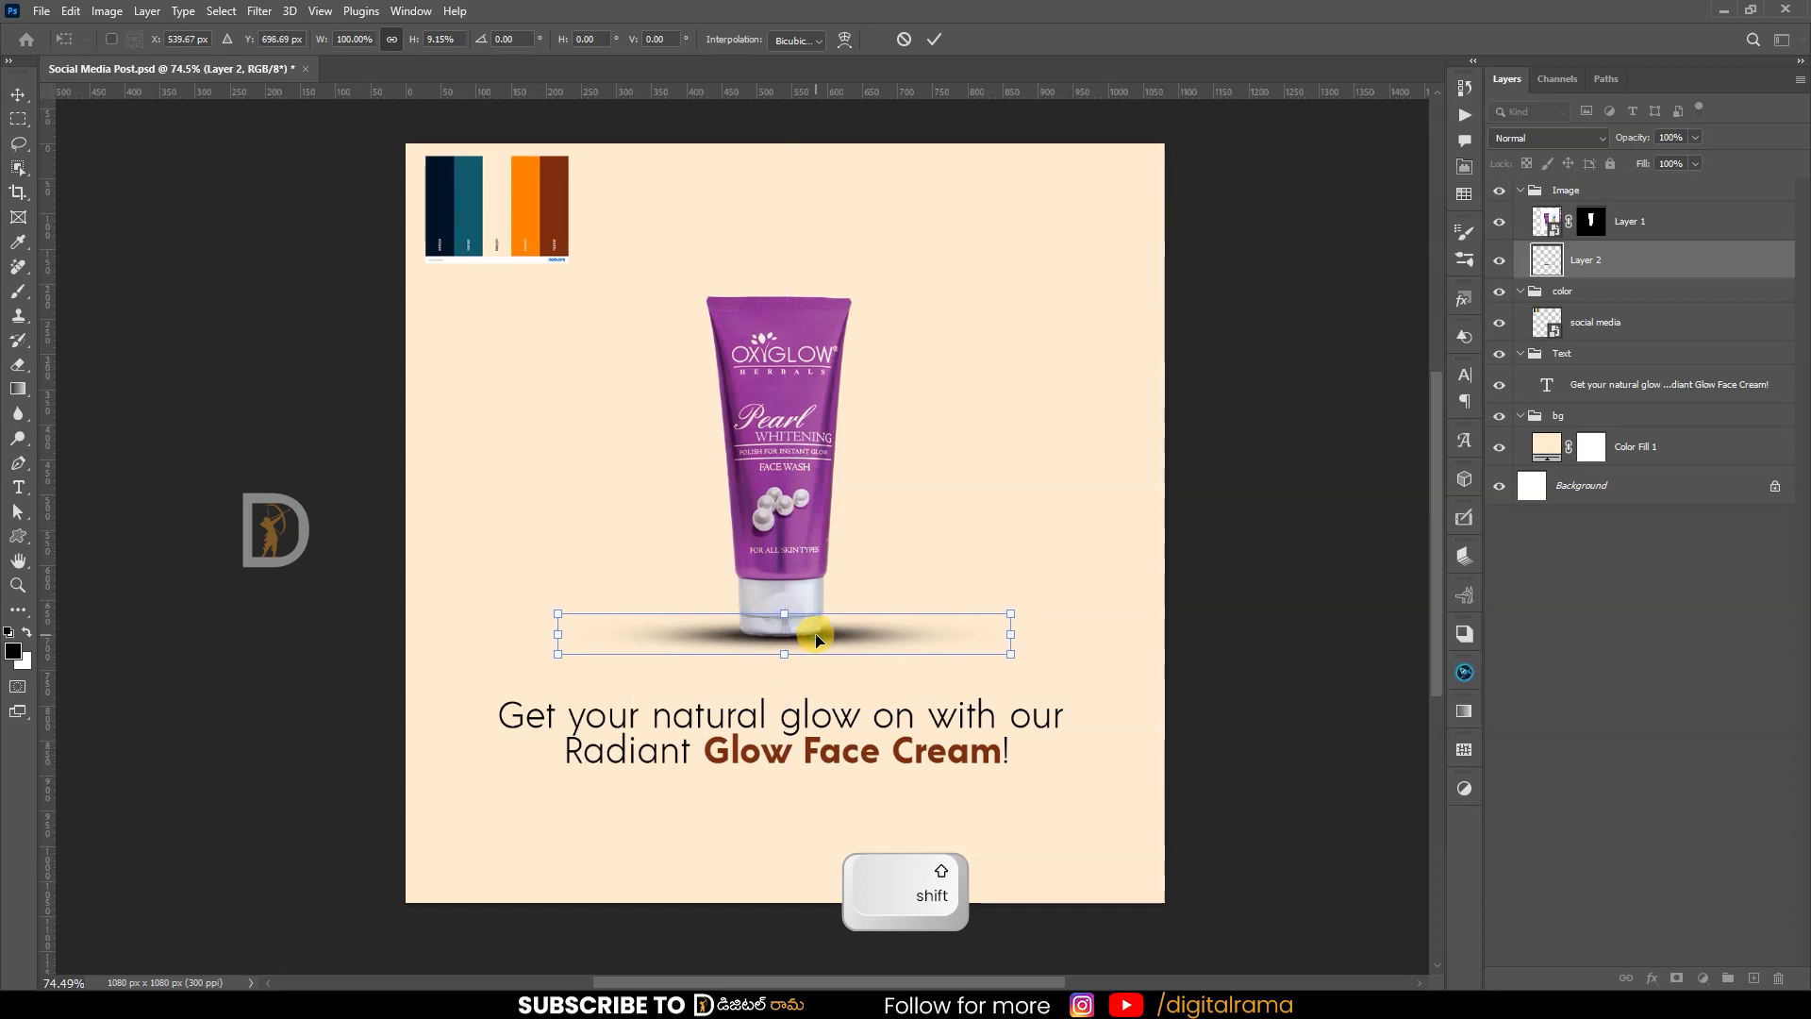
key(Return)
- Lower the shadow's opacity to 50%, narrow it to about 82% of its width and centre it beneath the tube
key(5)
key(ctrl+t)
drag(1003, 634, 927, 635)
drag(729, 638, 759, 637)
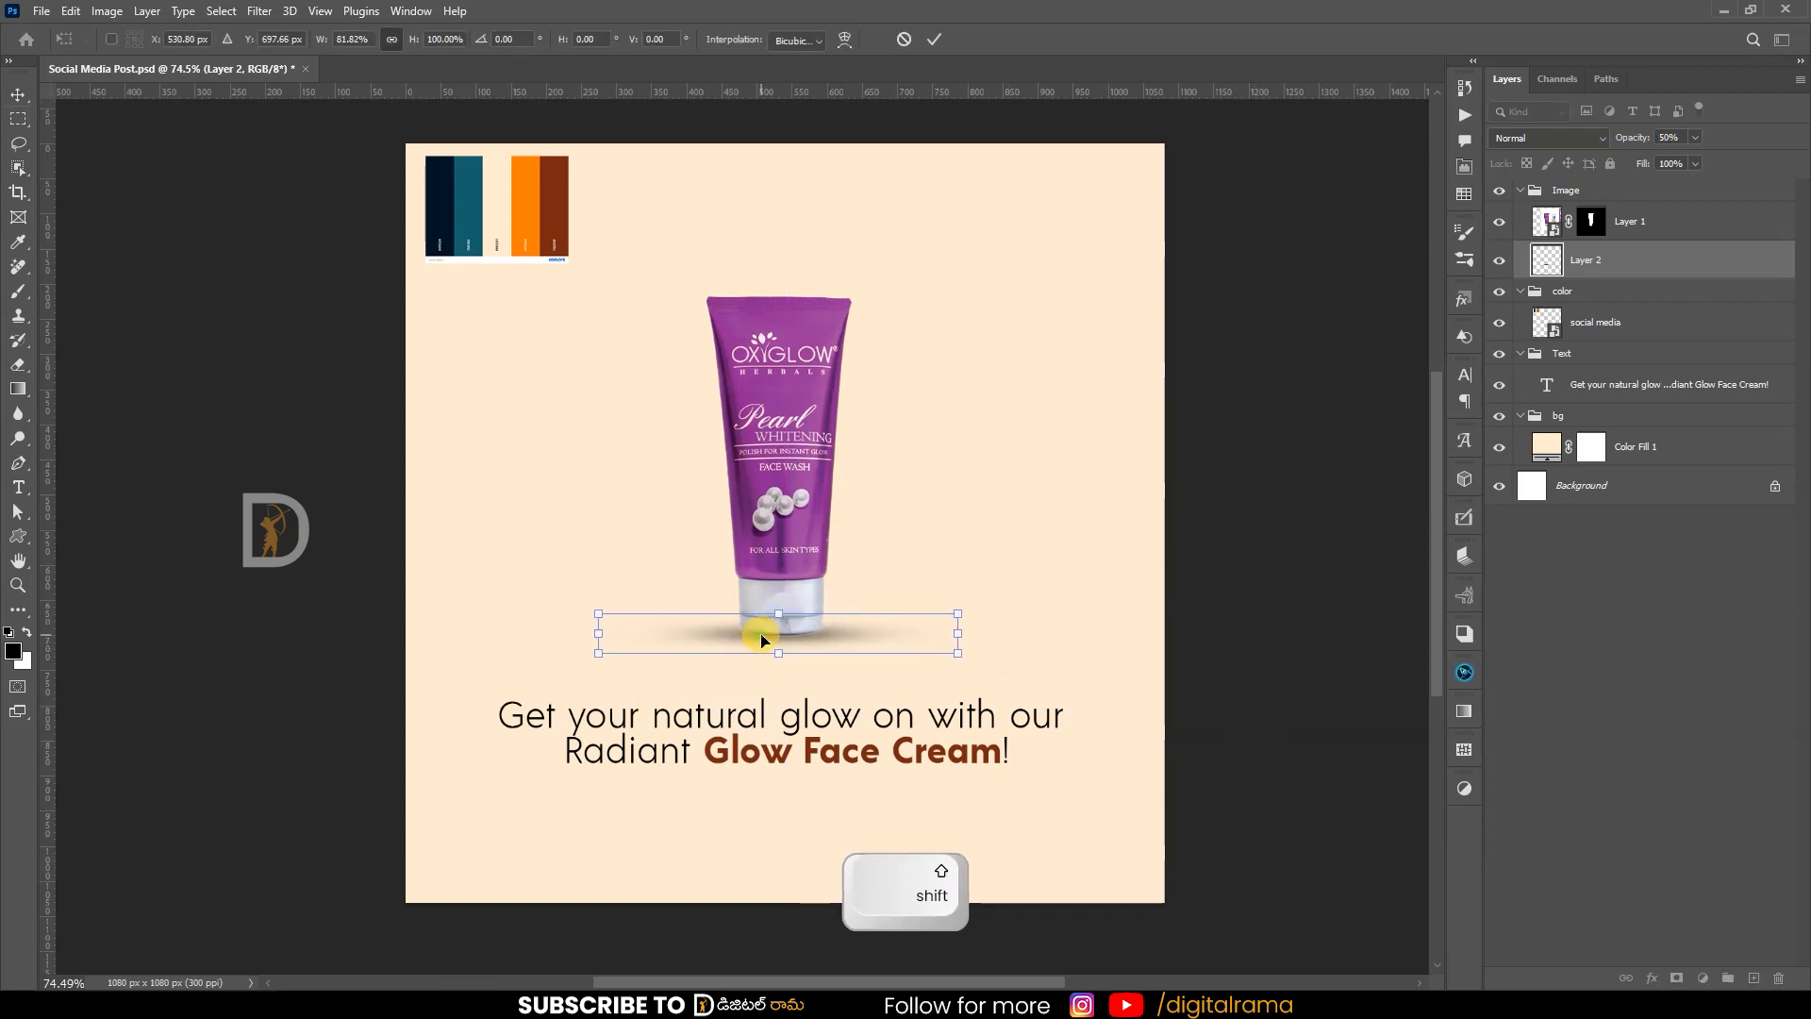
key(Return)
drag(856, 519, 888, 663)
- Draw a circle about 485 px in diameter behind the tube, above the Color Fill 1 layer in the bg group
key(v)
click(1520, 189)
click(1520, 213)
click(1637, 330)
right_click(31, 546)
click(89, 550)
drag(672, 329, 1069, 726)
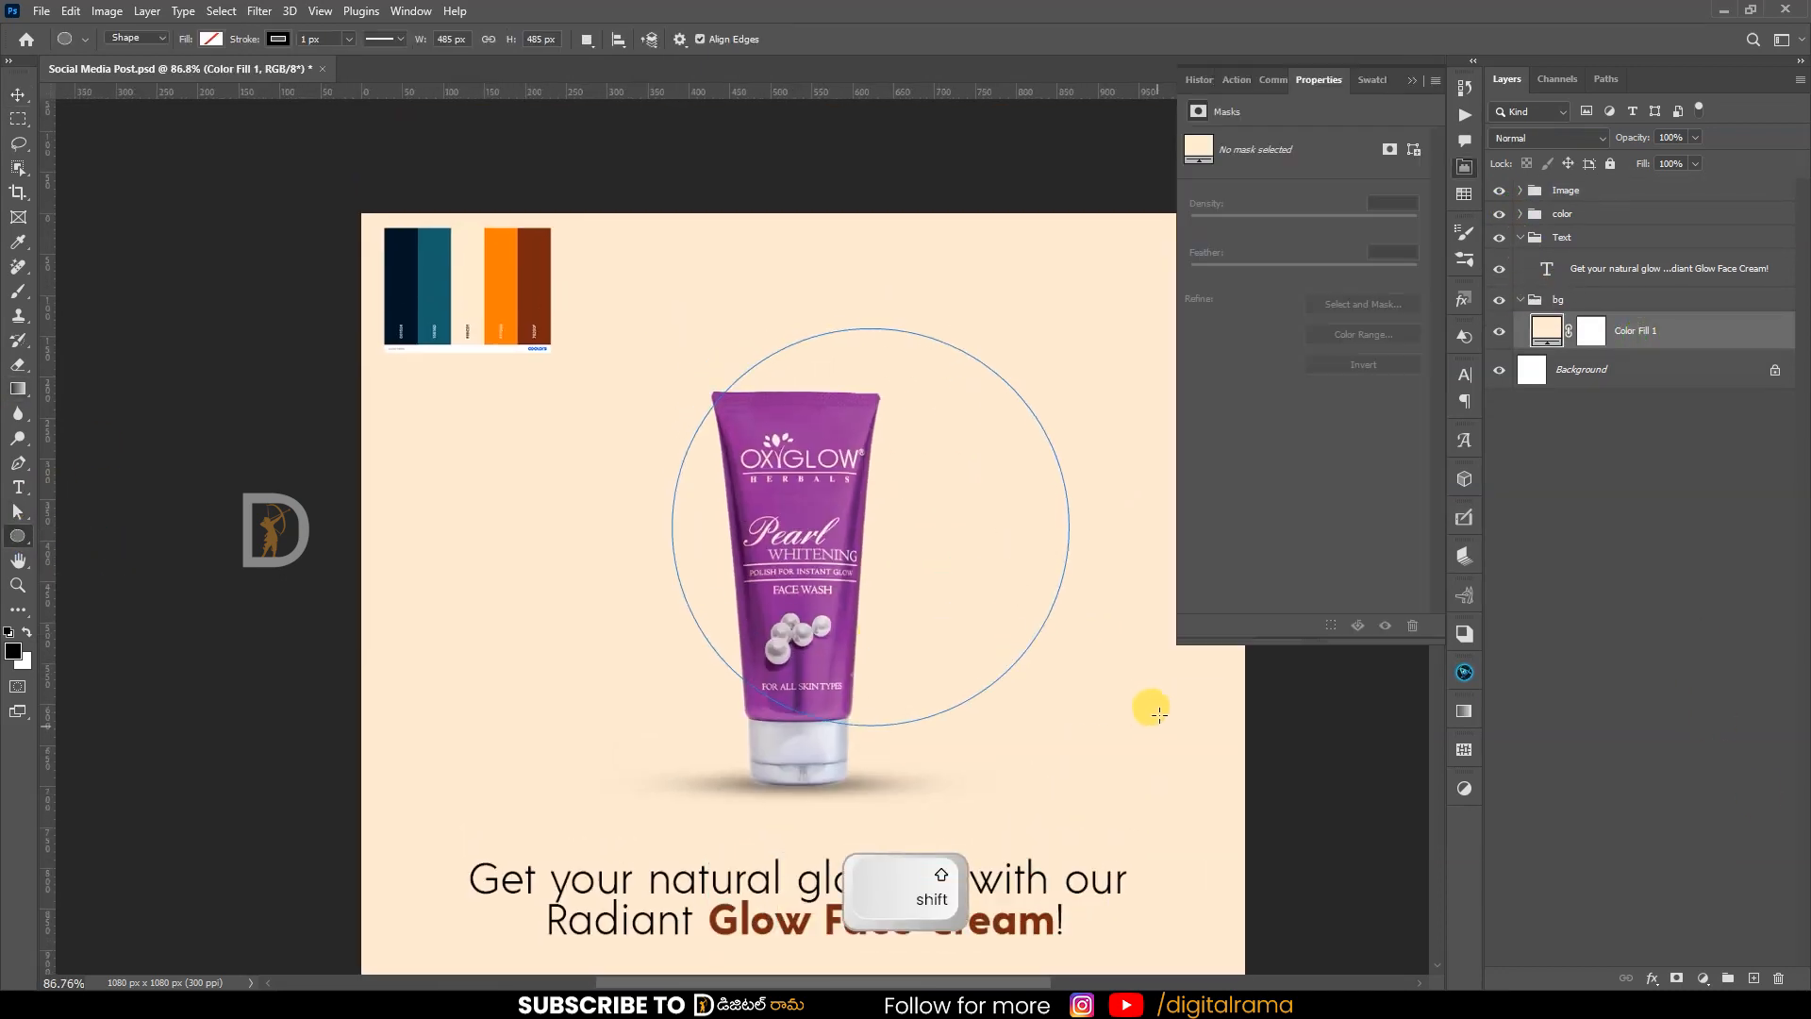
- Give the circle a dark brown fill from the recently used colors and no stroke
ctrl+click(1608, 330)
click(1609, 330)
click(281, 37)
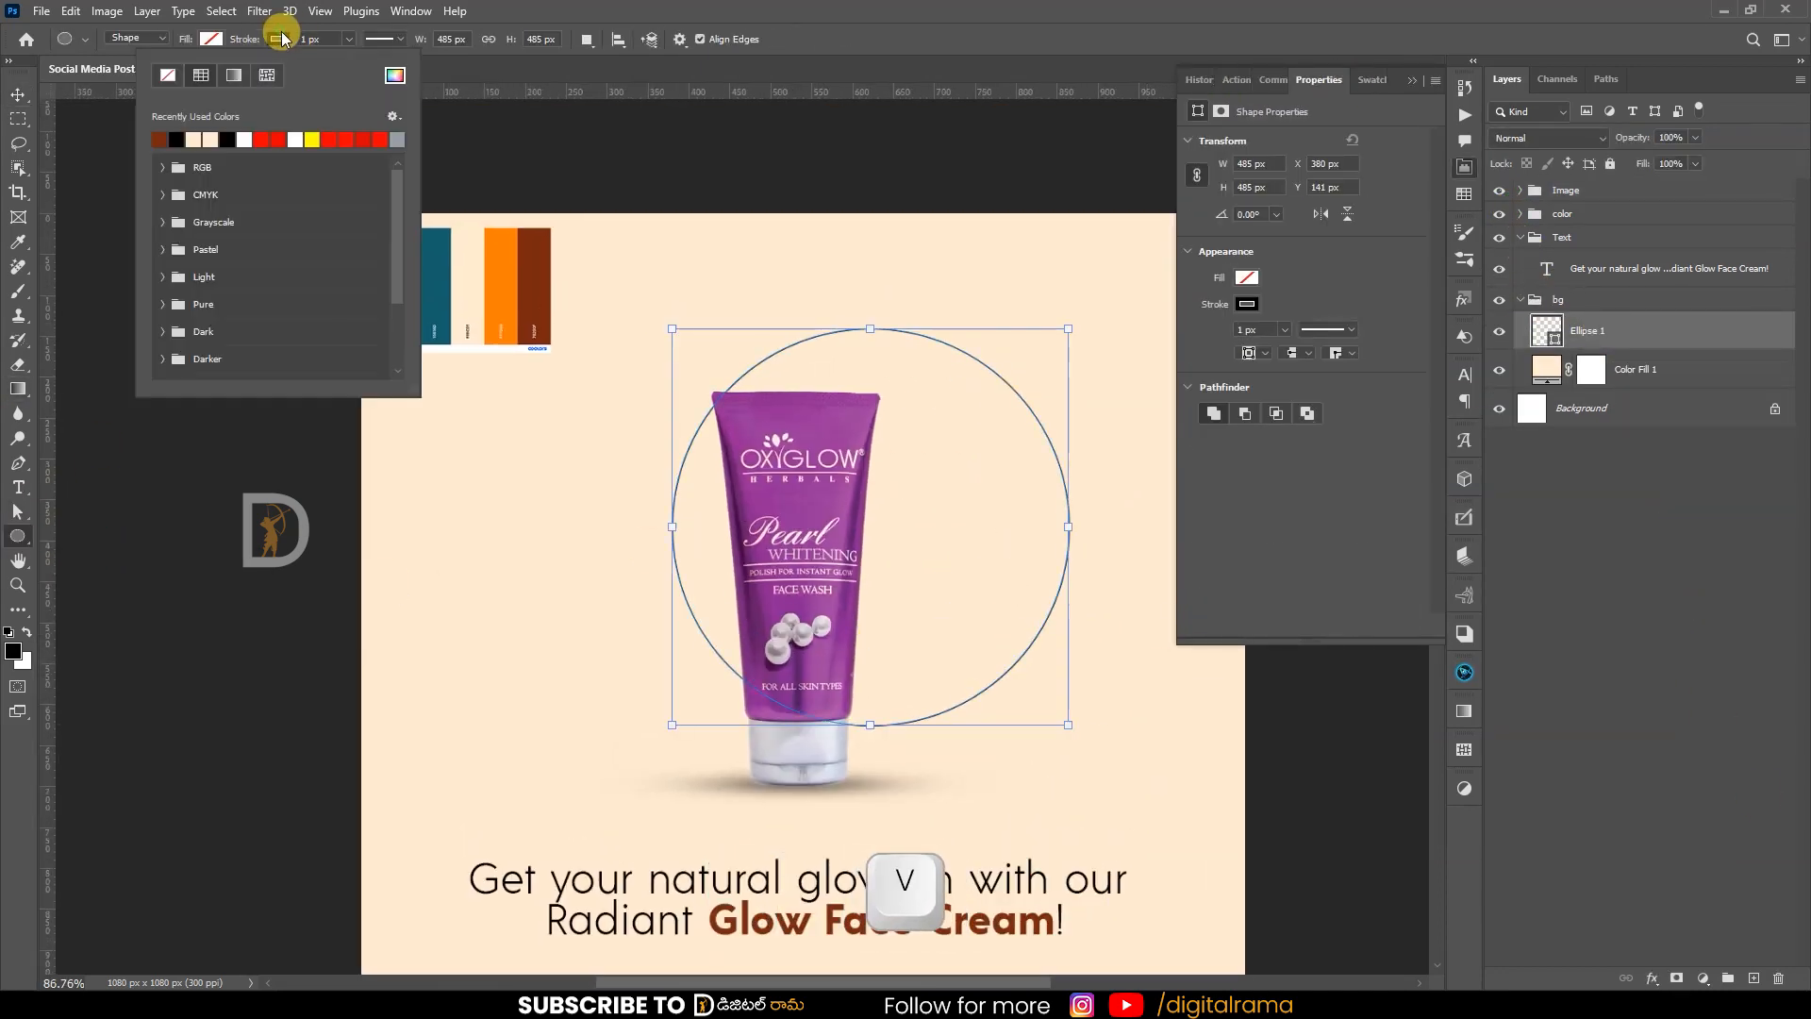
click(226, 43)
click(117, 141)
click(18, 94)
drag(910, 582, 894, 541)
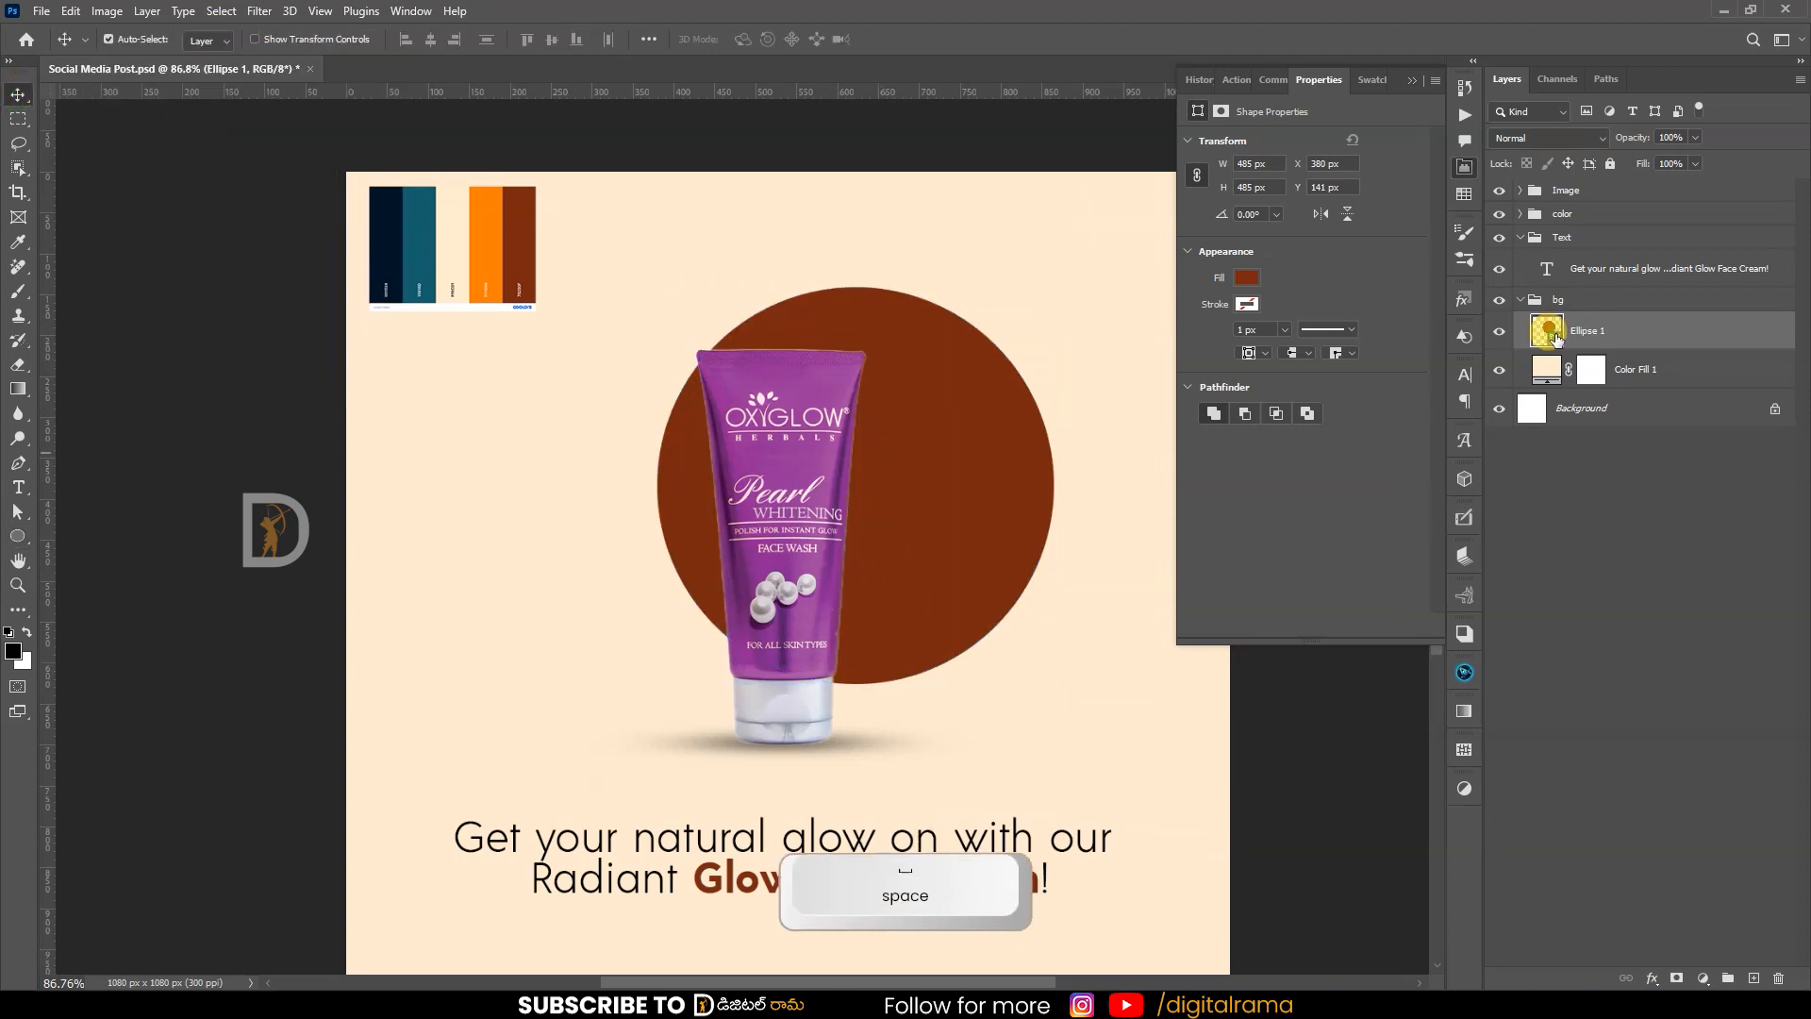
- Recolour the circle with the teal sampled from the palette image and collapse the shape properties
double_click(1548, 331)
click(484, 202)
click(418, 227)
key(Return)
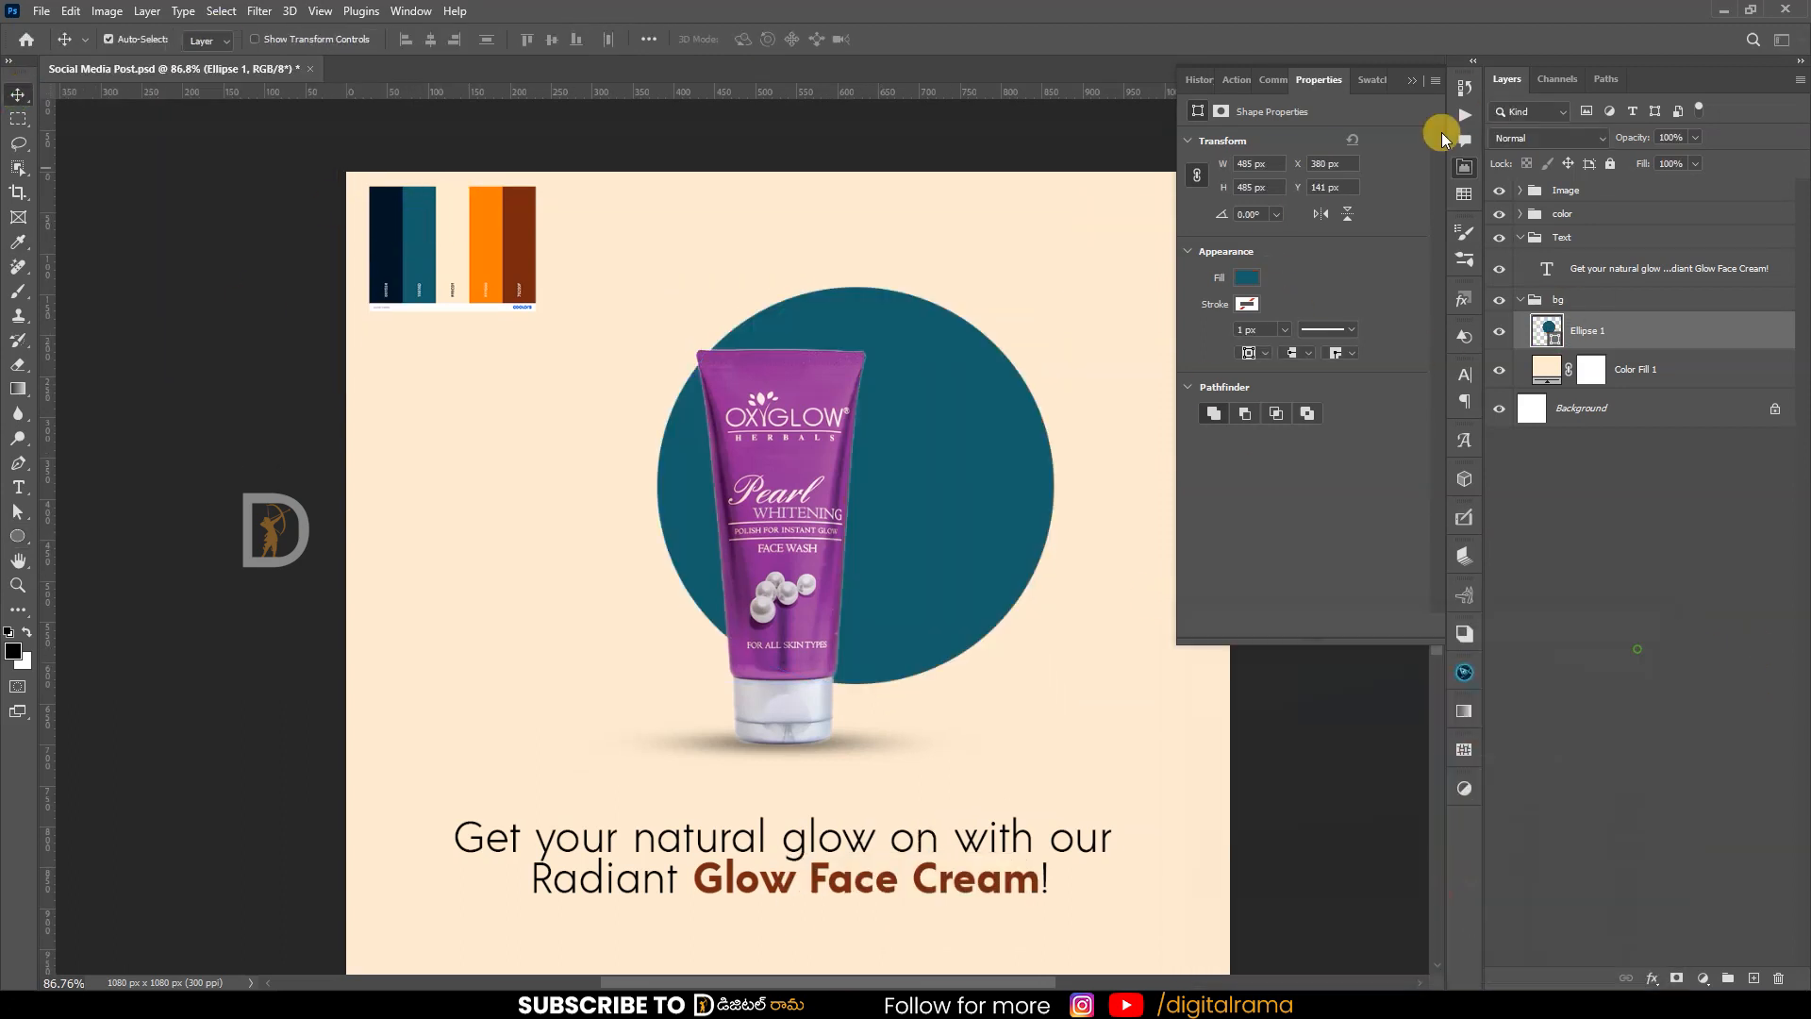
click(1412, 80)
click(1743, 665)
- Shrink the teal circle and centre it behind the upper part of the tube
drag(995, 564, 972, 483)
drag(1007, 423, 942, 405)
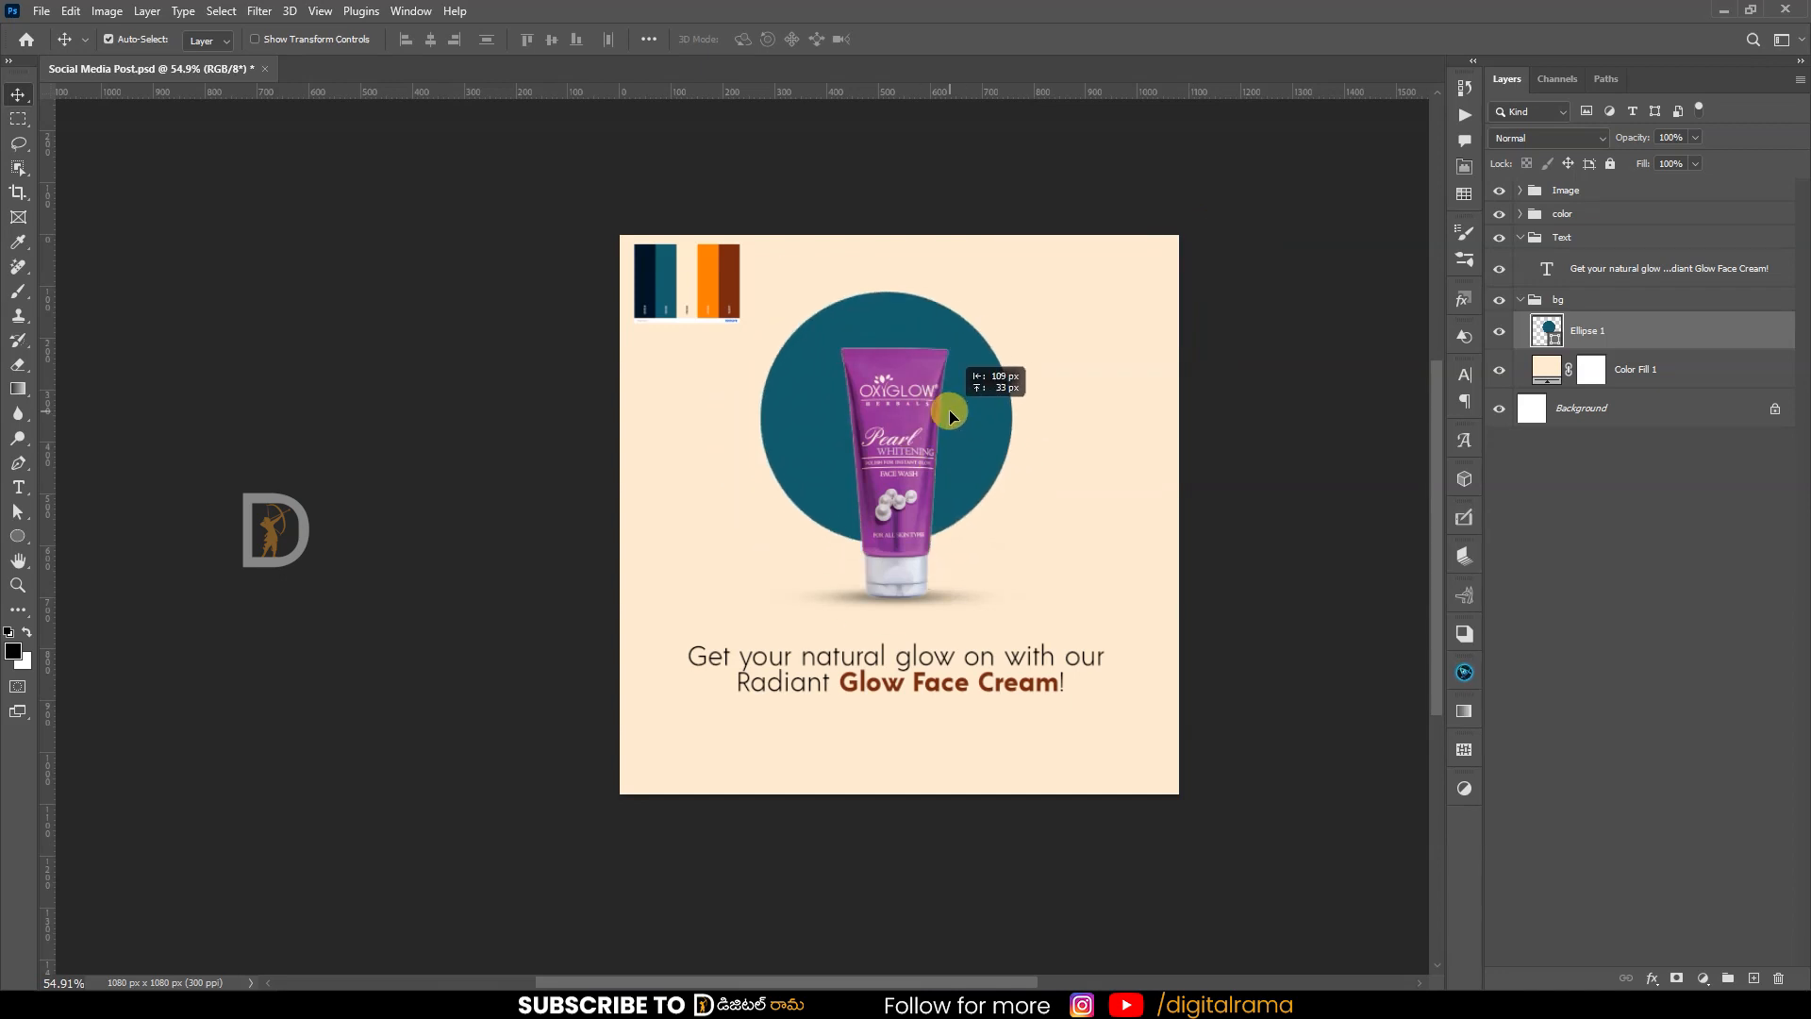
key(ctrl+t)
drag(1015, 522, 961, 426)
key(Return)
drag(939, 460, 972, 457)
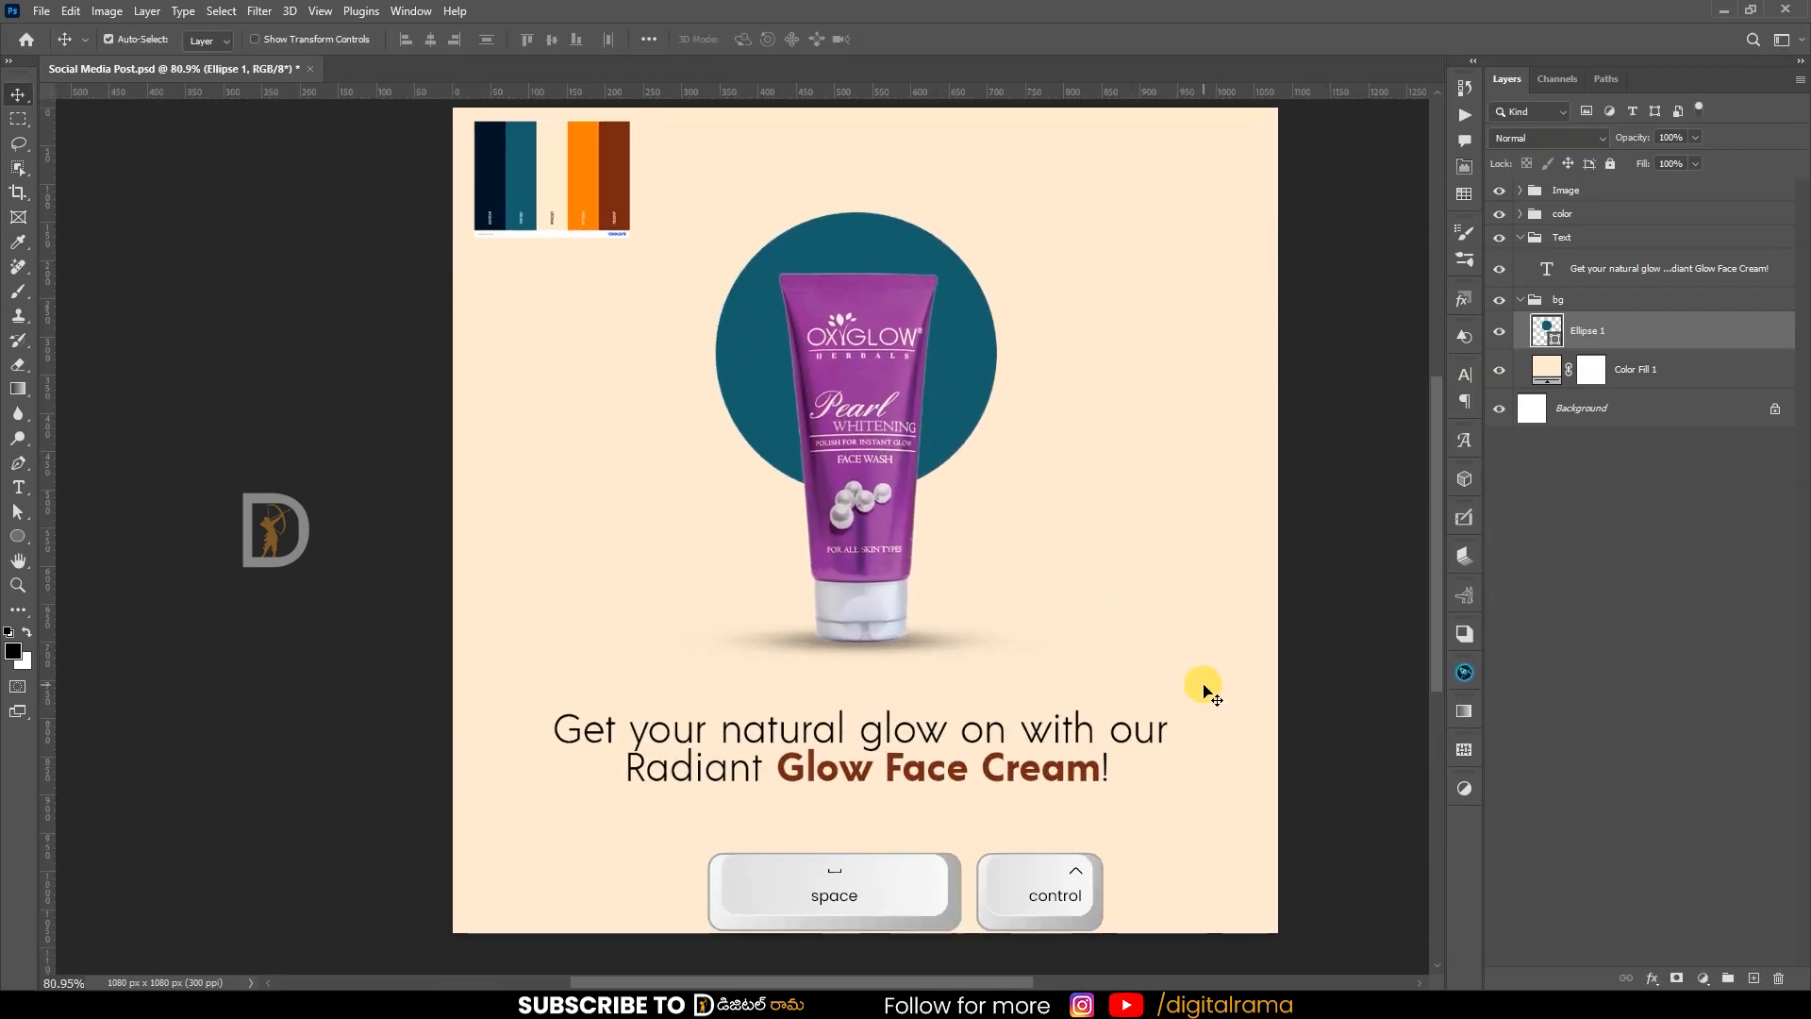
drag(1086, 596, 1066, 632)
- Duplicate the teal circle toward the canvas's lower right and recolour the copy with the palette's orange
drag(953, 370, 1214, 545)
double_click(1548, 339)
click(563, 211)
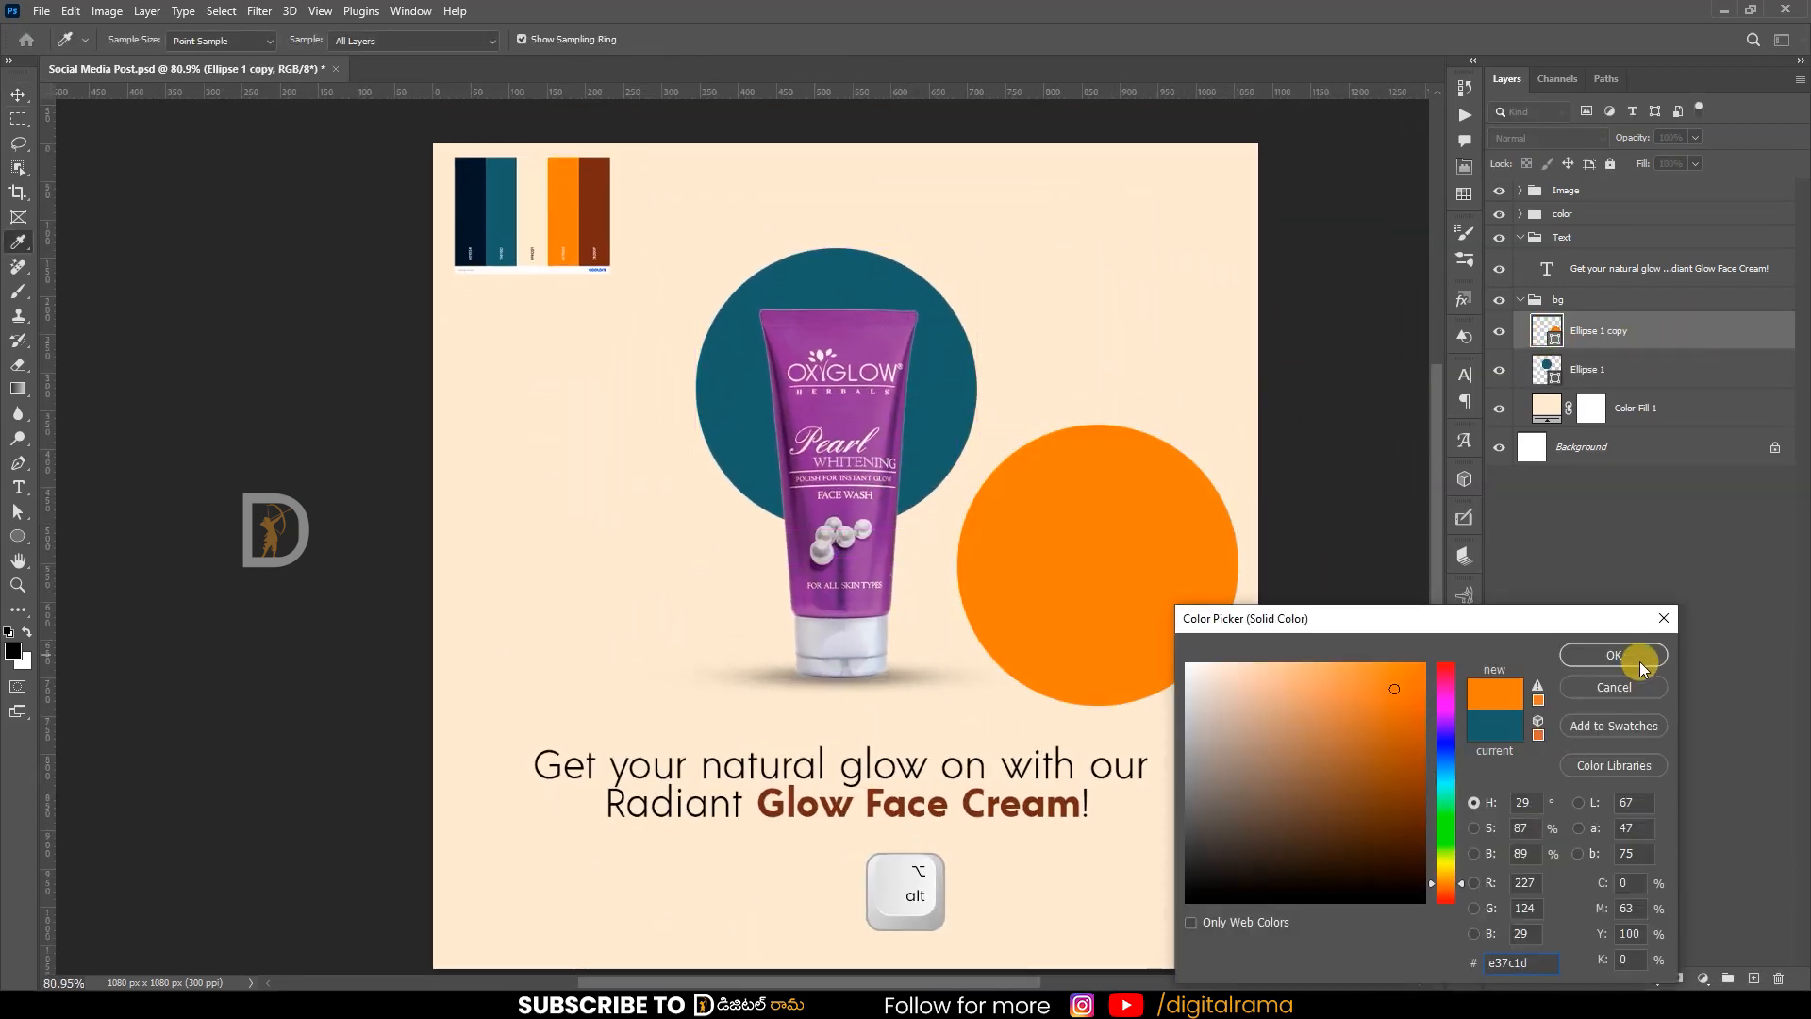
click(1638, 659)
- Enlarge the orange circle and position it so its right half runs off the canvas's right edge
drag(1085, 535, 1073, 531)
key(ctrl+t)
mouse_move(1236, 704)
mouse_down()
mouse_move(1111, 578)
mouse_move(1213, 720)
mouse_up()
key(Return)
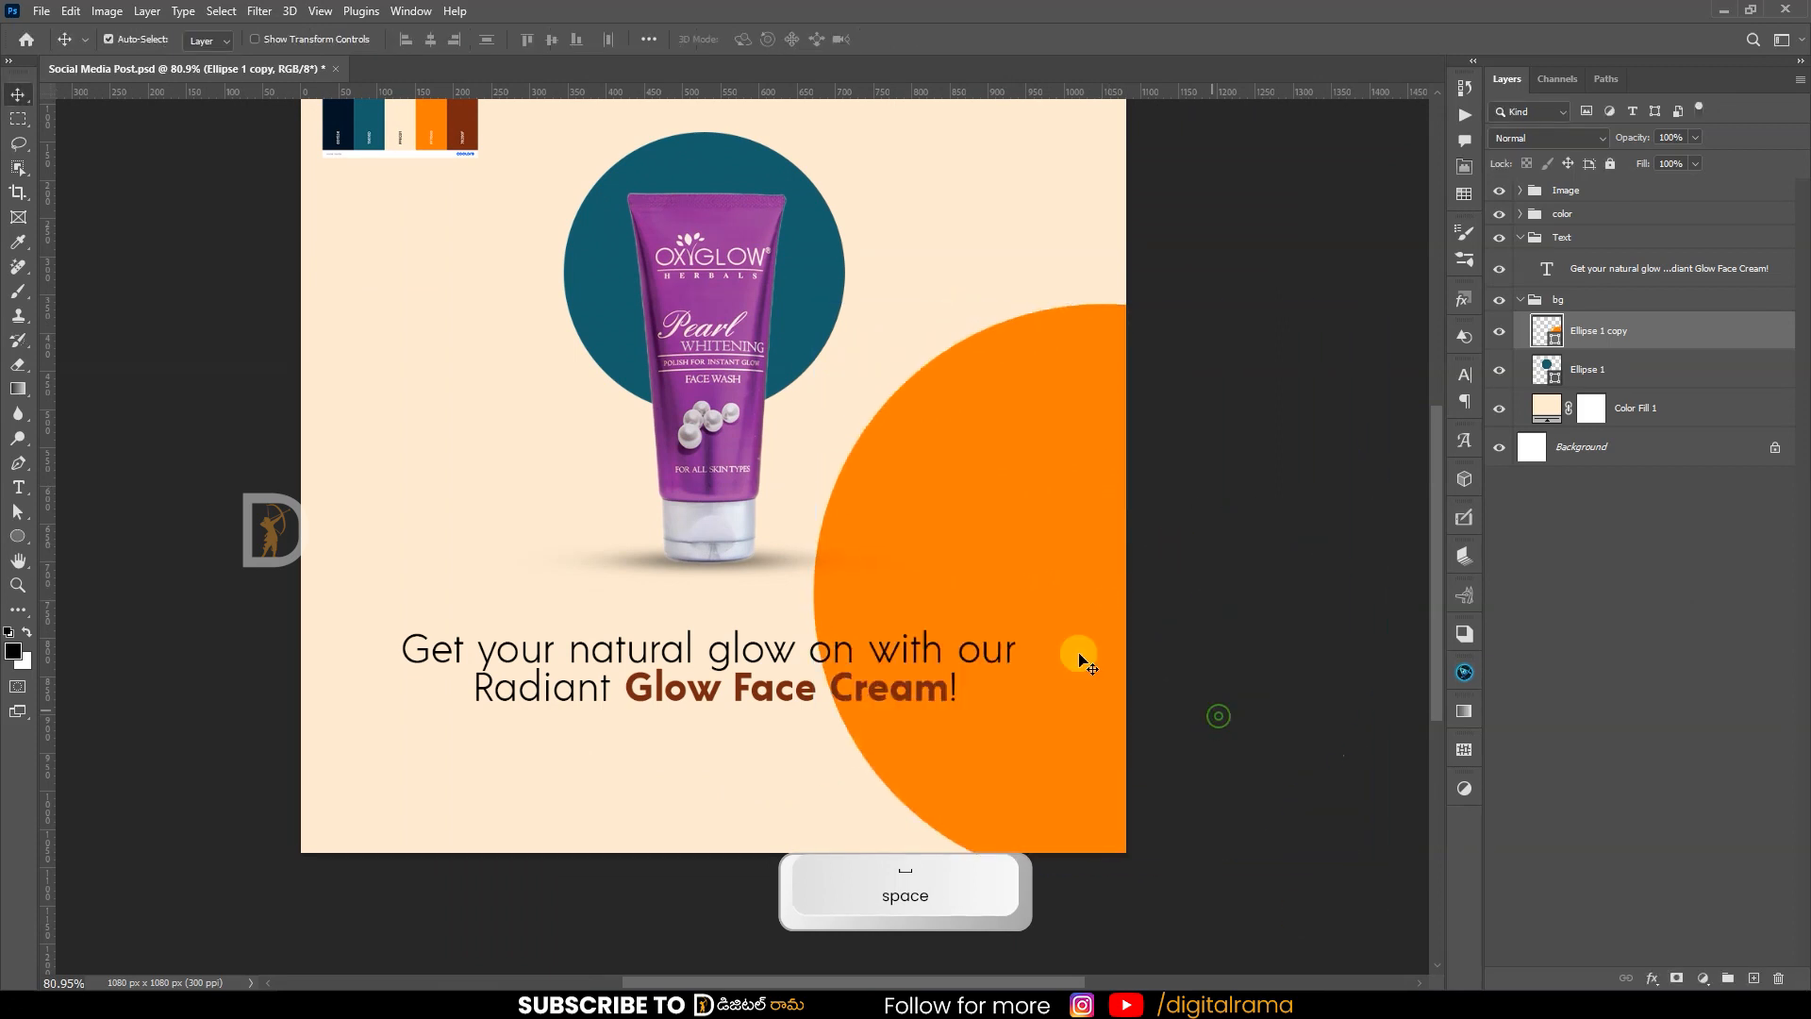
drag(1075, 651, 1091, 331)
ctrl+alt+click(1096, 622)
- Duplicate the teal circle onto the canvas's lower-left edge and move the copy's layer above the orange circle
ctrl+click(813, 437)
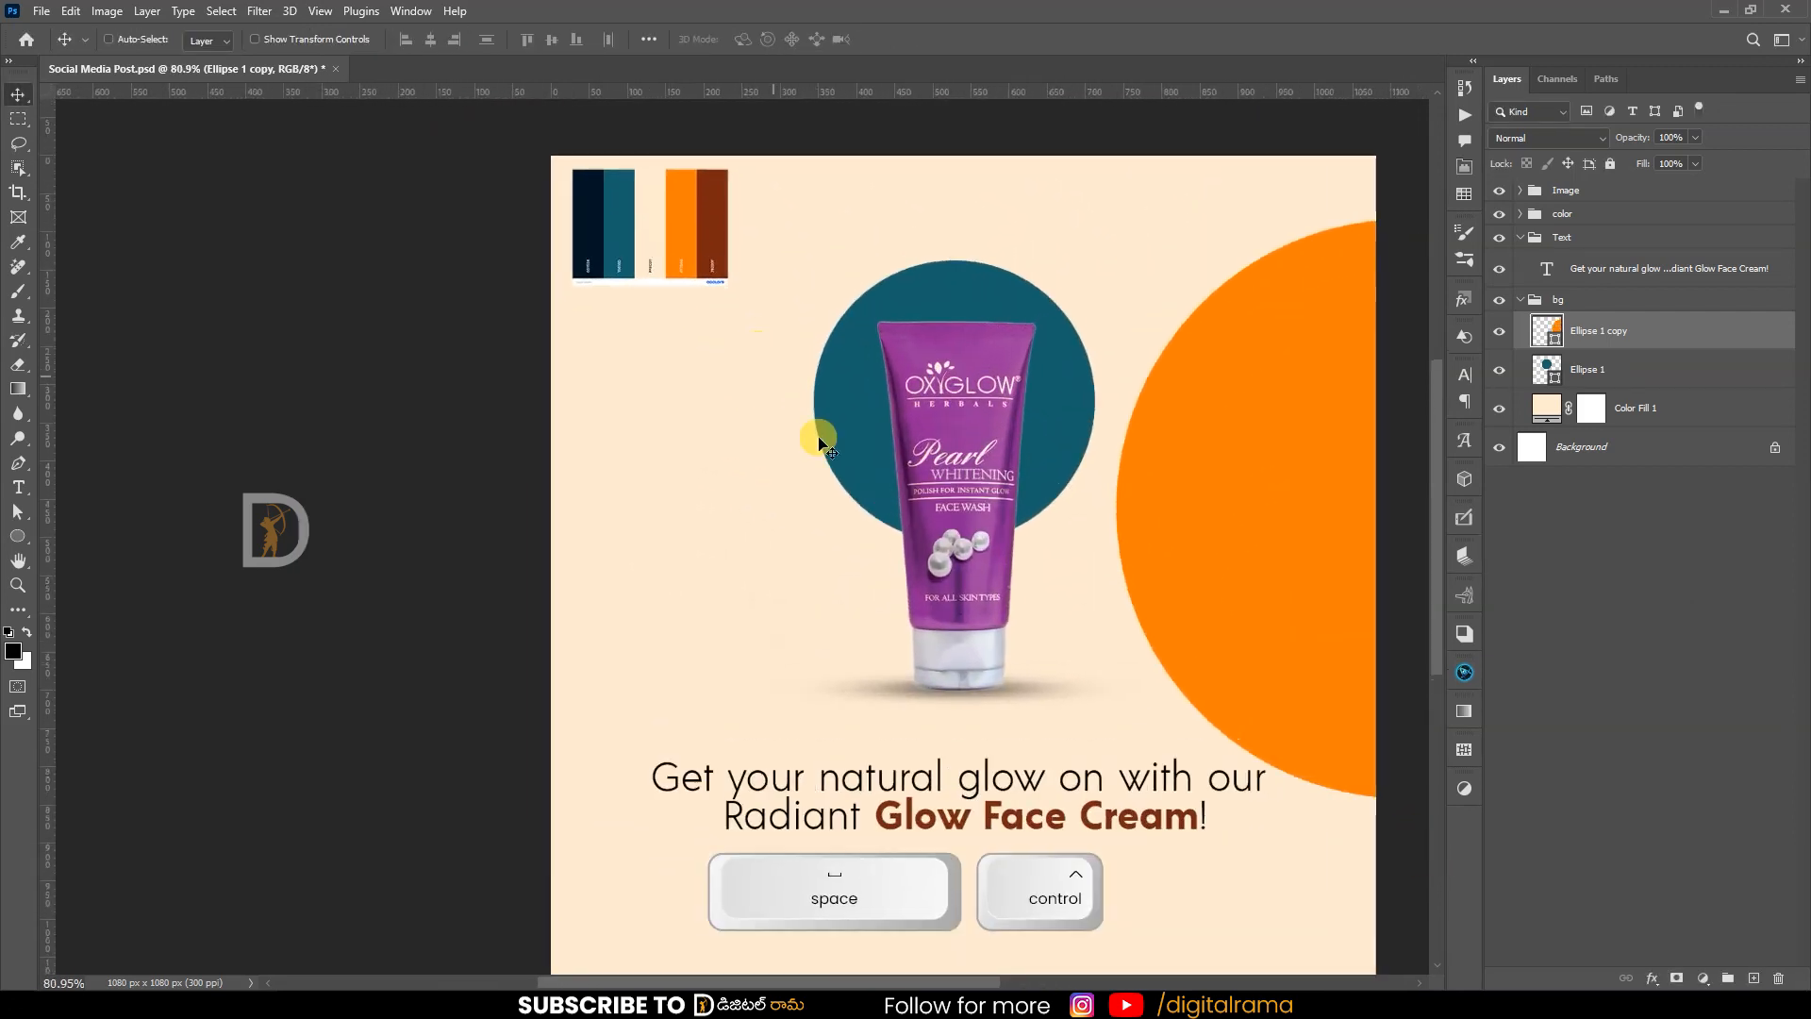
drag(813, 437, 351, 854)
key(i)
click(714, 213)
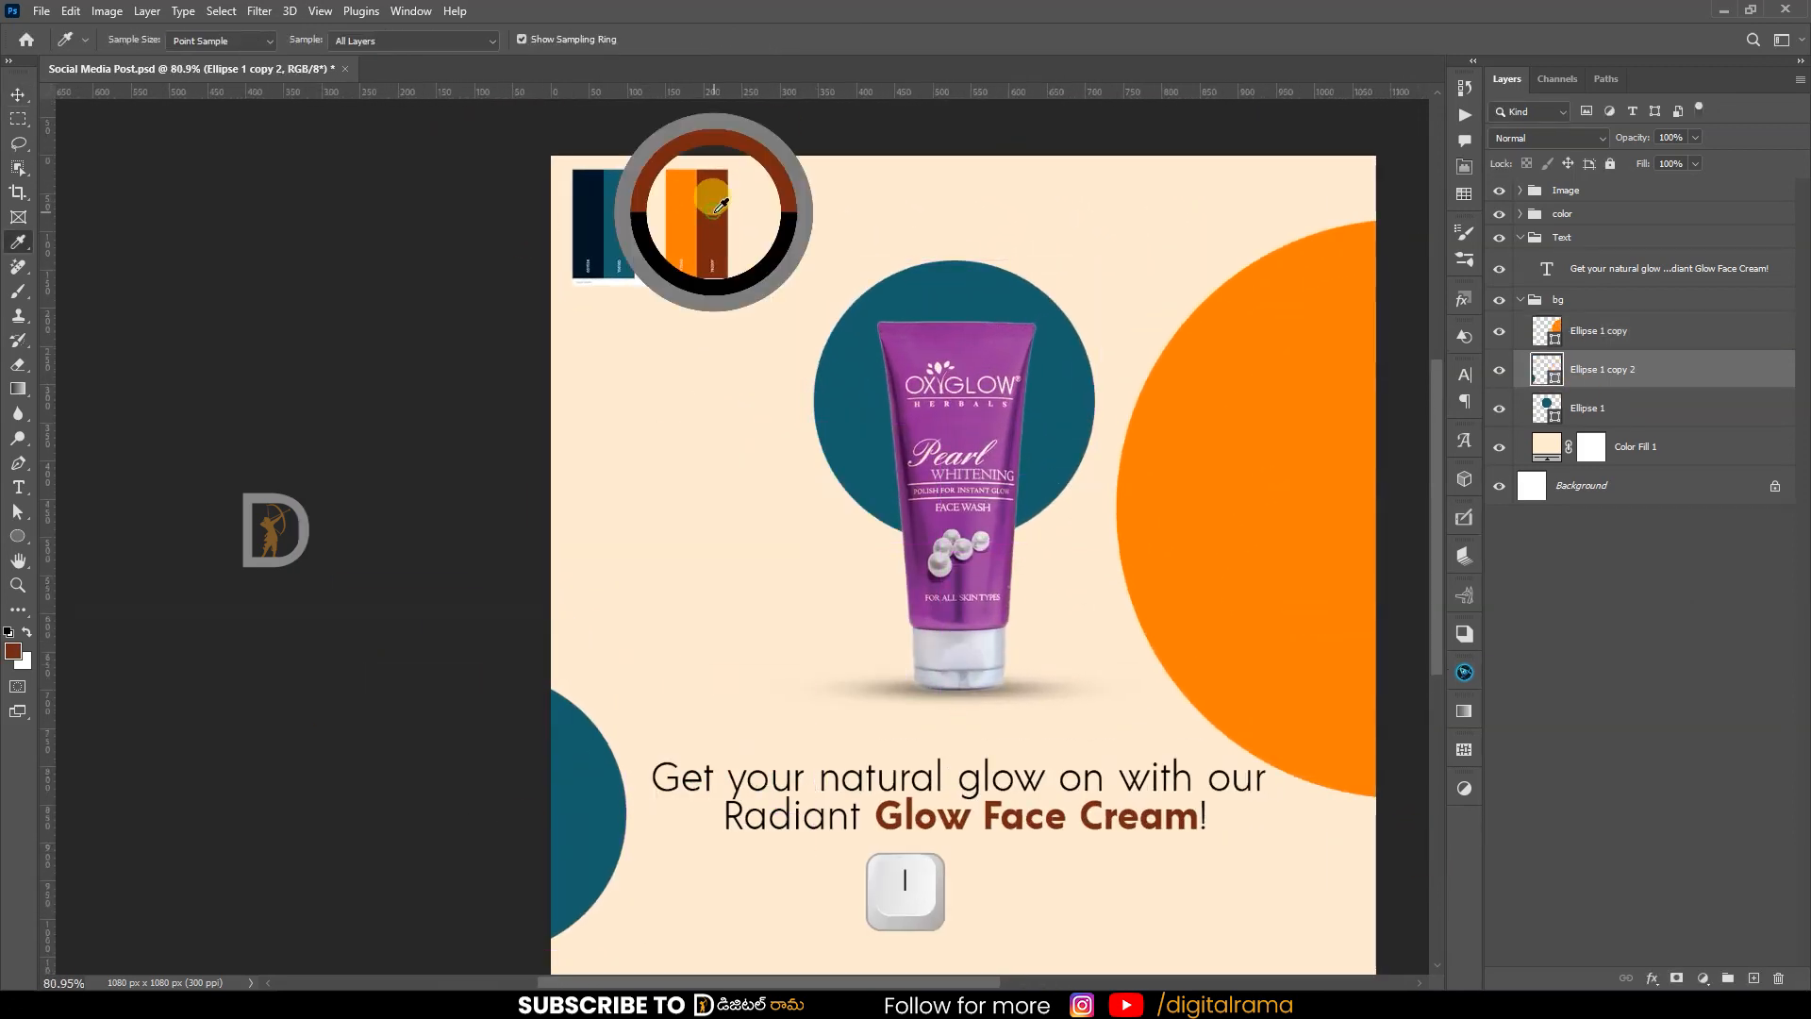
drag(1549, 368, 1524, 342)
- Recolour the lower-left circle with the dark brown sampled from the palette image
double_click(1552, 335)
click(685, 202)
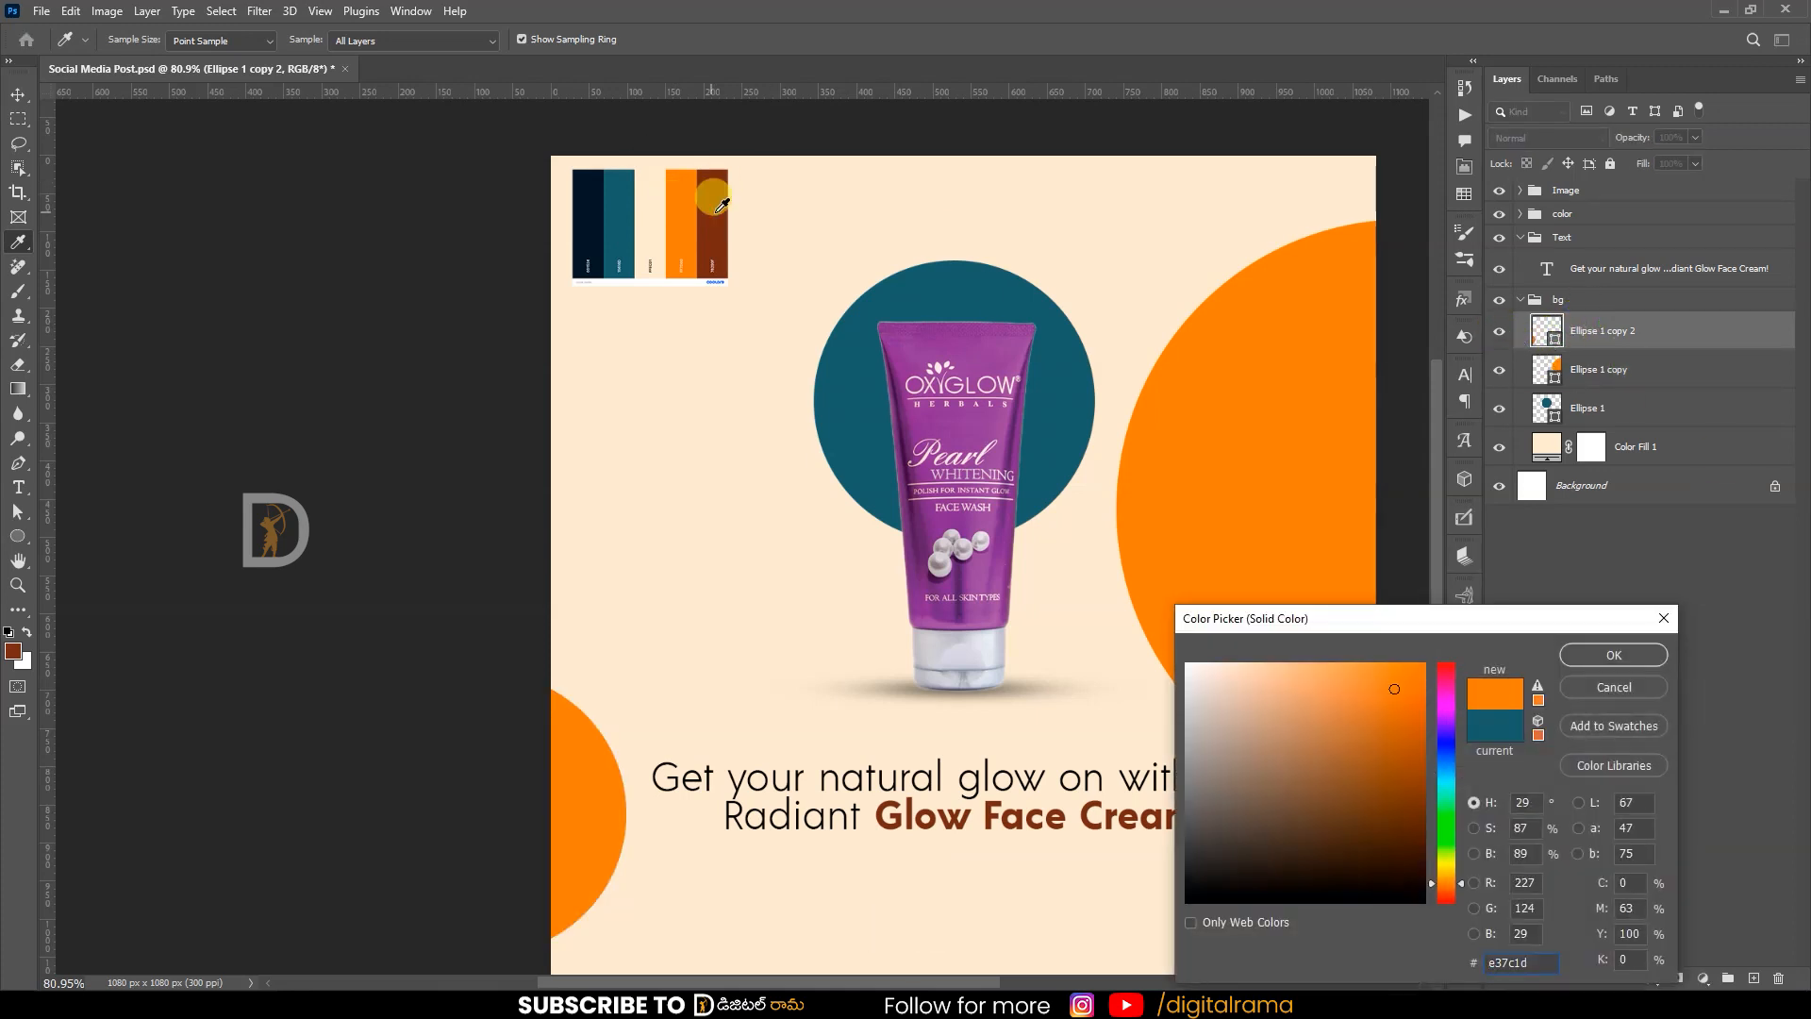
click(715, 199)
click(1597, 654)
key(b)
ctrl+alt+click(978, 518)
key(v)
- Nudge the tube slightly left to centre it over its teal circle and shadow
ctrl+click(971, 580)
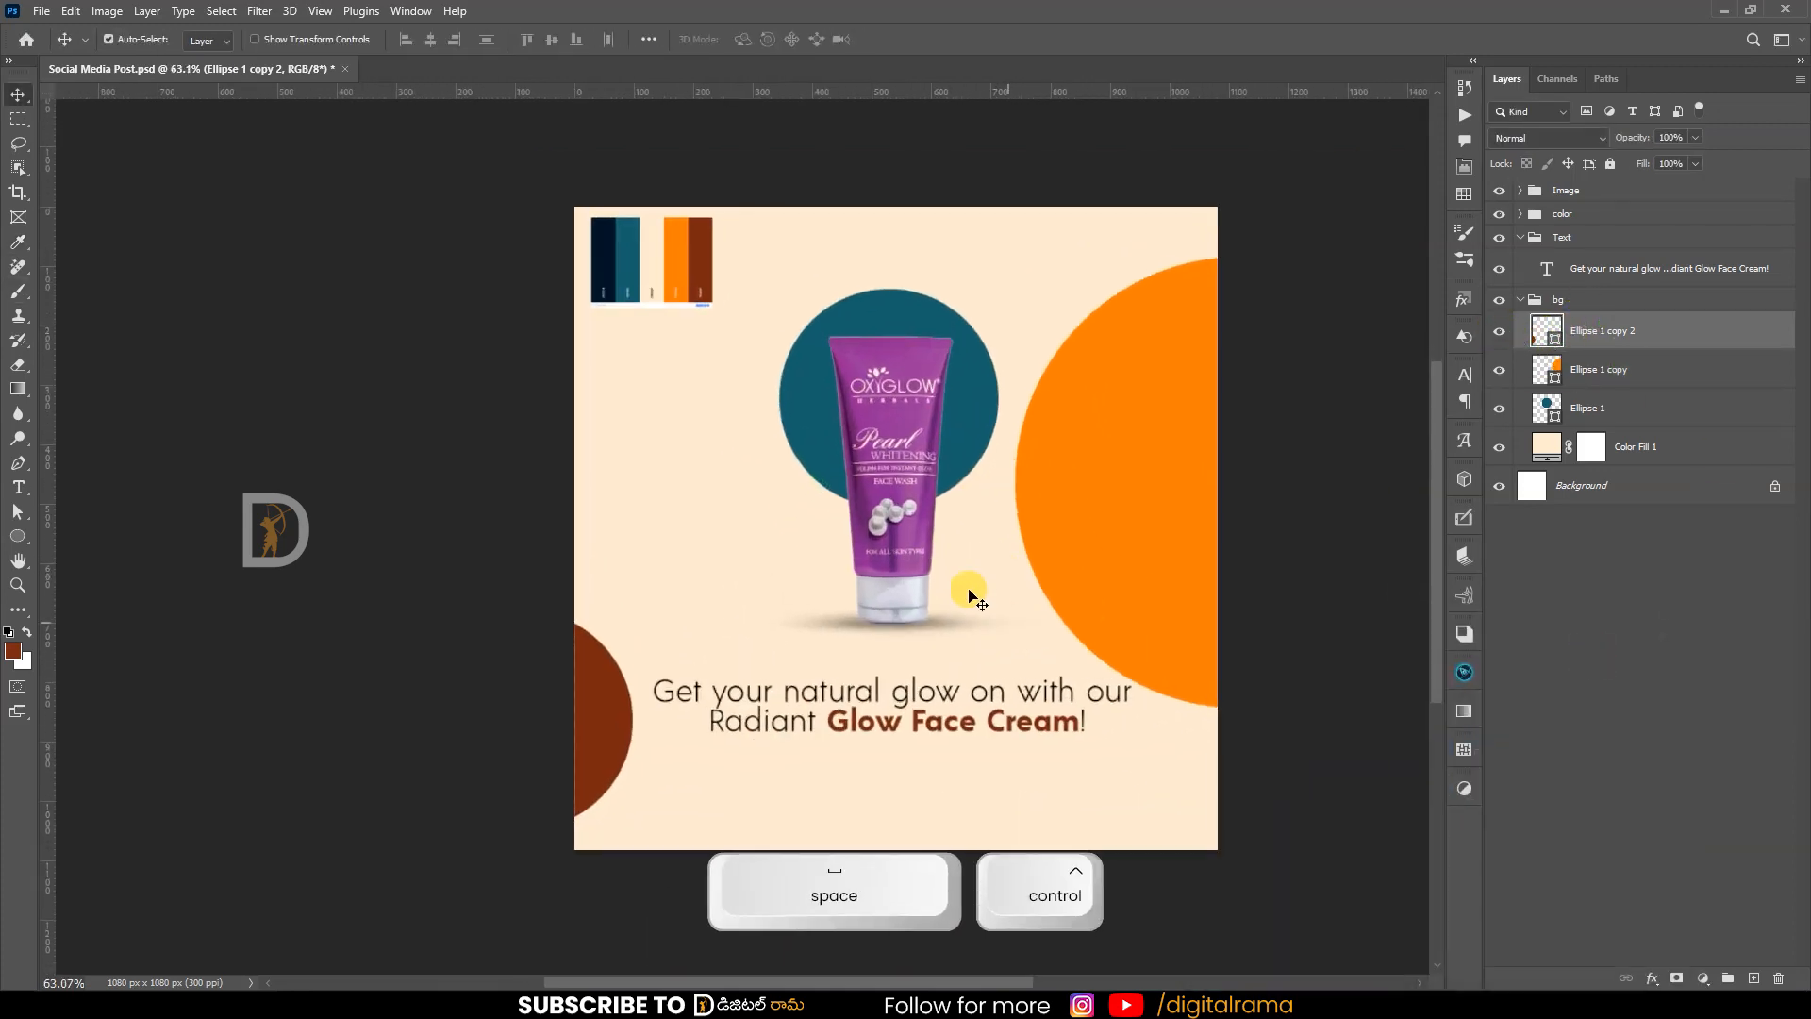
ctrl+click(952, 519)
ctrl+click(868, 375)
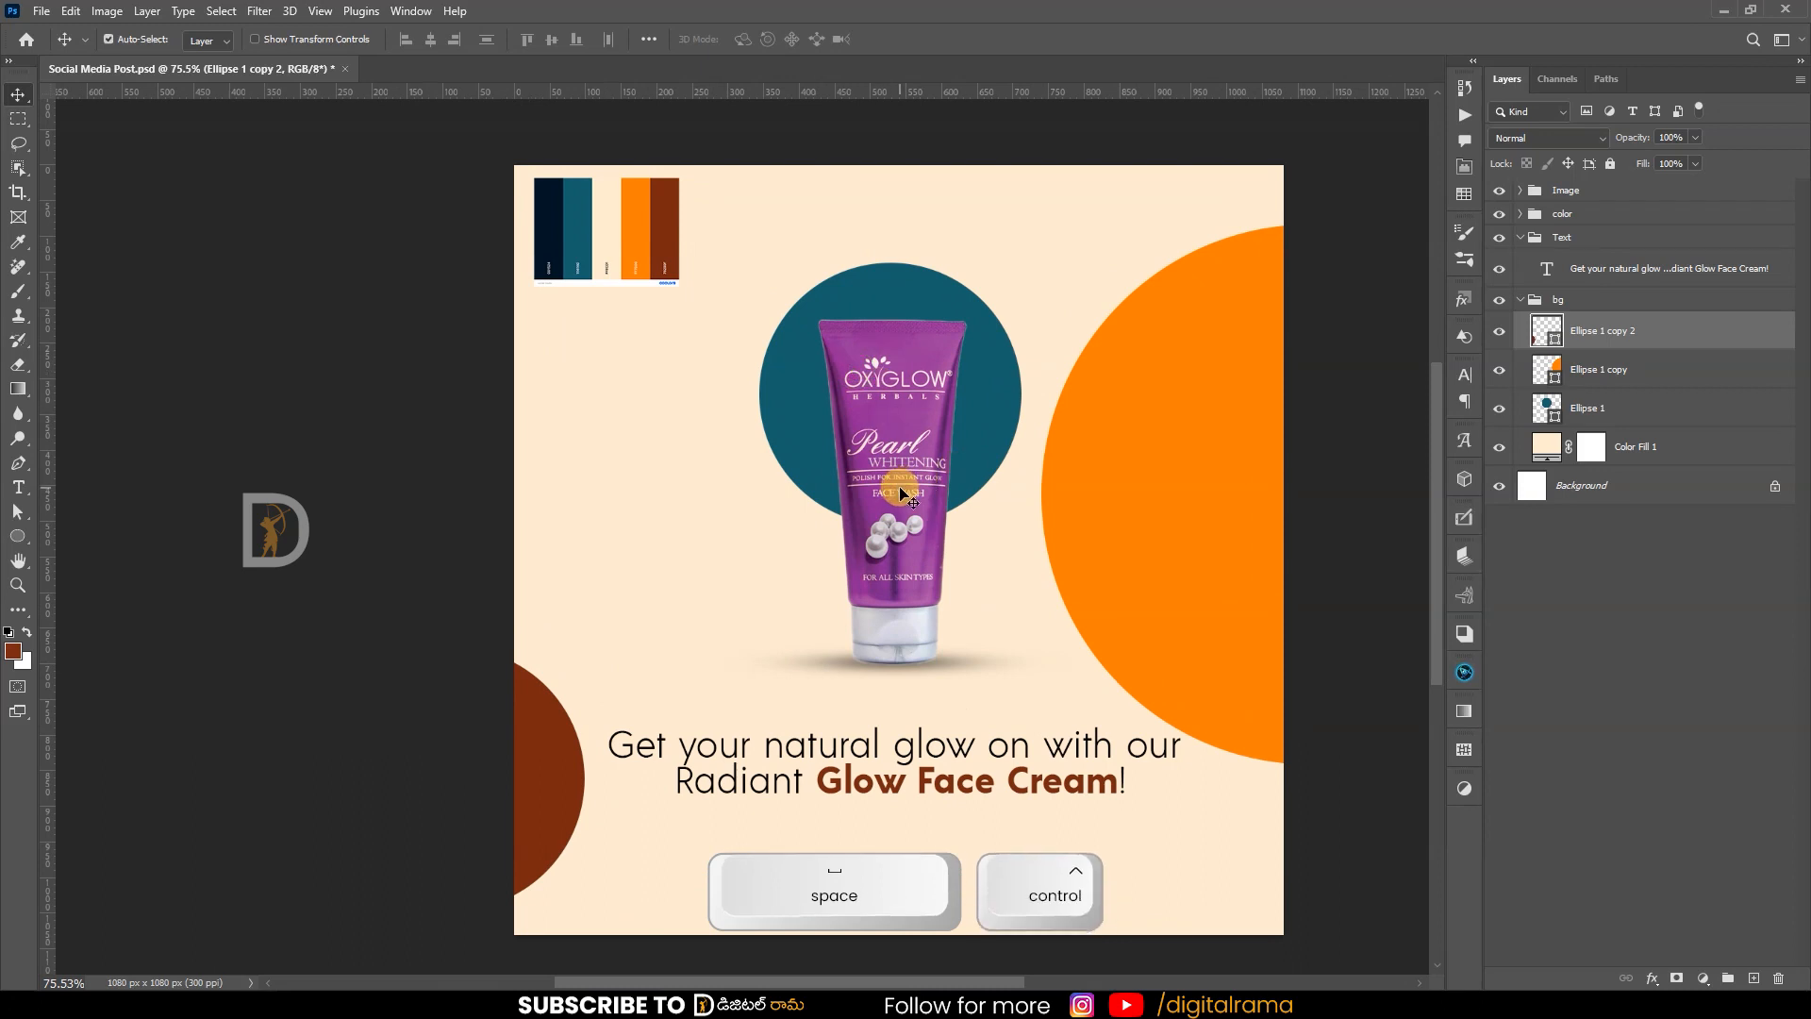
drag(907, 485, 901, 487)
click(1008, 413)
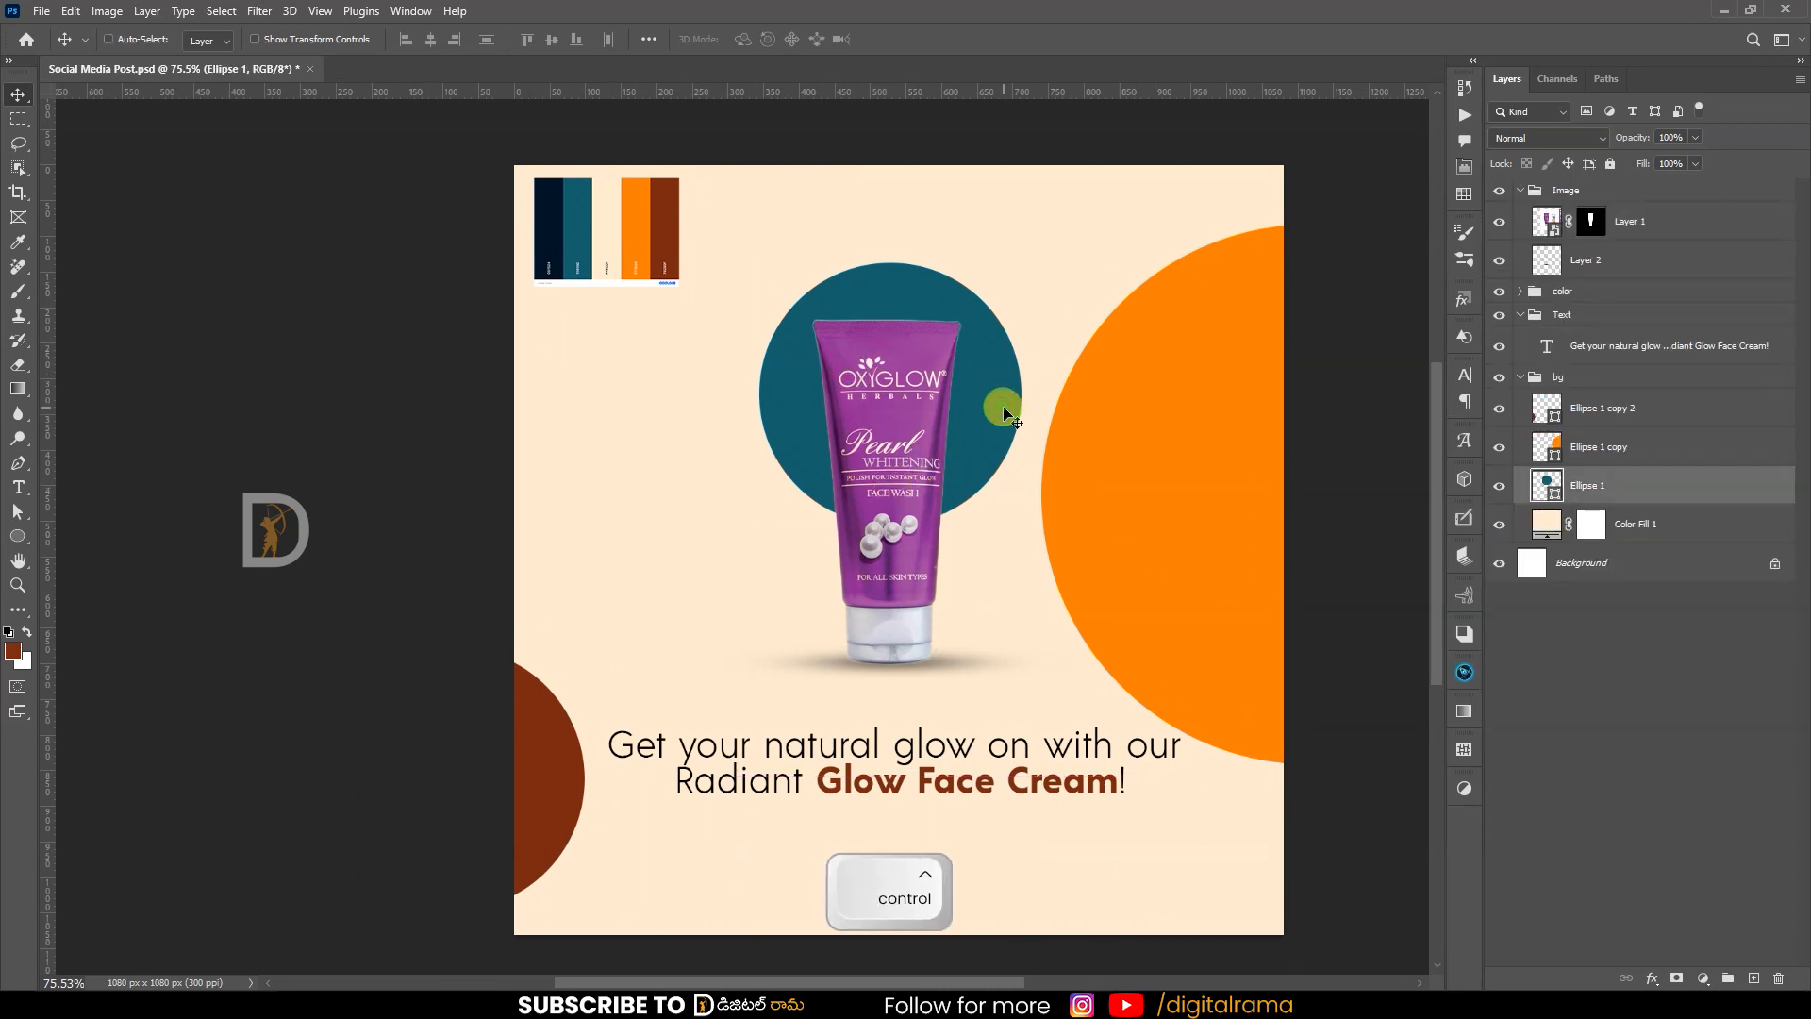
drag(1140, 526, 1120, 469)
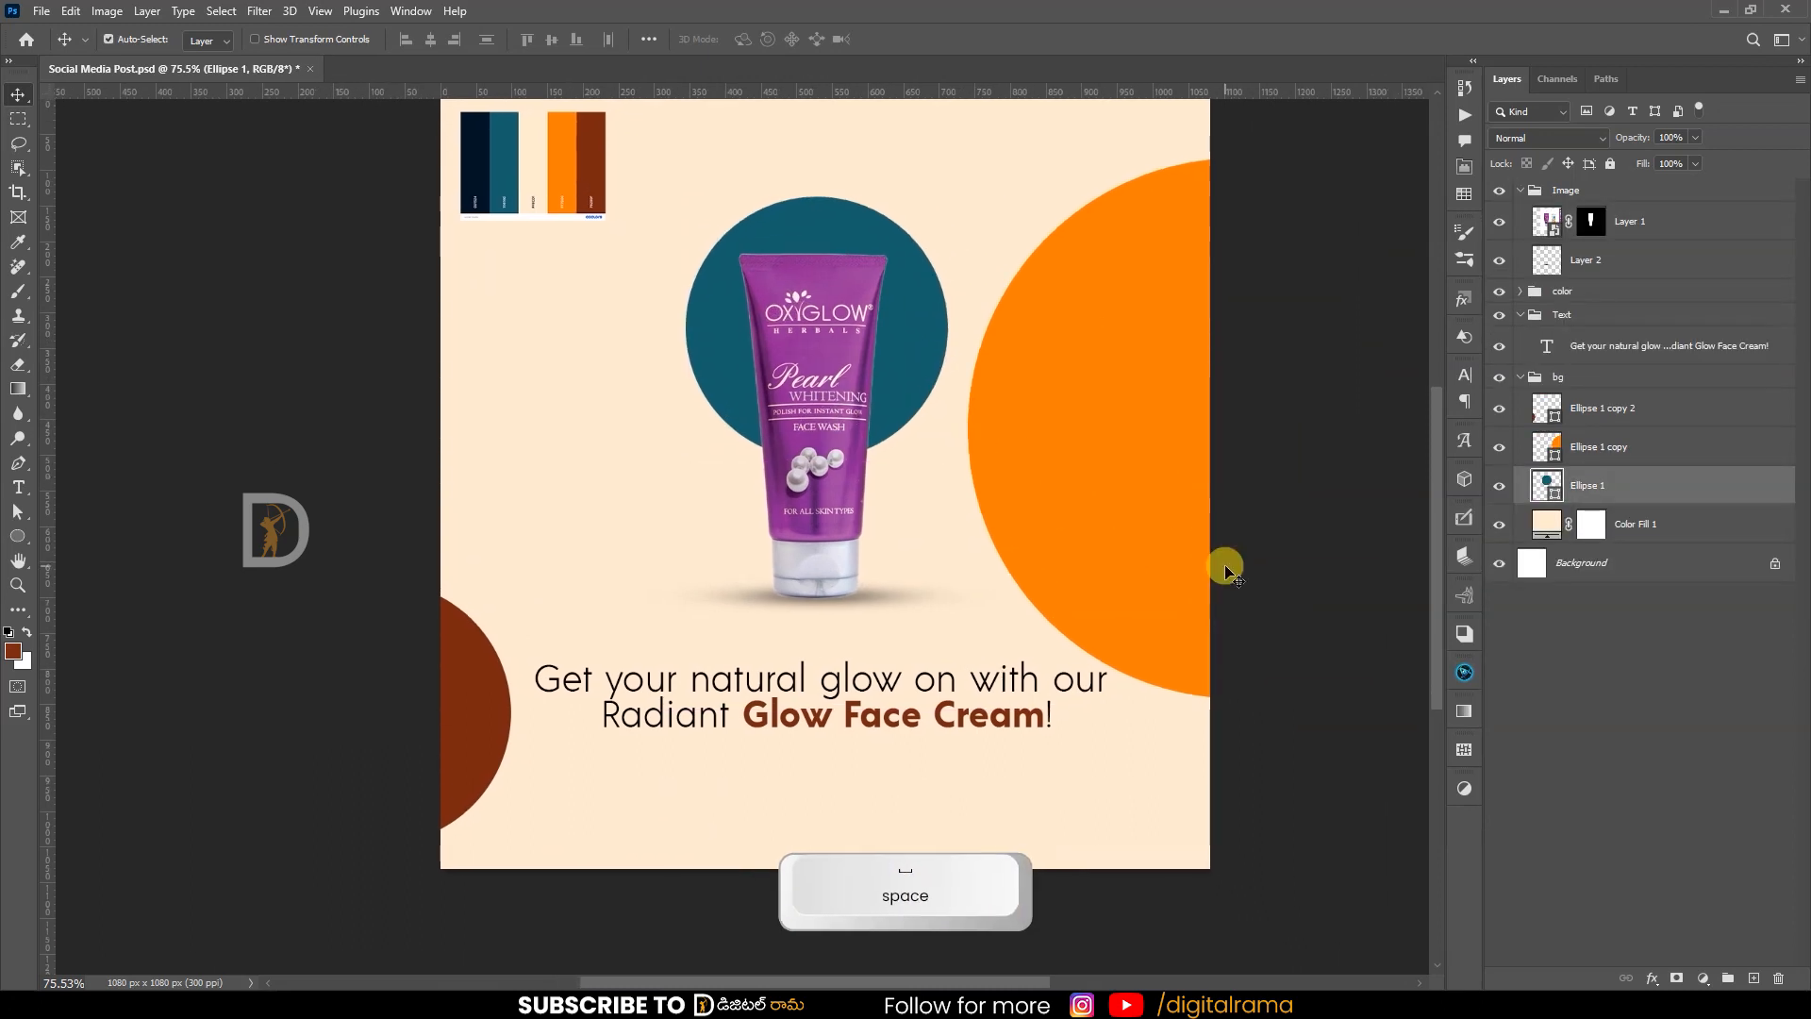
- Scale the headline down to about 62% and move it slightly up toward the tube
click(755, 705)
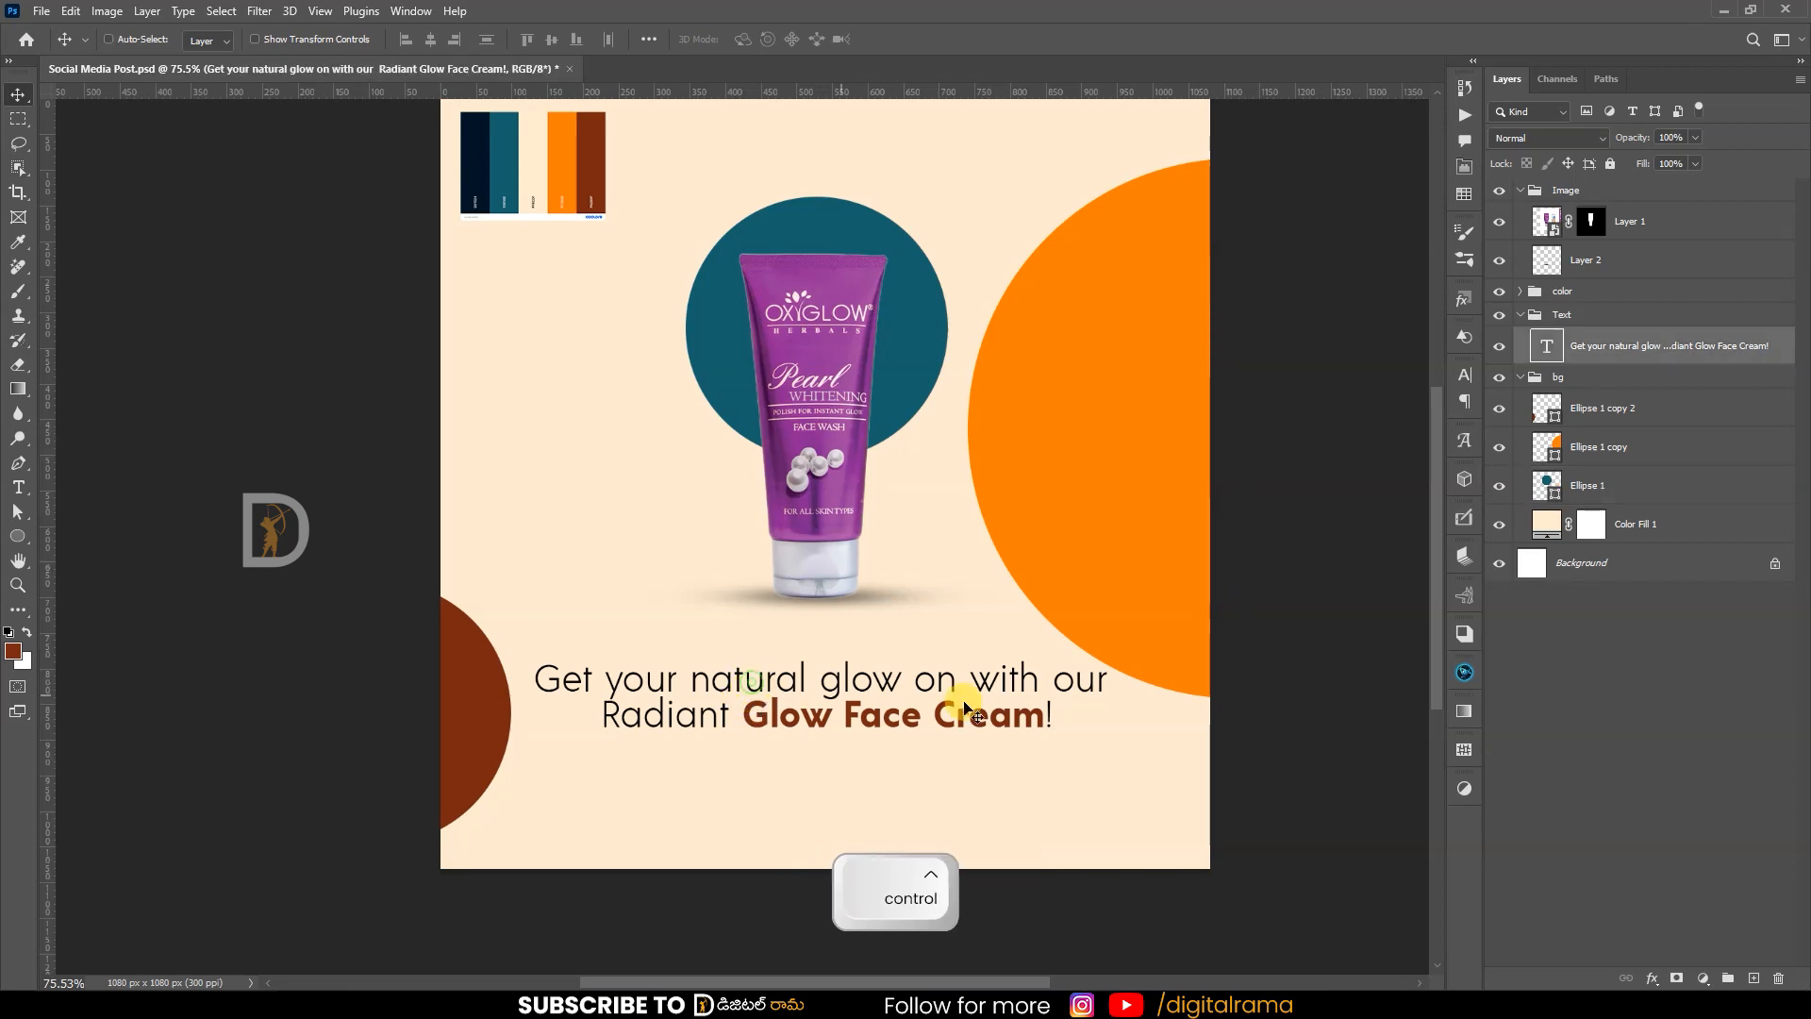
key(ctrl+t)
drag(1099, 668, 1009, 674)
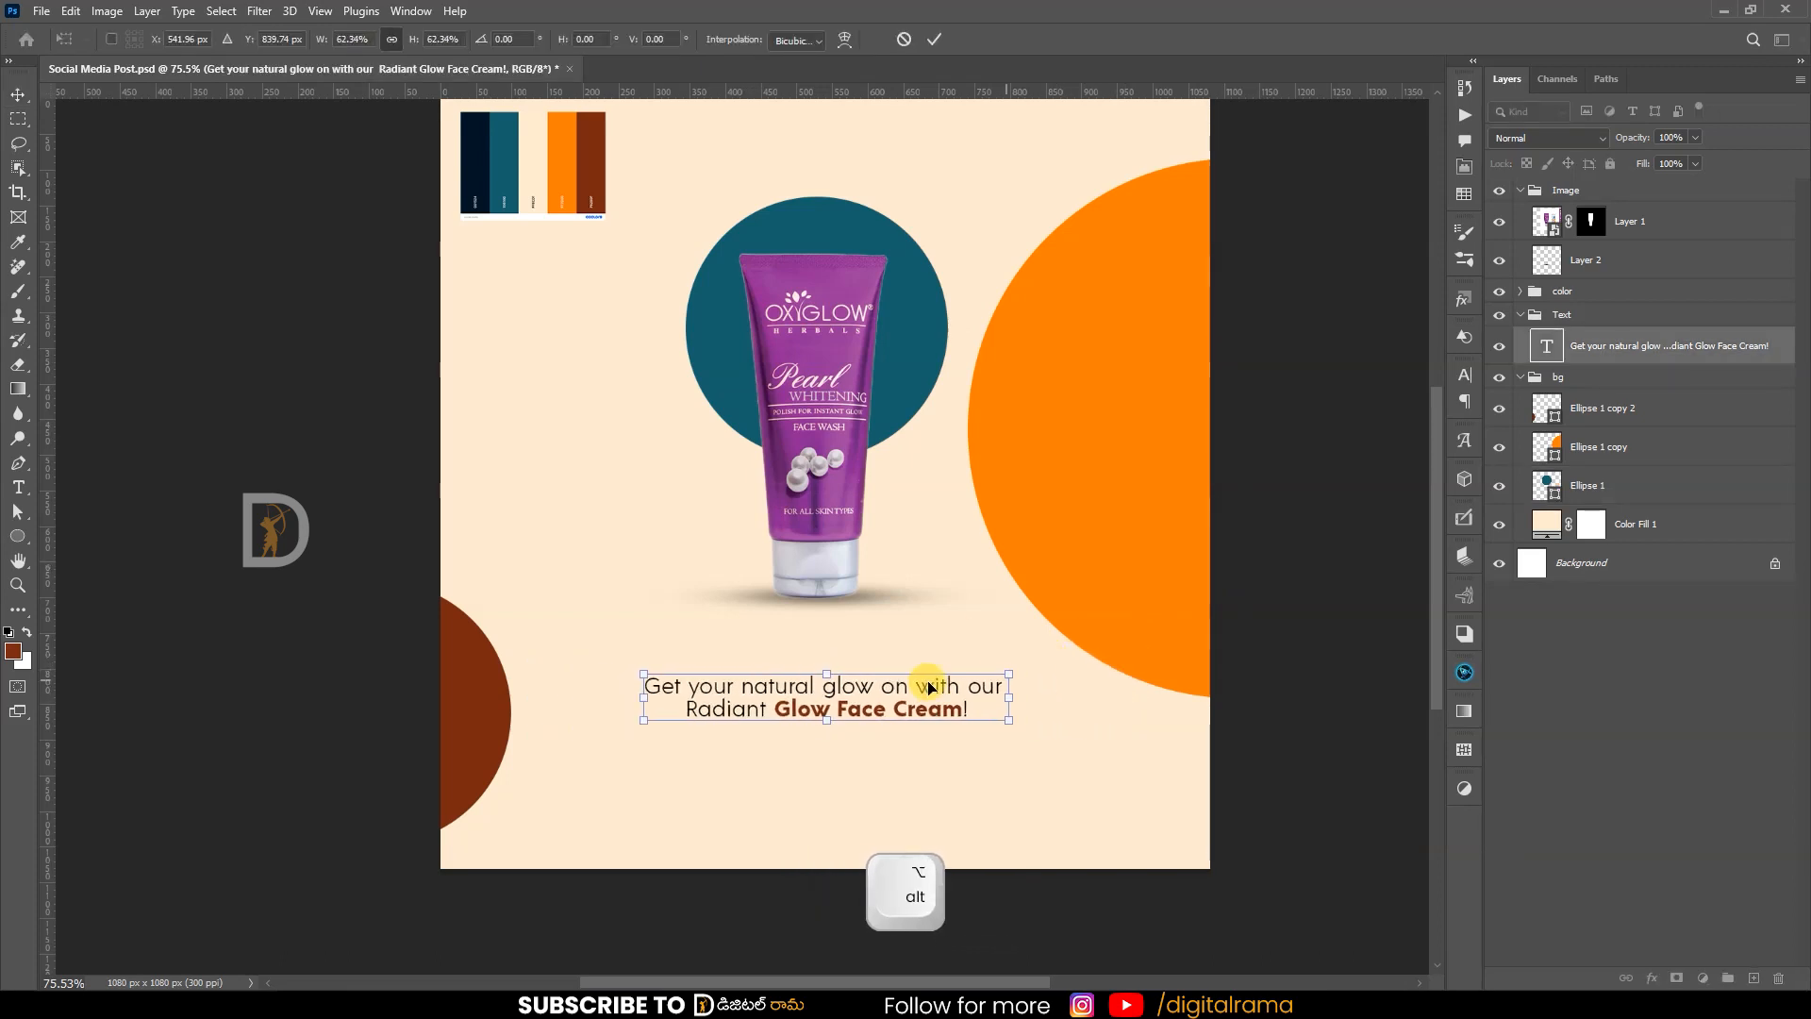
double_click(926, 689)
drag(849, 691, 840, 673)
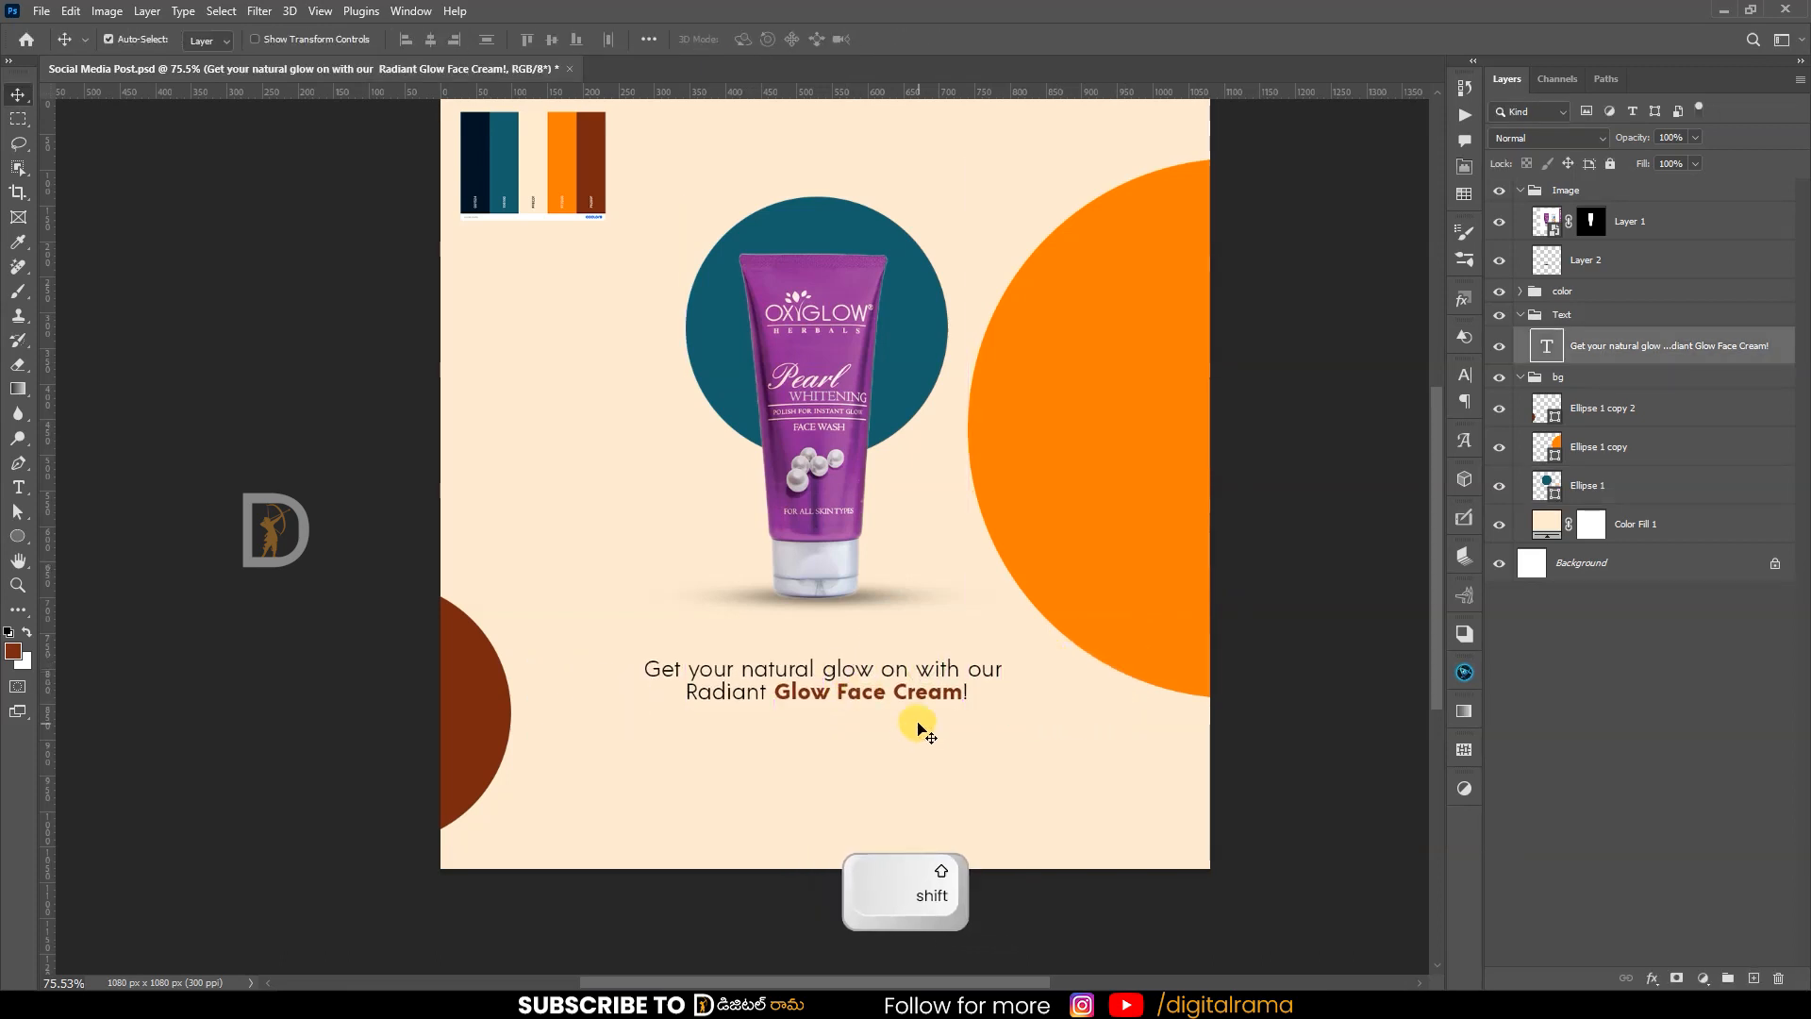
drag(822, 526, 805, 526)
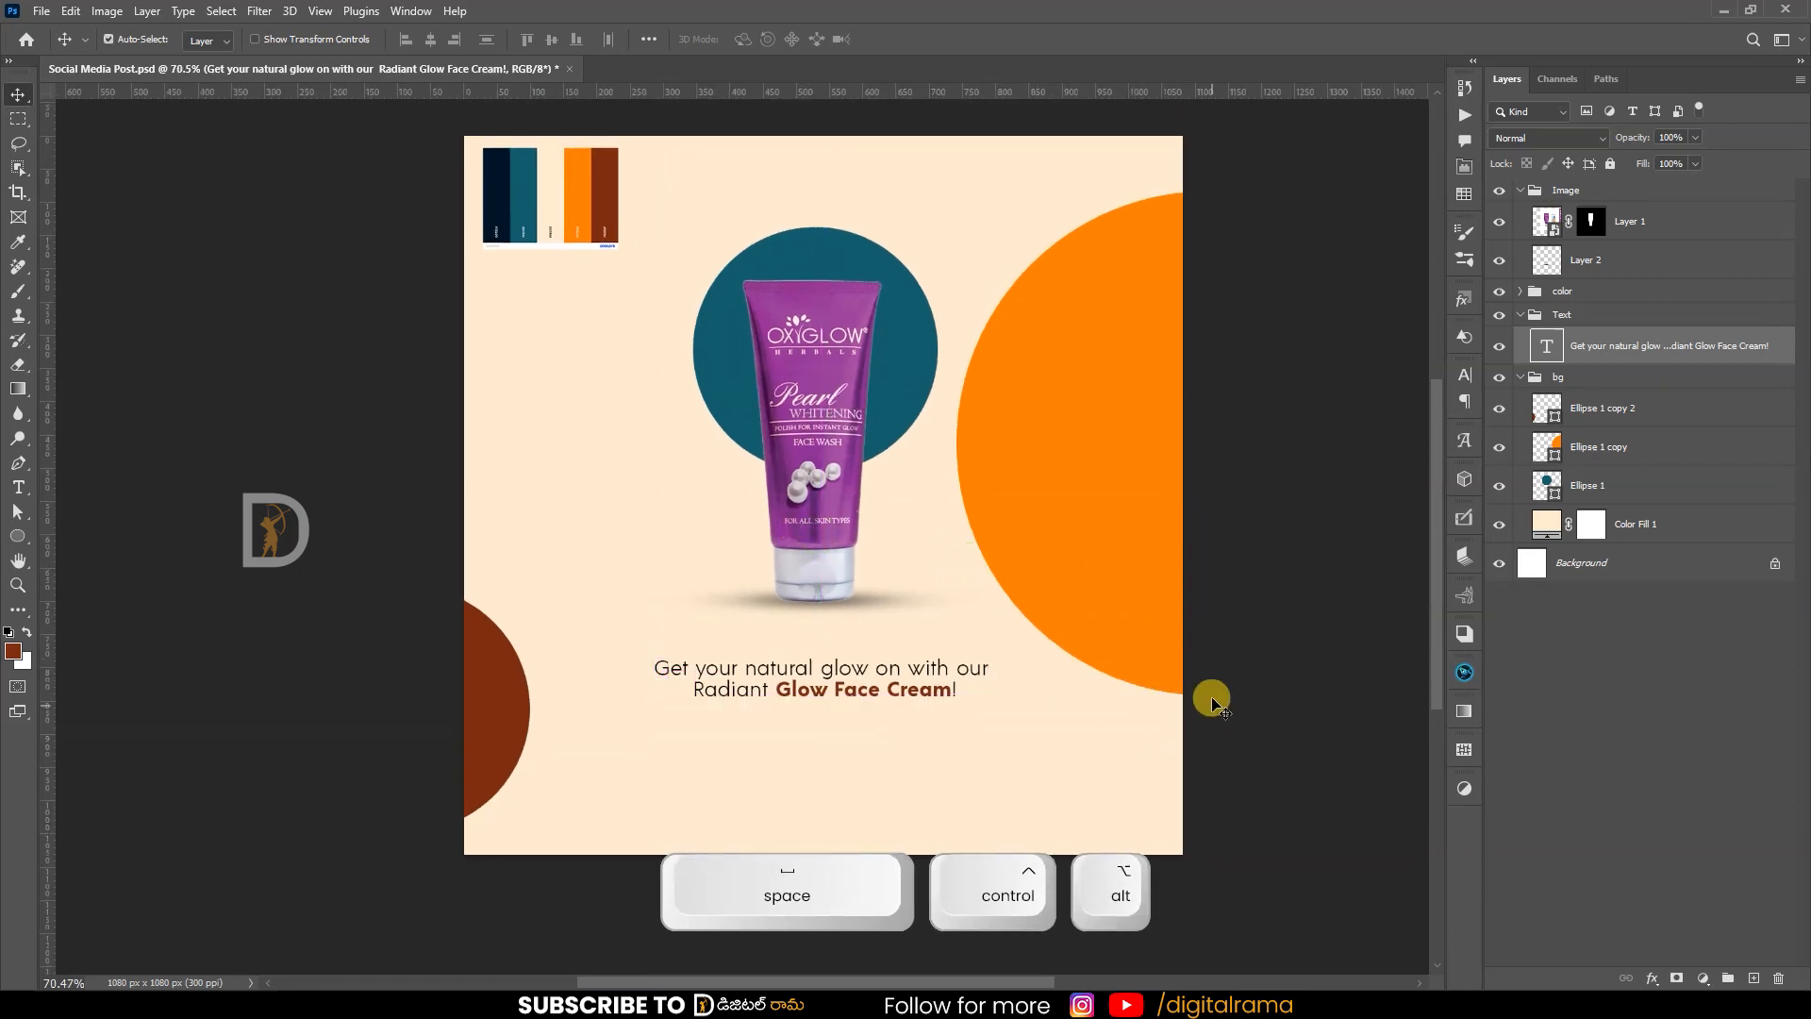
- Hide the color group that holds the palette image
click(568, 216)
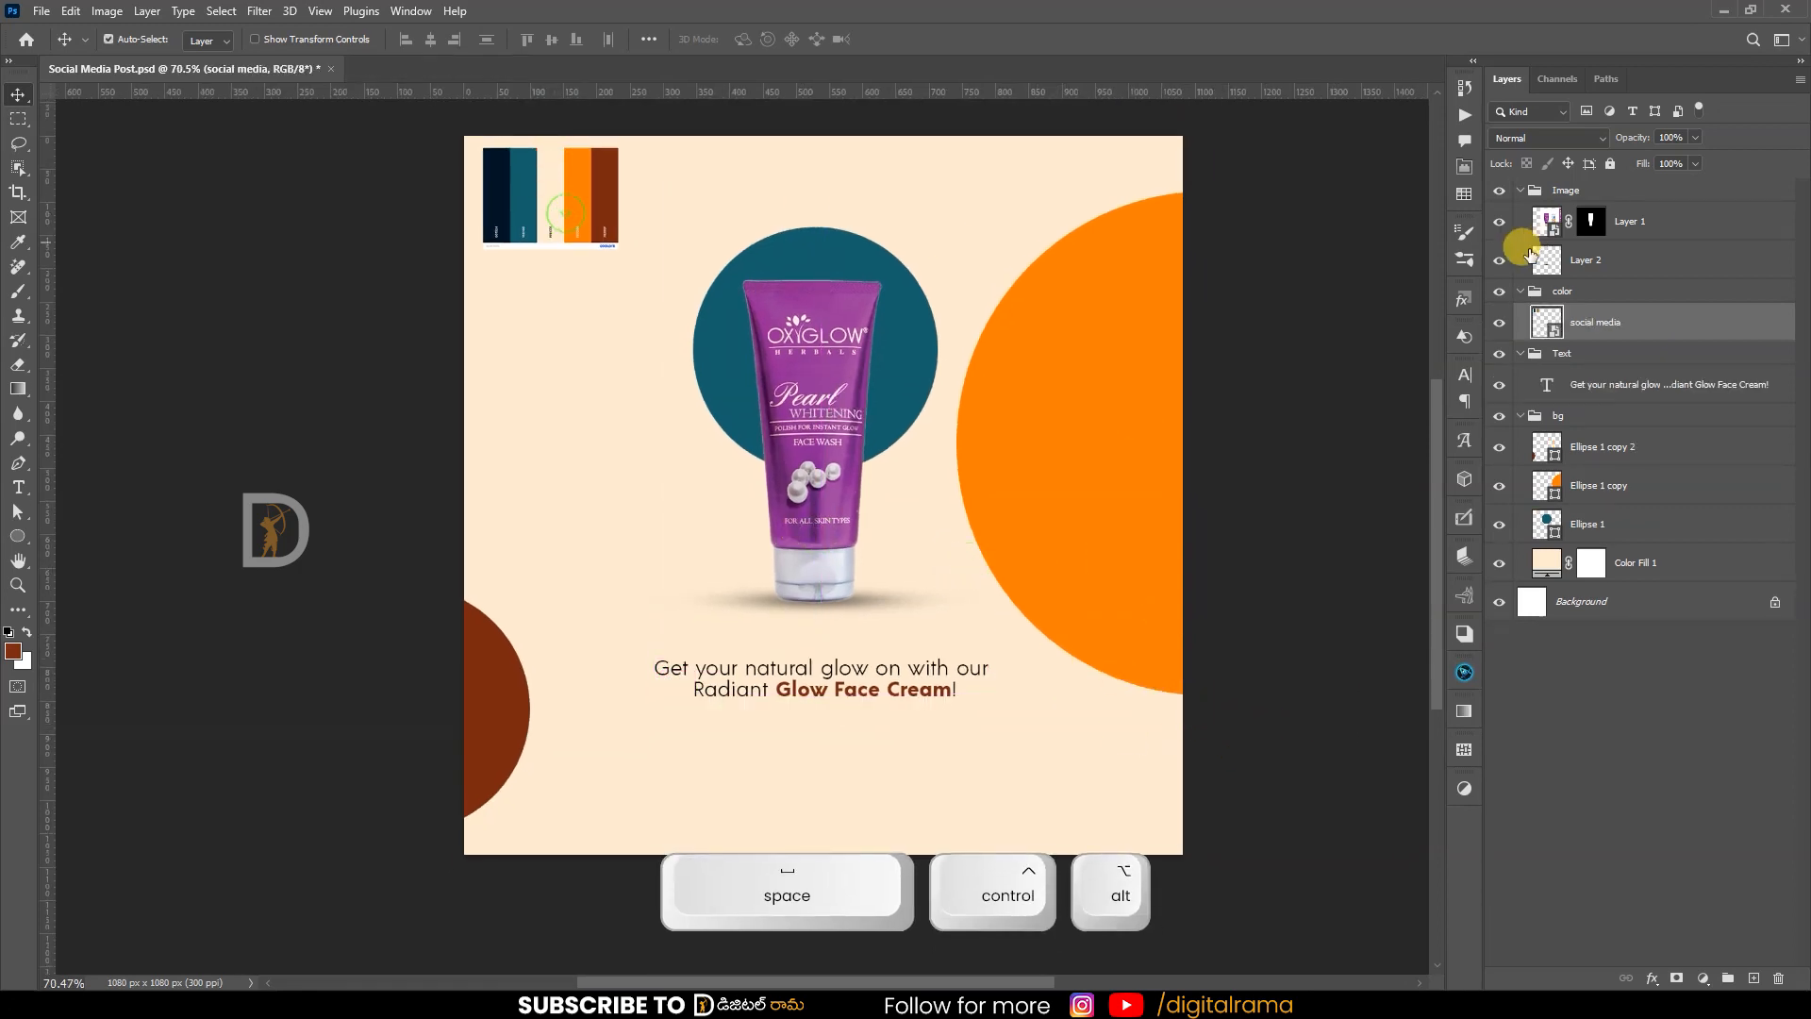
click(1499, 291)
- Recolour the circle copy at the canvas's top edge to pale yellow ffe0a3 and save the document
drag(1024, 418, 1048, 469)
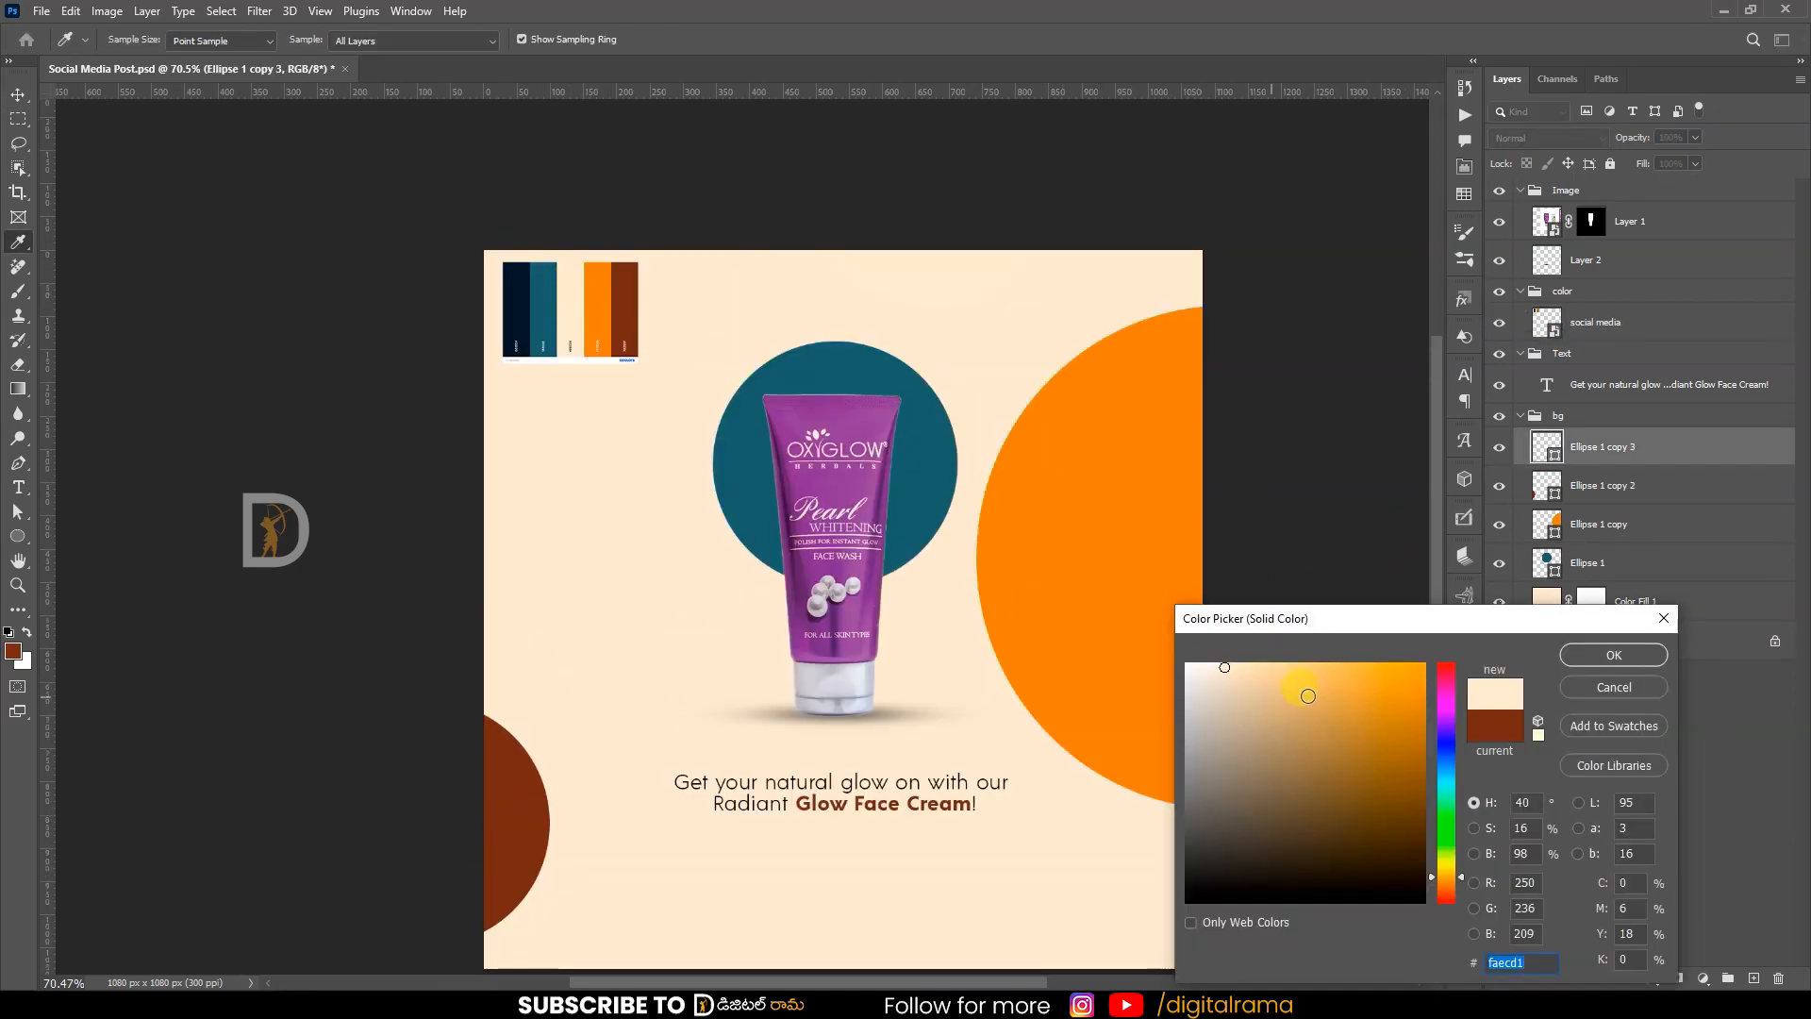
drag(1307, 695, 1279, 660)
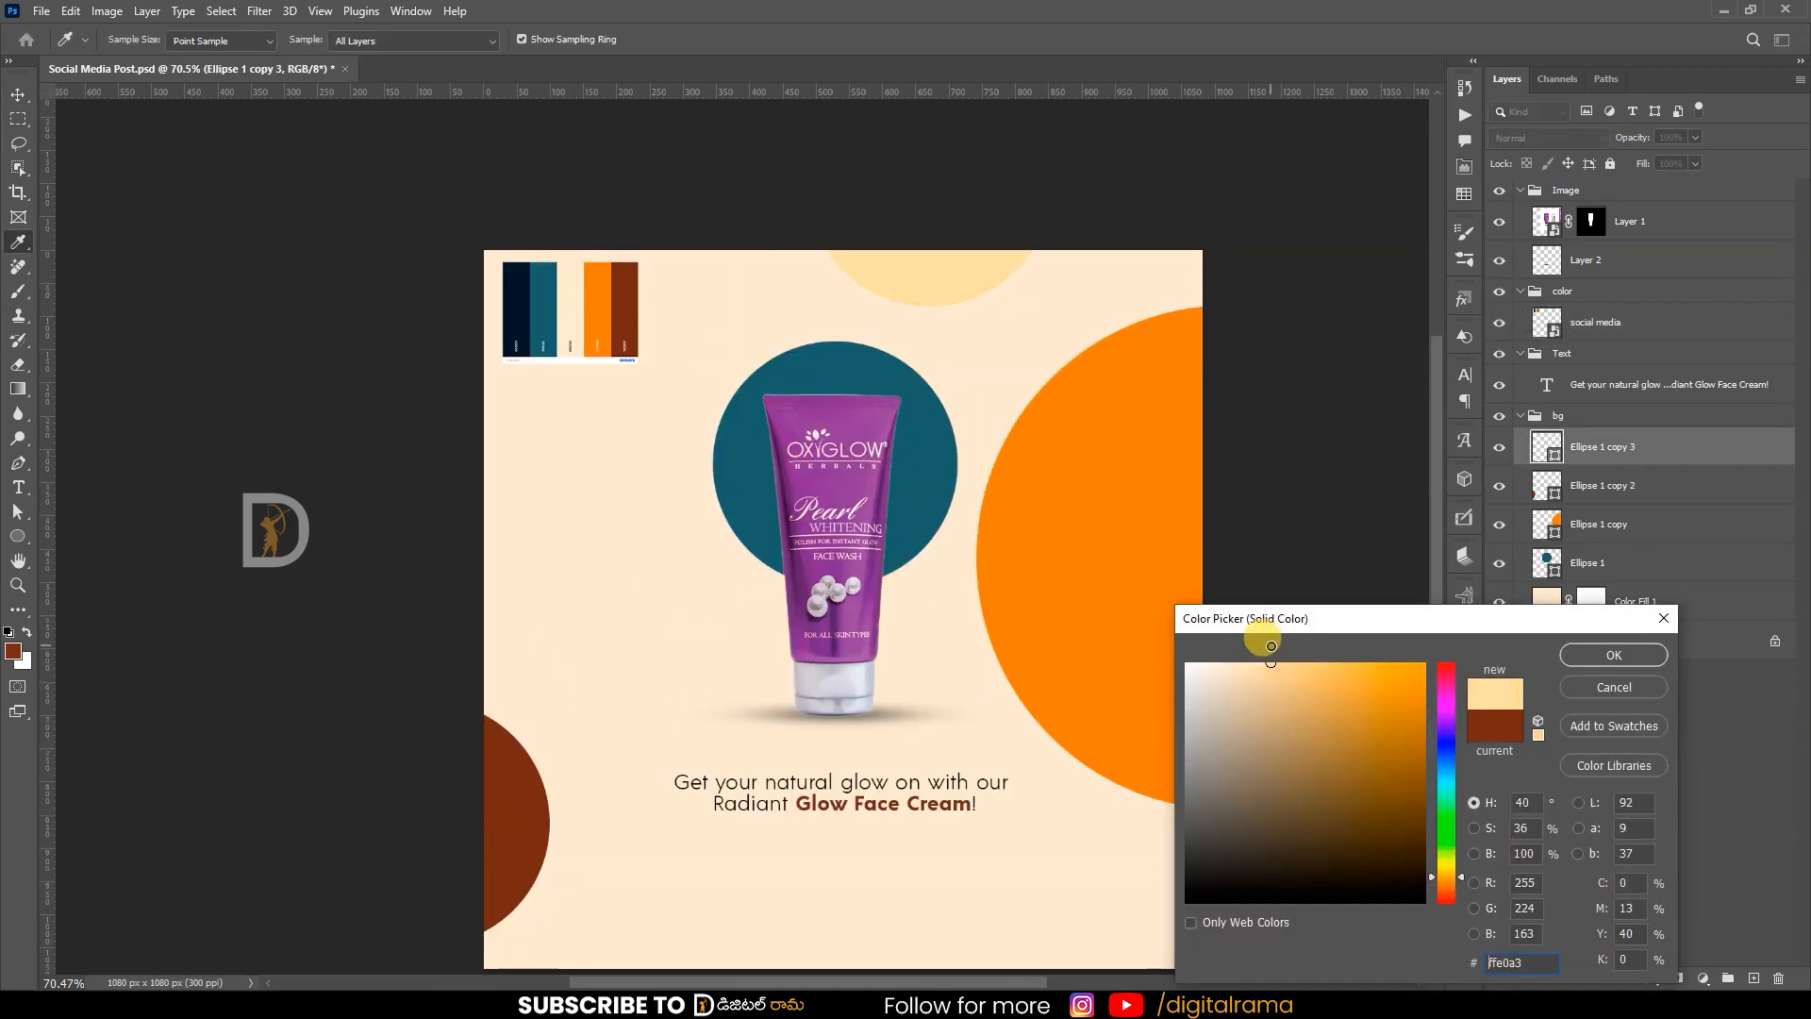
key(ctrl+s)
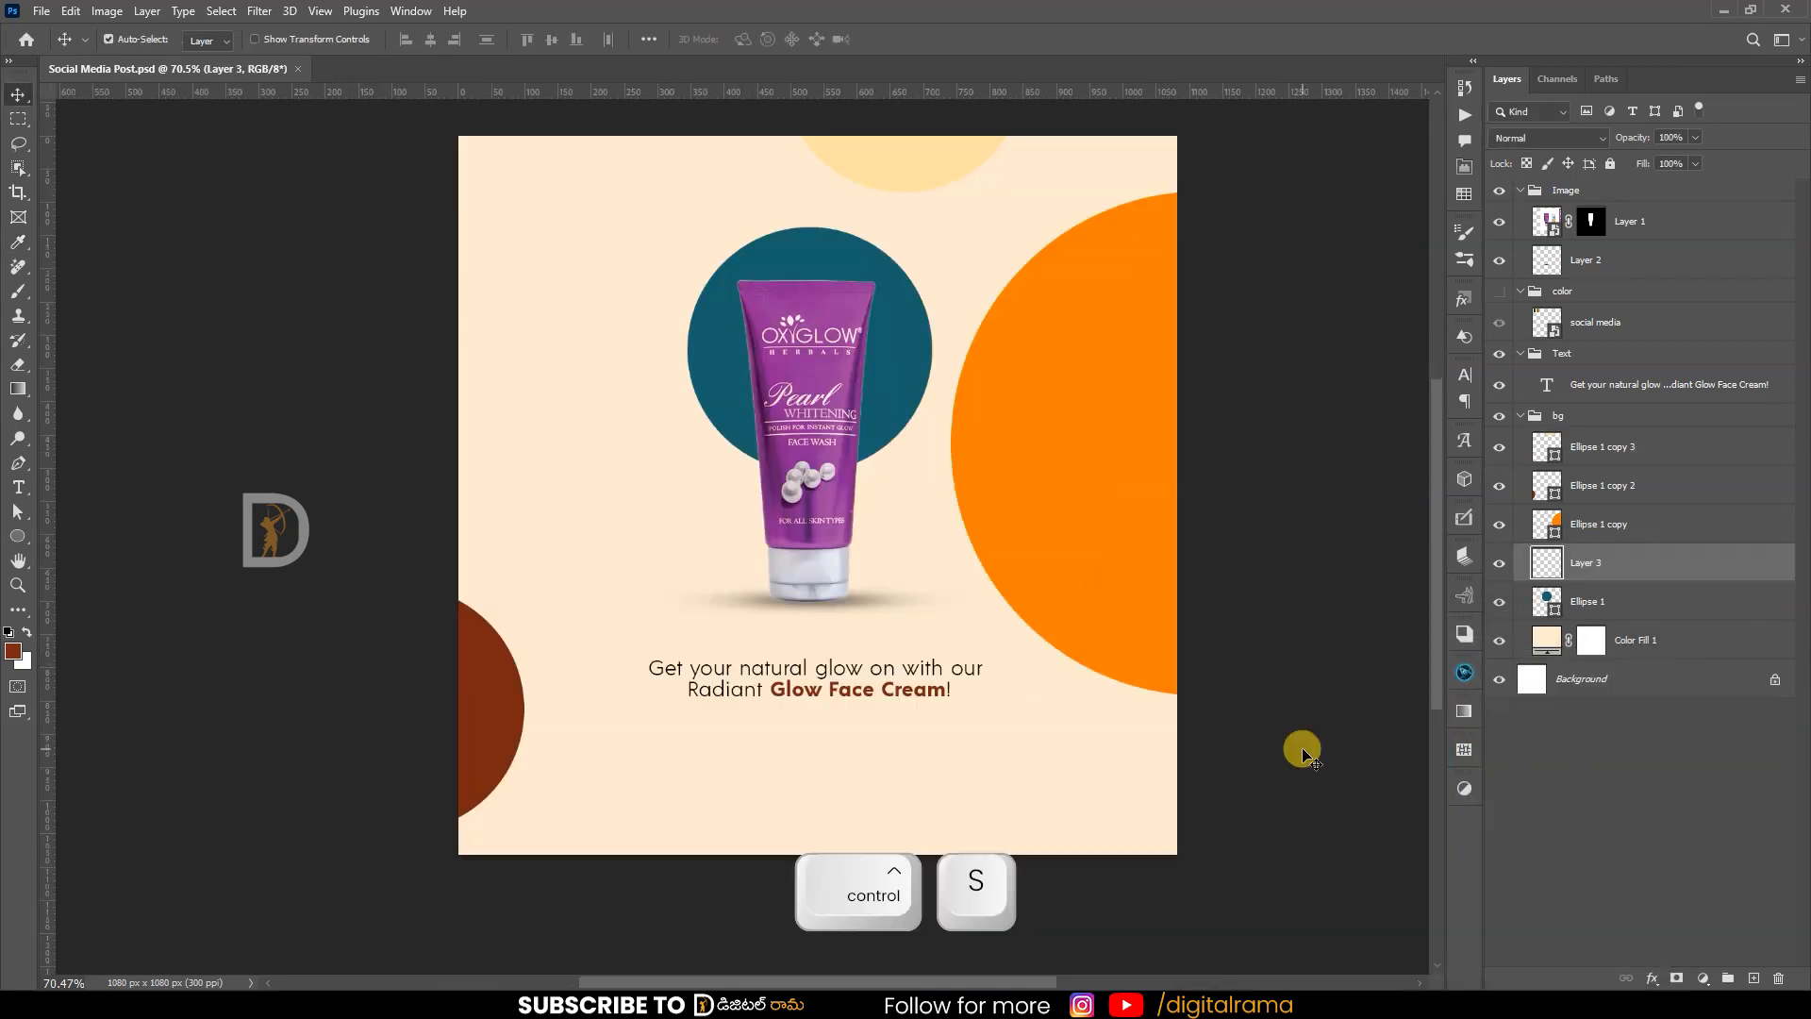